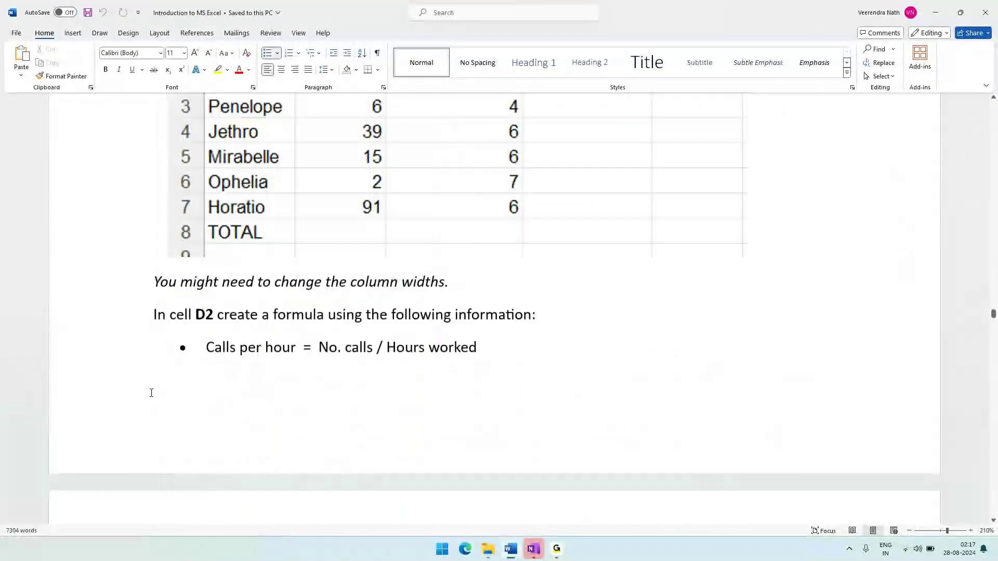
# Find the Cell References section in the Introduction to MS Excel document.
pyautogui.scroll(-20, 151, 392)
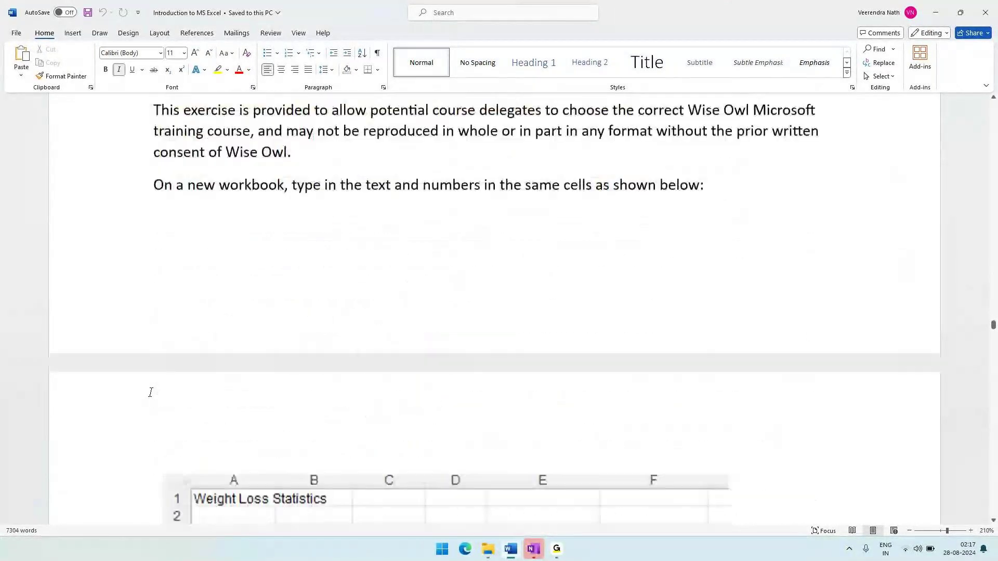
pyautogui.scroll(-20, 150, 392)
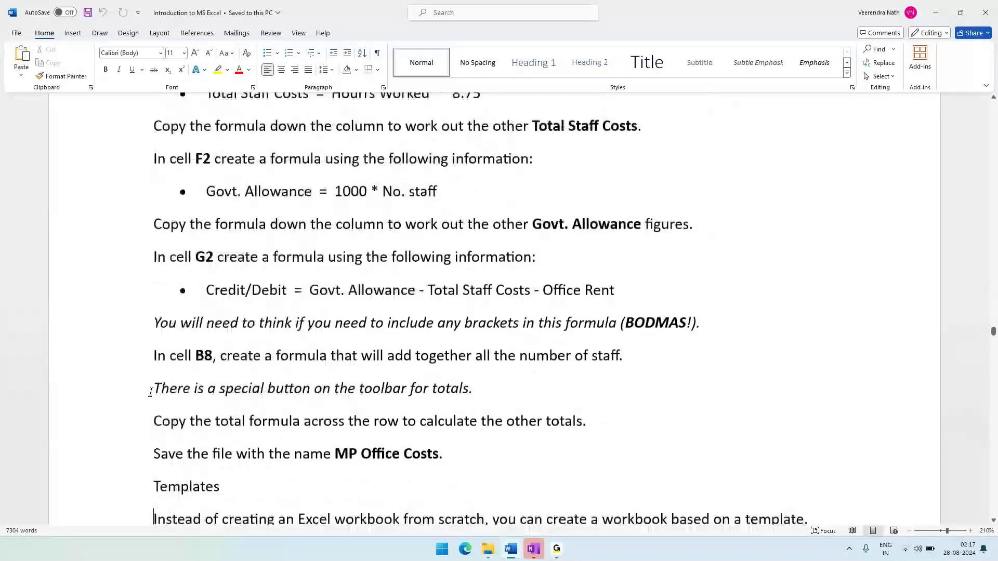
pyautogui.scroll(-20, 152, 394)
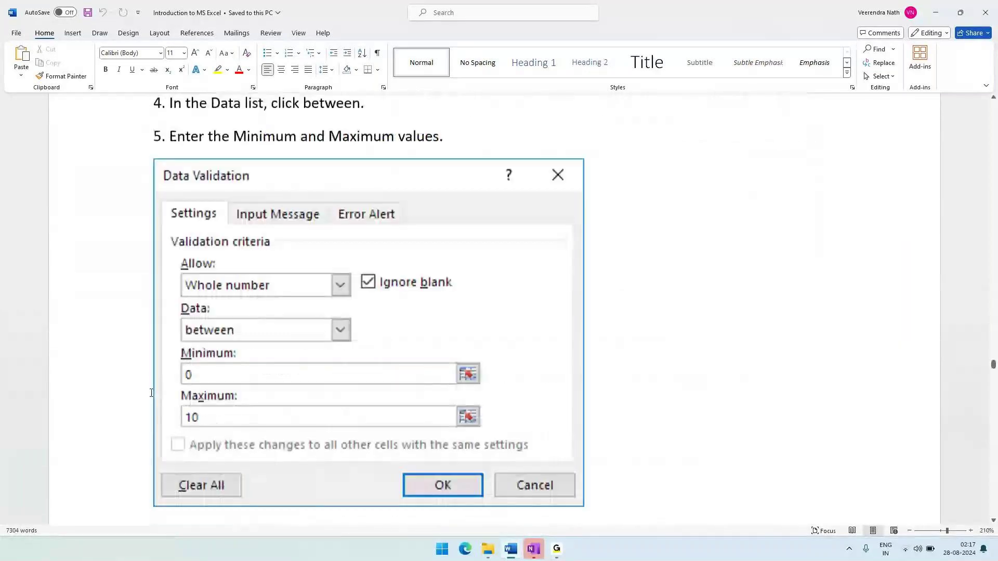
pyautogui.scroll(-6, 151, 393)
pyautogui.scroll(-10, 151, 393)
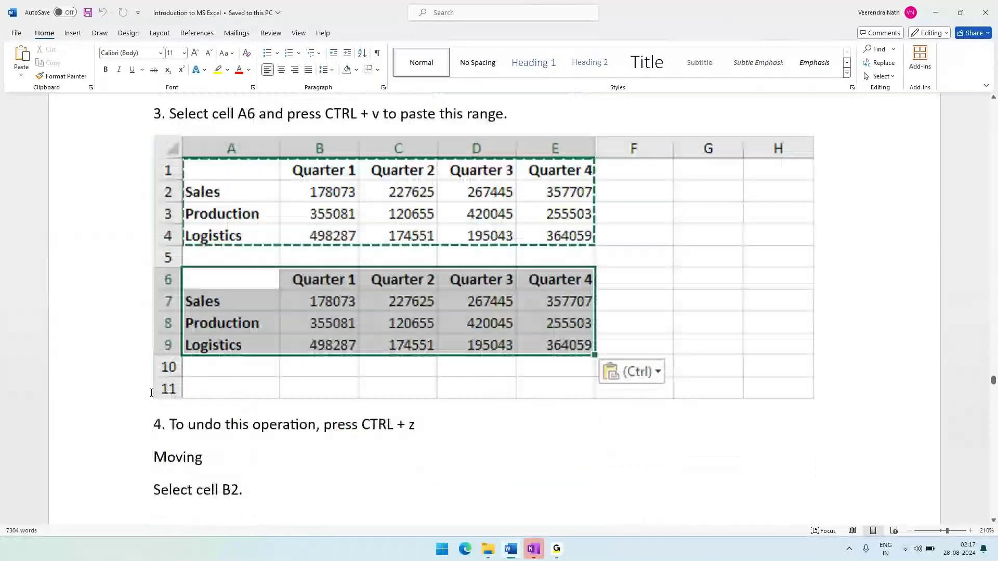
pyautogui.scroll(-10, 151, 393)
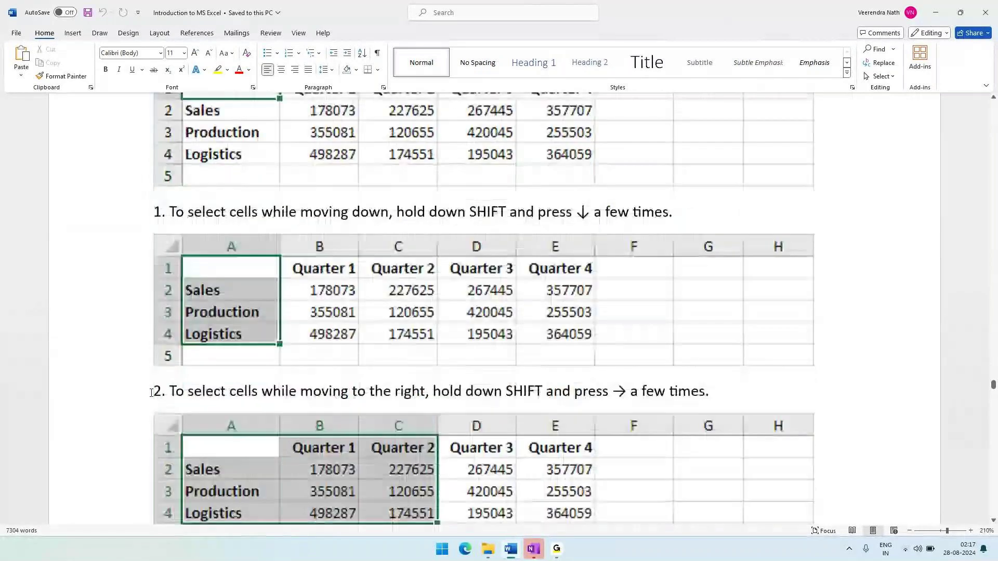
pyautogui.scroll(-20, 151, 393)
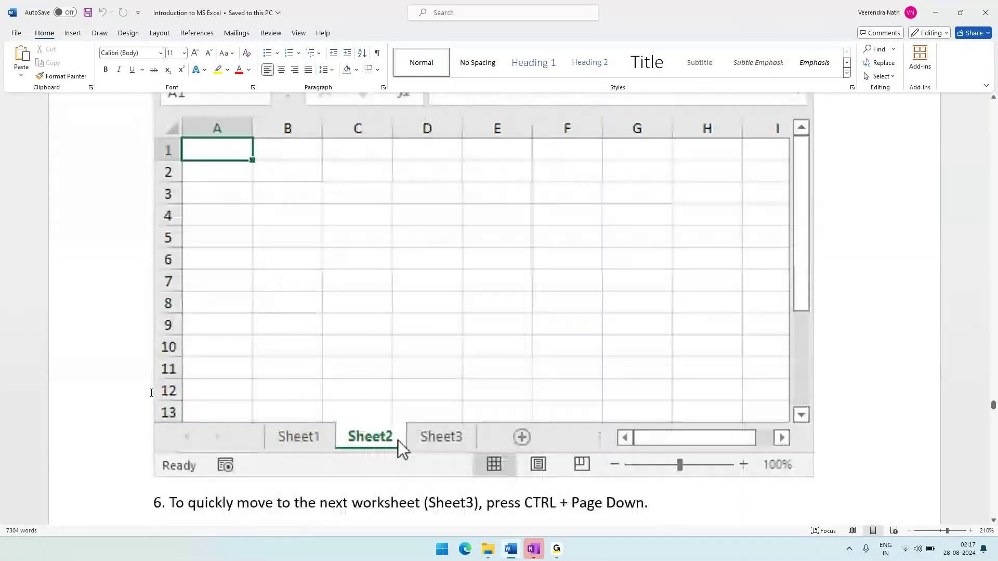
pyautogui.scroll(-20, 151, 392)
pyautogui.scroll(-20, 151, 393)
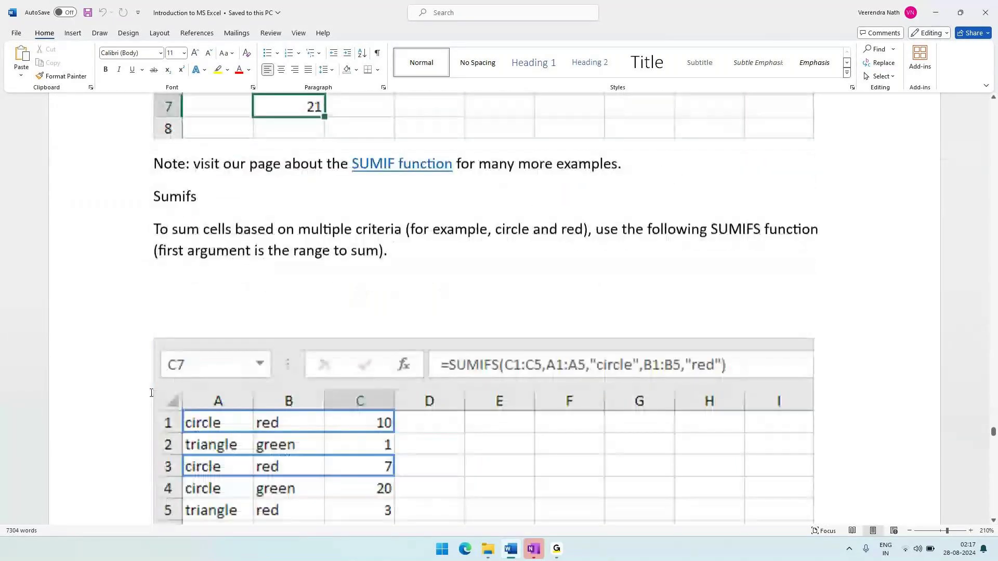
pyautogui.scroll(-20, 152, 392)
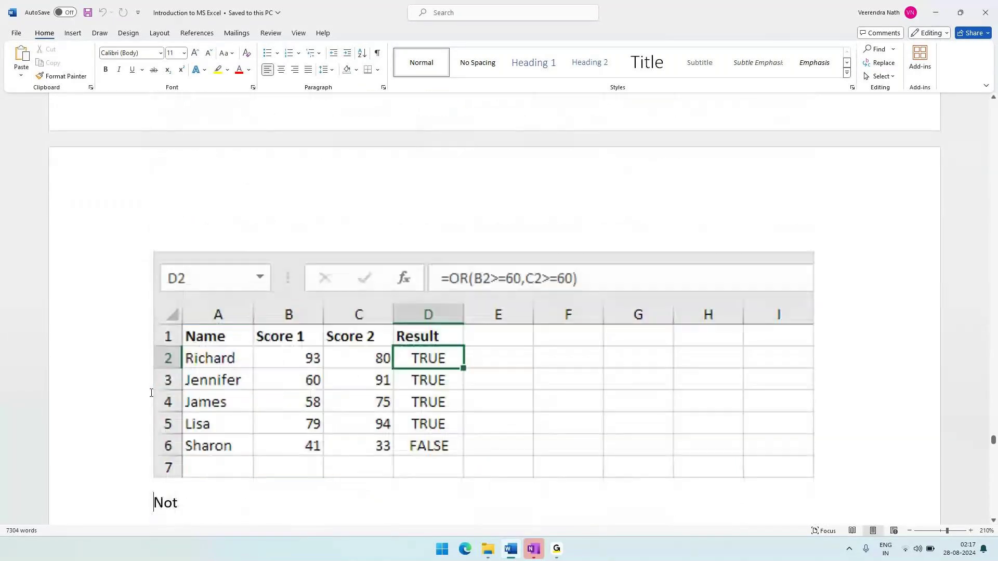
pyautogui.scroll(-1, 151, 393)
pyautogui.scroll(-15, 151, 393)
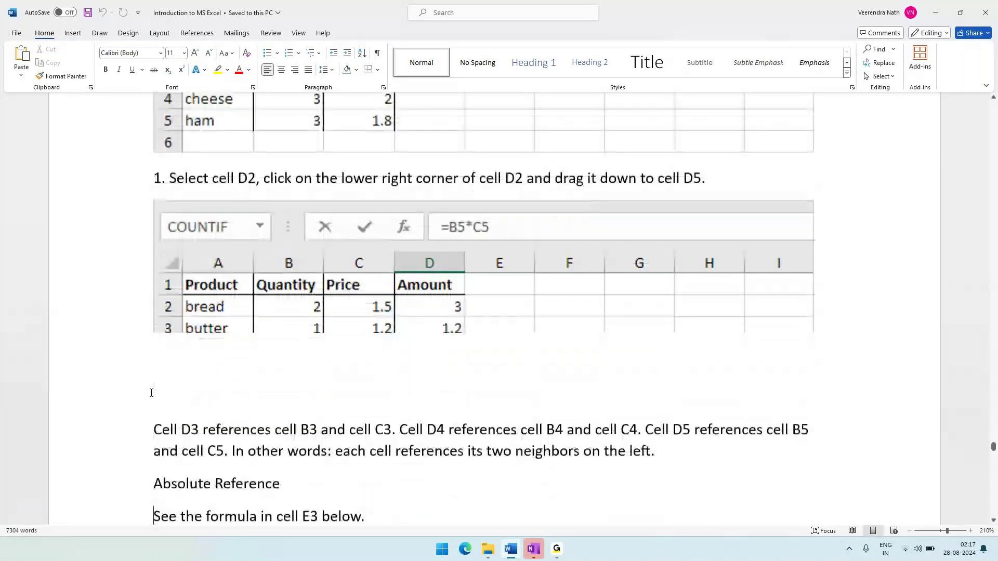
pyautogui.scroll(10, 224, 388)
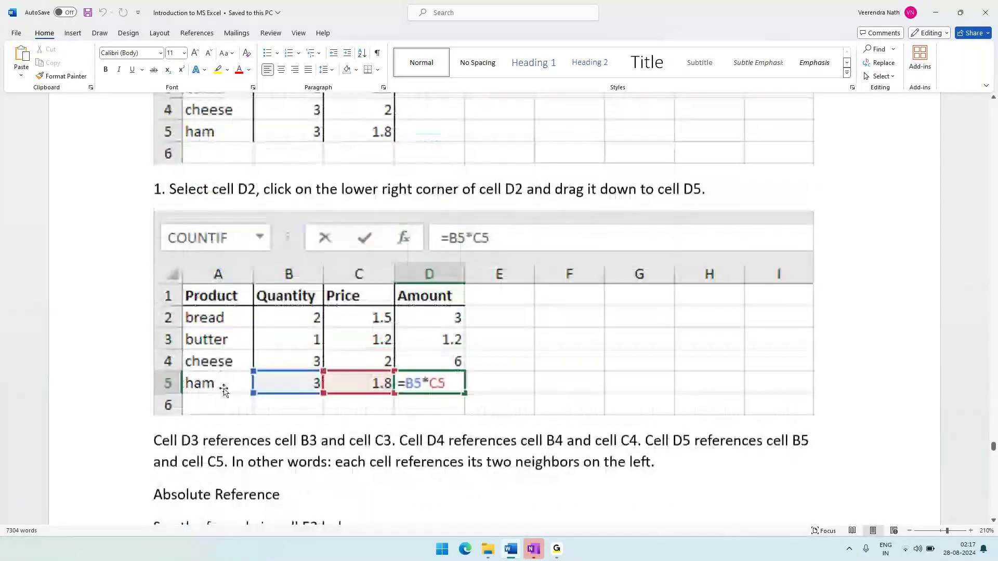
pyautogui.scroll(5, 224, 388)
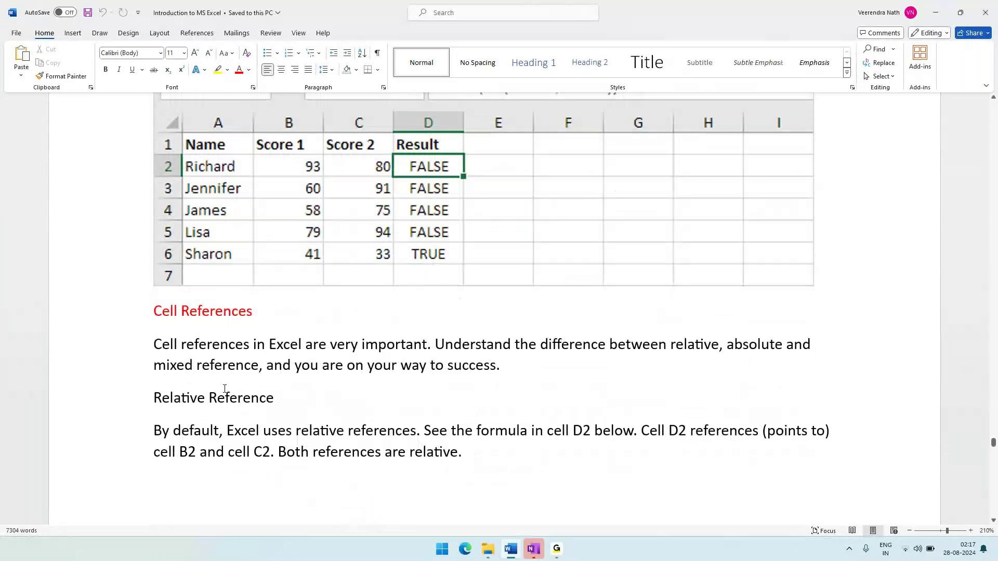
# Read the Cell References introduction on relative, absolute and mixed references, and view the first relative reference example.
pyautogui.scroll(-4, 224, 389)
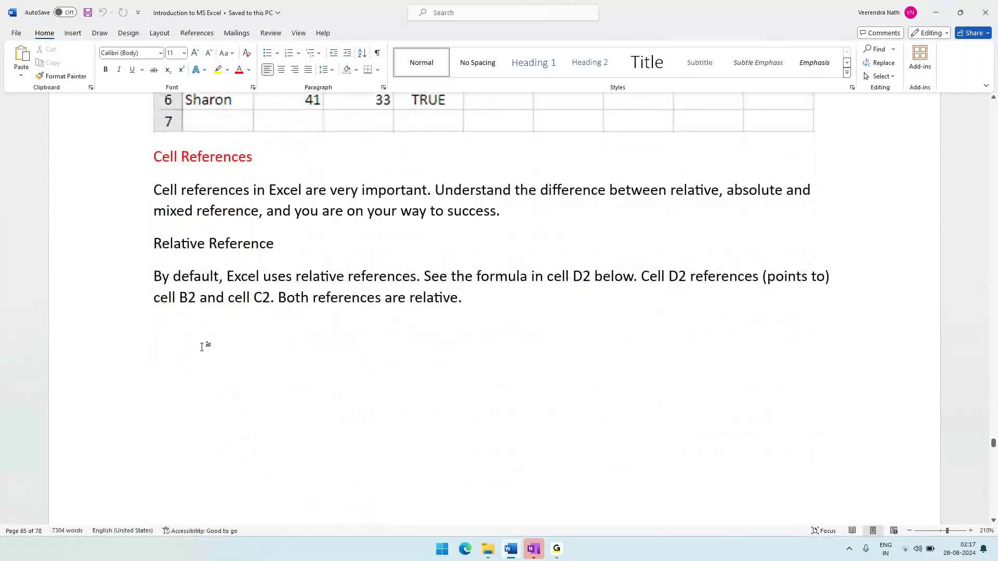
pyautogui.doubleClick(677, 191)
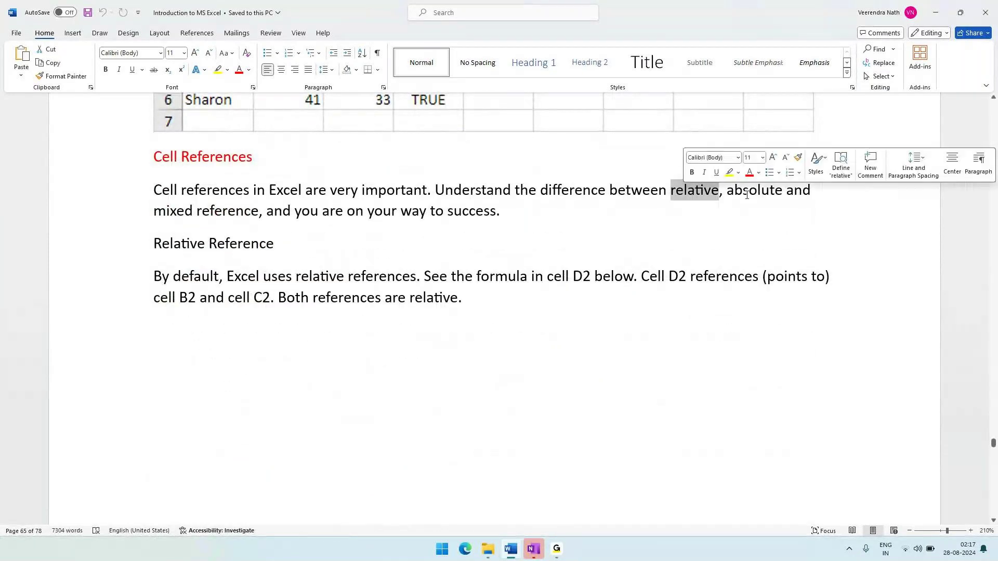
pyautogui.doubleClick(749, 196)
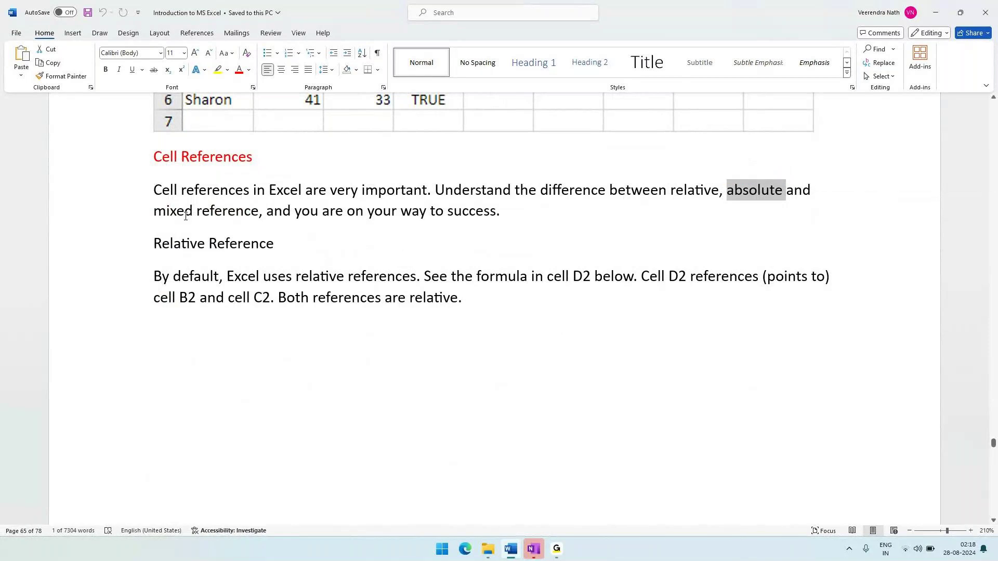
pyautogui.scroll(-1, 186, 215)
pyautogui.scroll(-9, 186, 215)
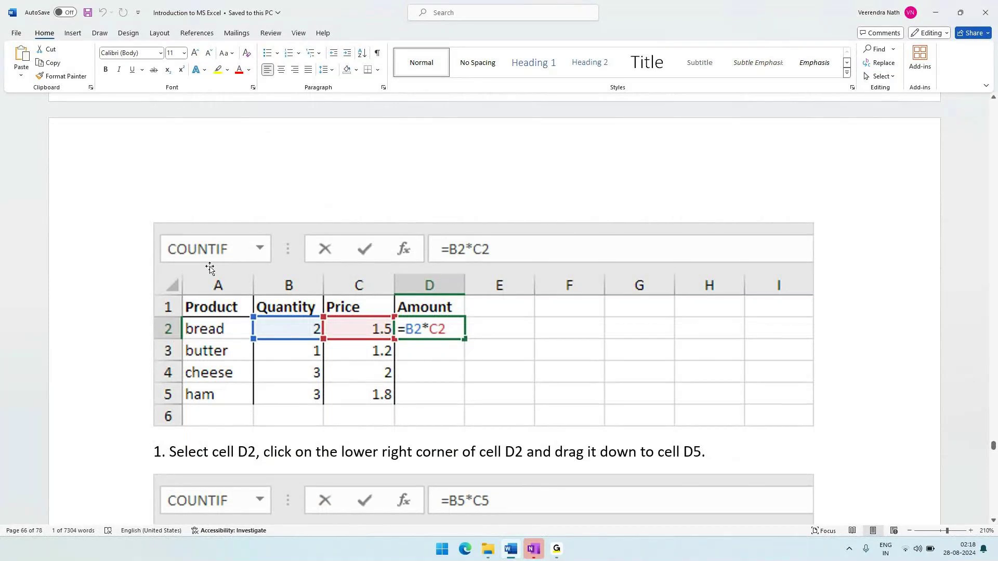
# Open Excel with a new blank workbook and maximize its window.
pyautogui.press('super')
pyautogui.write('e')
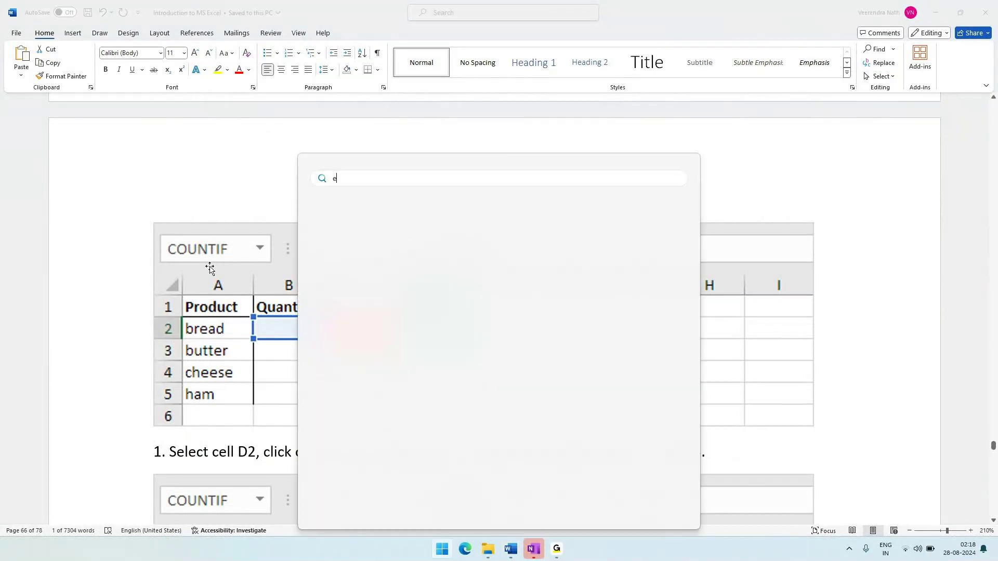
pyautogui.write('cl')
pyautogui.press('BackSpace')
pyautogui.press('BackSpace')
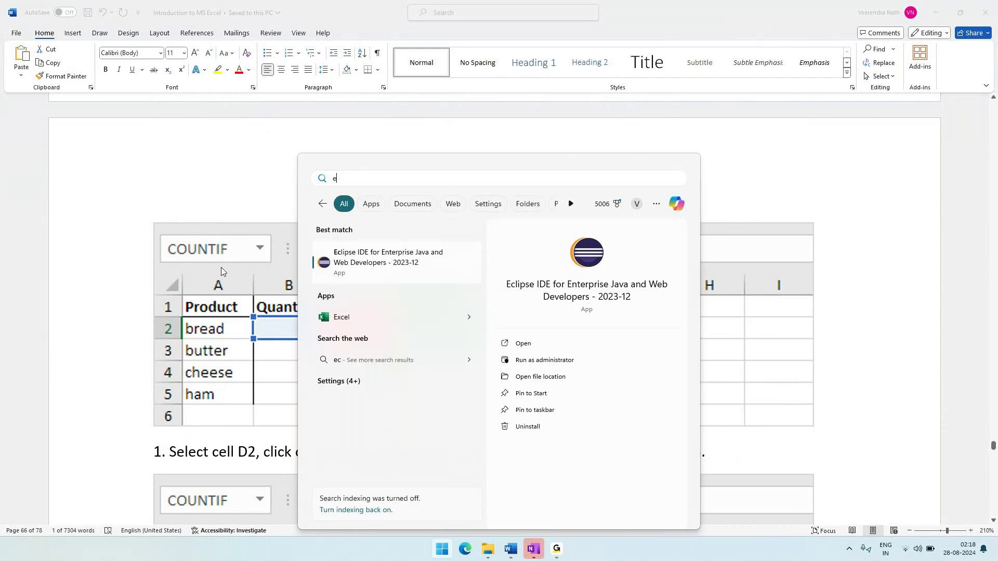
pyautogui.write('xcel')
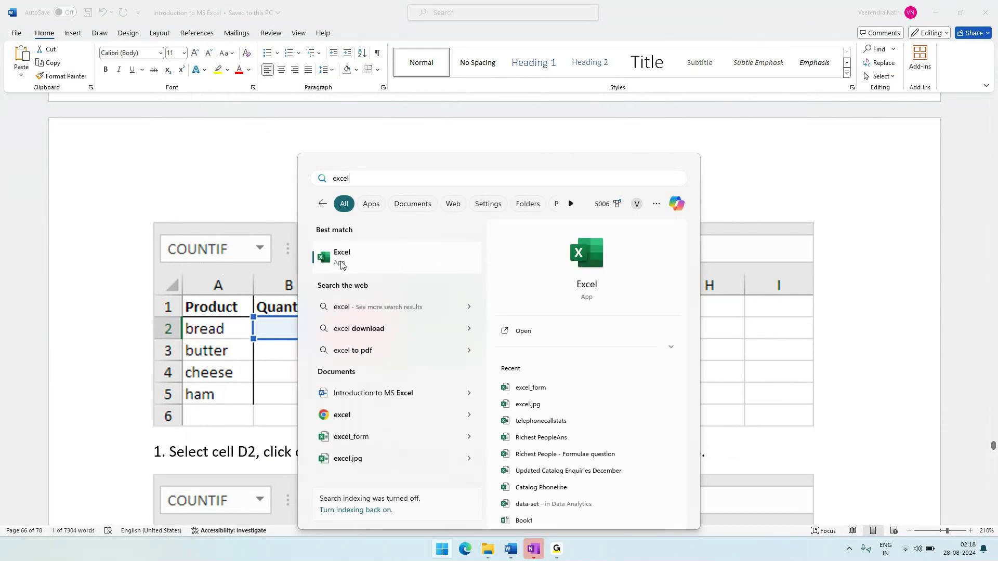
pyautogui.click(357, 262)
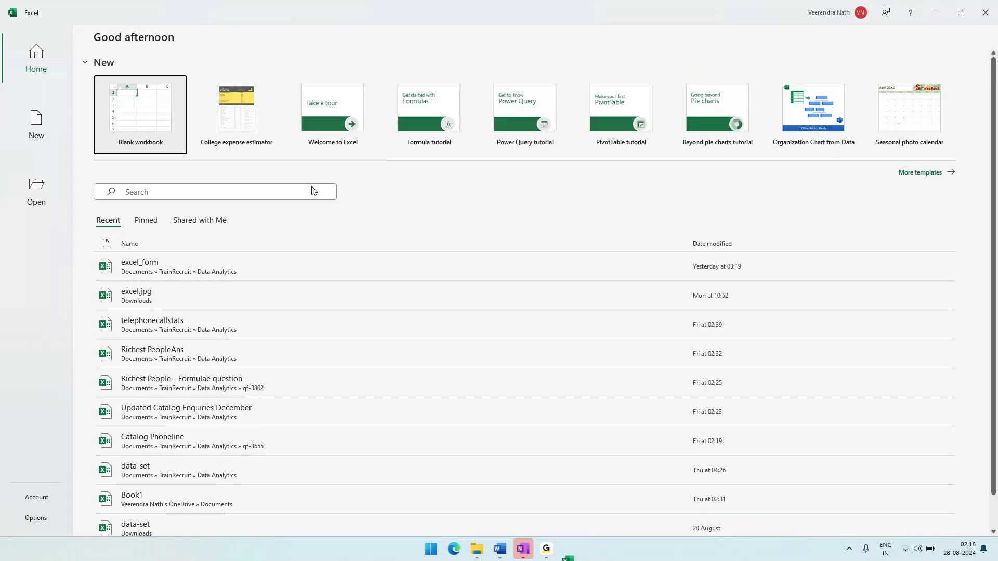
pyautogui.click(128, 122)
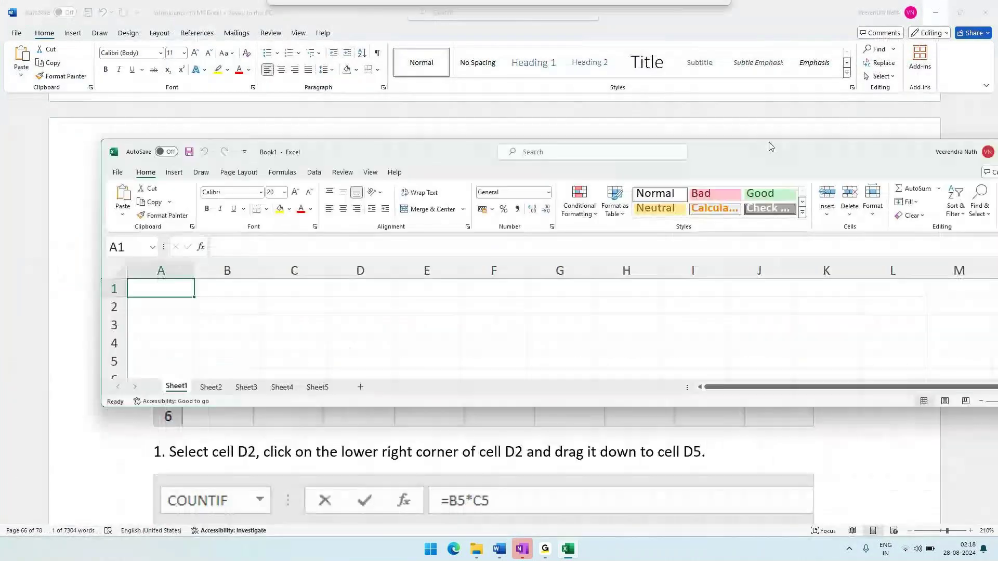
pyautogui.doubleClick(771, 147)
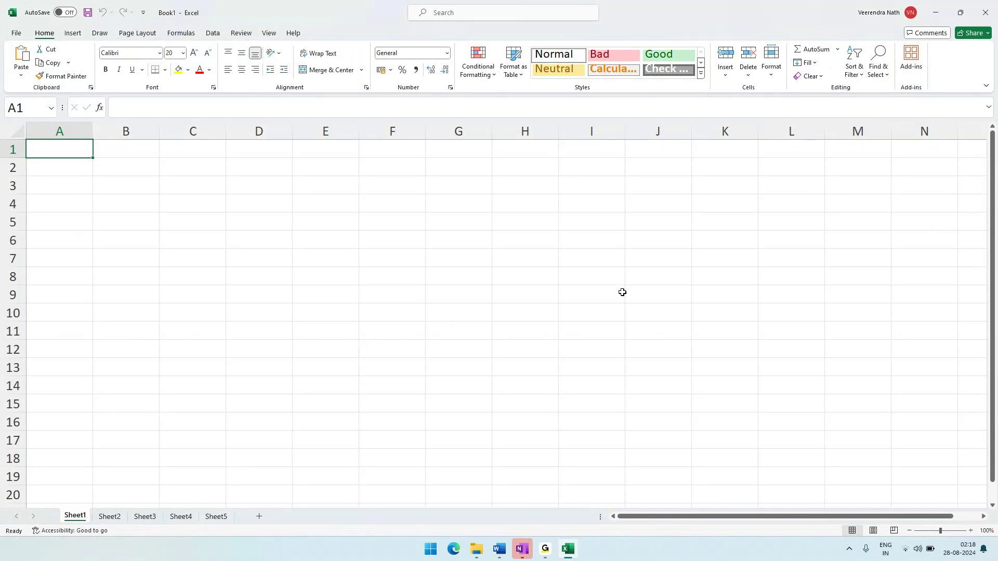
# Switch back to the Word document and examine the relative reference example's product table and formulas.
pyautogui.hotkey('alt', 'Tab')
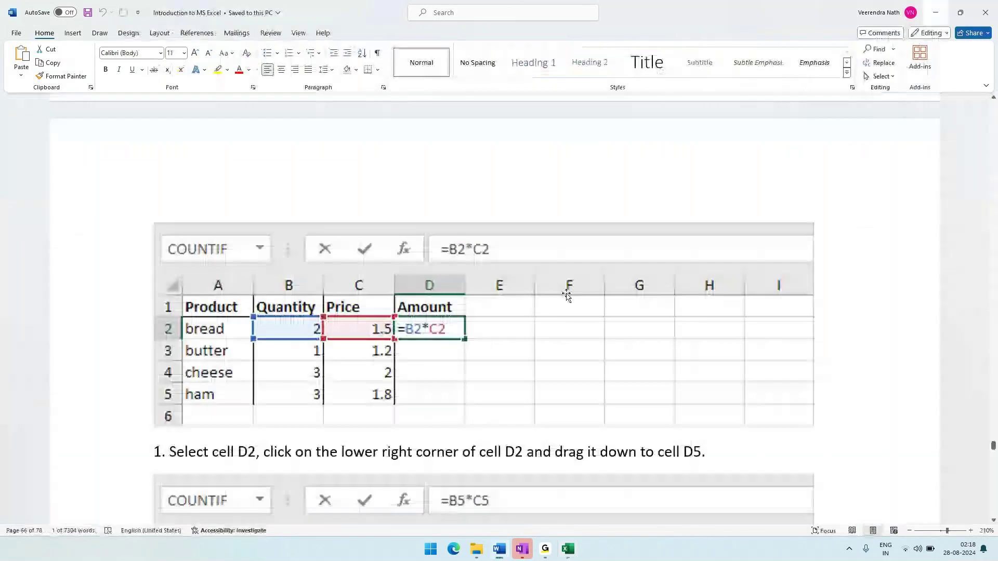
pyautogui.scroll(-2, 577, 285)
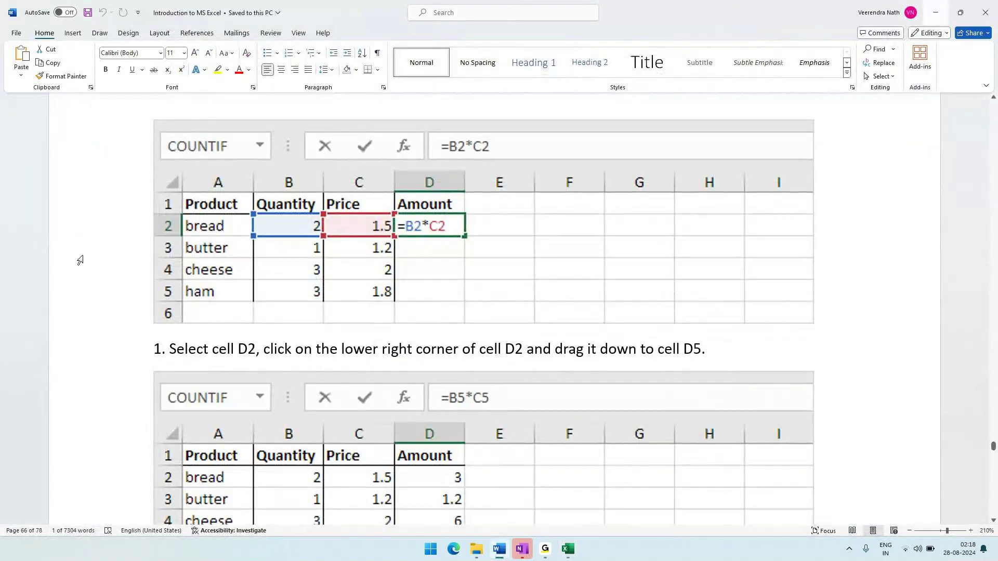
pyautogui.scroll(-1, 80, 260)
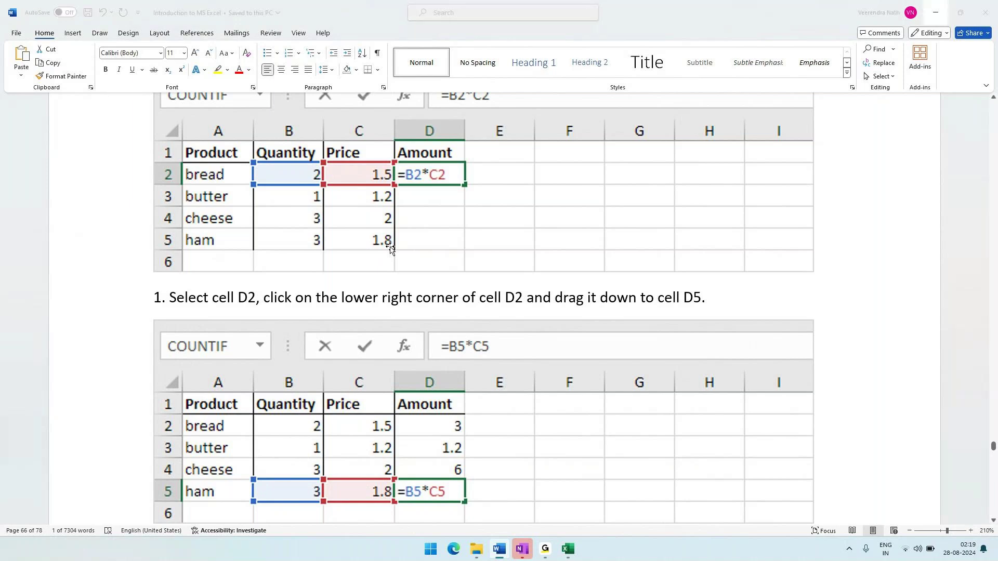
# Switch to the blank Excel workbook and enter the header Product in cell A1.
pyautogui.hotkey('alt', 'Tab')
pyautogui.write('Product')
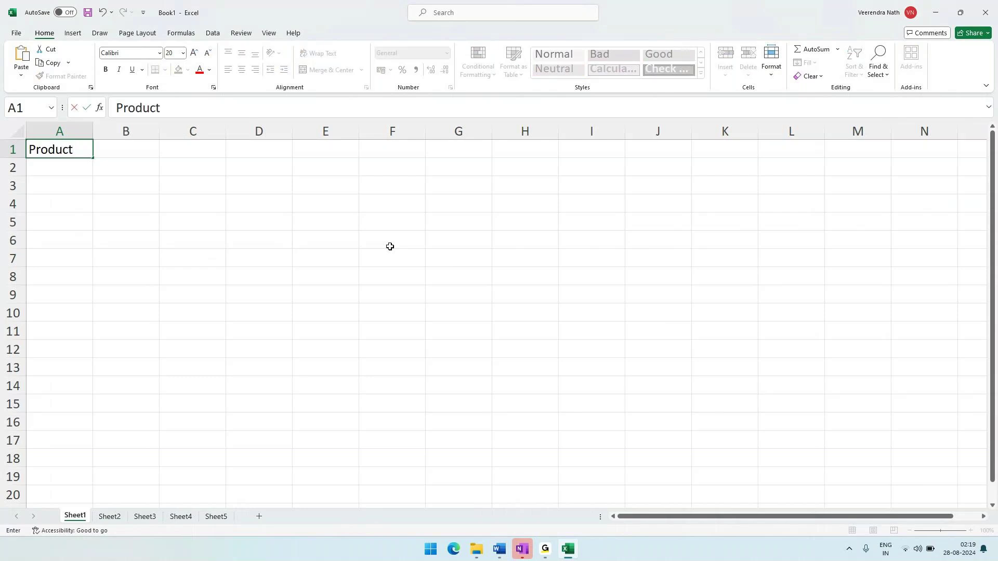
pyautogui.press('Tab')
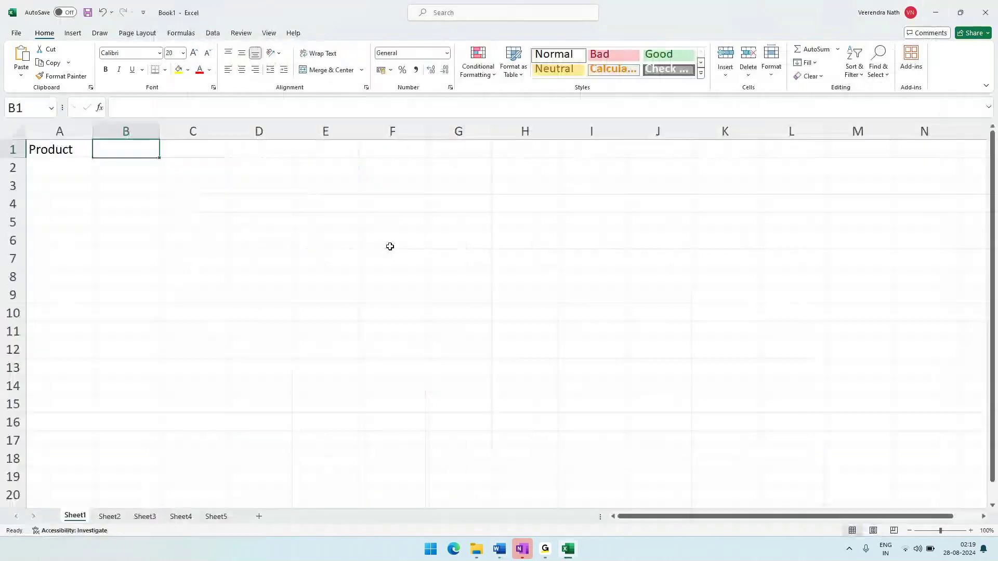
pyautogui.write('Quantity')
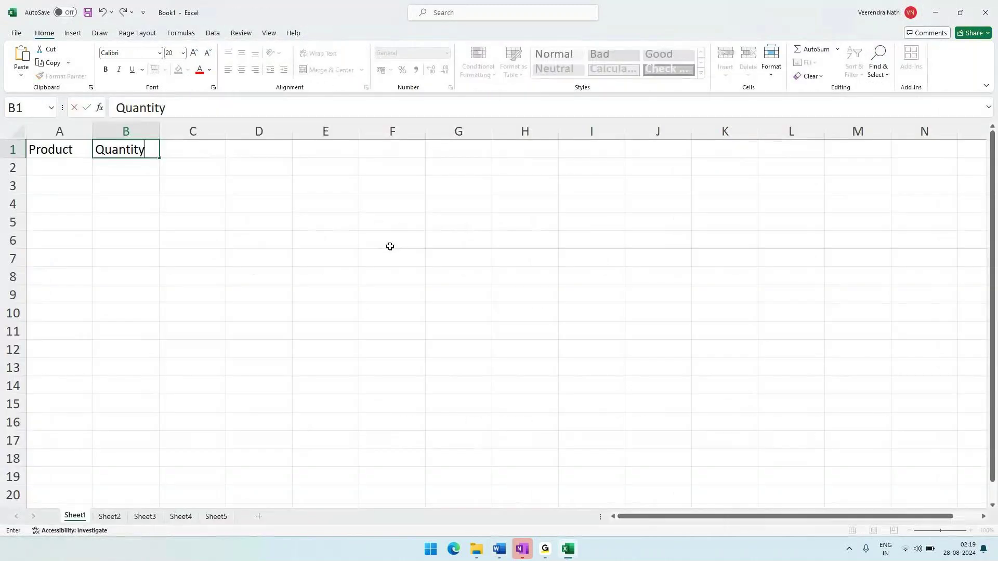
pyautogui.write('Pric')
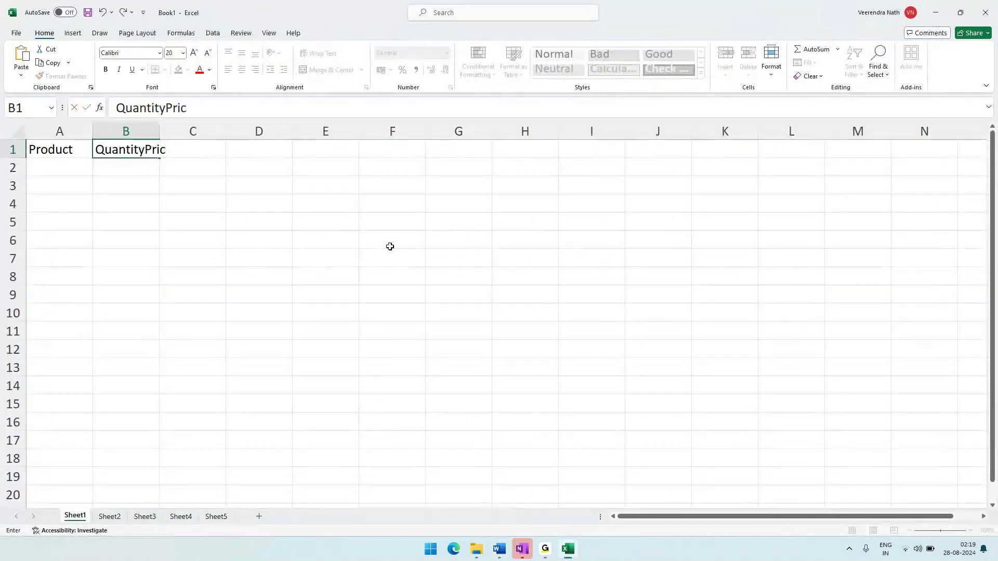
pyautogui.write('e')
pyautogui.press('Tab')
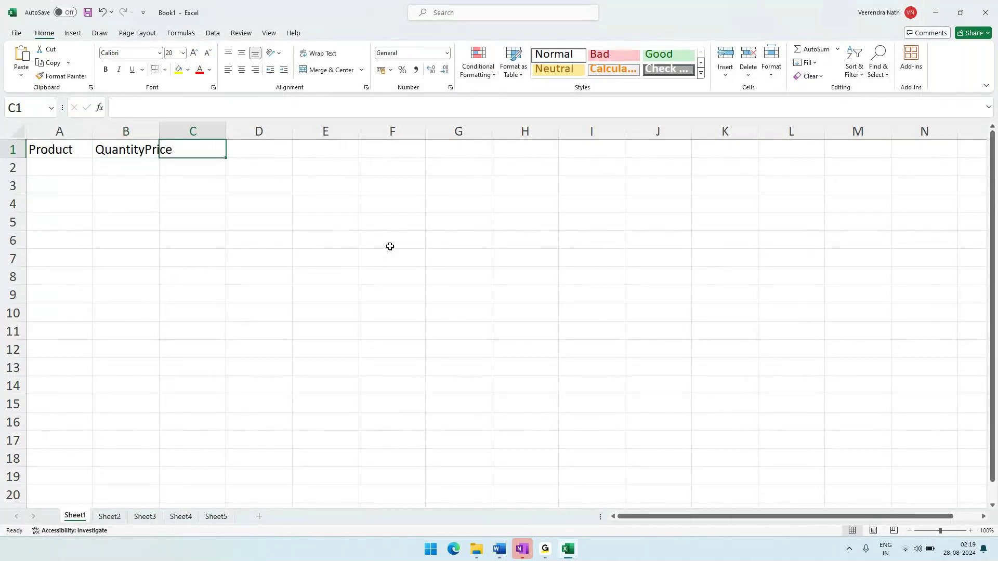
pyautogui.press('Left')
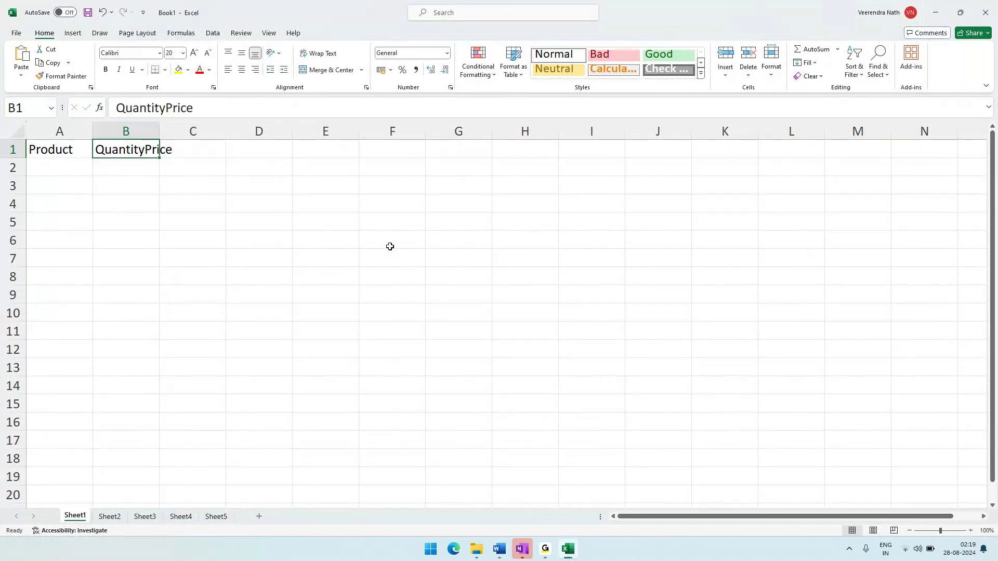
# Enter the headers Quantity in B1, Price in C1 and Amount in D1.
pyautogui.write('Q')
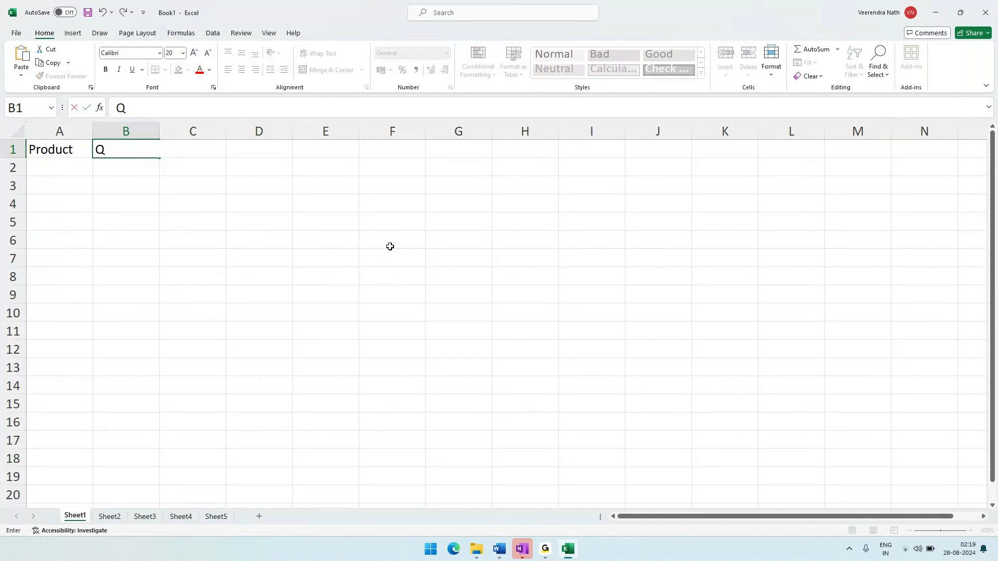
pyautogui.write('uantity')
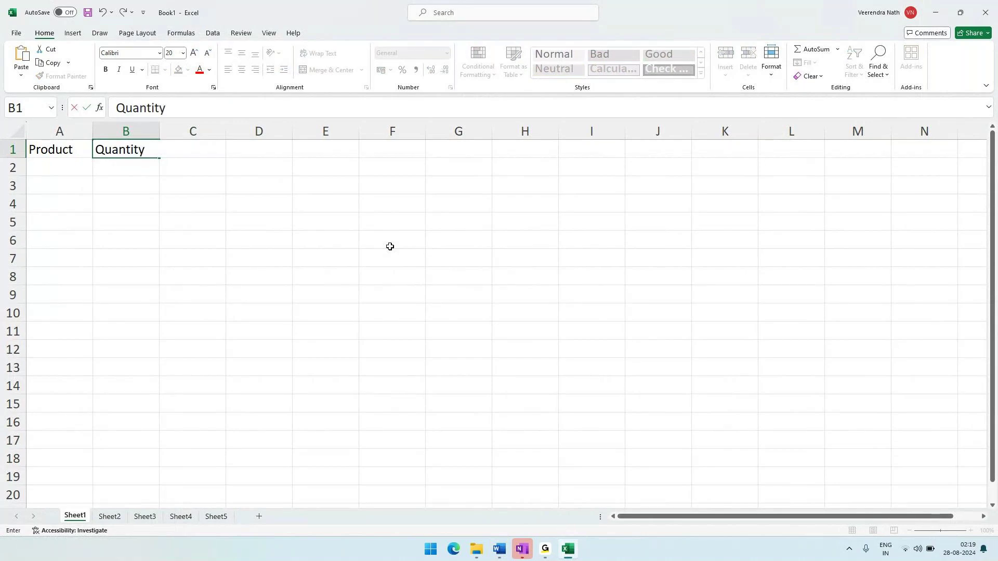
pyautogui.press('Tab')
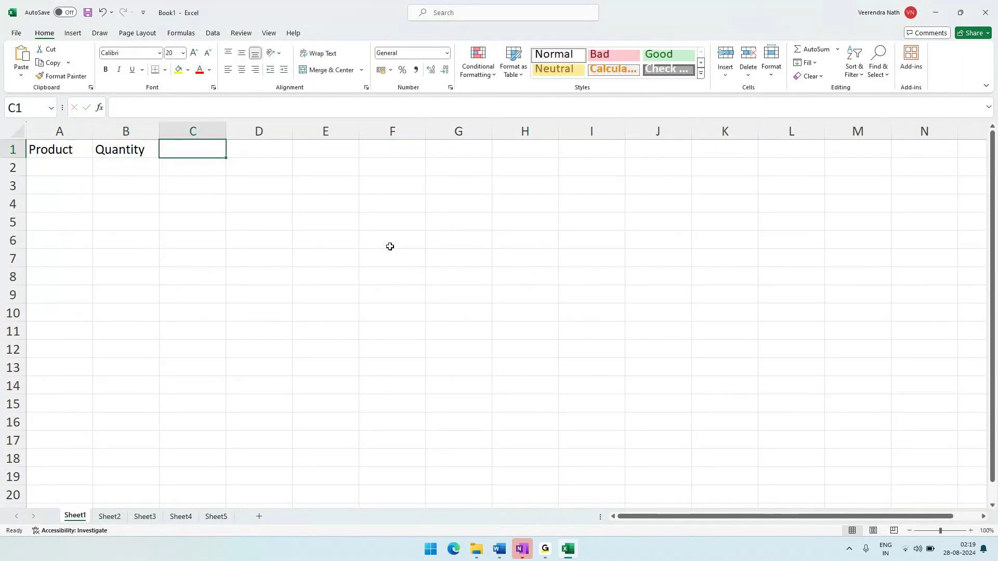
pyautogui.write('Price')
pyautogui.press('Tab')
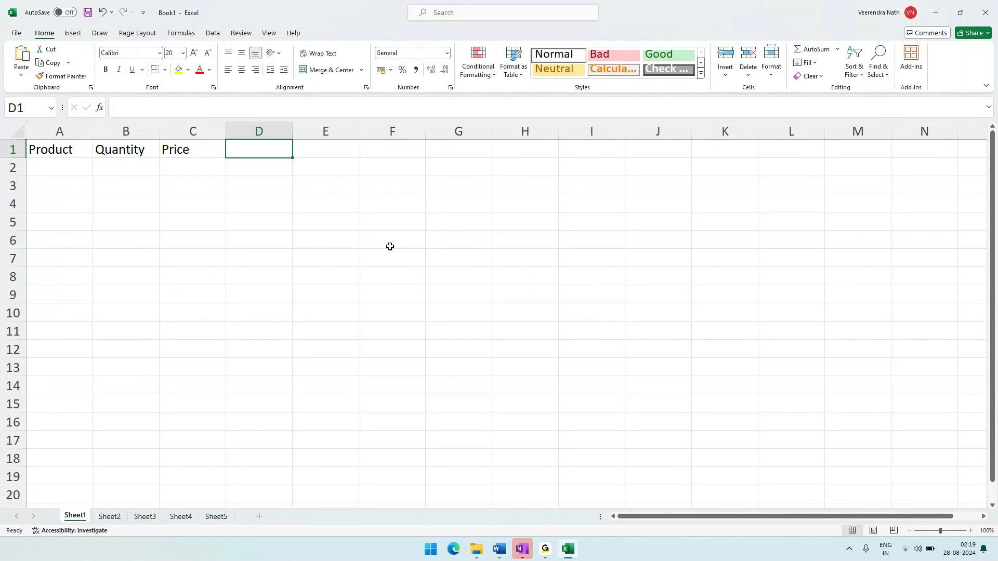
pyautogui.write('Amount')
pyautogui.press('Return')
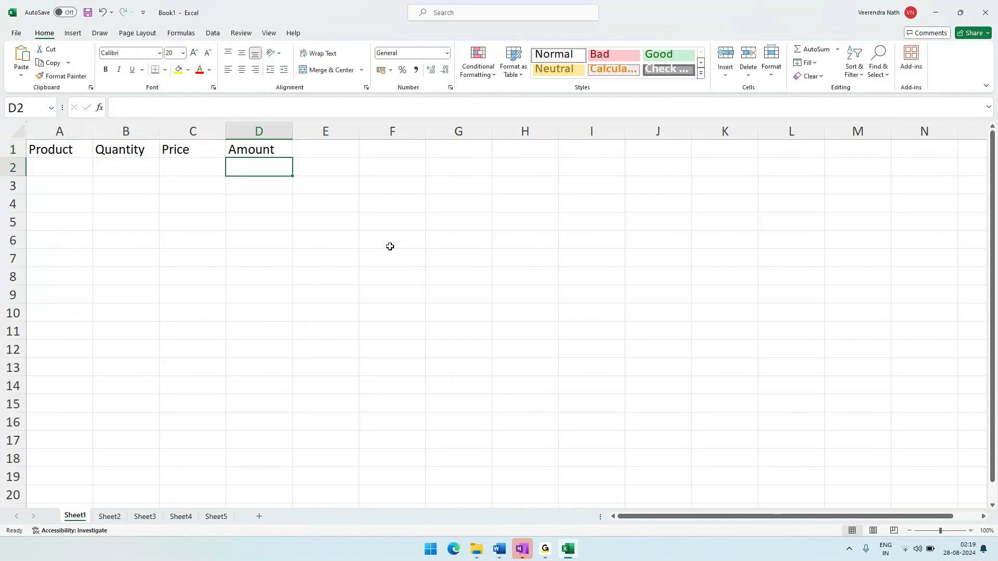
# Enter the products Bread, Butter, Cheese and Ham in cells A2 to A5, following the Word document's table.
pyautogui.press('Left')
pyautogui.press('Left')
pyautogui.press('Left')
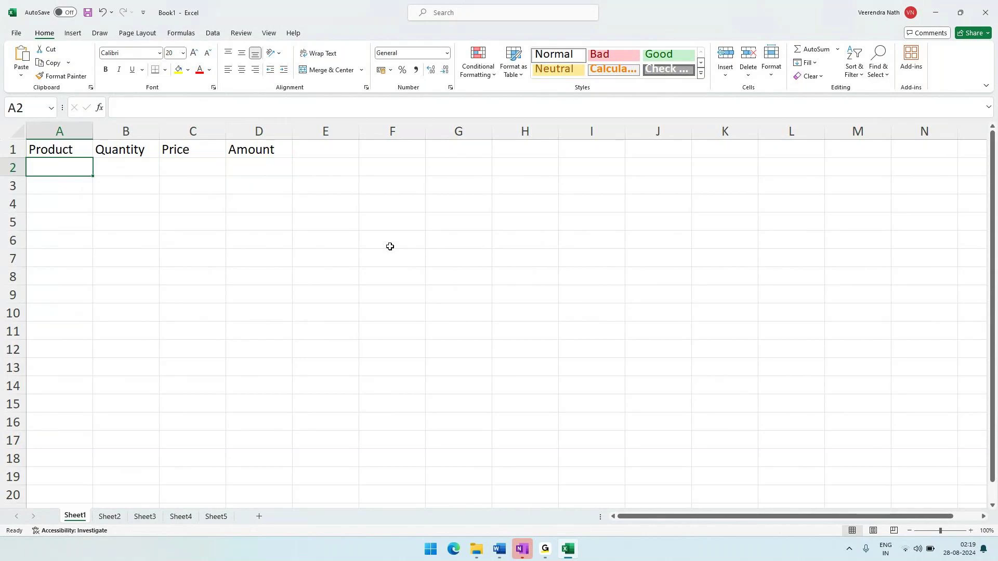
pyautogui.hotkey('alt', 'Tab')
pyautogui.hotkey('alt', 'Tab')
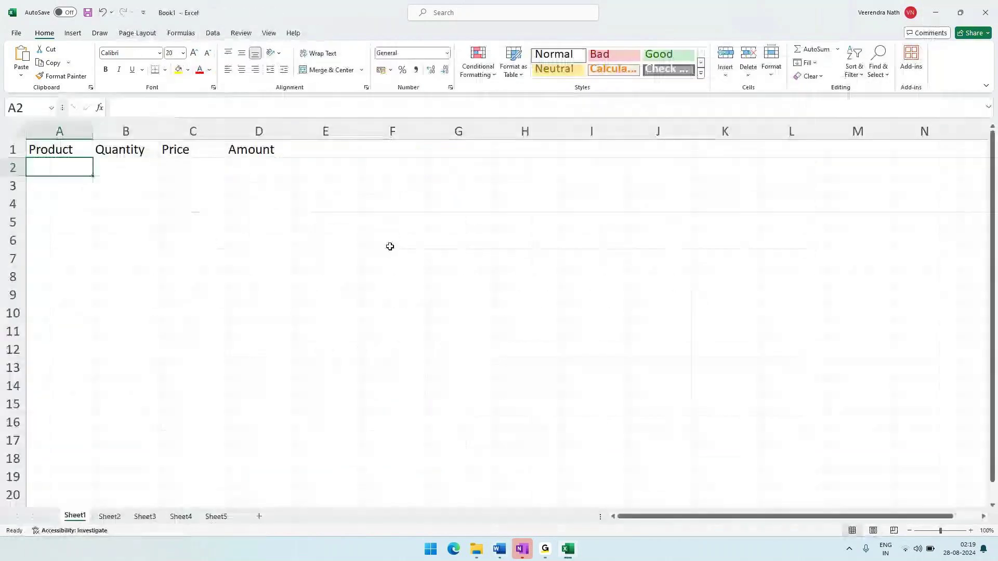
pyautogui.write('Bread')
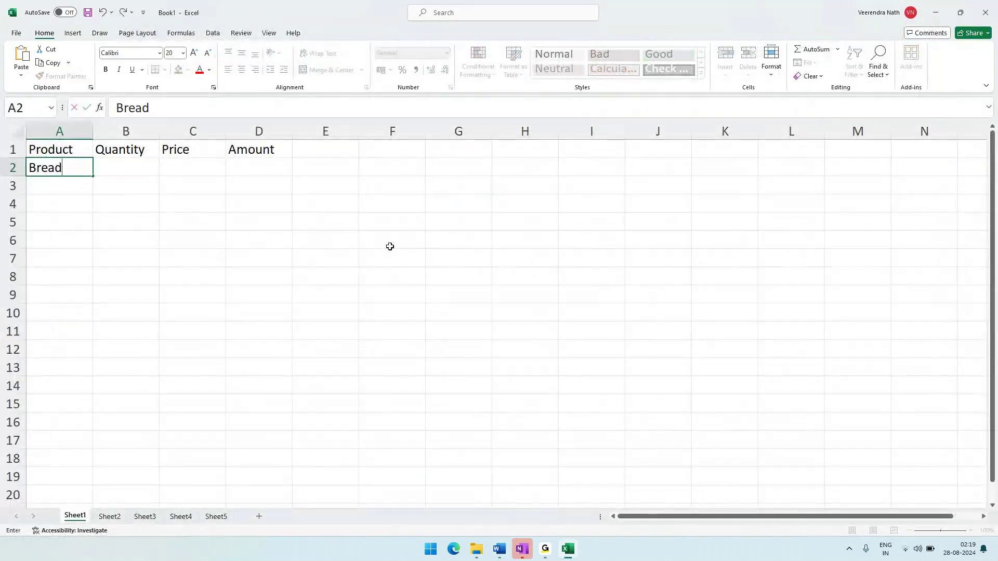
pyautogui.press('Return')
pyautogui.write('Butter')
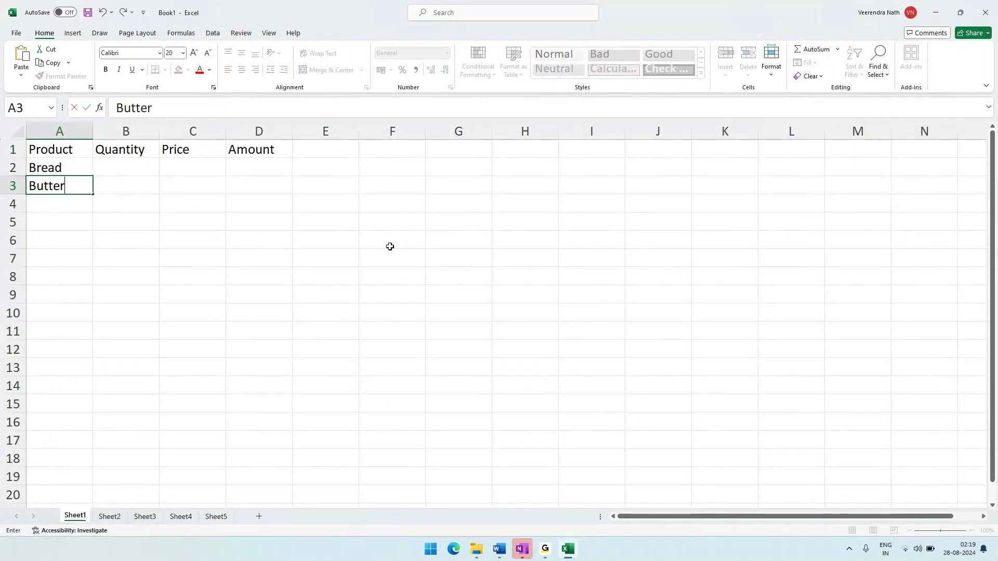
pyautogui.press('Return')
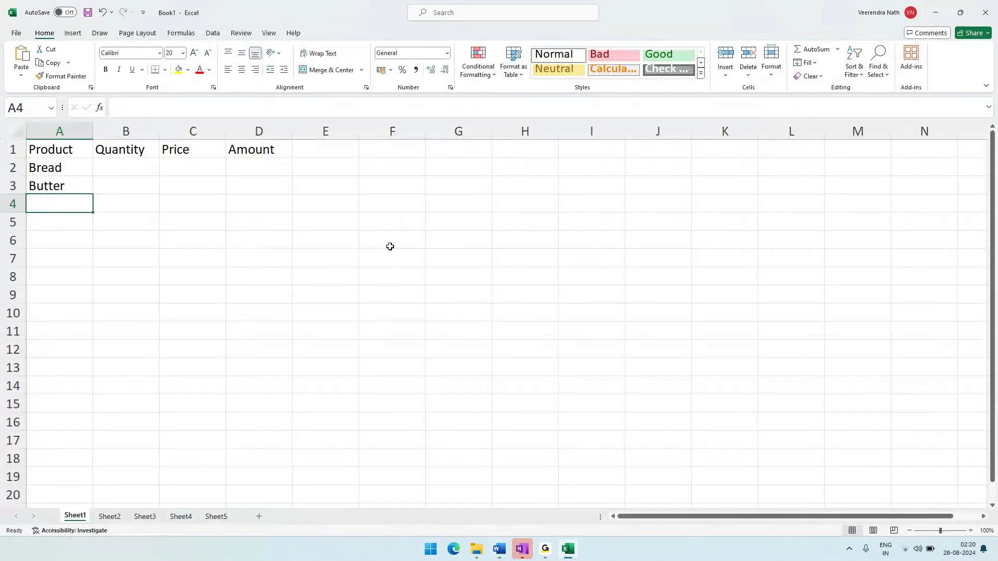
pyautogui.write('Cheese')
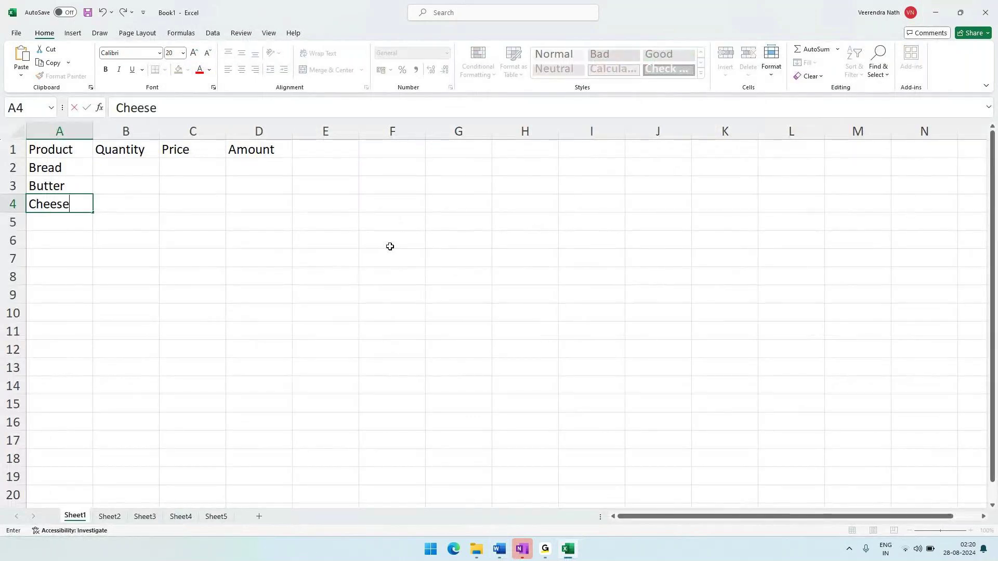
pyautogui.press('Return')
pyautogui.write('Ham')
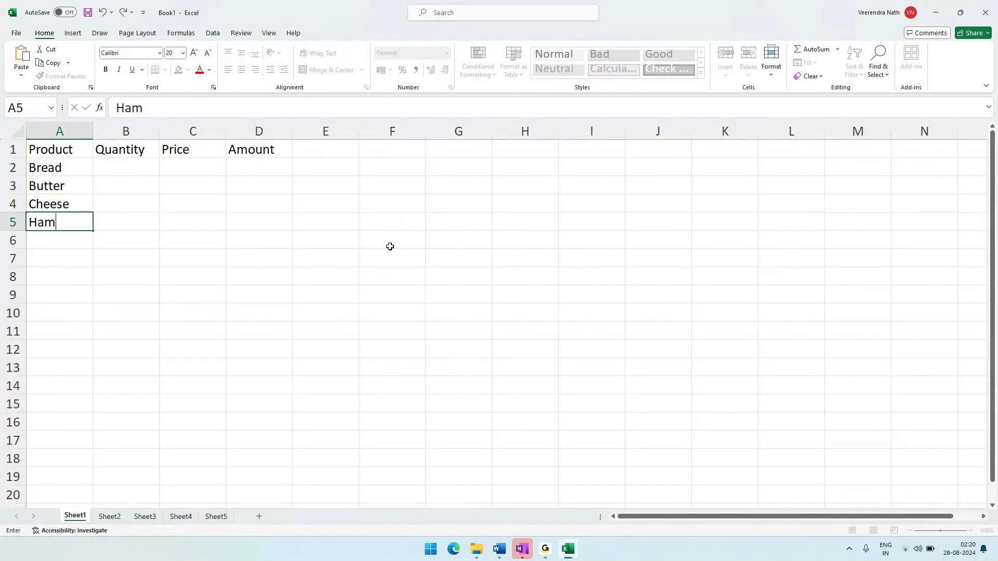
pyautogui.press('Up')
# Enter the quantities 2, 1, 3 and 3 in cells B2 to B5, checking them against the Word document.
pyautogui.hotkey('alt', 'Tab')
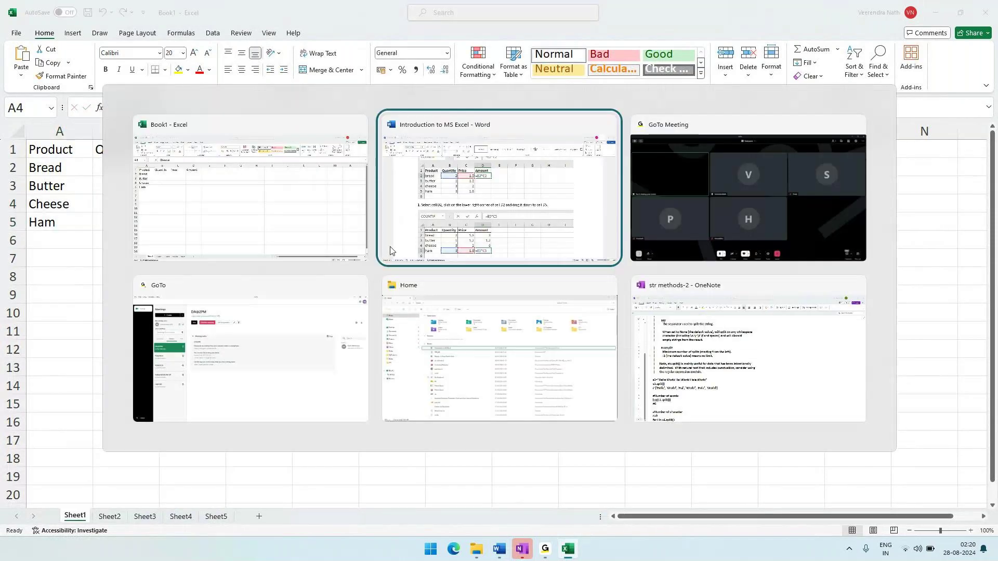
pyautogui.hotkey('alt', 'Tab')
pyautogui.press('Up')
pyautogui.press('Up')
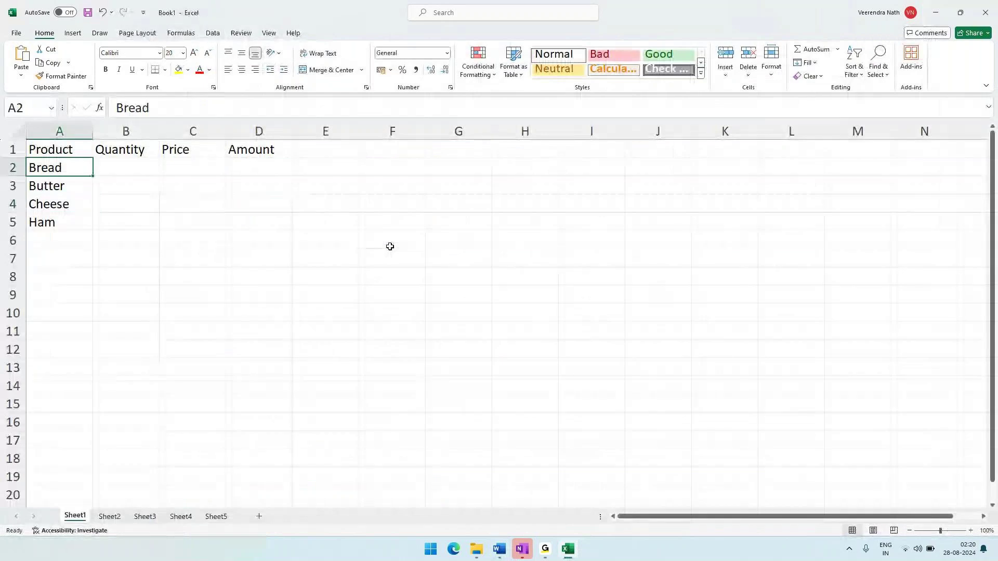
pyautogui.press('Right')
pyautogui.write('2')
pyautogui.press('Return')
pyautogui.write('1')
pyautogui.press('Return')
pyautogui.write('3')
pyautogui.press('Return')
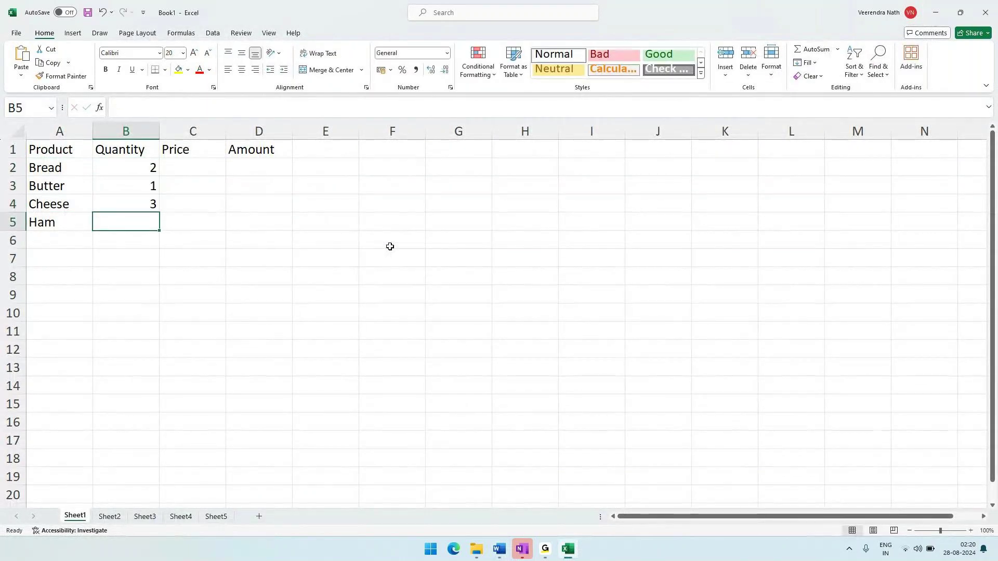
pyautogui.write('3')
pyautogui.hotkey('alt', 'Tab')
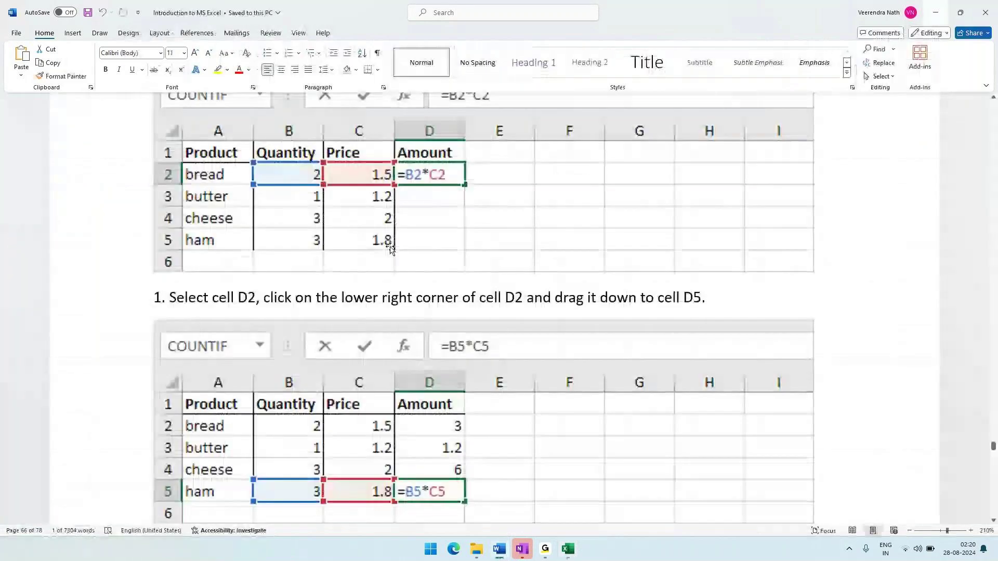
pyautogui.hotkey('alt', 'Tab')
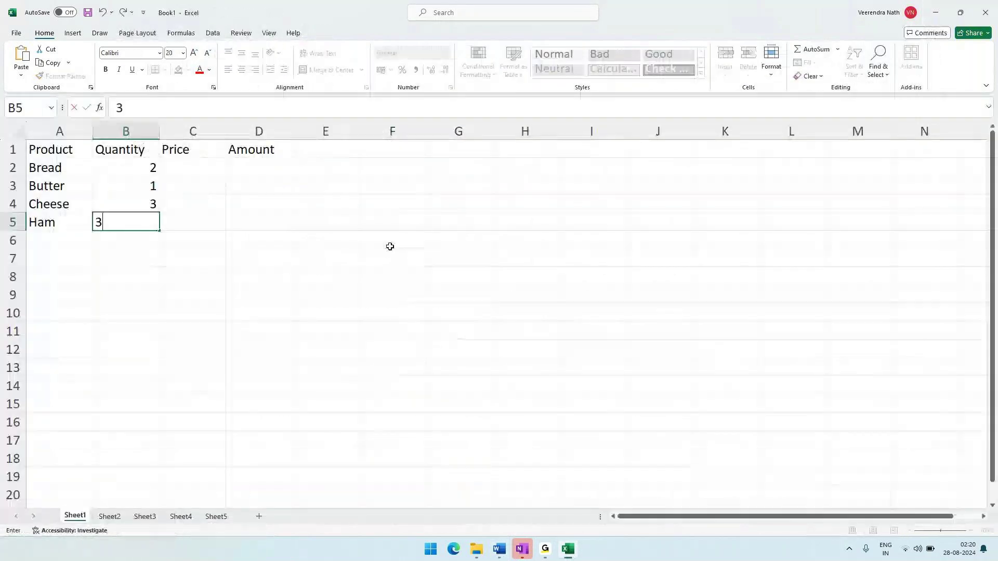
pyautogui.press('Up')
# Enter the prices 1.5 for Bread in C2 and 1.2 for Butter in C3, checking them against the Word document.
pyautogui.press('Up')
pyautogui.press('Right')
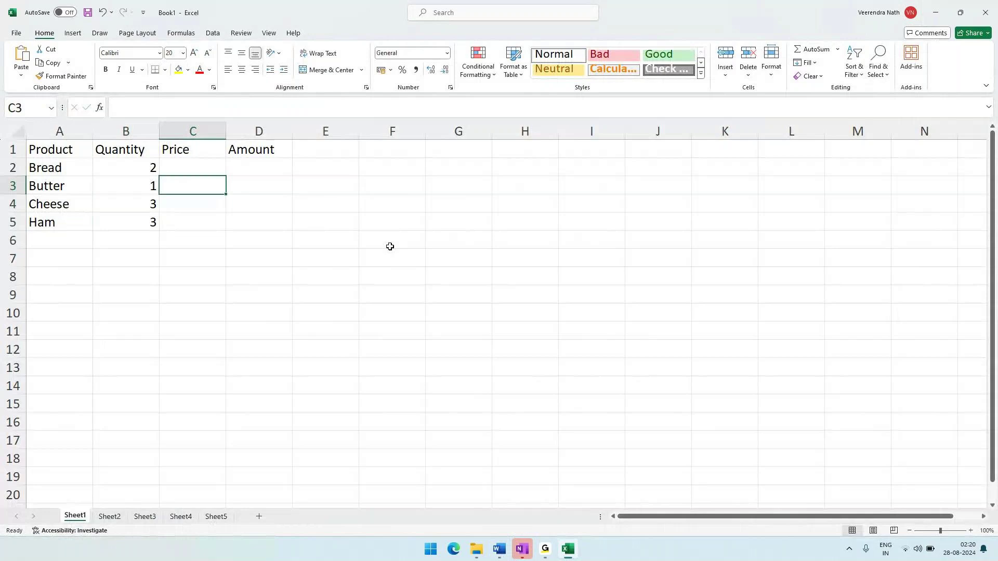
pyautogui.press('Up')
pyautogui.write('1.5')
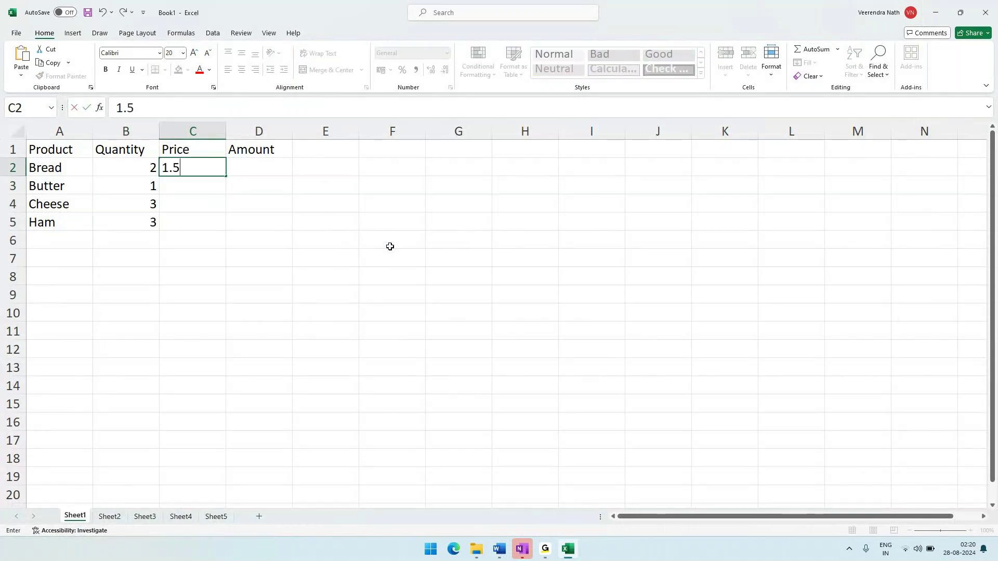
pyautogui.hotkey('alt', 'Tab')
pyautogui.hotkey('alt', 'Tab')
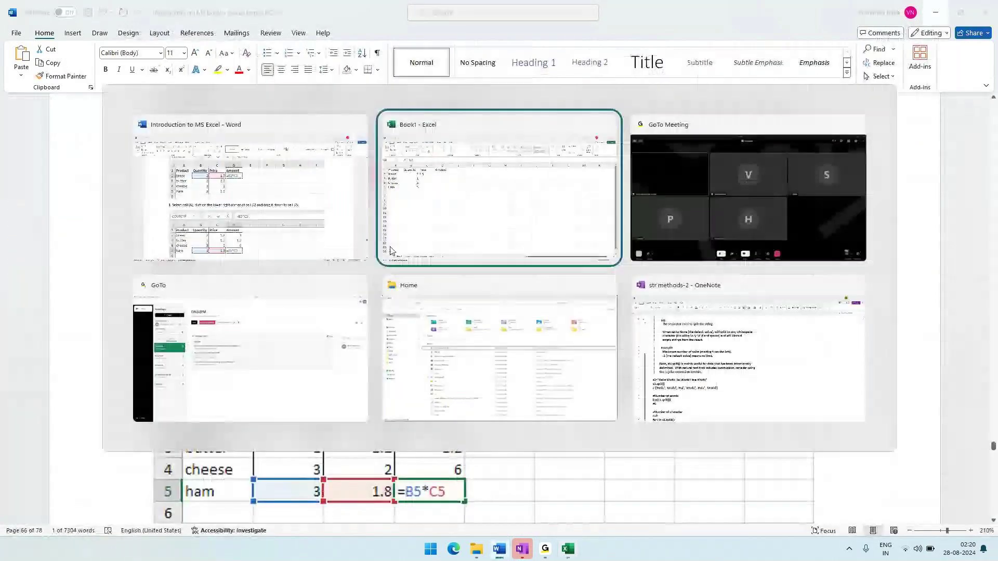
pyautogui.press('Return')
pyautogui.write('1.2')
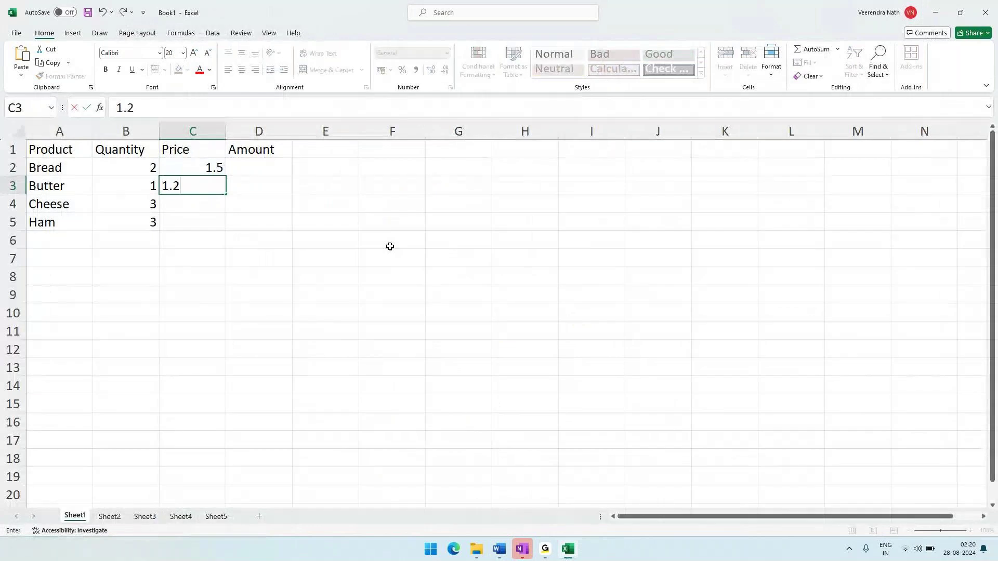
pyautogui.hotkey('alt', 'Tab')
pyautogui.hotkey('alt', 'Tab')
pyautogui.press('Return')
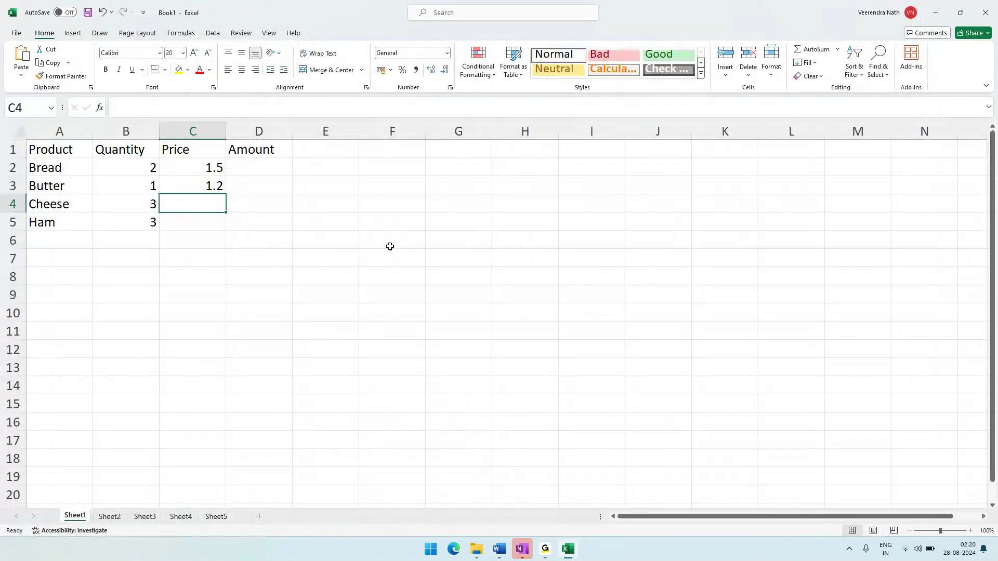
# Enter the prices 2 for Cheese in C4 and 1.8 for Ham in C5.
pyautogui.write('2')
pyautogui.press('Return')
pyautogui.write('8')
pyautogui.hotkey('alt', 'Tab')
pyautogui.hotkey('alt', 'Tab')
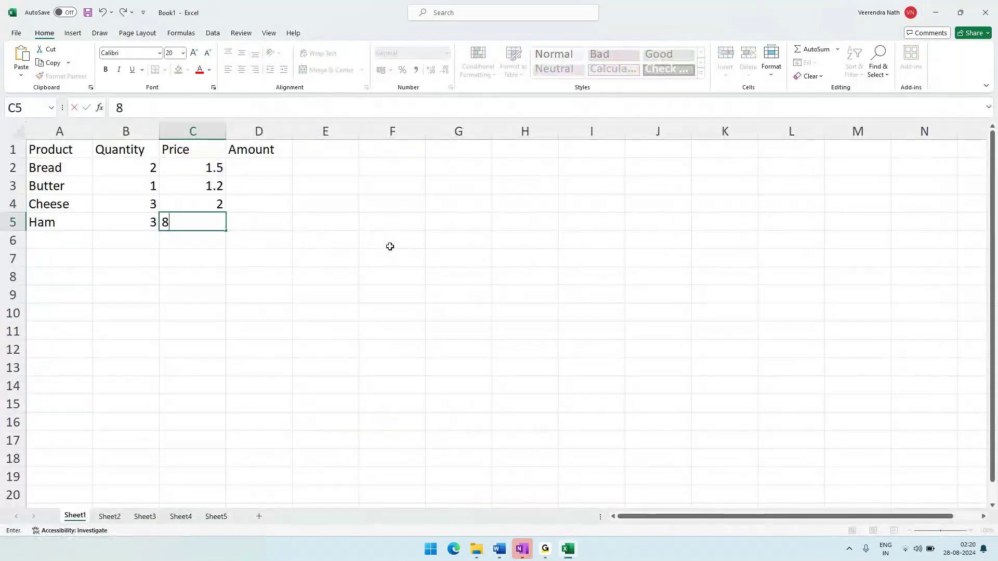
pyautogui.press('BackSpace')
pyautogui.write('1.8')
pyautogui.press('Return')
# Enter the formula =(B2*C2) in cell D2 to calculate the amount for Bread.
pyautogui.press('Up')
pyautogui.press('Up')
pyautogui.press('Up')
pyautogui.press('Up')
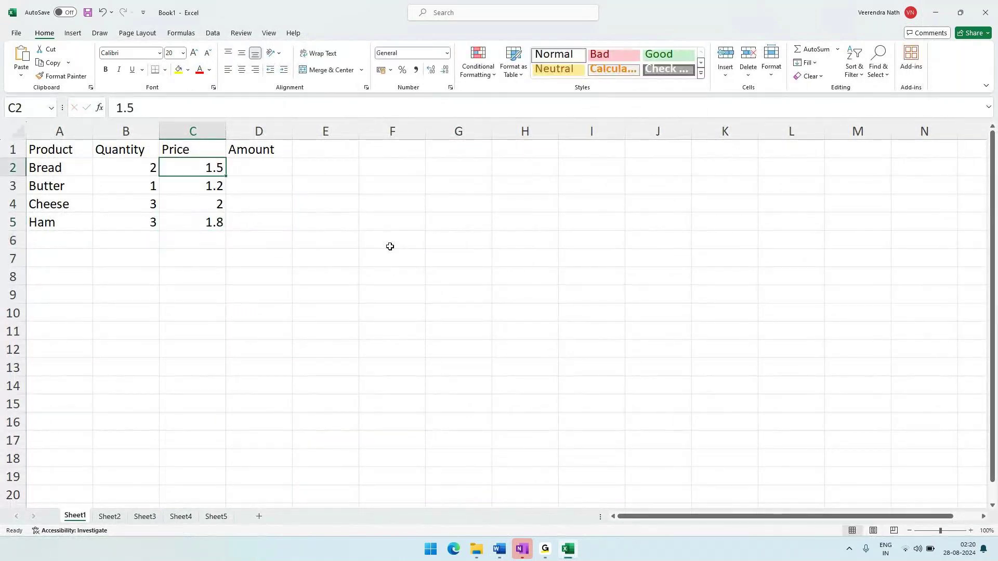
pyautogui.press('Right')
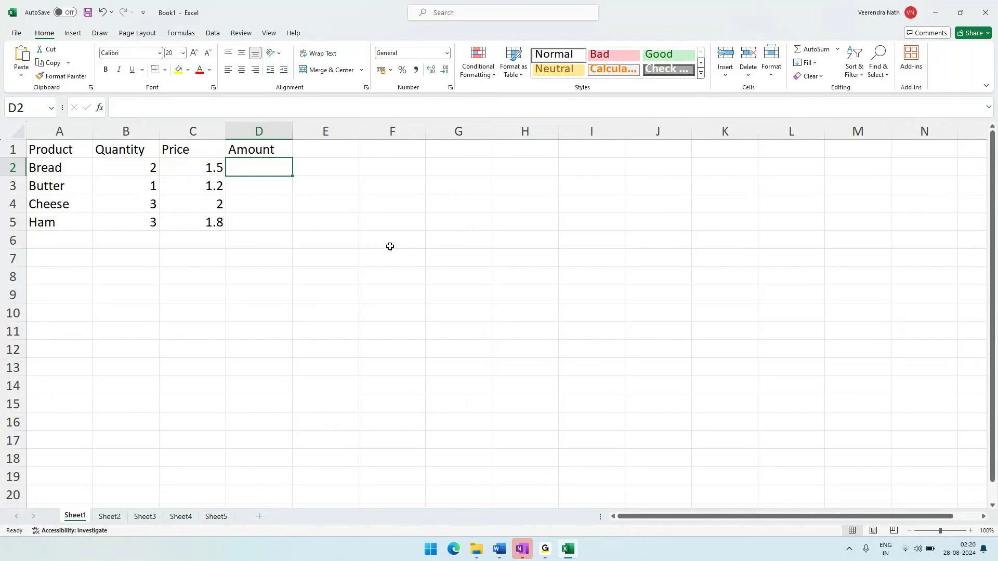
pyautogui.write('=')
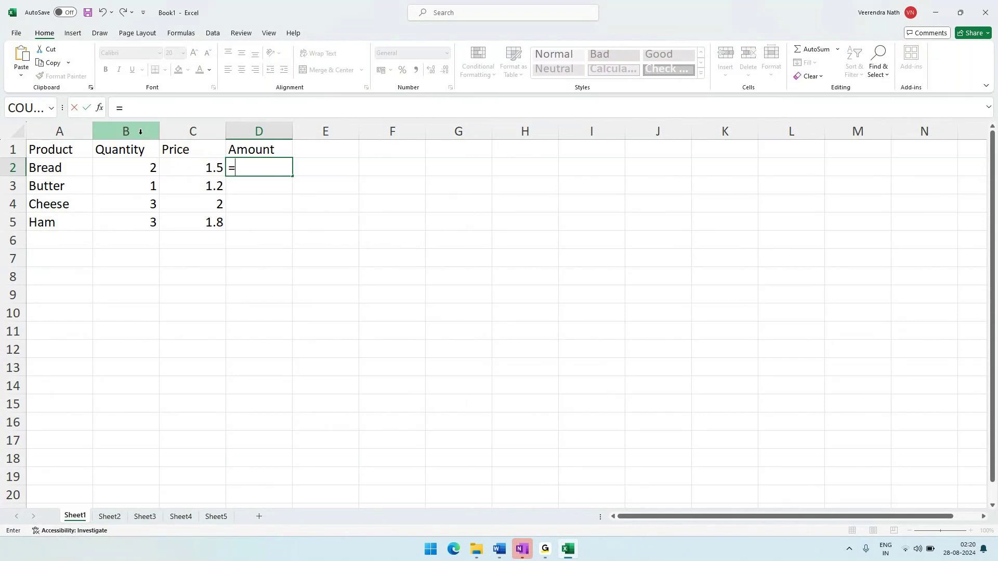
pyautogui.write('(B')
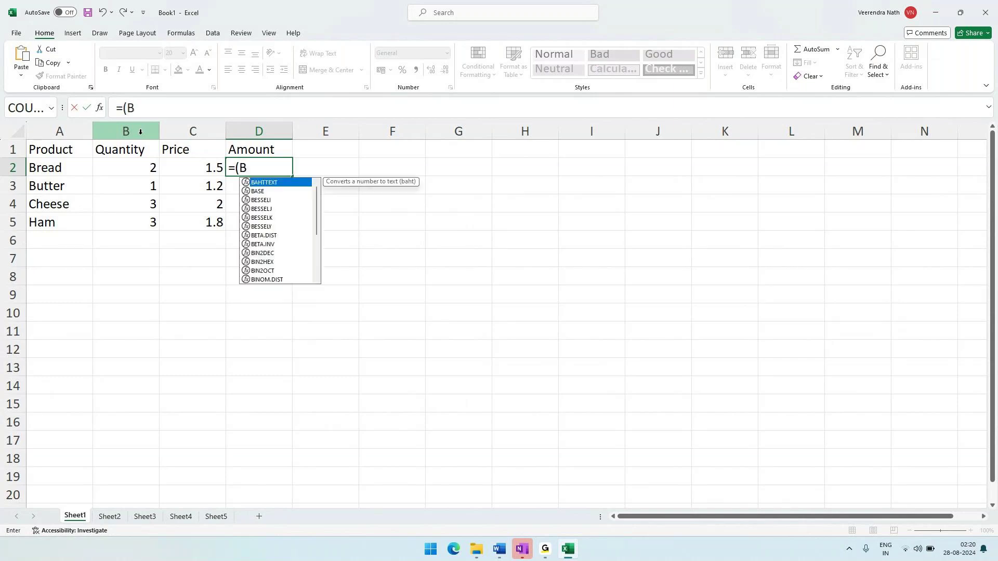
pyautogui.write('2*c2)')
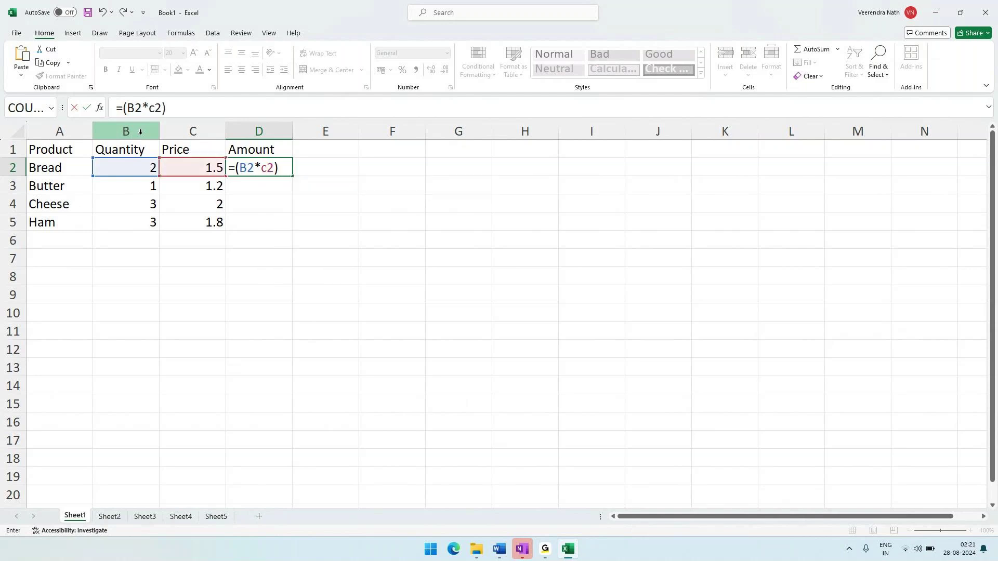
pyautogui.press('Return')
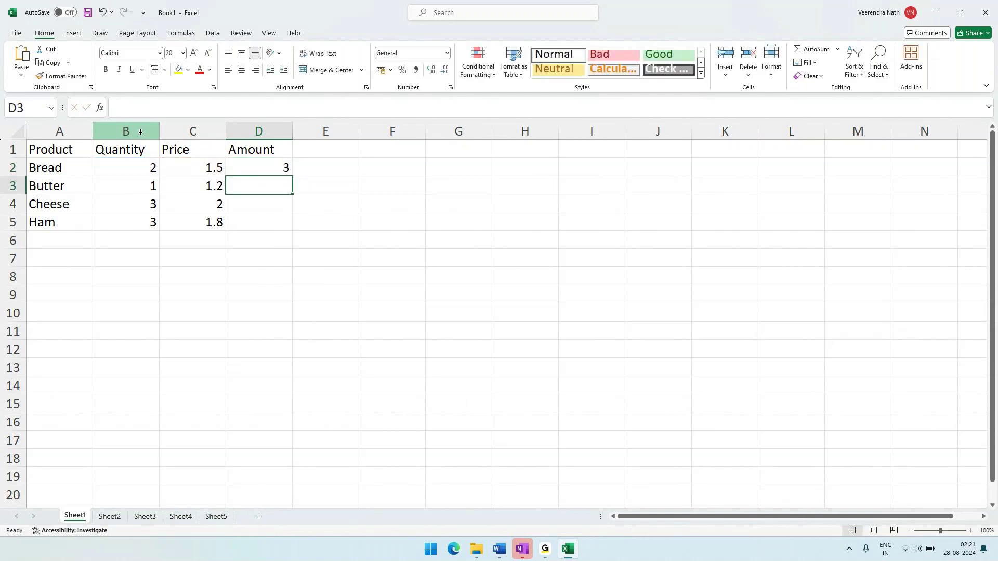
# Fill the Amount formula from D2 down through cell D5.
pyautogui.press('Up')
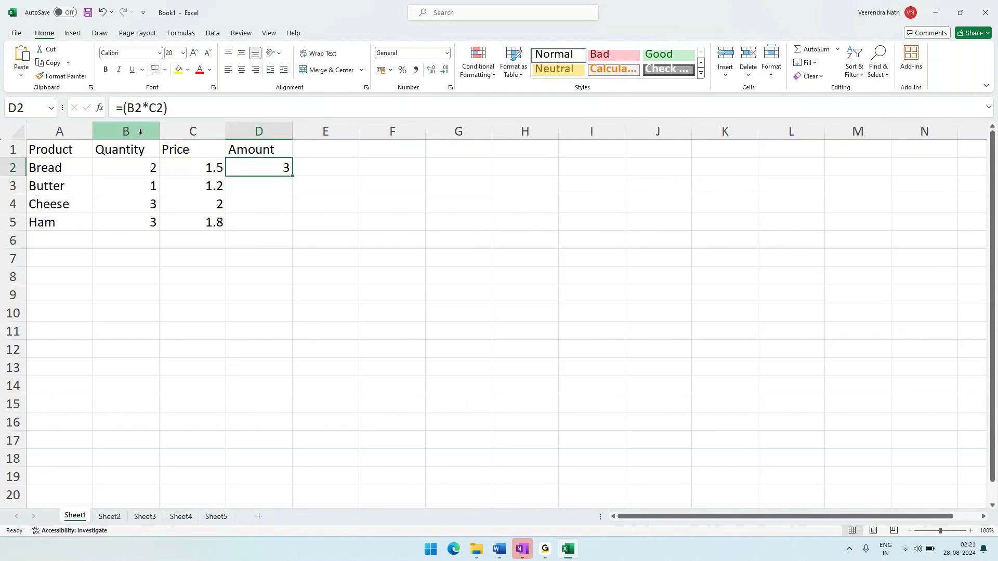
pyautogui.hotkey('shift', 'Down')
pyautogui.hotkey('shift', 'Down')
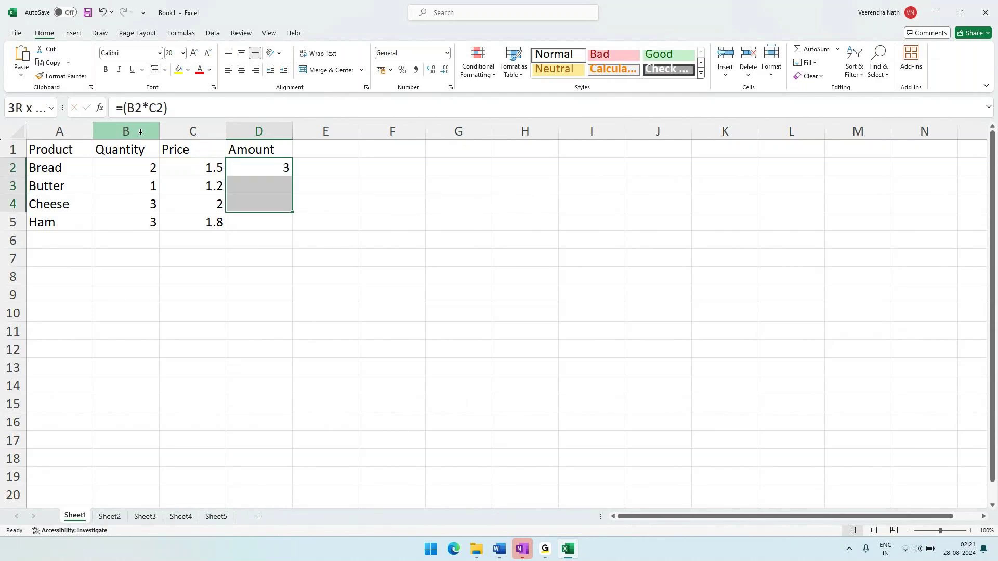
pyautogui.hotkey('shift', 'Down')
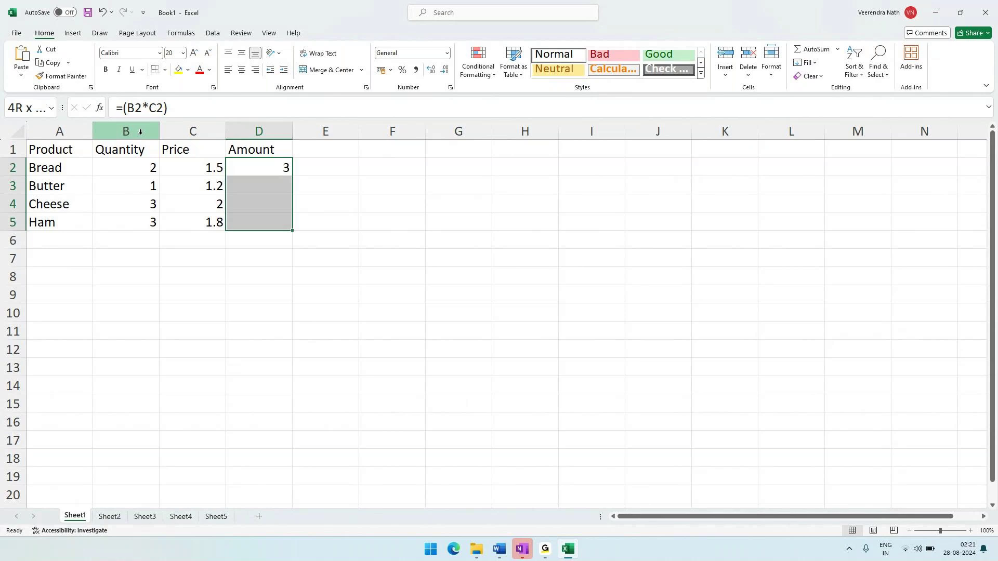
pyautogui.press('Up')
pyautogui.press('Down')
pyautogui.hotkey('shift', 'Down')
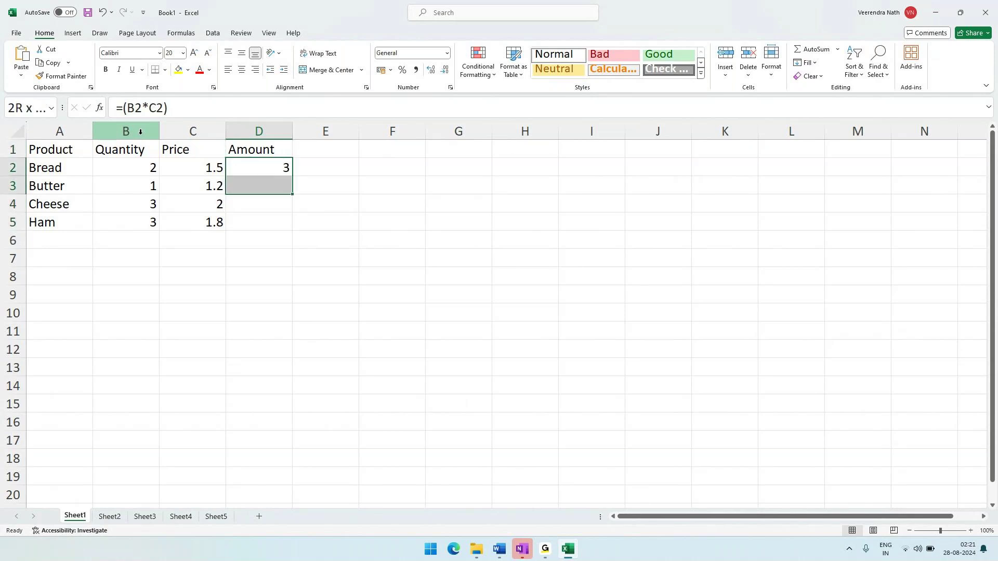
pyautogui.hotkey('shift', 'Down')
pyautogui.hotkey('shift', 'Down')
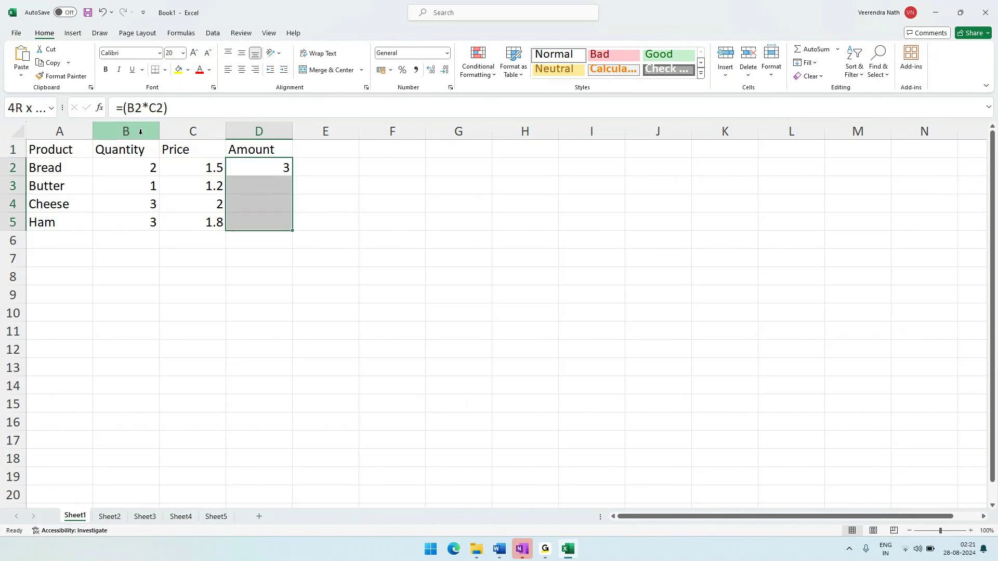
pyautogui.hotkey('ctrl', 'd')
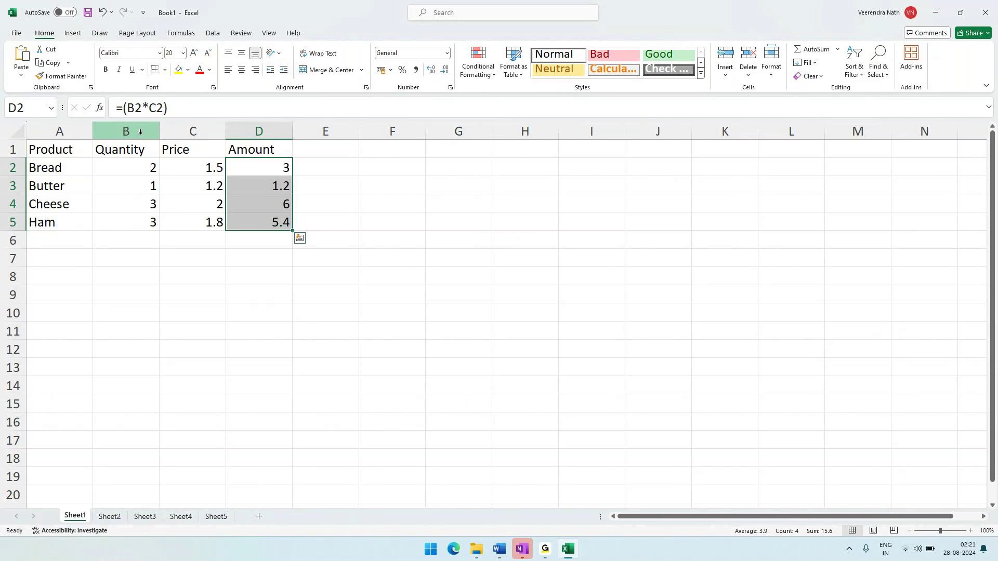
# Examine the Amount formulas in cells D2 to D5 to compare their relative references.
pyautogui.press('Up')
pyautogui.press('Down')
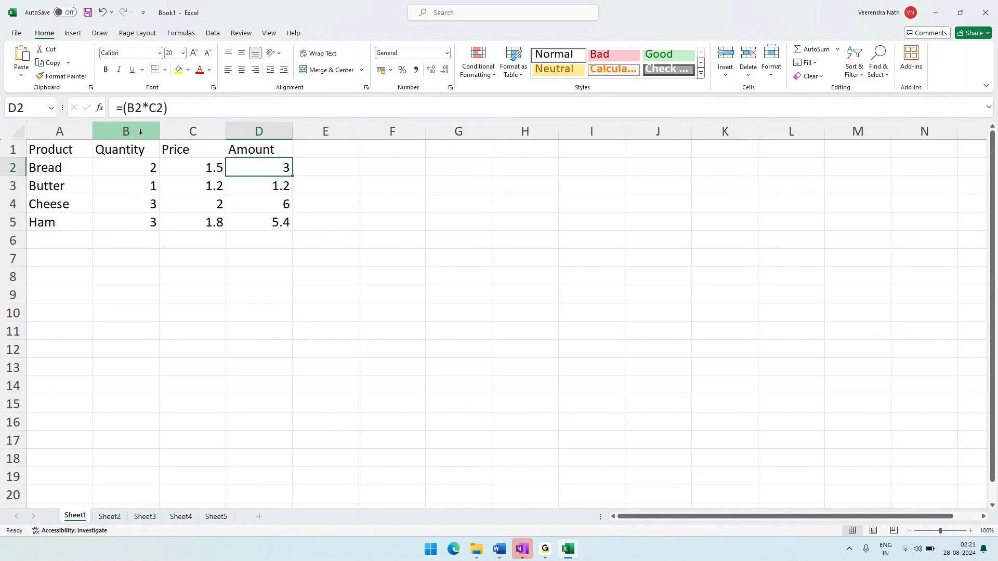
pyautogui.press('Left')
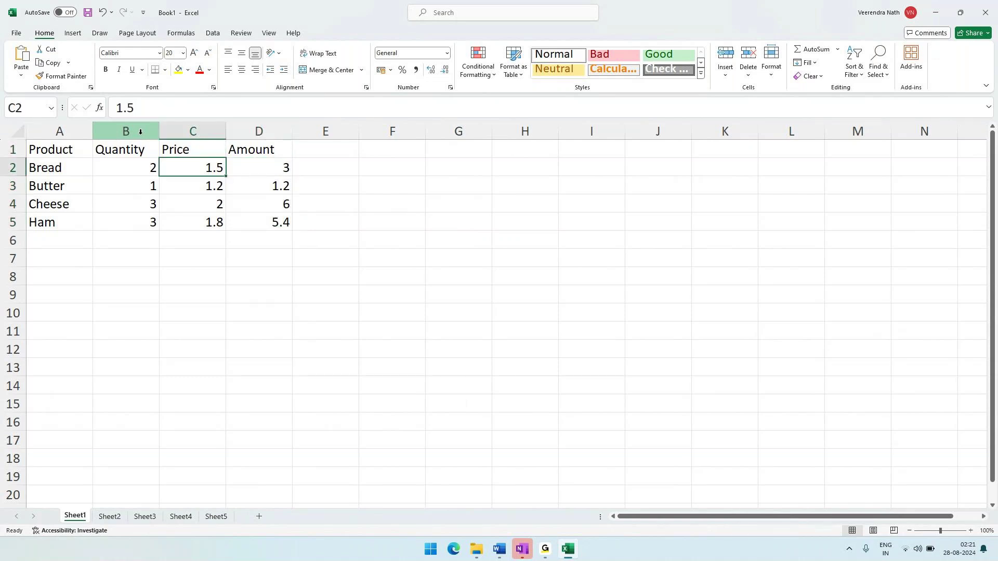
pyautogui.press('Right')
pyautogui.press('Down')
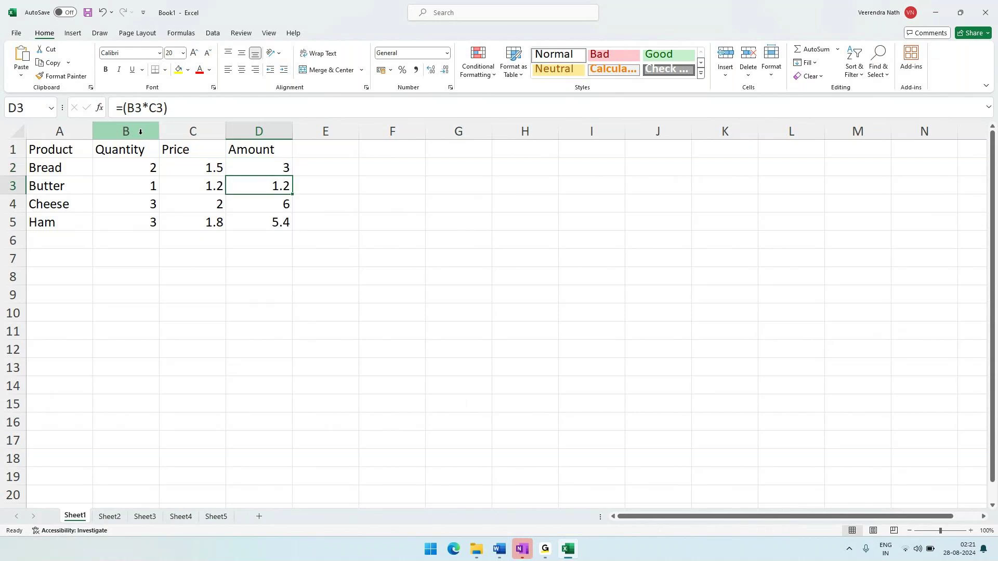
pyautogui.press('Down')
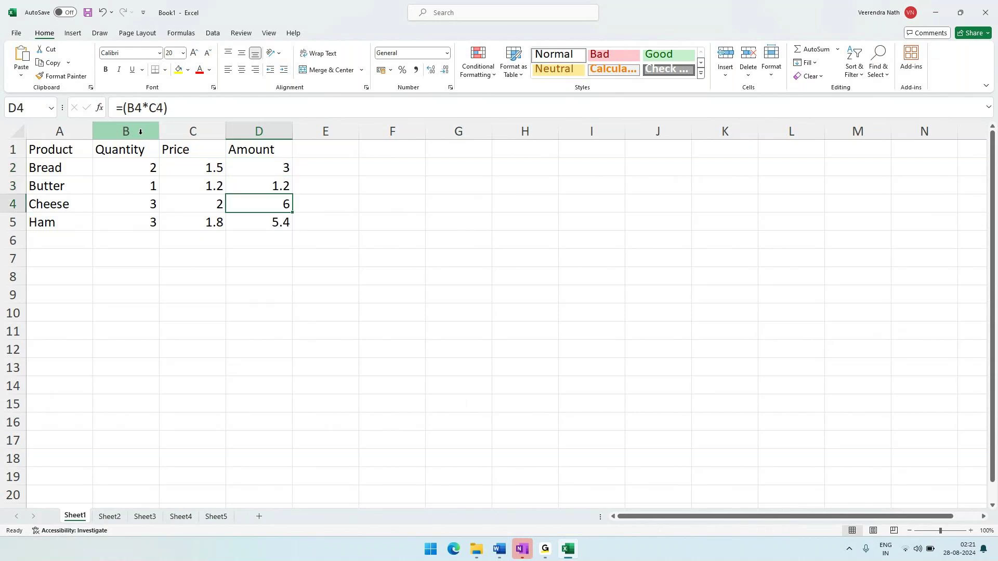
pyautogui.press('Down')
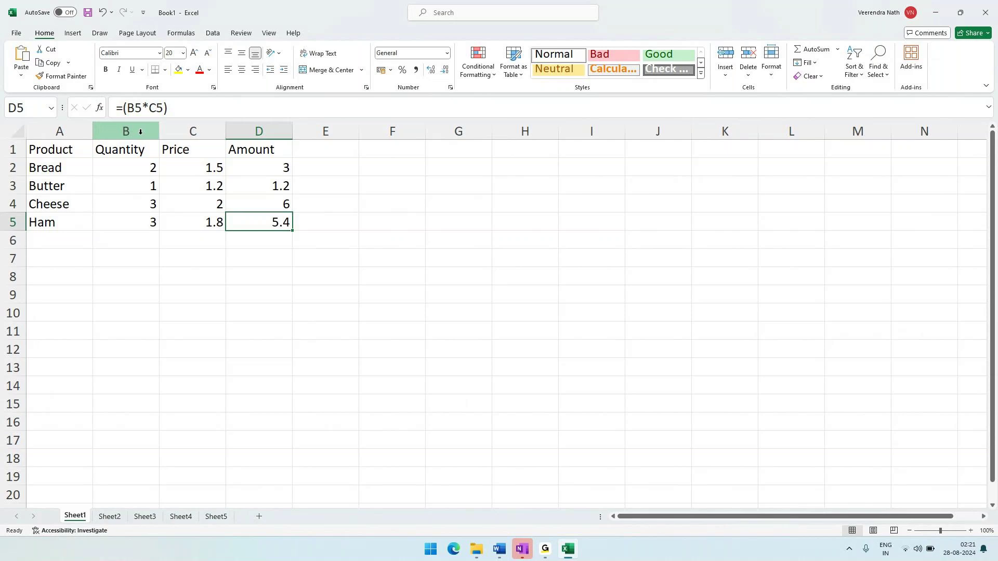
# Switch to the Word document and review the Relative Reference section with its D2 to D5 formula examples.
pyautogui.hotkey('alt', 'Tab')
pyautogui.scroll(5, 169, 147)
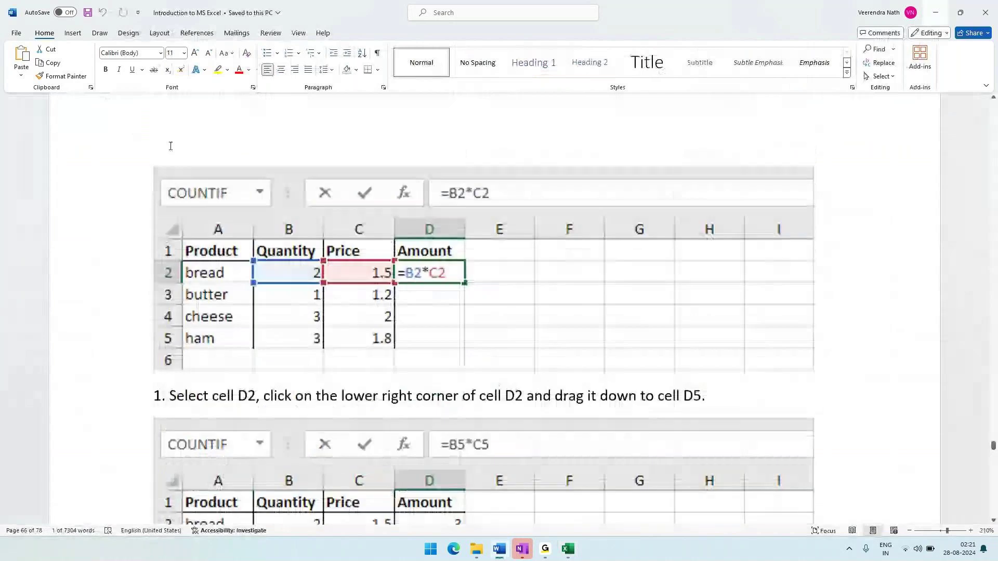
pyautogui.scroll(5, 323, 250)
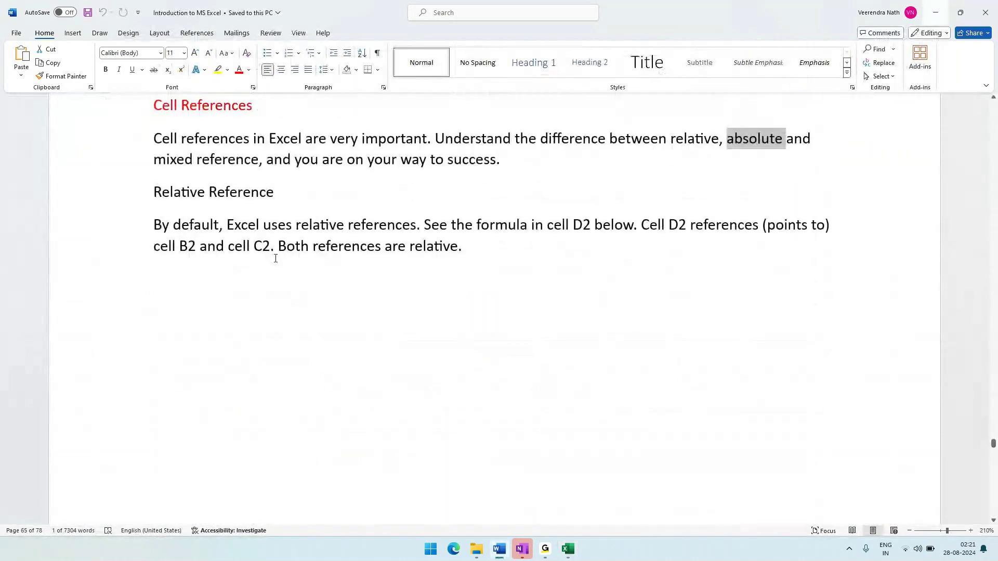
pyautogui.moveTo(305, 187); pyautogui.dragTo(124, 193)
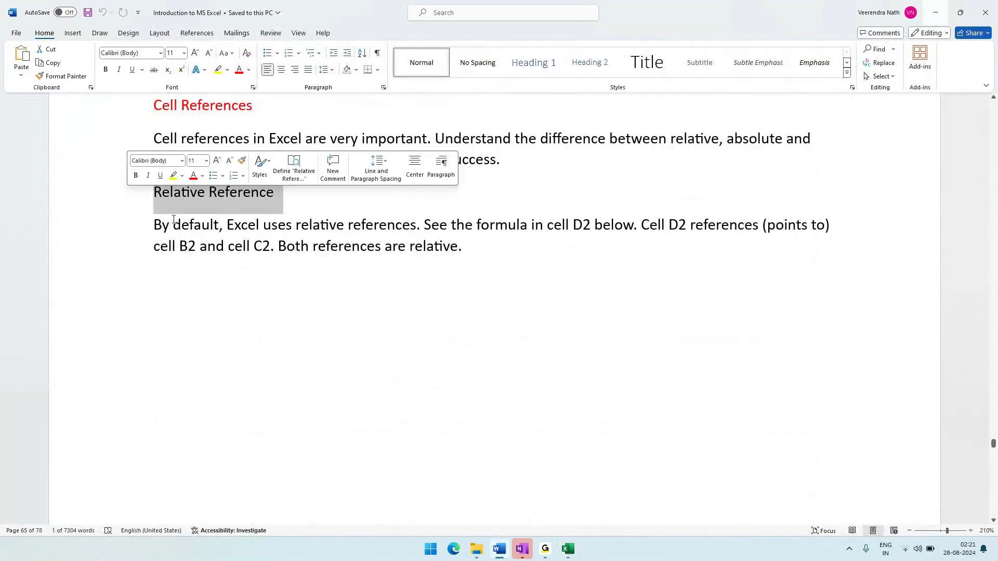
pyautogui.scroll(-3, 259, 308)
pyautogui.scroll(2, 233, 226)
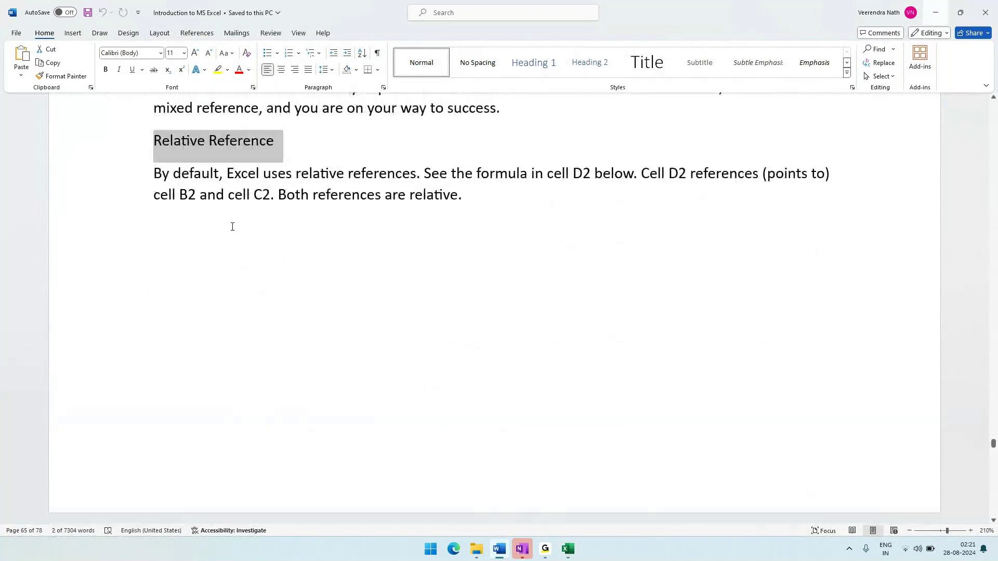
pyautogui.click(226, 174)
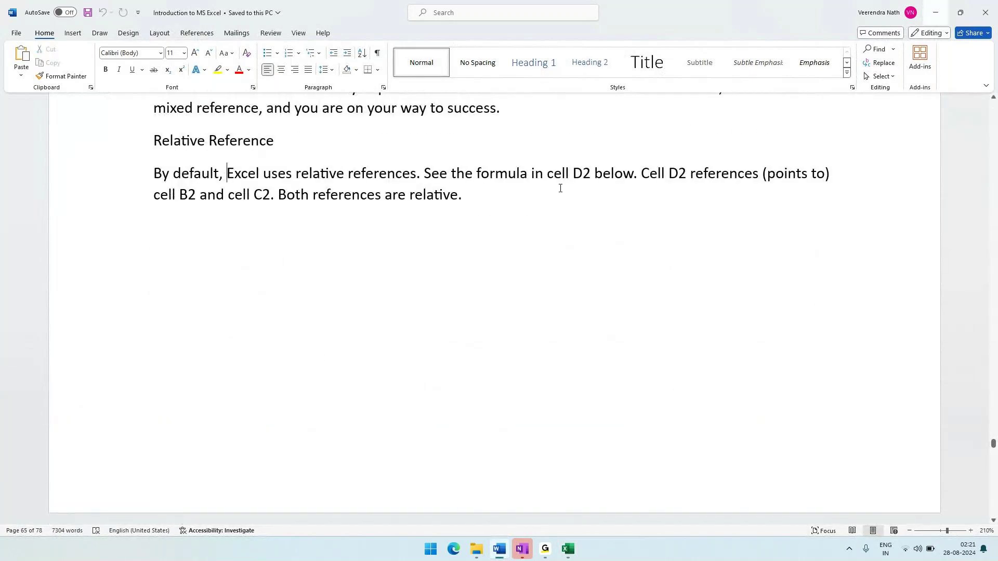
pyautogui.scroll(-8, 317, 352)
pyautogui.scroll(-5, 317, 352)
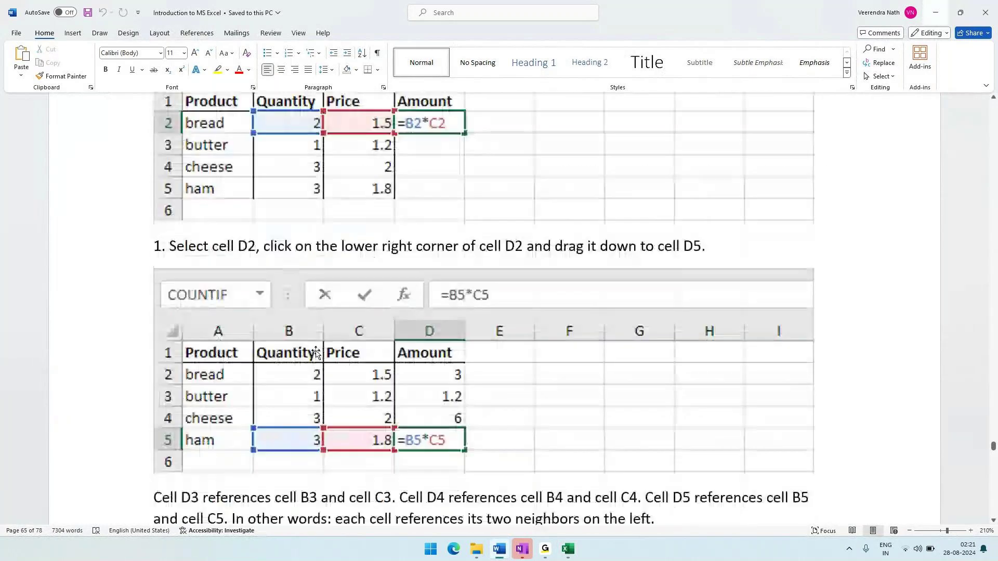
pyautogui.scroll(-2, 304, 296)
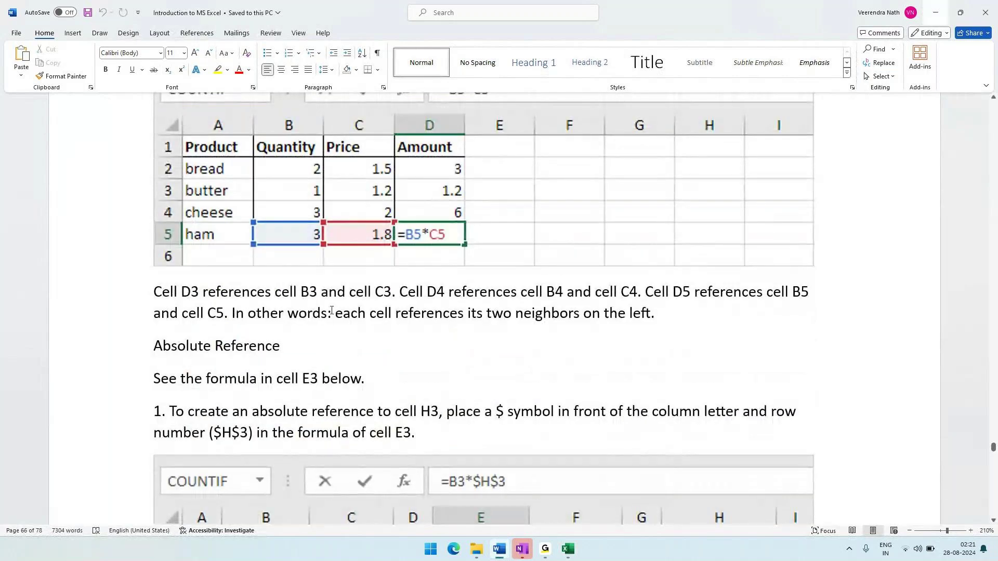
# Shrink the =B2*C2 example picture and the NOT function example picture slightly in the document.
pyautogui.scroll(2, 423, 315)
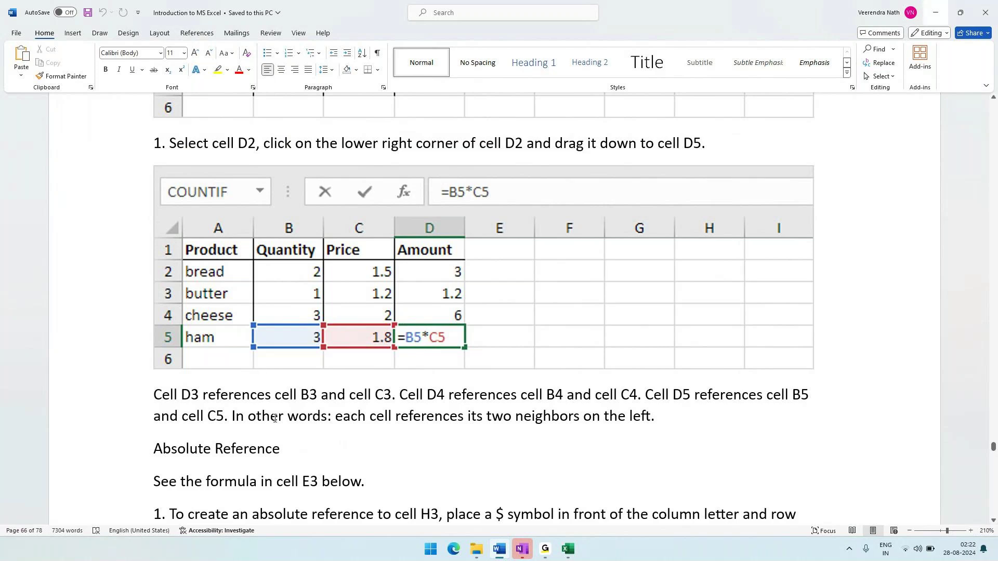
pyautogui.scroll(10, 249, 445)
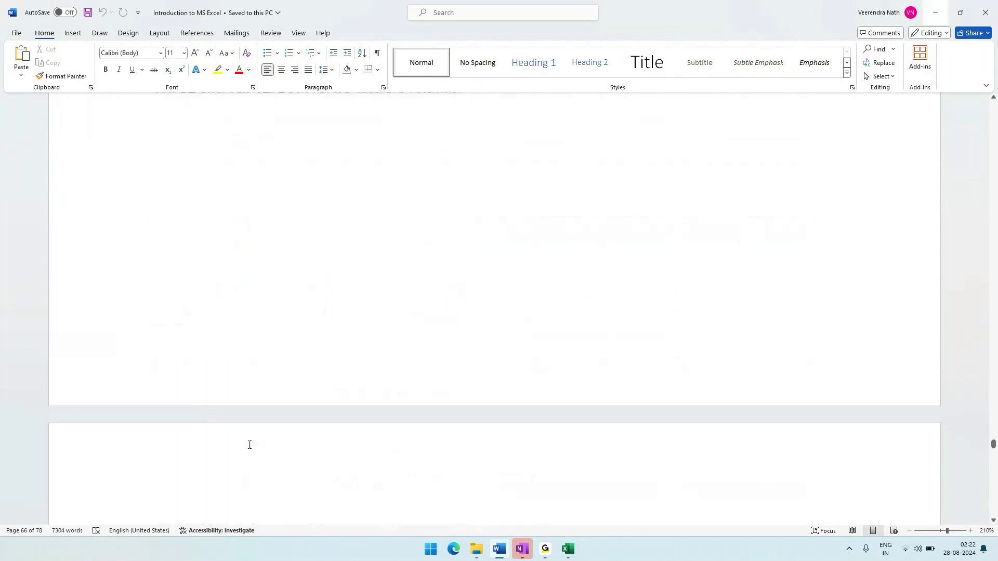
pyautogui.scroll(5, 249, 446)
pyautogui.scroll(-5, 228, 444)
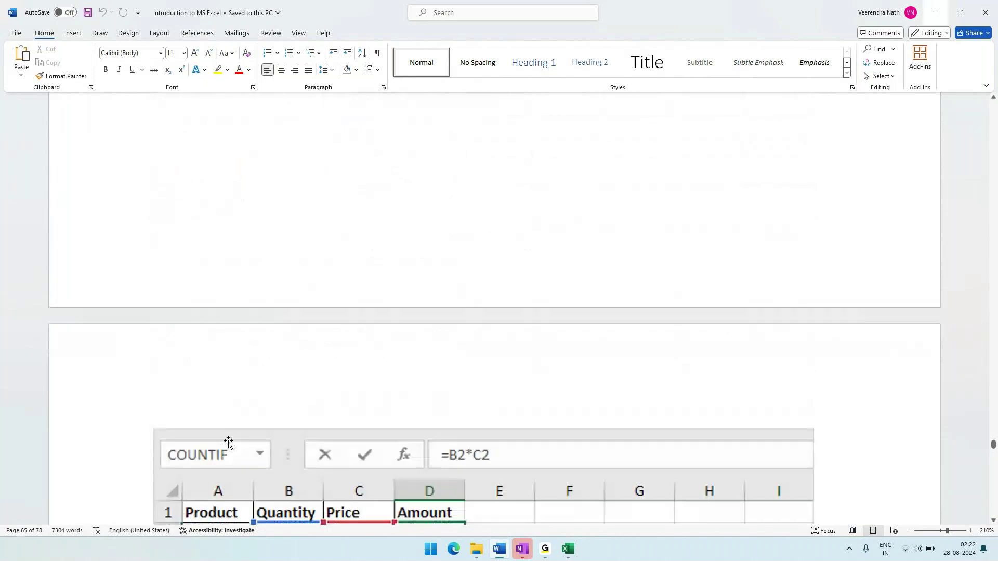
pyautogui.scroll(3, 312, 436)
pyautogui.scroll(-4, 374, 430)
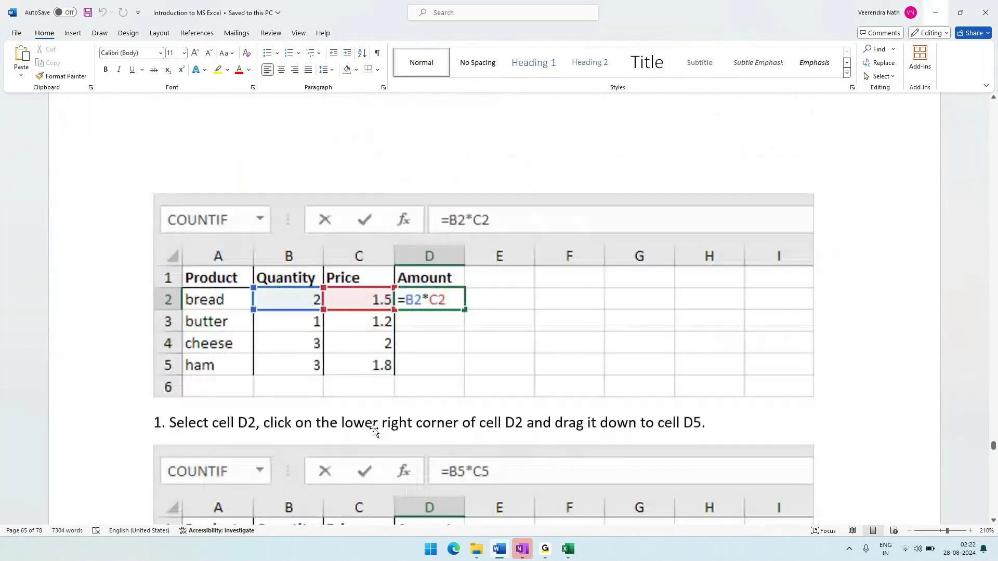
pyautogui.click(249, 368)
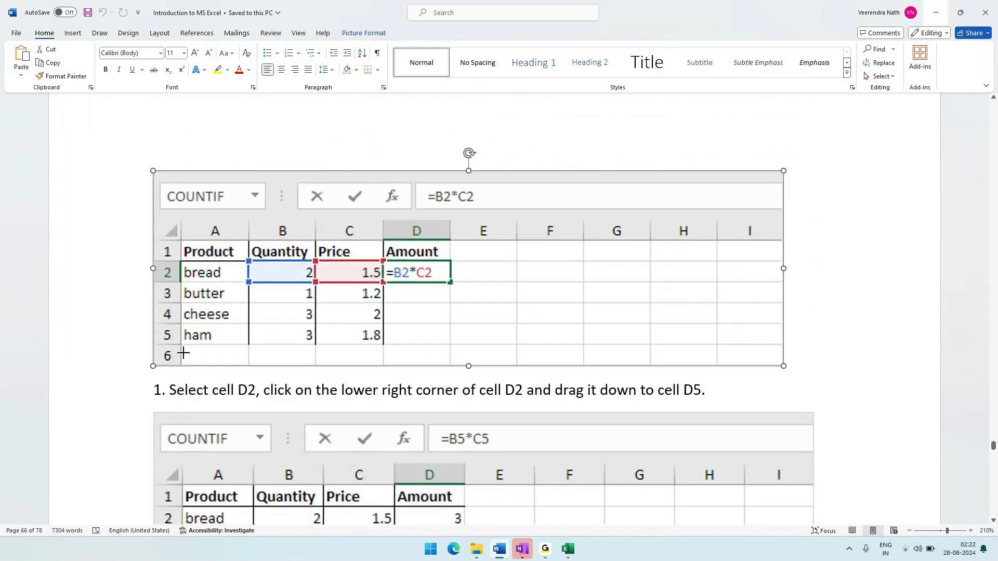
pyautogui.scroll(6, 211, 364)
pyautogui.scroll(6, 205, 354)
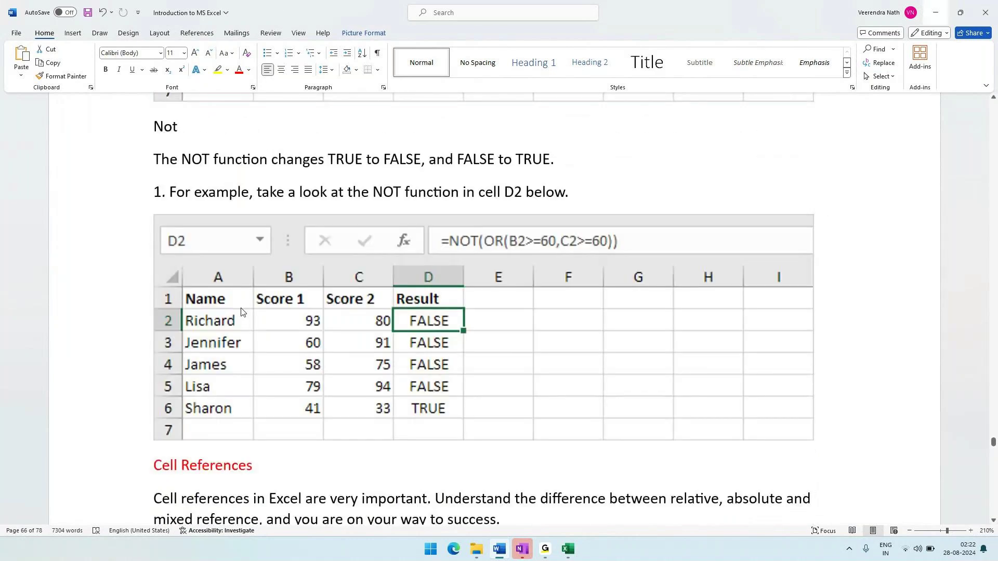
pyautogui.click(242, 311)
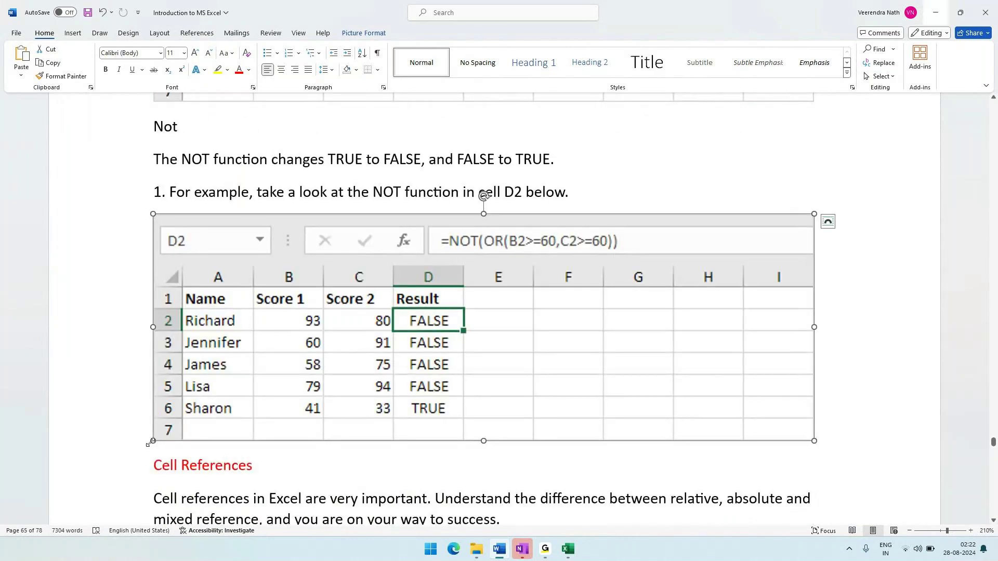
pyautogui.scroll(-15, 213, 424)
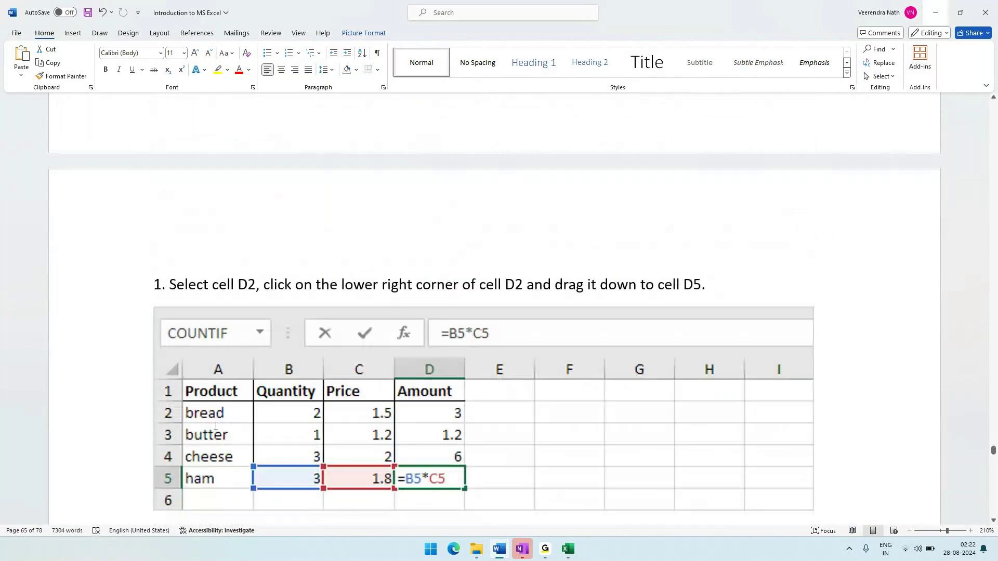
# Read the Absolute Reference section, focusing on the $ symbol instruction and the =B3*$H$3 example table.
pyautogui.scroll(-8, 215, 426)
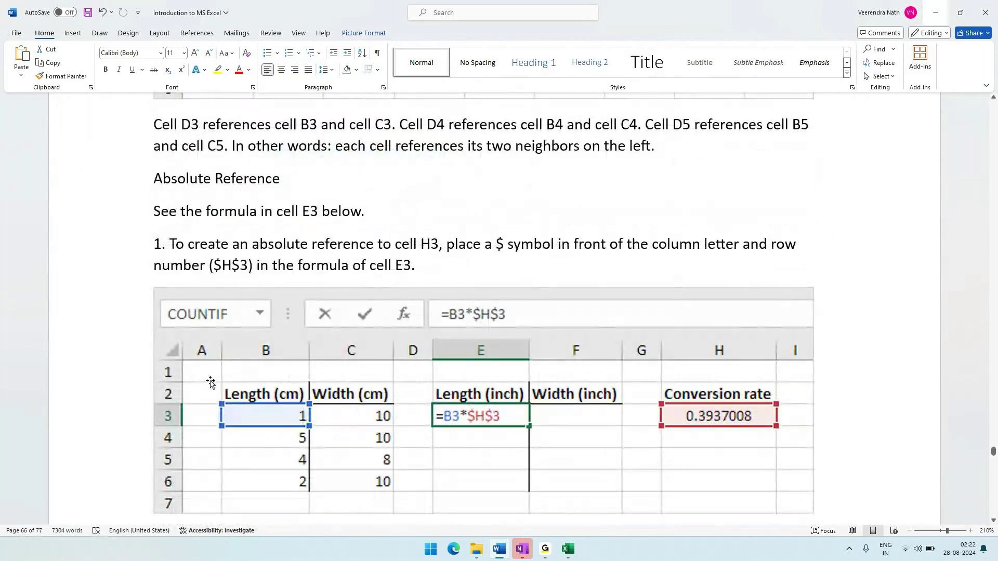
pyautogui.scroll(-1, 253, 330)
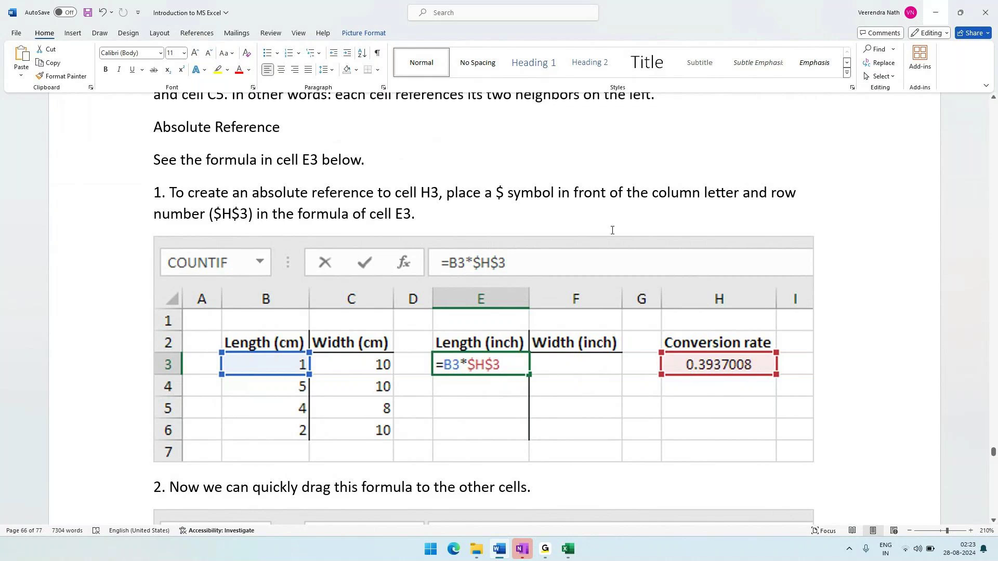
pyautogui.doubleClick(501, 194)
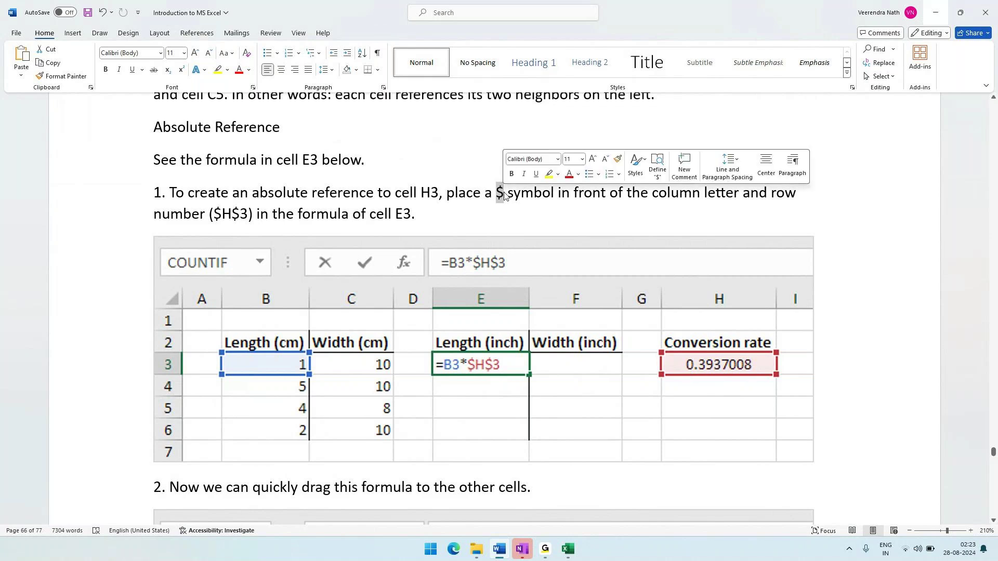
pyautogui.click(514, 207)
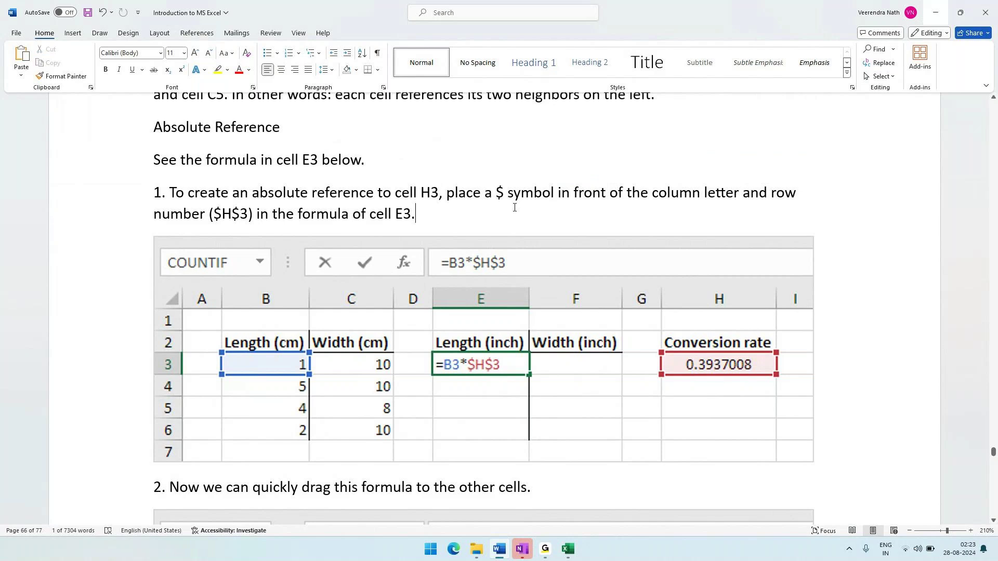
pyautogui.doubleClick(500, 193)
pyautogui.scroll(2, 224, 177)
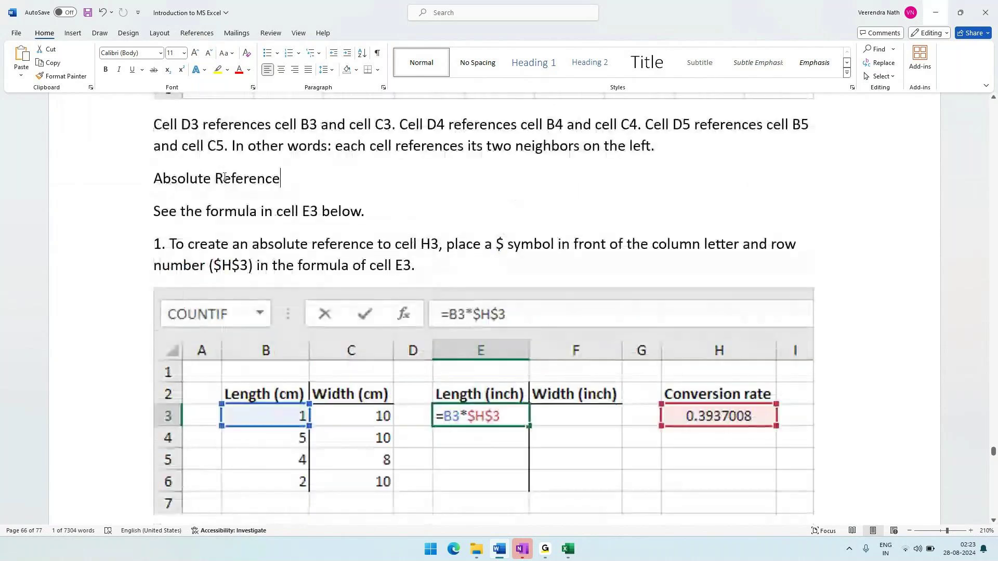
pyautogui.tripleClick(224, 178)
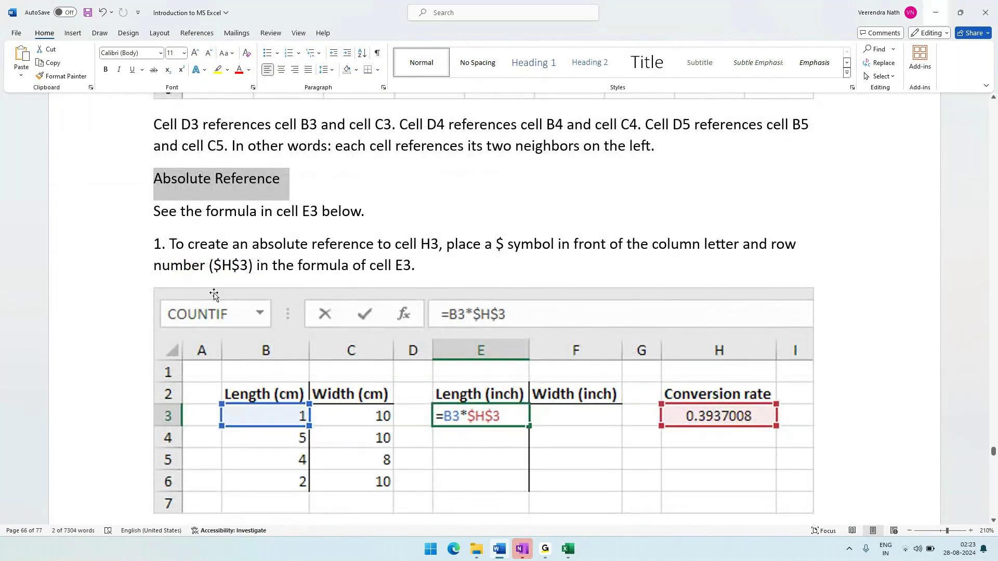
pyautogui.doubleClick(500, 244)
pyautogui.click(502, 268)
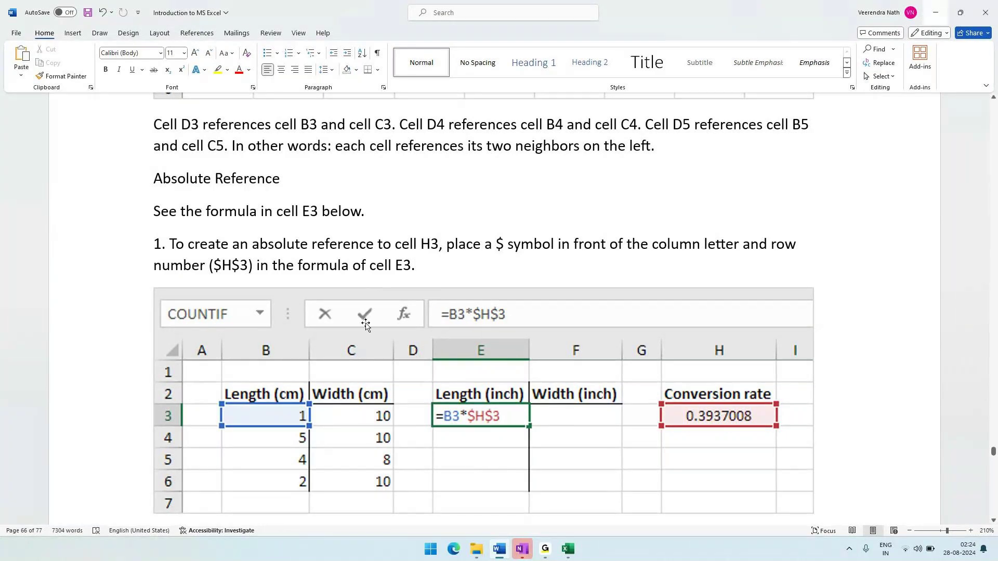
# Switch to the Excel workbook and enter the headers Length(cm) in A8 and Width(cm) in B8 below the product table.
pyautogui.click(569, 549)
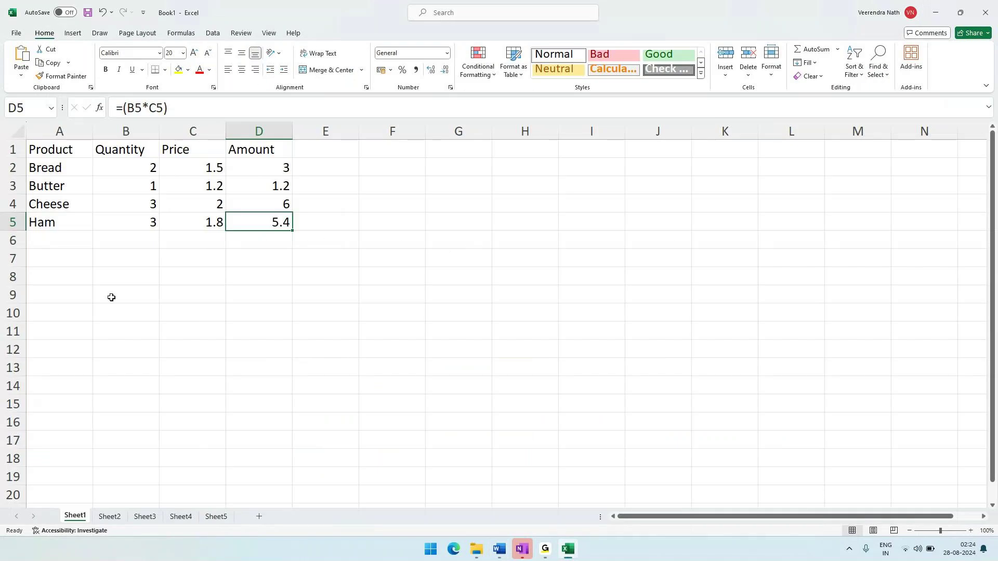
pyautogui.click(46, 282)
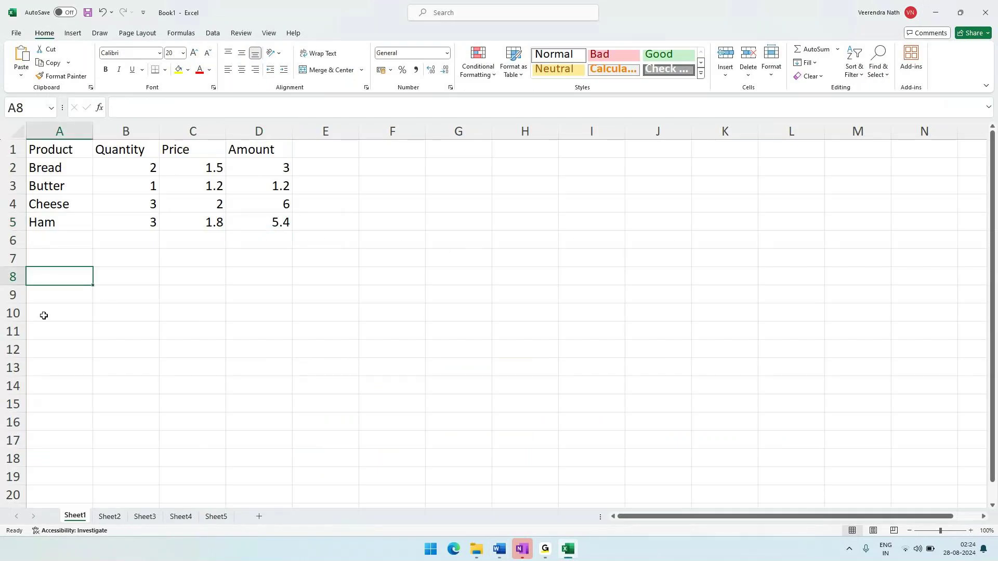
pyautogui.scroll(-2, 214, 343)
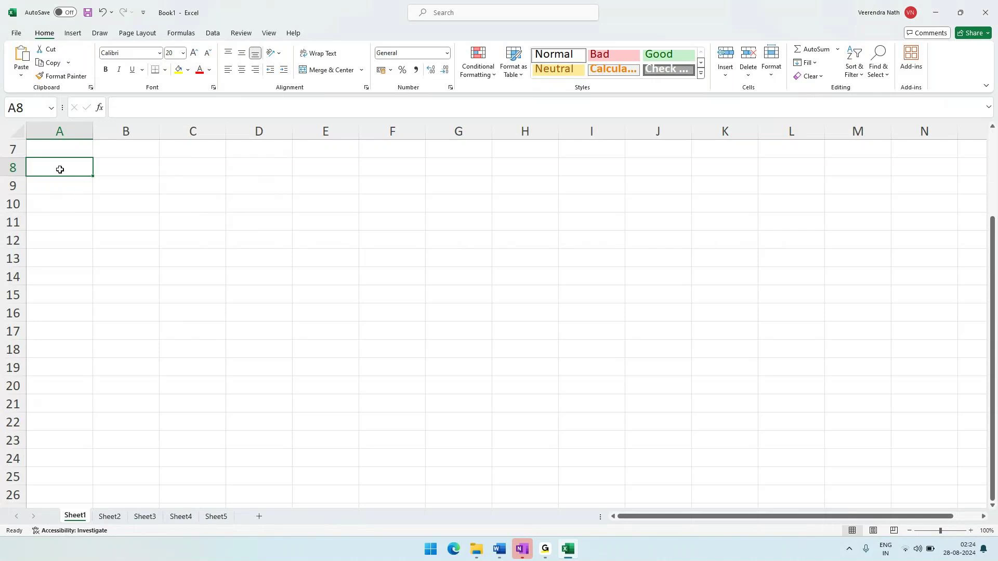
pyautogui.hotkey('alt', 'Tab')
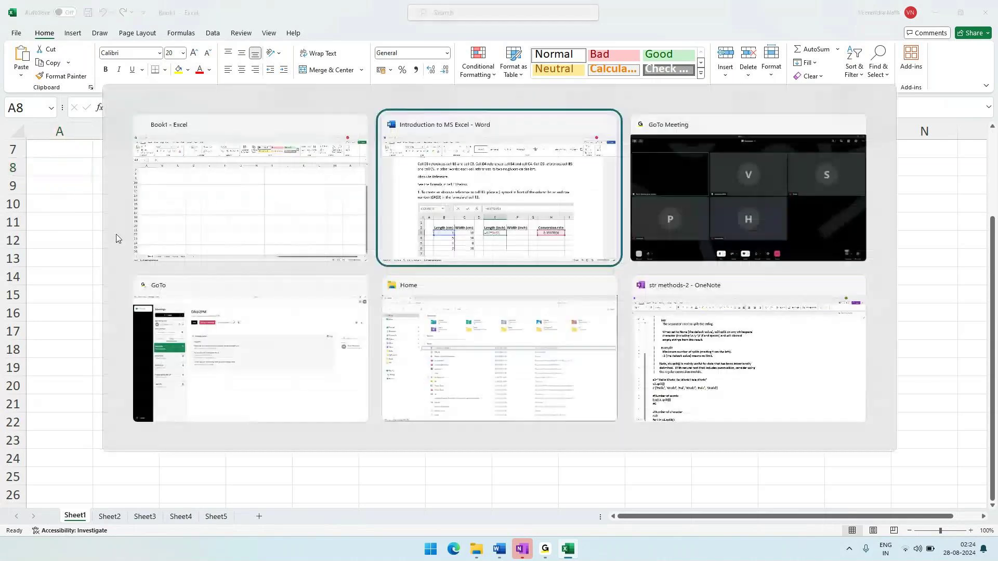
pyautogui.hotkey('alt', 'Tab')
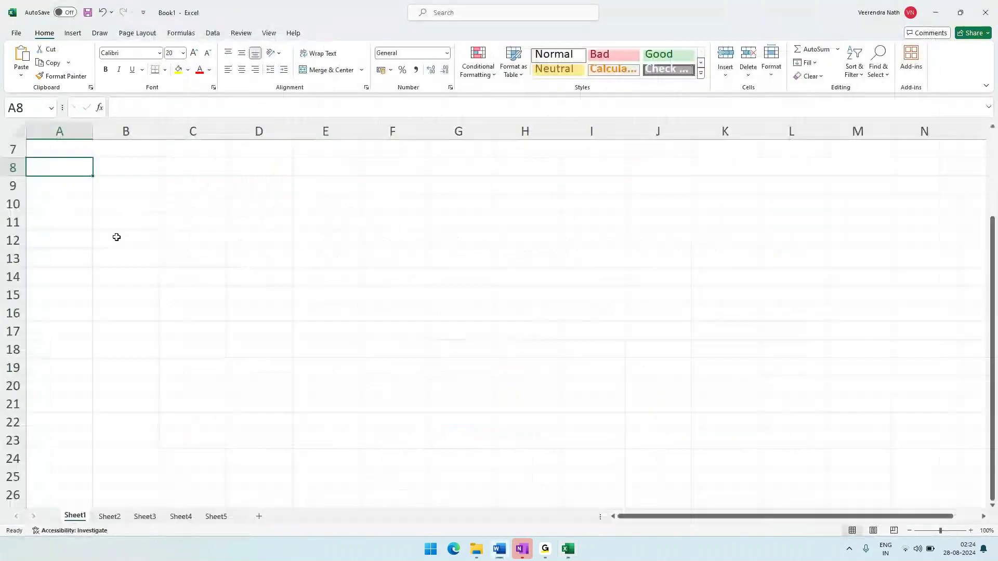
pyautogui.write('Leng')
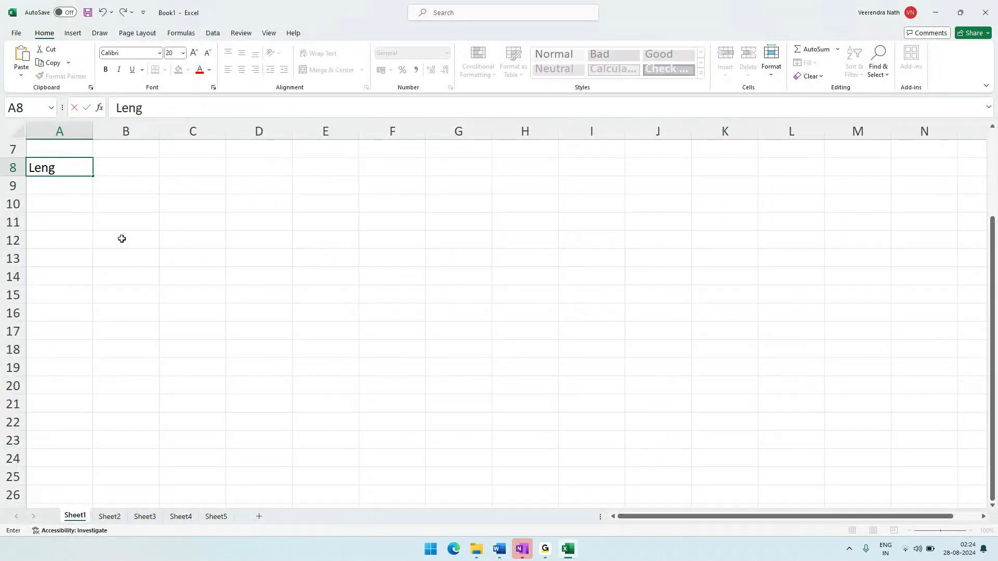
pyautogui.write('th(cm)')
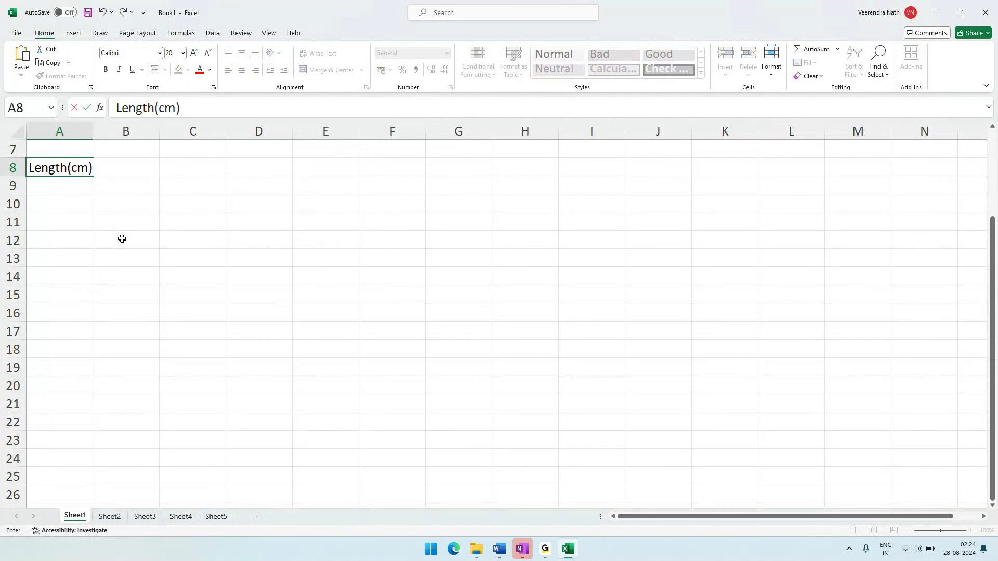
pyautogui.press('Tab')
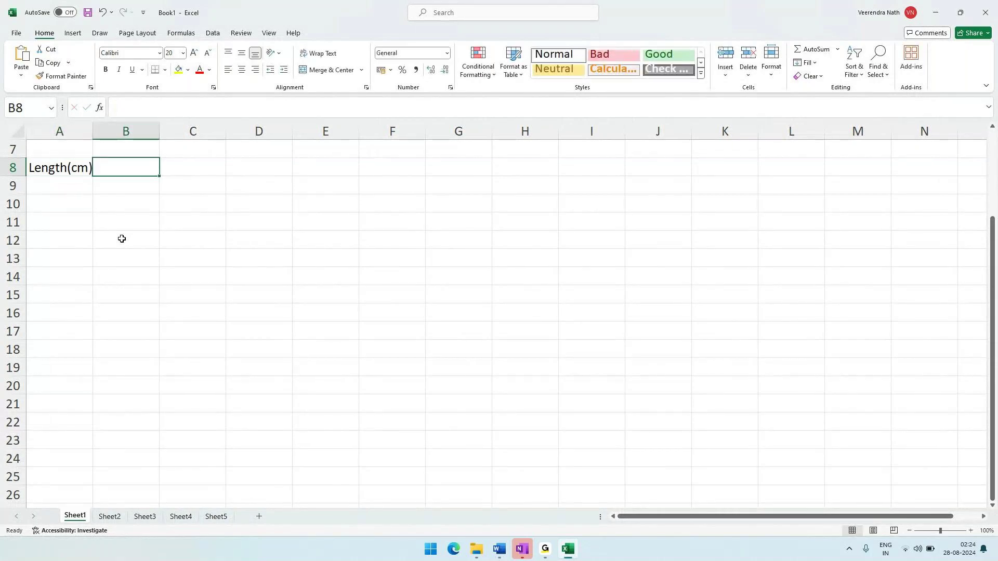
pyautogui.write('Width')
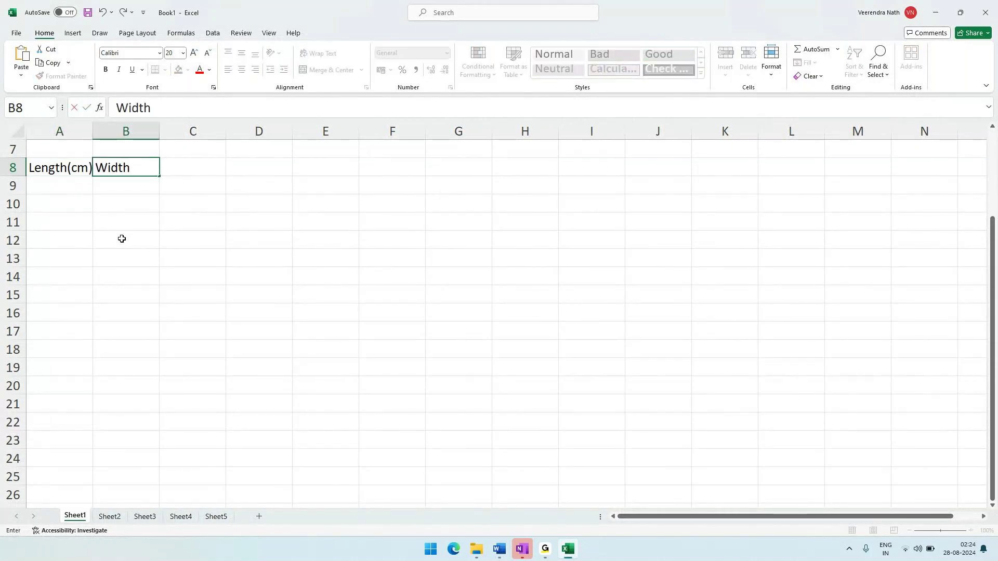
pyautogui.write('(cm)')
pyautogui.press('Return')
# Check the document's table and enter the first row of values, 1 in A9 and 10 in B9.
pyautogui.hotkey('alt', 'Tab')
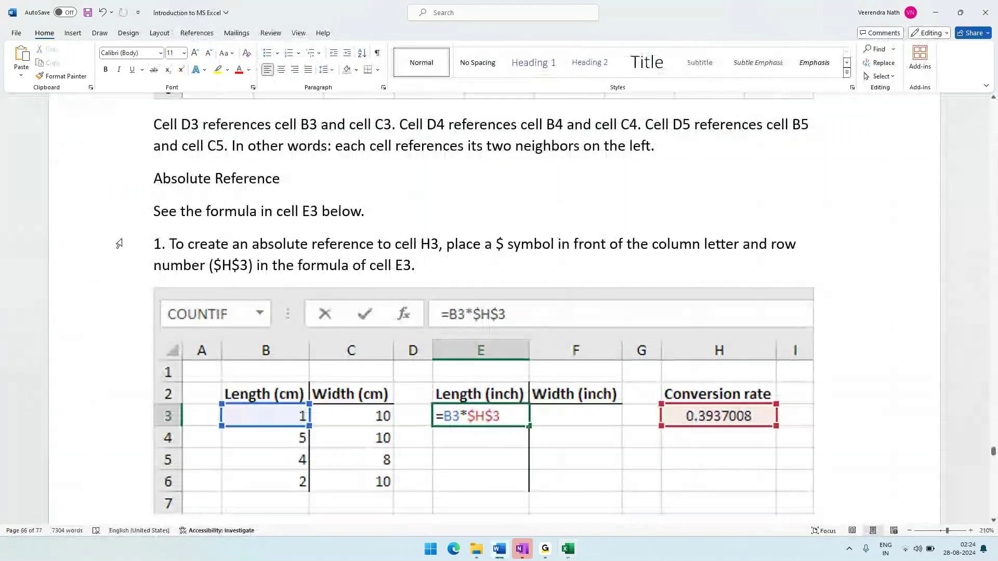
pyautogui.hotkey('alt', 'Tab')
pyautogui.write('1')
pyautogui.press('Tab')
pyautogui.write('10')
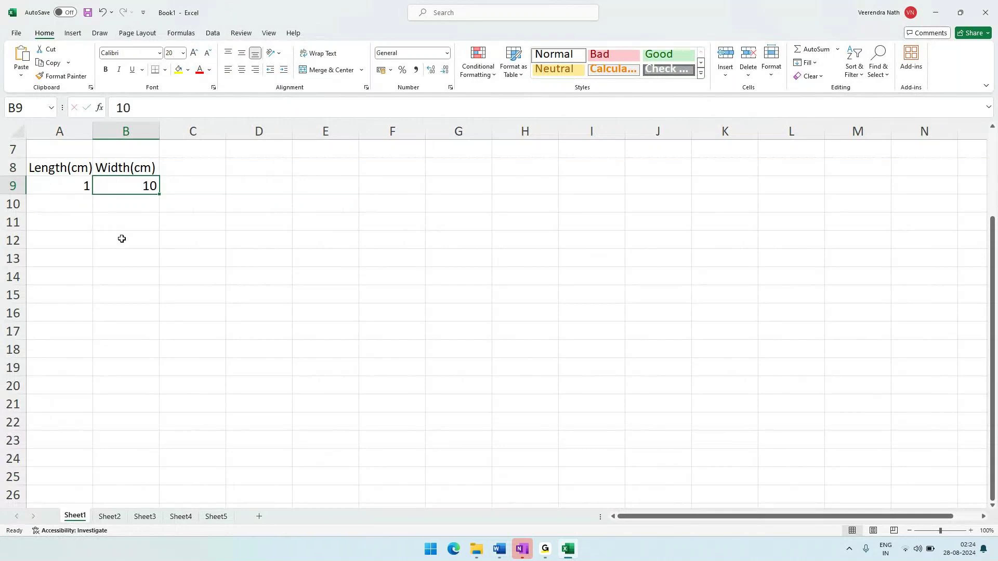
# Enter 2 in A10 and 10 in B10 as the second length and width row, and return to the document's table.
pyautogui.press('Right')
pyautogui.press('Down')
pyautogui.press('Left')
pyautogui.press('Left')
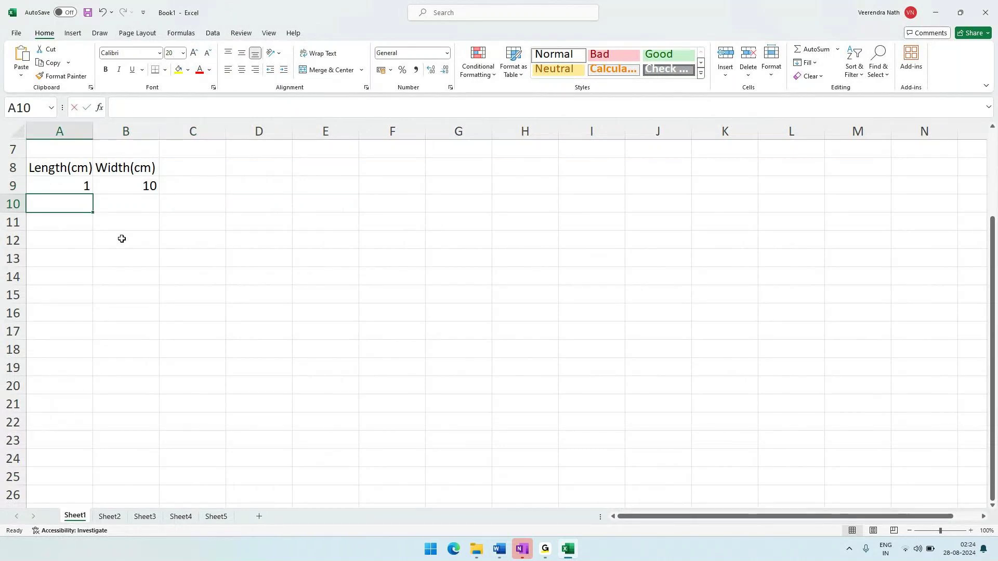
pyautogui.write('2')
pyautogui.press('Tab')
pyautogui.write('10')
pyautogui.hotkey('alt', 'Tab')
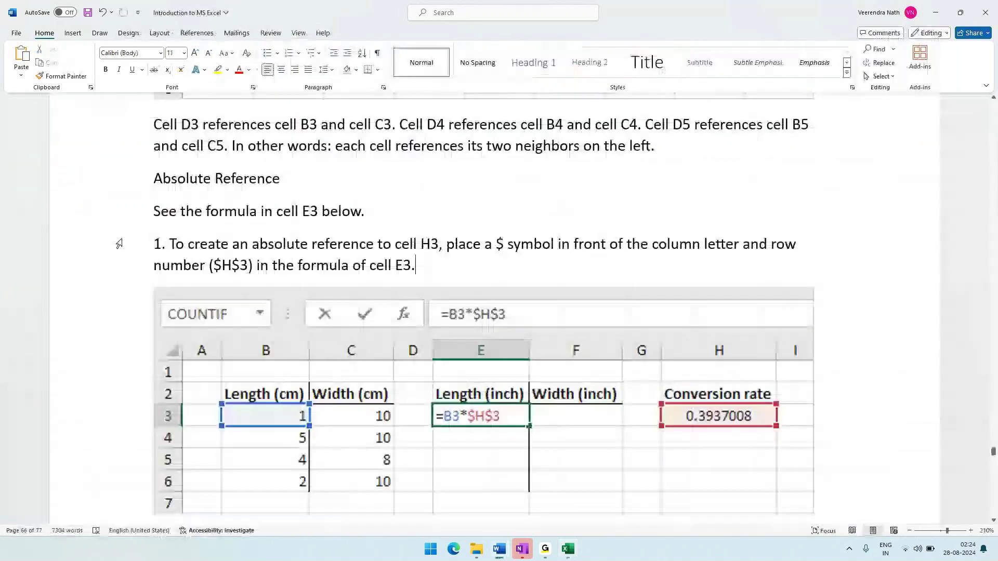
# Switch to the Excel workbook, correct the length in A10 to 5, and check the document's table.
pyautogui.hotkey('alt', 'Tab')
pyautogui.hotkey('shift', 'Tab')
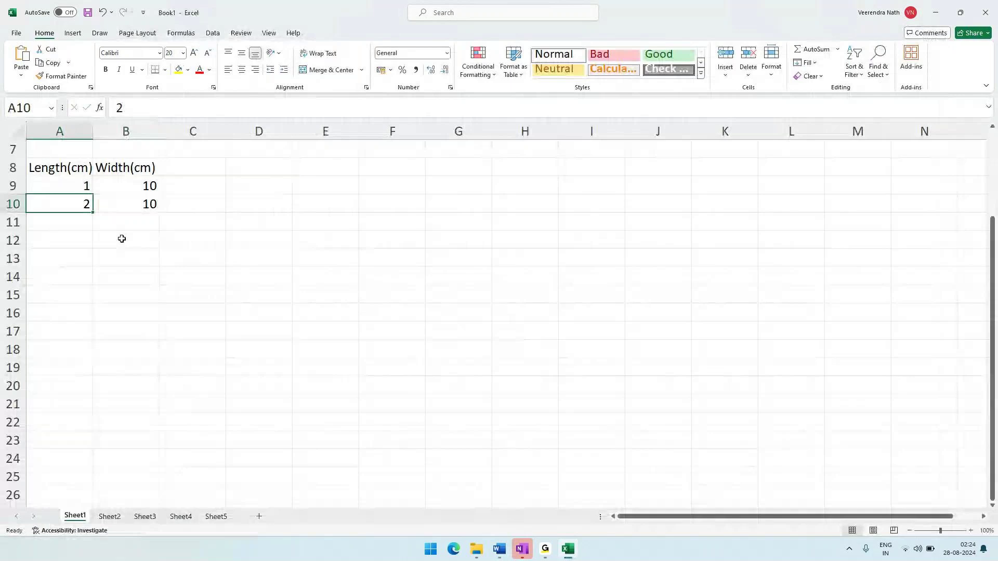
pyautogui.write('5')
pyautogui.hotkey('ctrl', 'Return')
pyautogui.hotkey('alt', 'Tab')
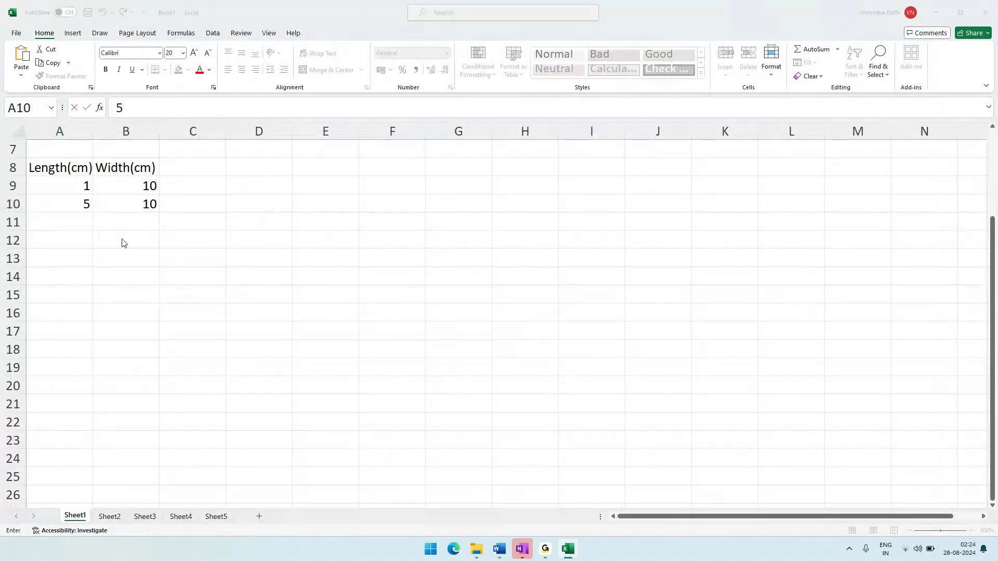
pyautogui.hotkey('alt', 'Tab')
# Enter the remaining table rows: 4 in A11, 8 in B11, 2 in A12 and 10 in B12.
pyautogui.press('Return')
pyautogui.write('4')
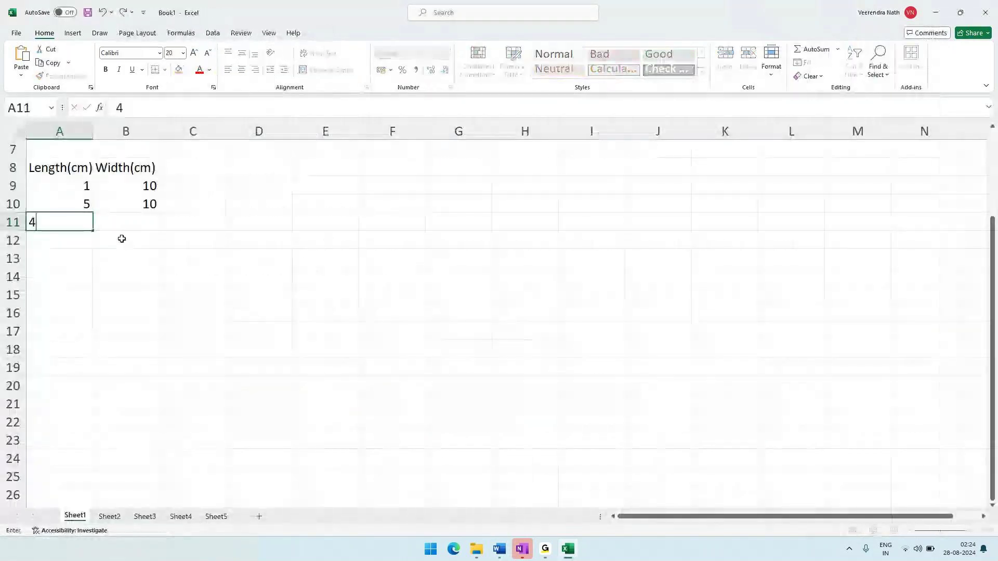
pyautogui.press('Tab')
pyautogui.write('8')
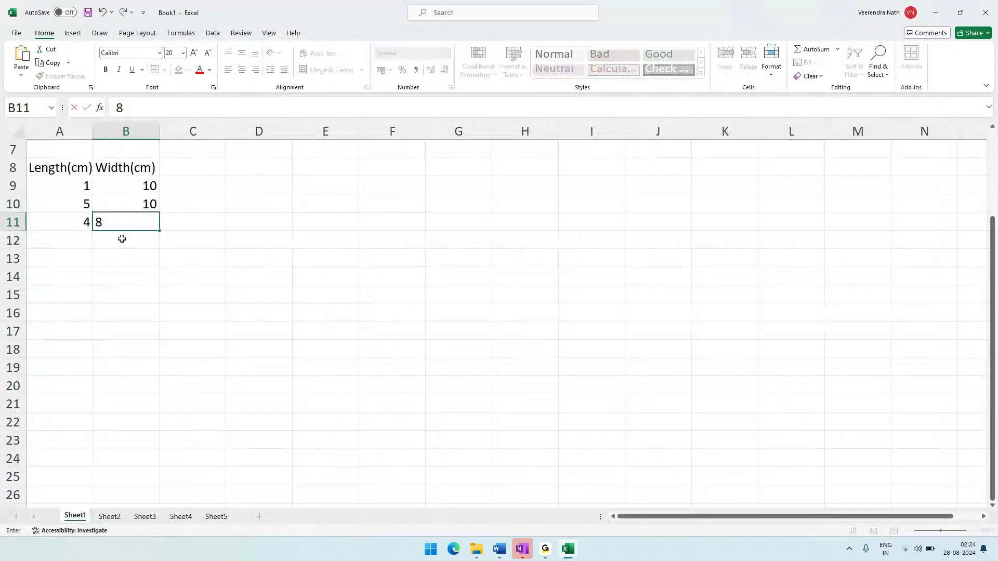
pyautogui.press('Return')
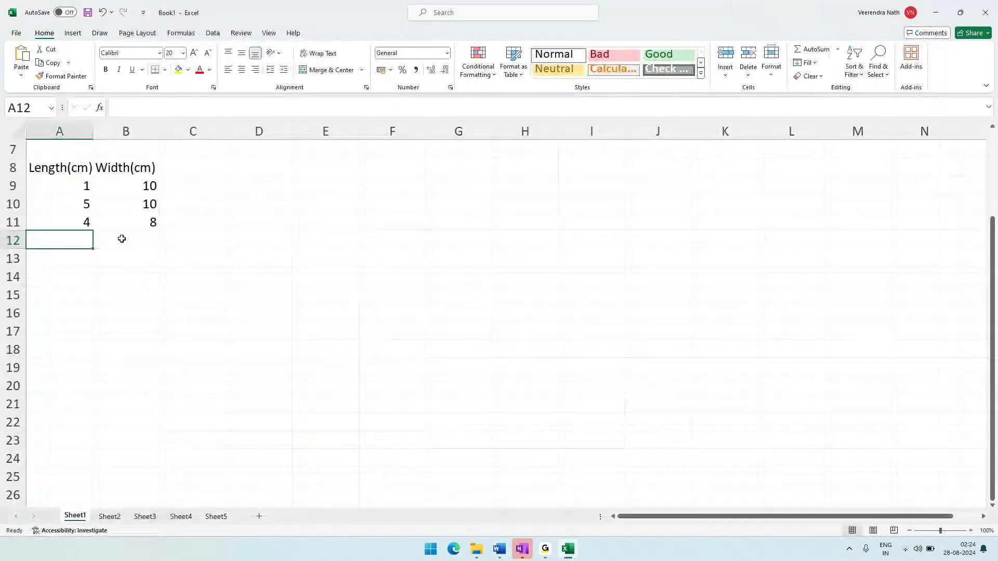
pyautogui.write('2')
pyautogui.press('Tab')
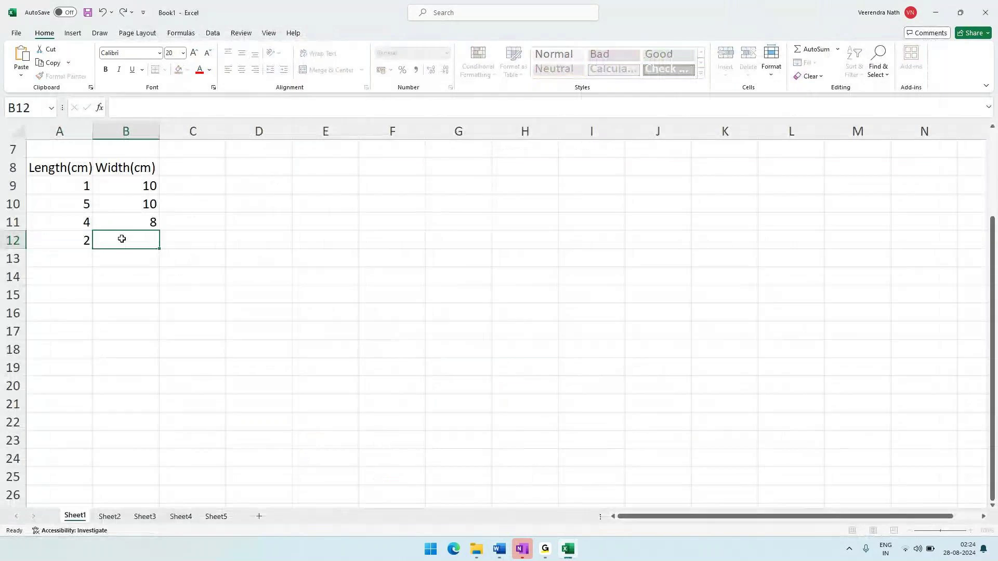
pyautogui.write('10')
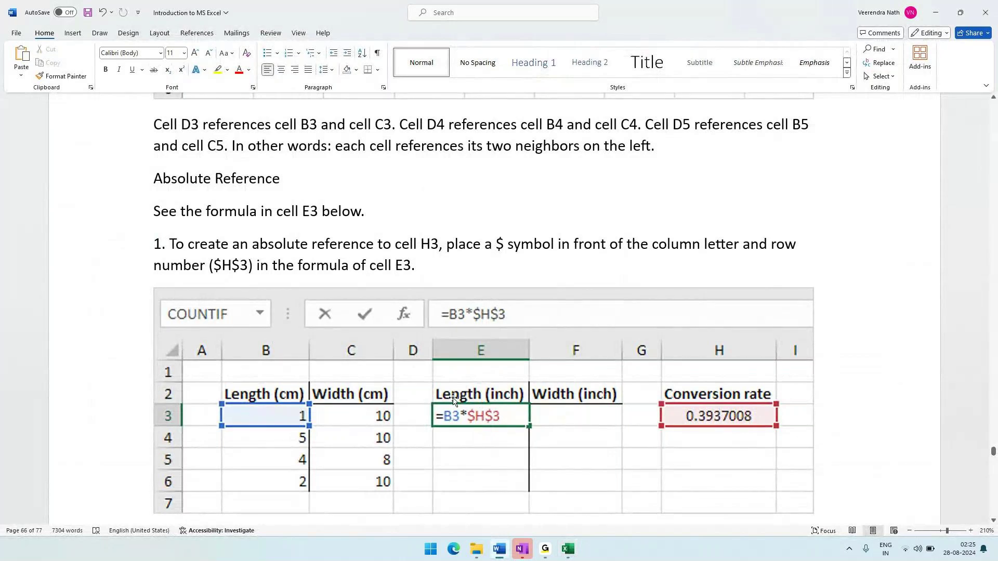
pyautogui.hotkey('alt', 'Tab')
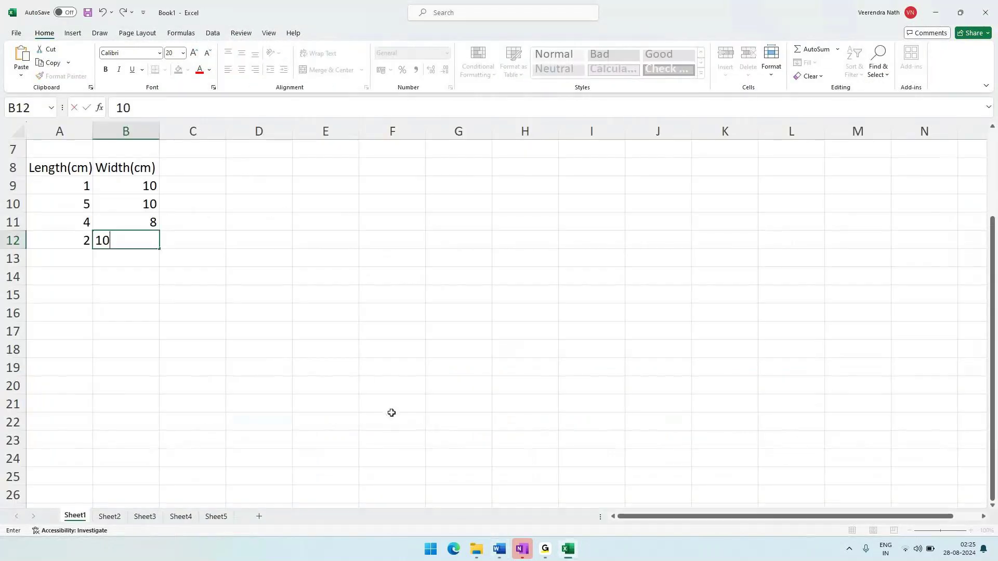
# Copy the Length(cm) and Width(cm) headers from A8:B8 to D8:E8.
pyautogui.press('Left')
pyautogui.press('Up')
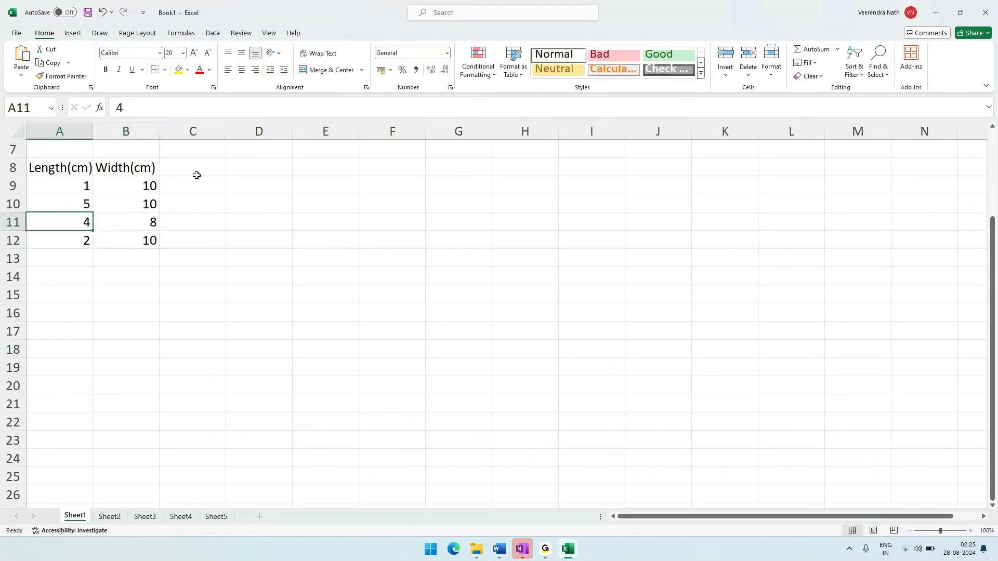
pyautogui.press('Up')
pyautogui.press('Up')
pyautogui.press('Up')
pyautogui.hotkey('shift', 'Right')
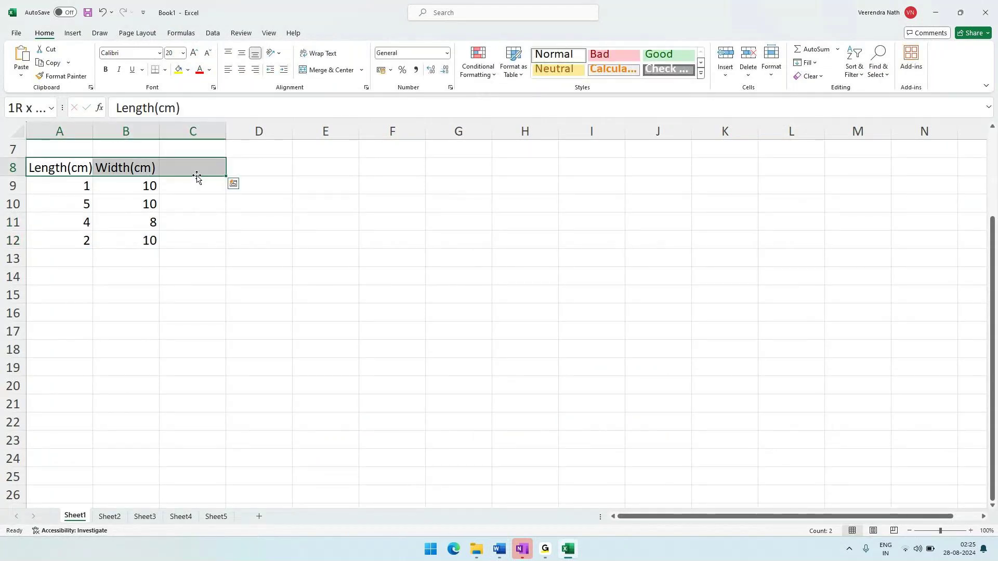
pyautogui.hotkey('ctrl', 'c')
pyautogui.click(196, 175)
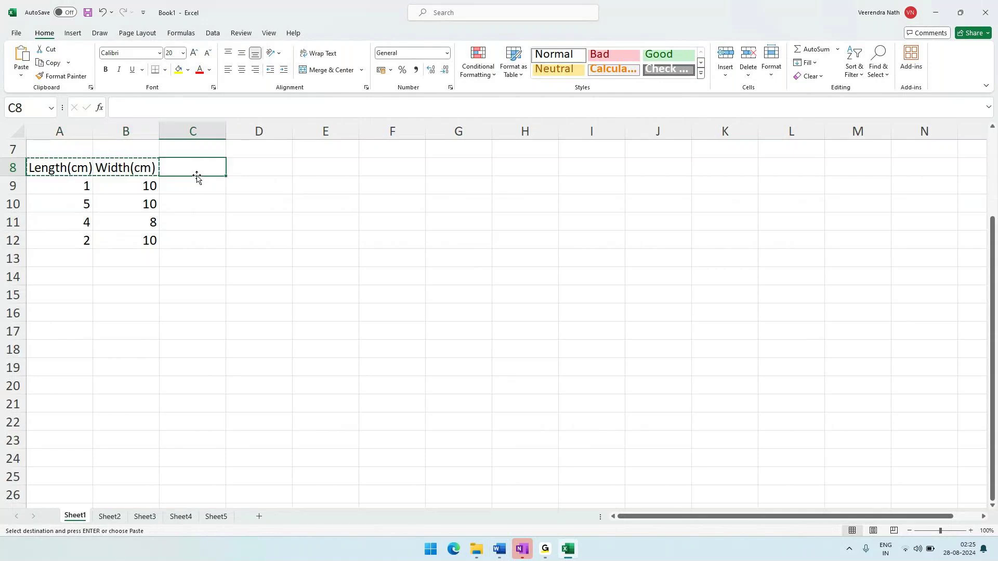
pyautogui.press('Right')
pyautogui.hotkey('ctrl', 'v')
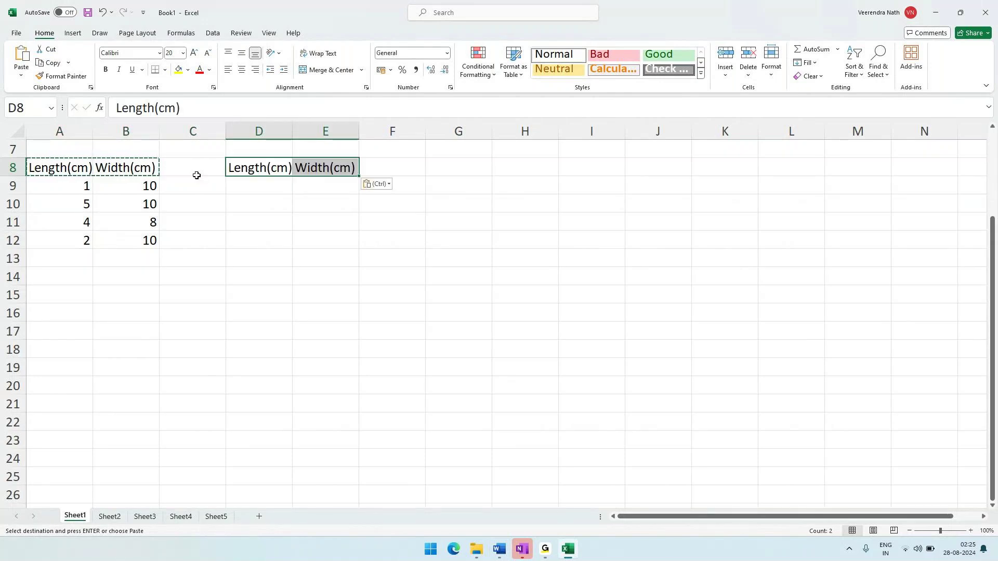
# Change the copied headers to Length(inch) in D8 and Width(inch) in E8, and widen column D to fit.
pyautogui.press('Right')
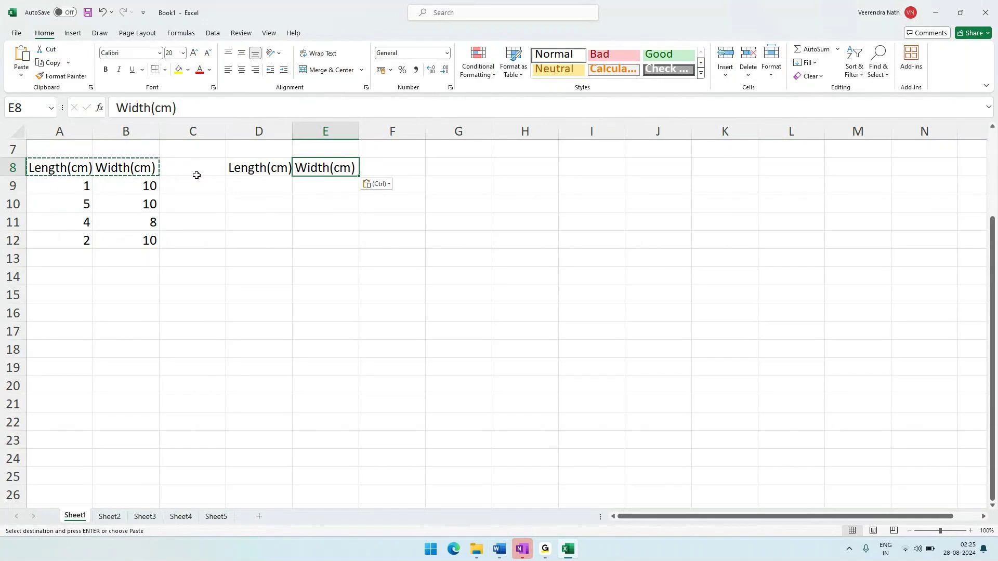
pyautogui.click(165, 109)
pyautogui.doubleClick(164, 109)
pyautogui.write('inch')
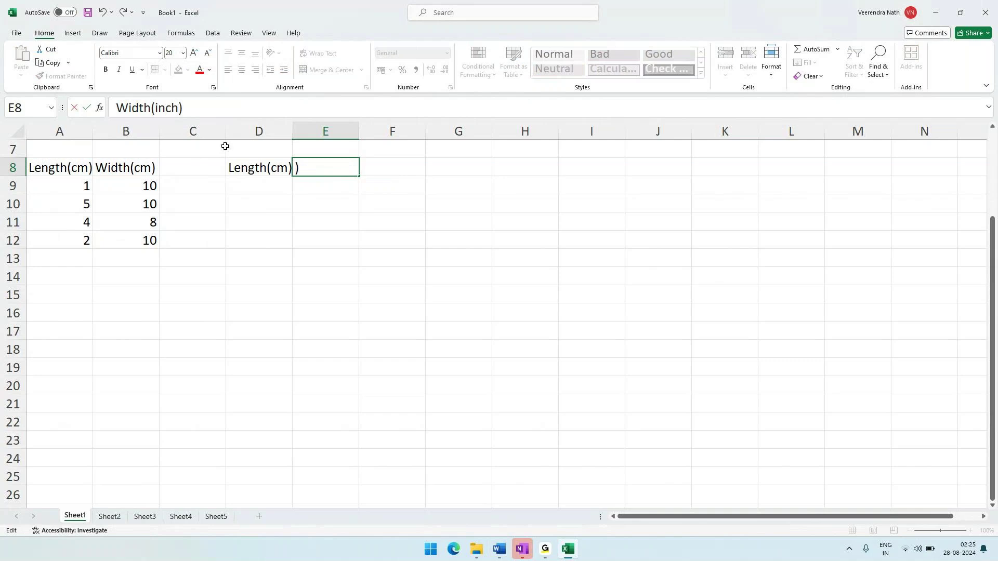
pyautogui.click(237, 167)
pyautogui.doubleClick(166, 109)
pyautogui.write('inch')
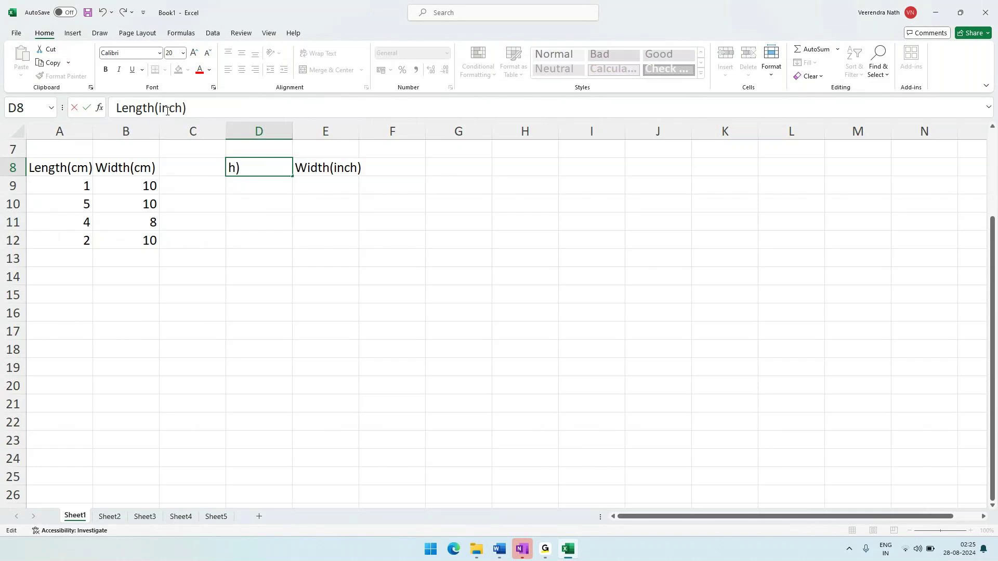
pyautogui.click(307, 217)
pyautogui.moveTo(292, 130); pyautogui.dragTo(316, 129)
# Enter the header Conversion Rate in H8 and widen column H to fit it.
pyautogui.click(538, 173)
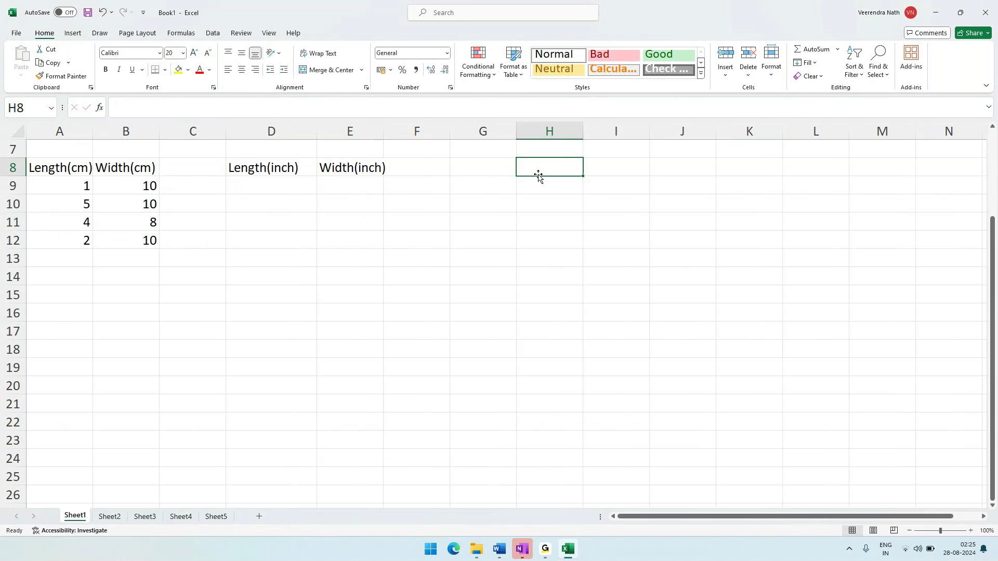
pyautogui.write('Conversion Rate')
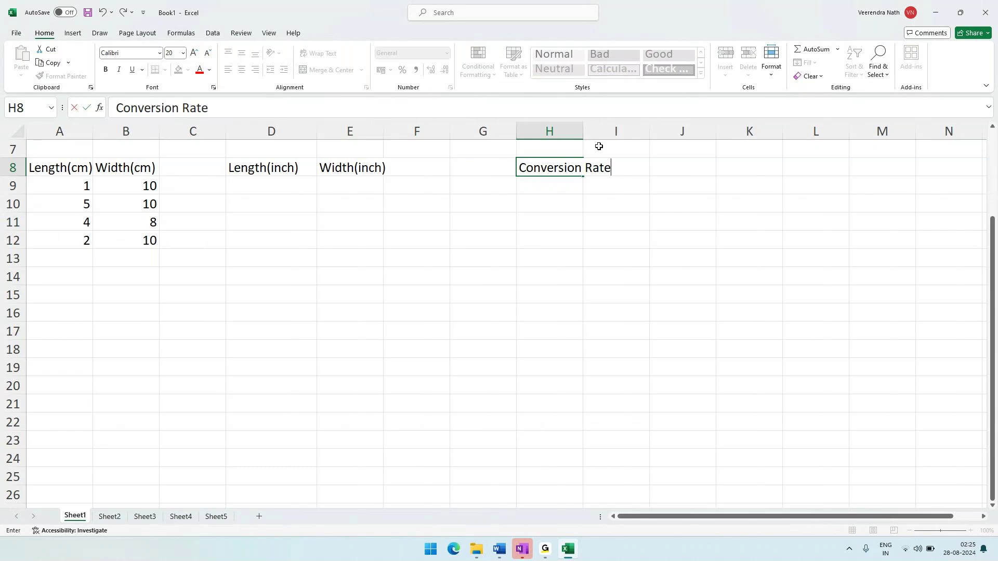
pyautogui.click(593, 132)
pyautogui.moveTo(585, 130); pyautogui.dragTo(624, 130)
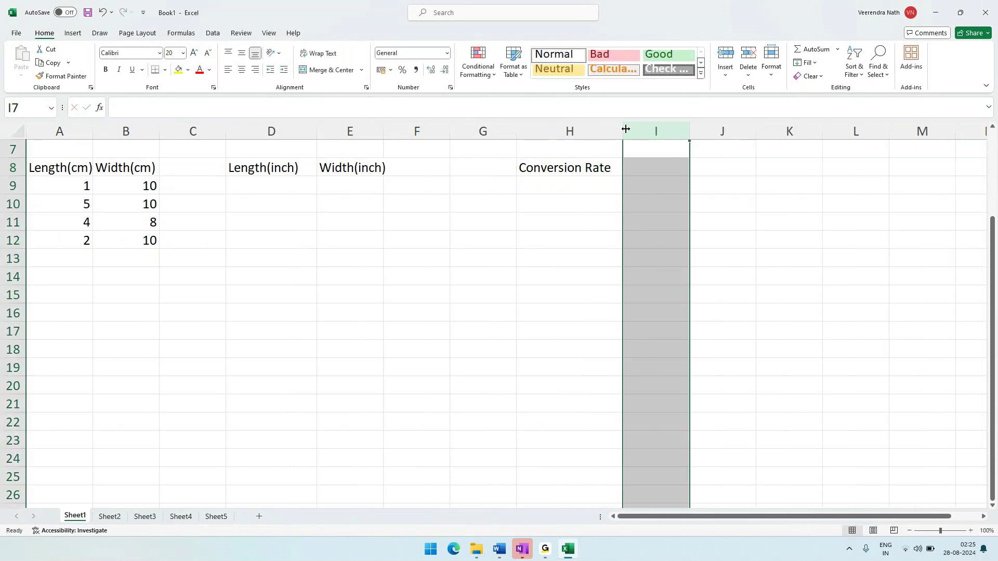
# Enter the conversion rate 0.3937008 from the document in H9 and narrow column H slightly.
pyautogui.click(577, 186)
pyautogui.hotkey('alt', 'Tab')
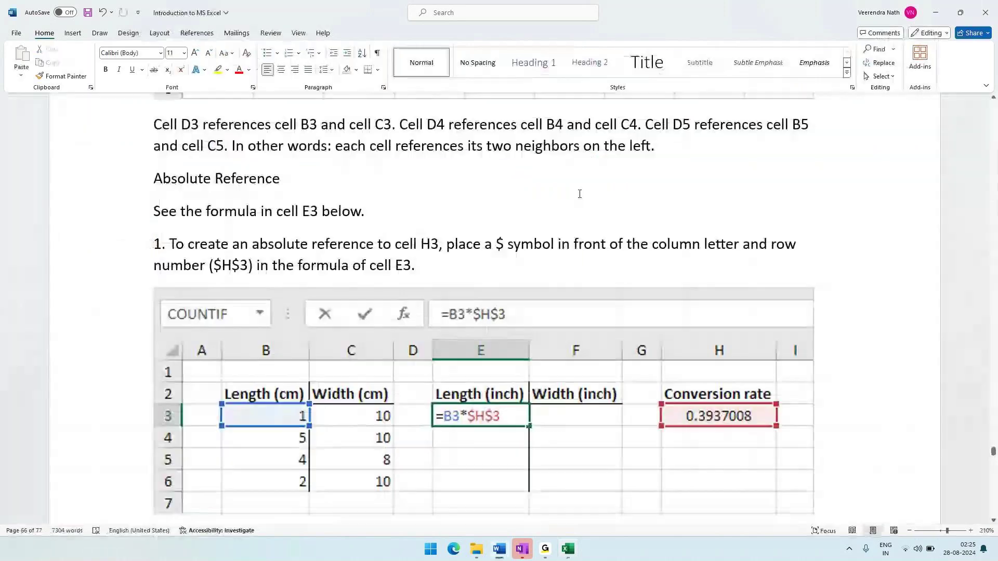
pyautogui.hotkey('alt', 'Tab')
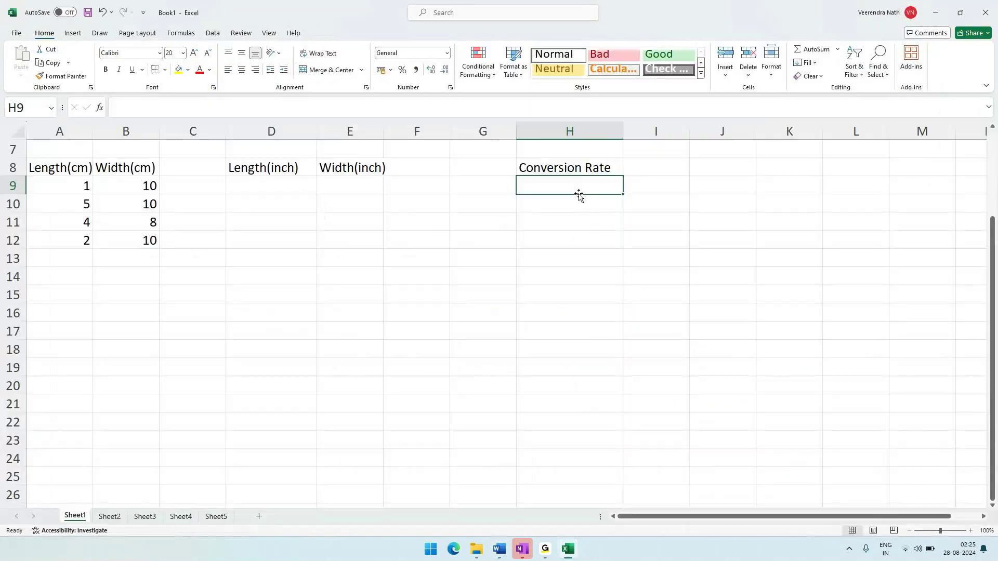
pyautogui.write('0.')
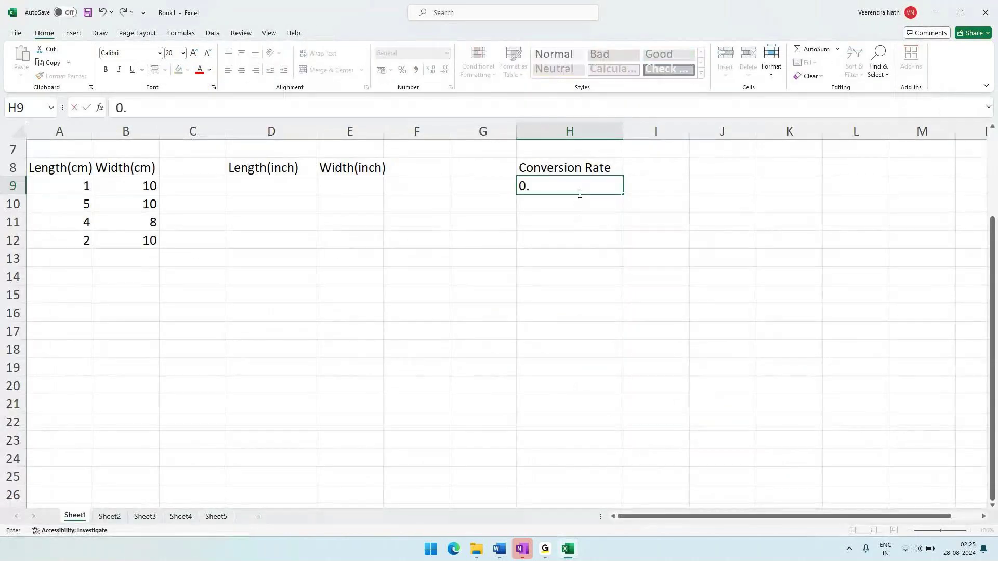
pyautogui.write('393')
pyautogui.hotkey('alt', 'Tab')
pyautogui.hotkey('alt', 'Tab')
pyautogui.write('7008')
pyautogui.hotkey('ctrl', 'Return')
pyautogui.press('Return')
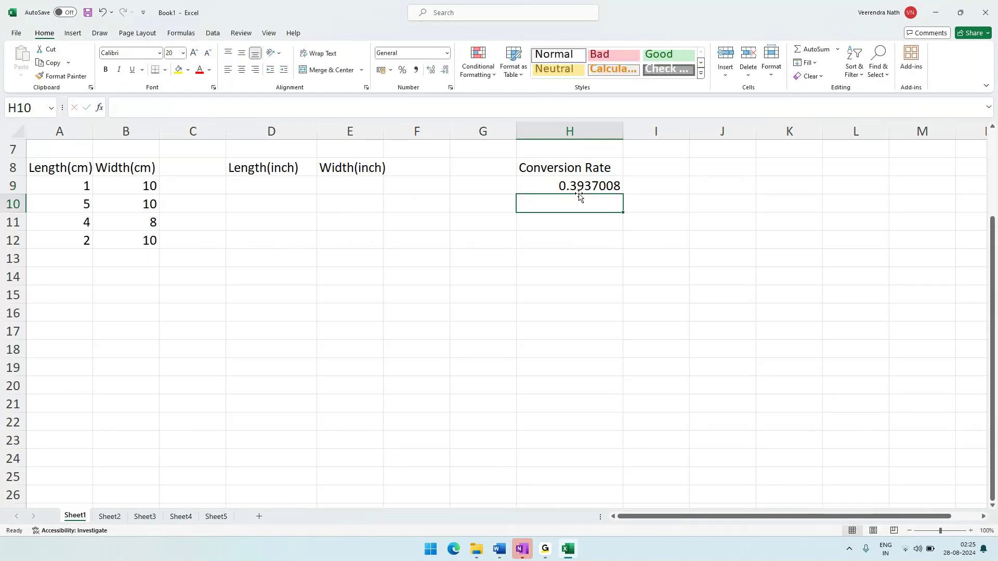
pyautogui.moveTo(623, 134); pyautogui.dragTo(614, 135)
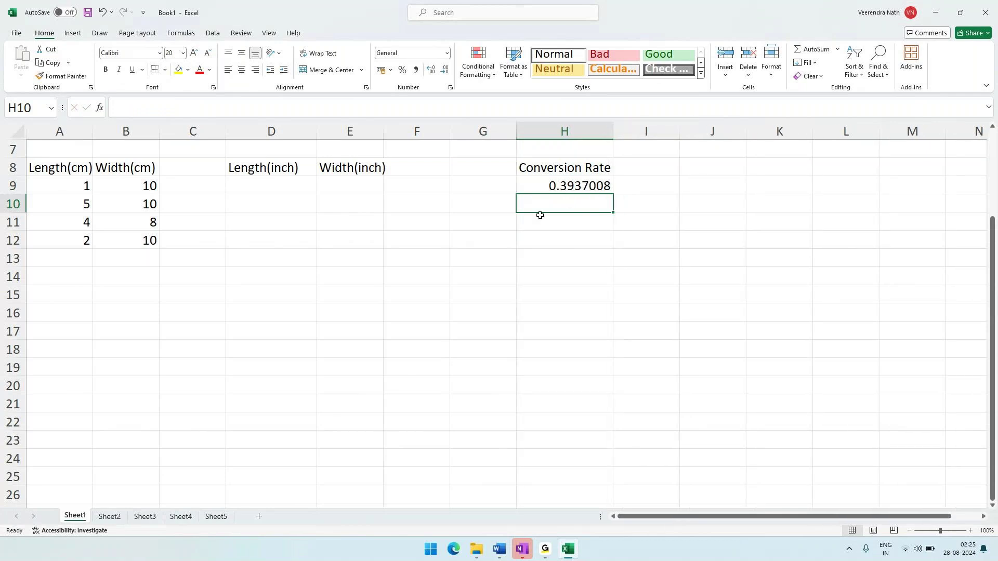
# Widen column E to fit its header and point out the cells A9, H9 and B9 involved in the conversion.
pyautogui.click(282, 184)
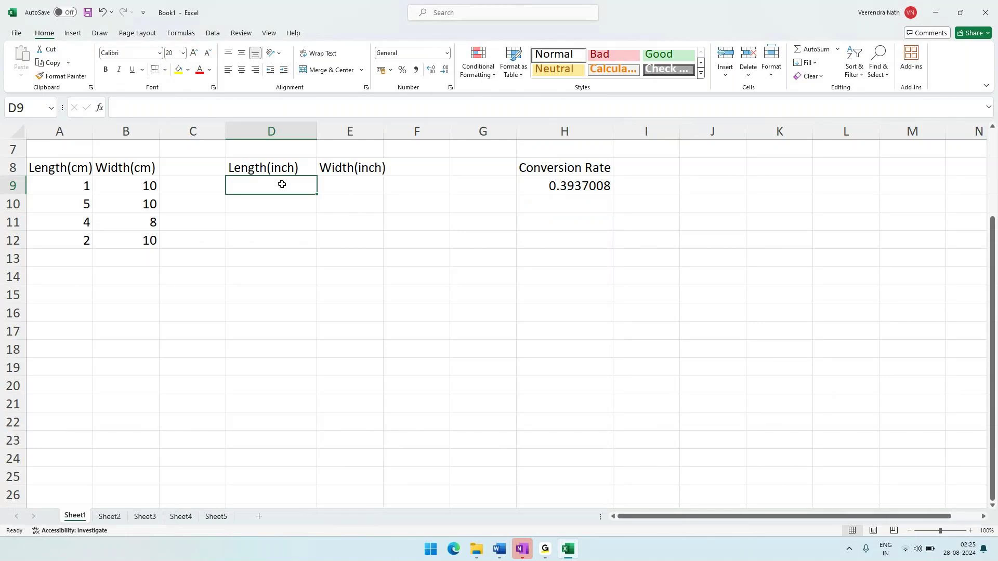
pyautogui.press('alt')
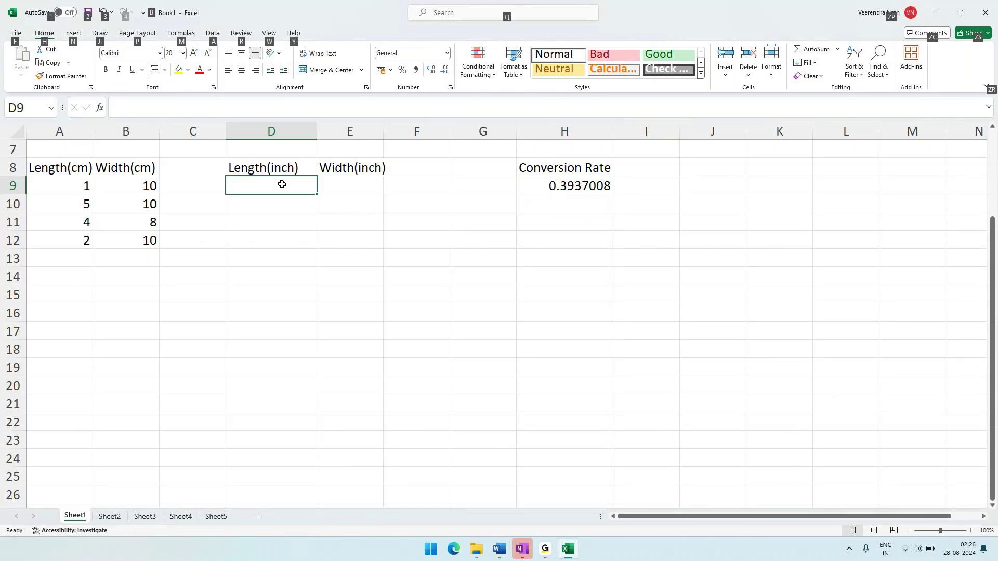
pyautogui.click(63, 186)
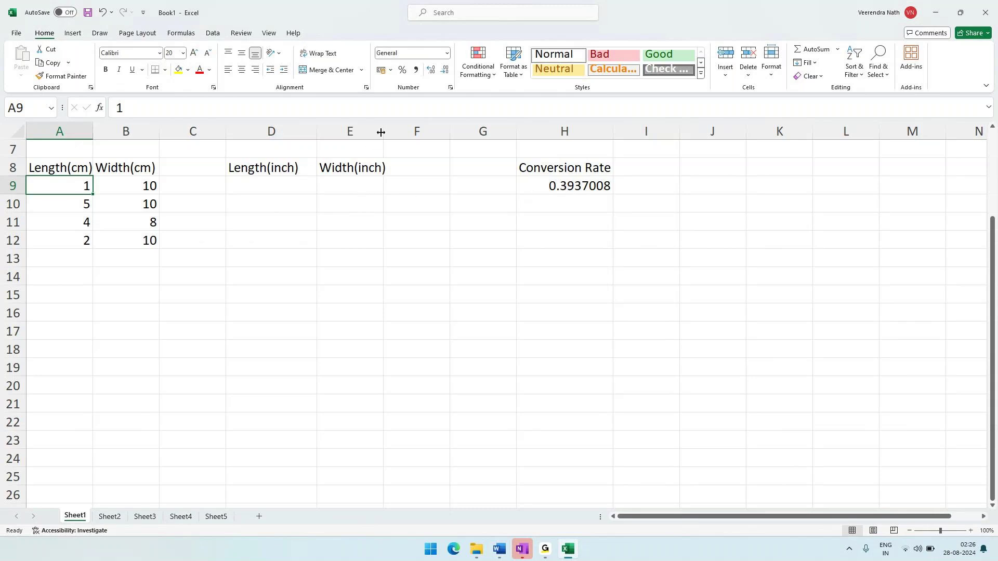
pyautogui.moveTo(381, 132); pyautogui.dragTo(401, 131)
pyautogui.click(252, 185)
pyautogui.click(78, 185)
pyautogui.click(618, 187)
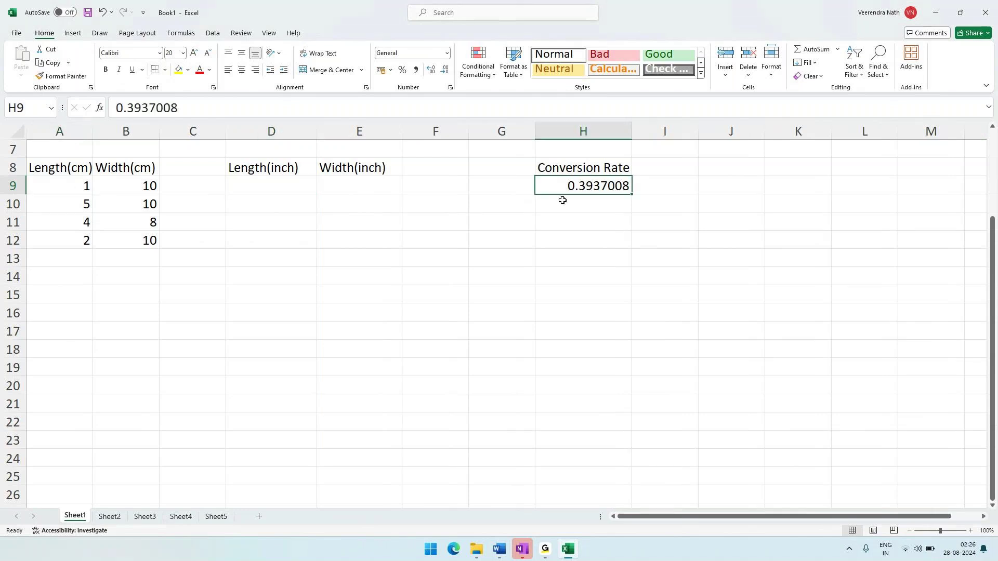
pyautogui.click(120, 189)
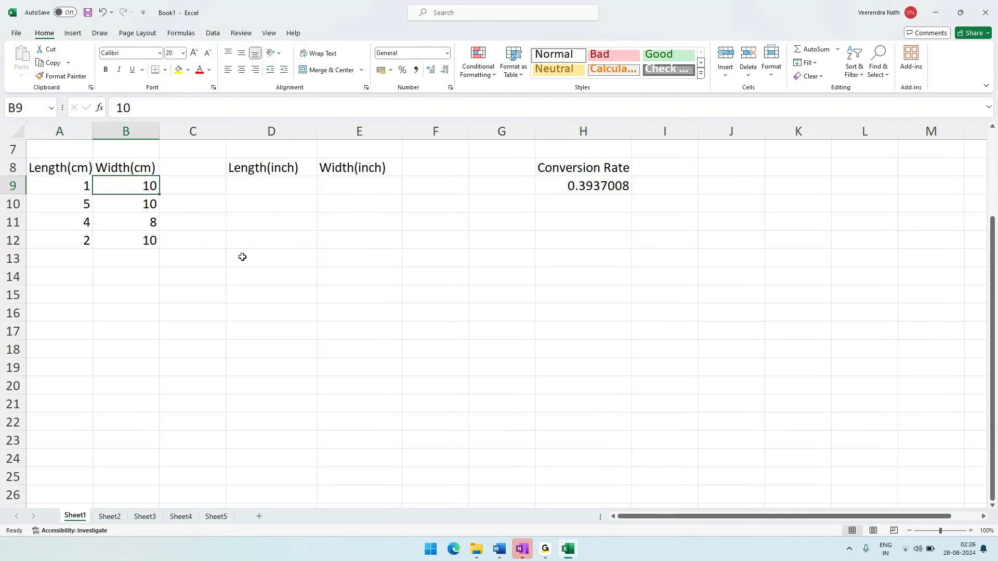
# Check the document's example formula, and enter the relative-reference formula =A9 * H9 in D9.
pyautogui.hotkey('alt', 'Tab')
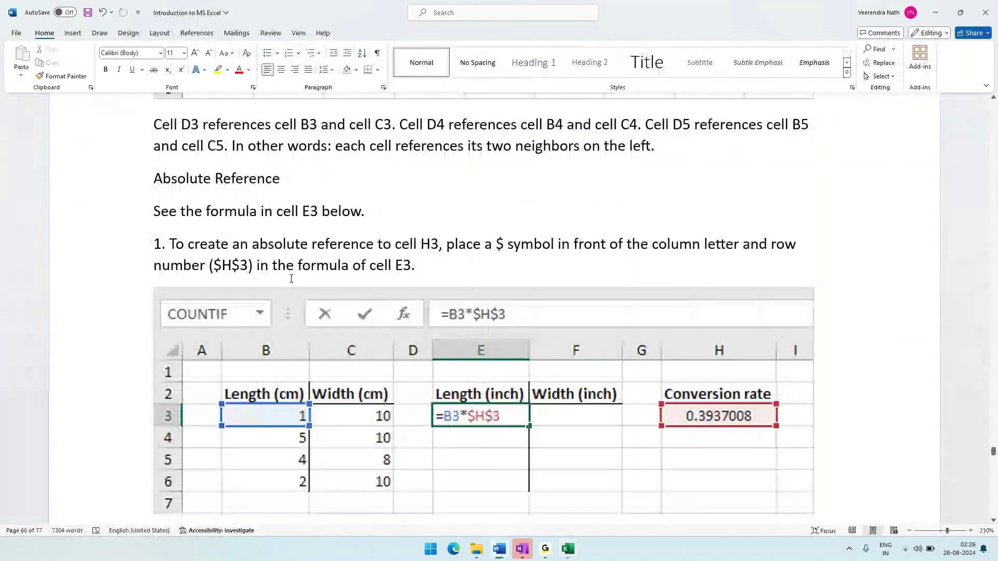
pyautogui.hotkey('alt', 'Tab')
pyautogui.click(252, 182)
pyautogui.write('=')
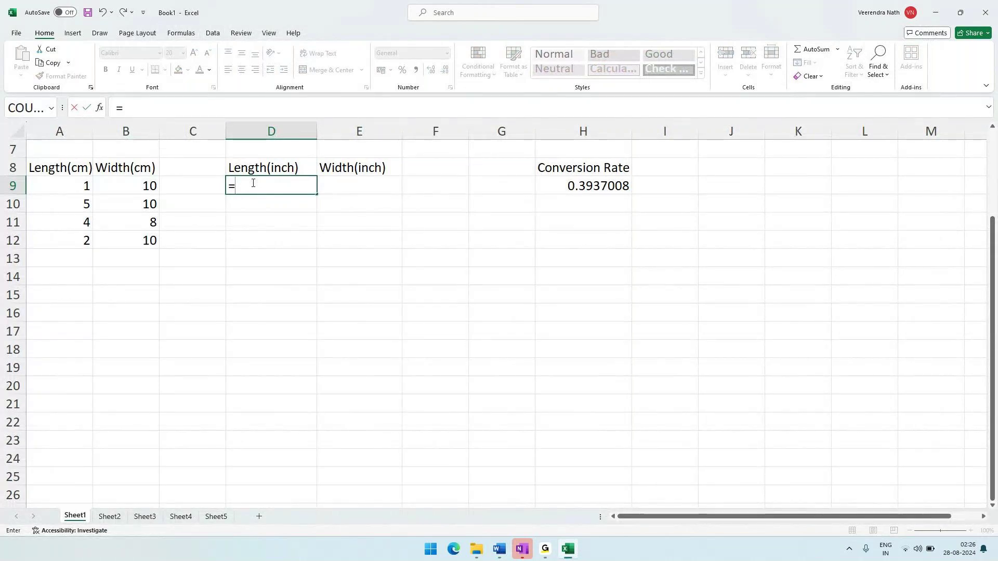
pyautogui.write('A2')
pyautogui.press('BackSpace')
pyautogui.write('9')
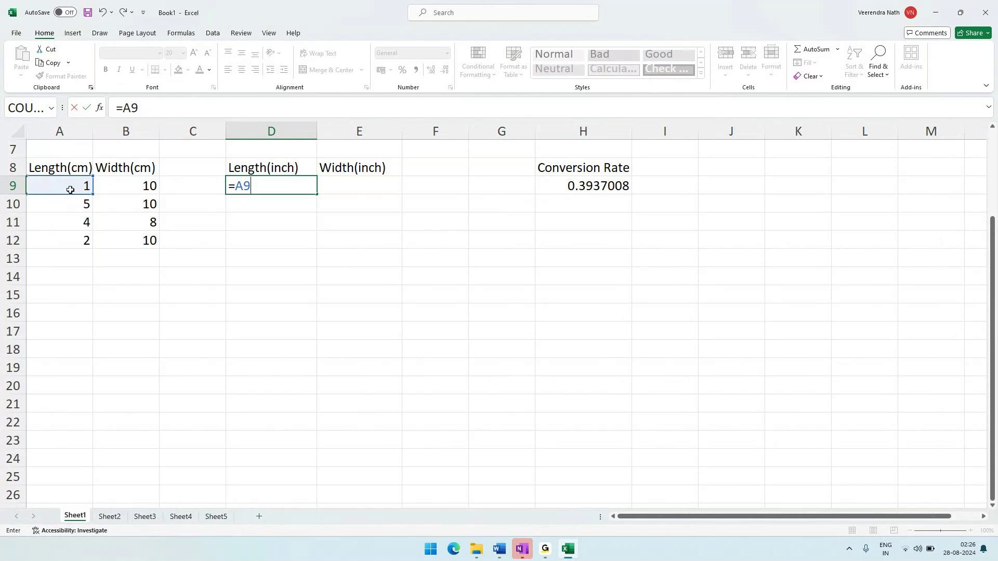
pyautogui.write(' *')
pyautogui.click(542, 187)
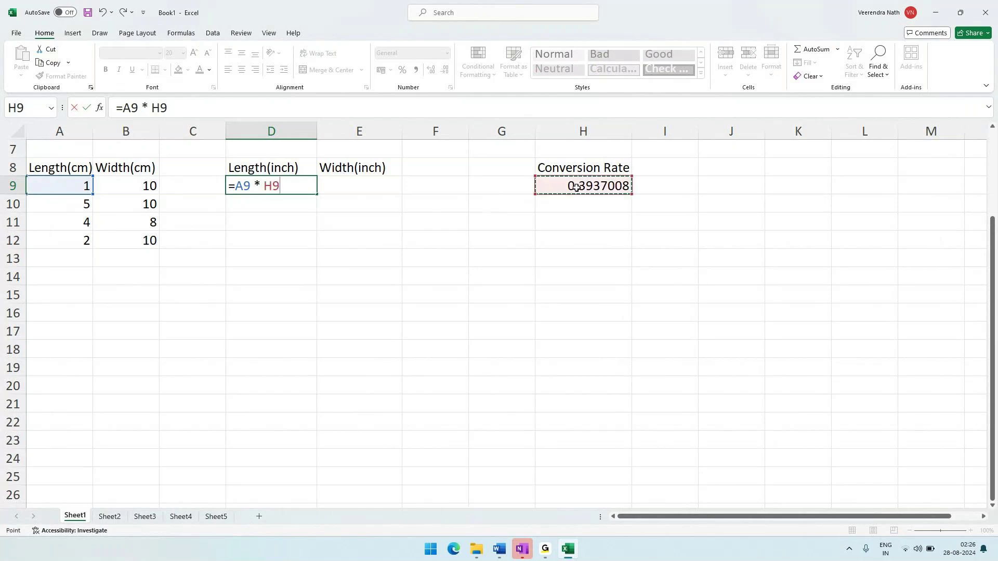
pyautogui.press('Return')
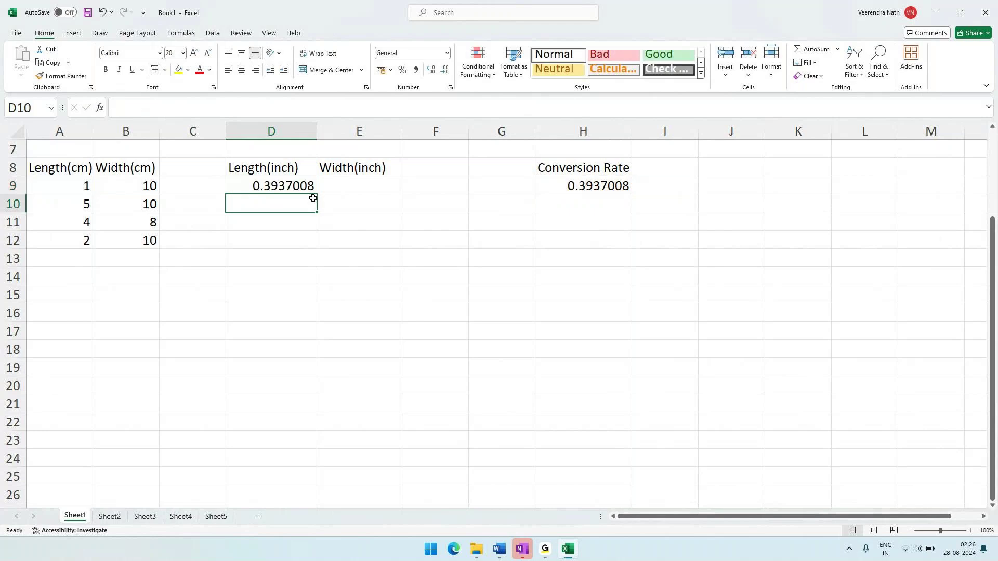
# Fill the D9 formula down through D12 and select H10 to show where the shifted reference points.
pyautogui.click(313, 191)
pyautogui.moveTo(316, 196); pyautogui.dragTo(316, 248)
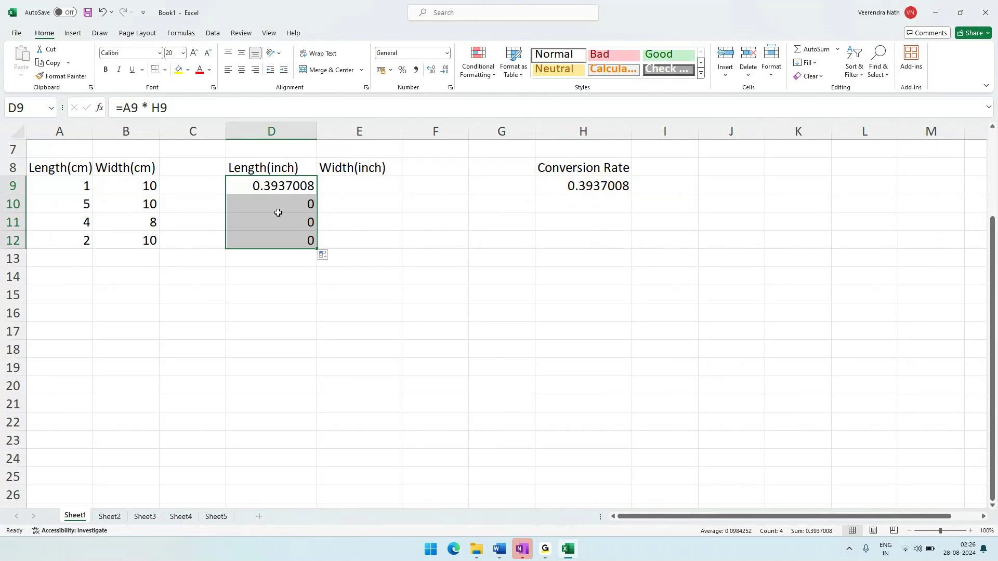
pyautogui.click(591, 202)
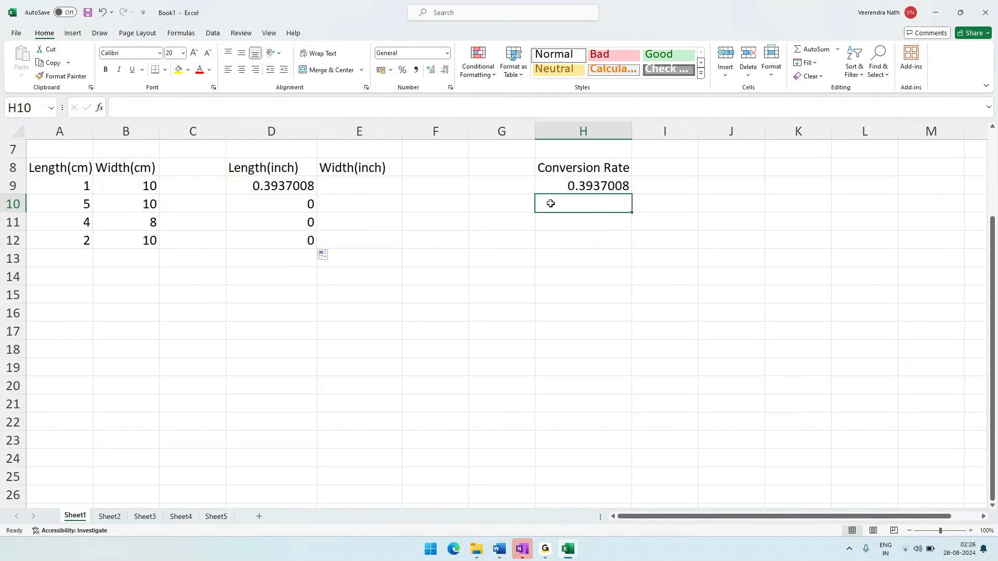
# Make the conversion-rate reference in D9 absolute so the formula is =A9 * $H$9.
pyautogui.click(291, 188)
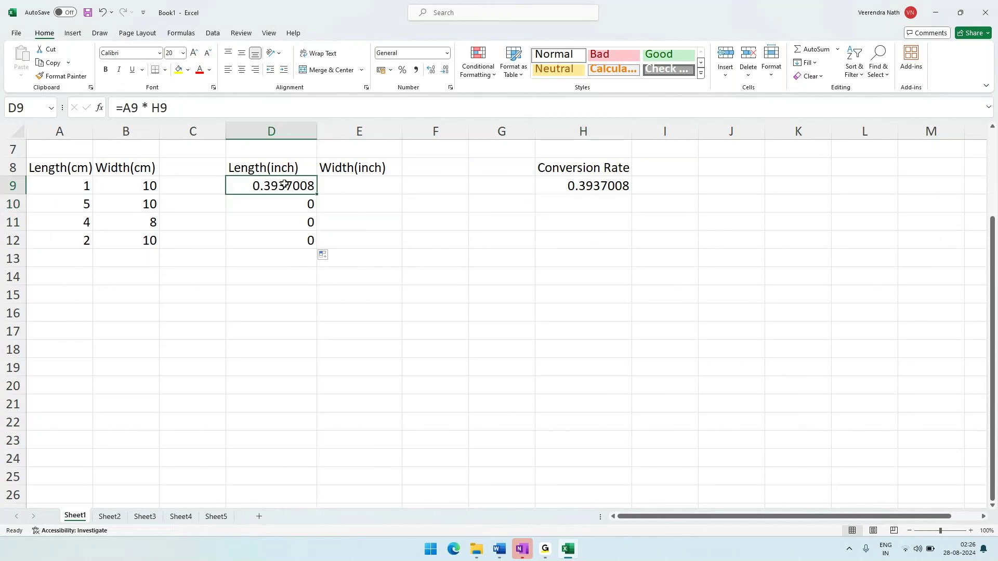
pyautogui.click(152, 109)
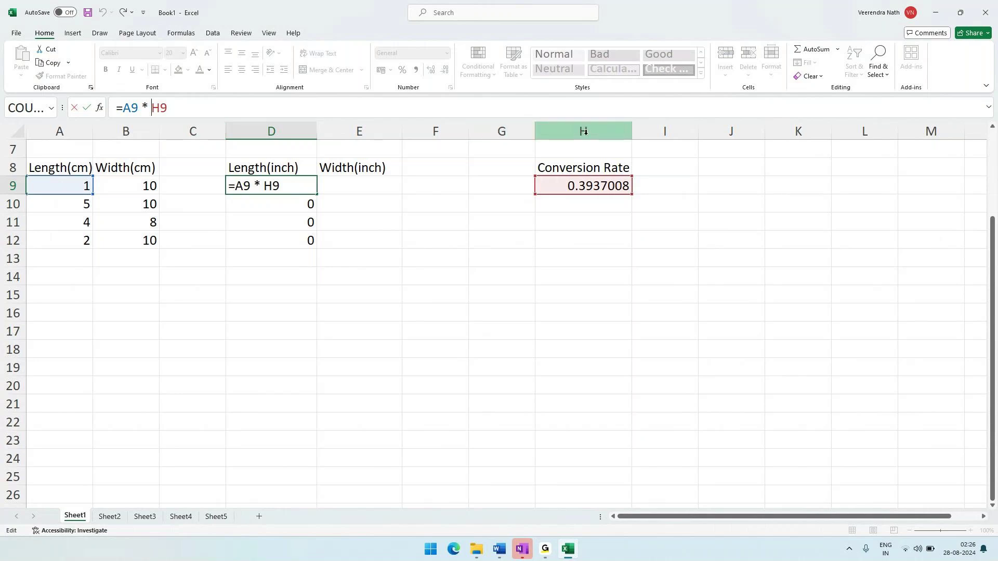
pyautogui.write('$')
pyautogui.press('Right')
pyautogui.write('$')
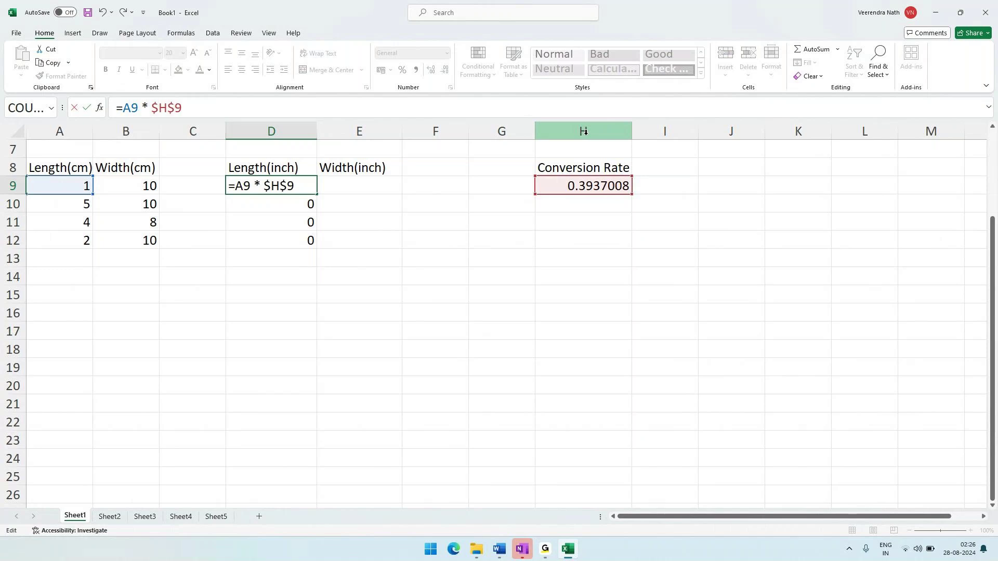
pyautogui.press('Return')
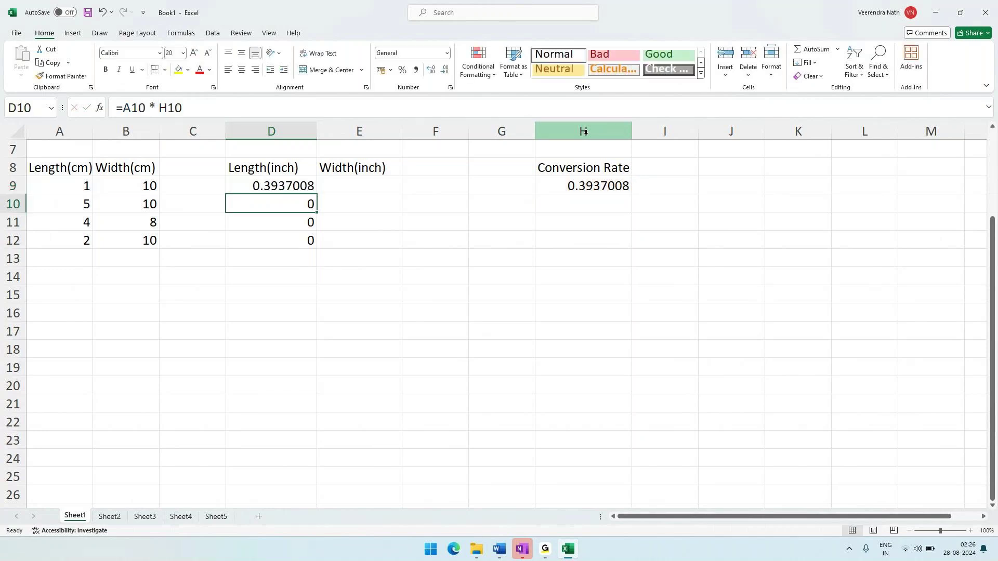
# Fill the absolute-reference formula from D9 down through D12 in the Length(inch) column.
pyautogui.press('Up')
pyautogui.hotkey('shift', 'Down')
pyautogui.hotkey('shift', 'Down')
pyautogui.hotkey('shift', 'Down')
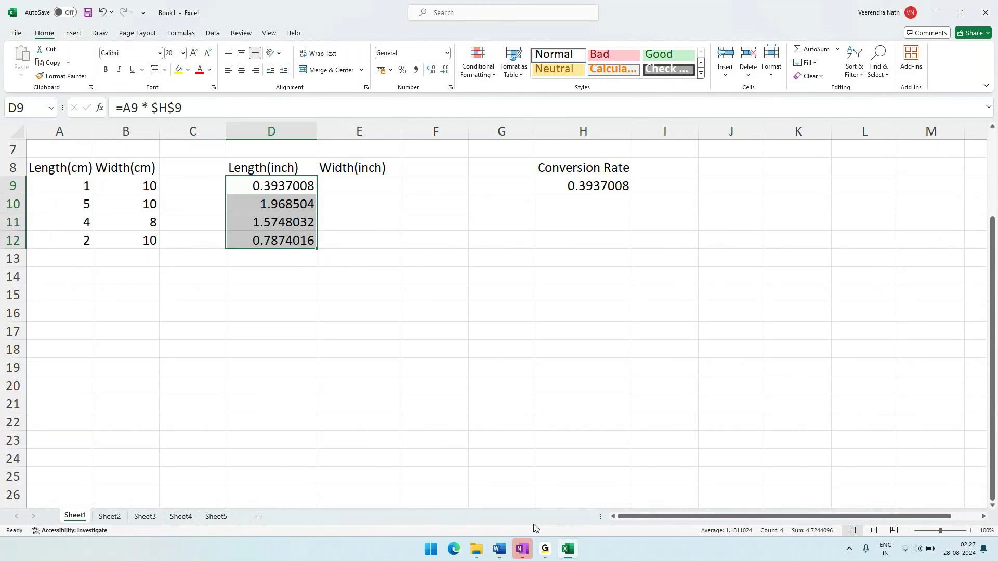
# Check the document's example for the width column, and enter the formula =B9*$H$9 in E9.
pyautogui.click(499, 549)
pyautogui.scroll(-6, 459, 409)
pyautogui.click(354, 187)
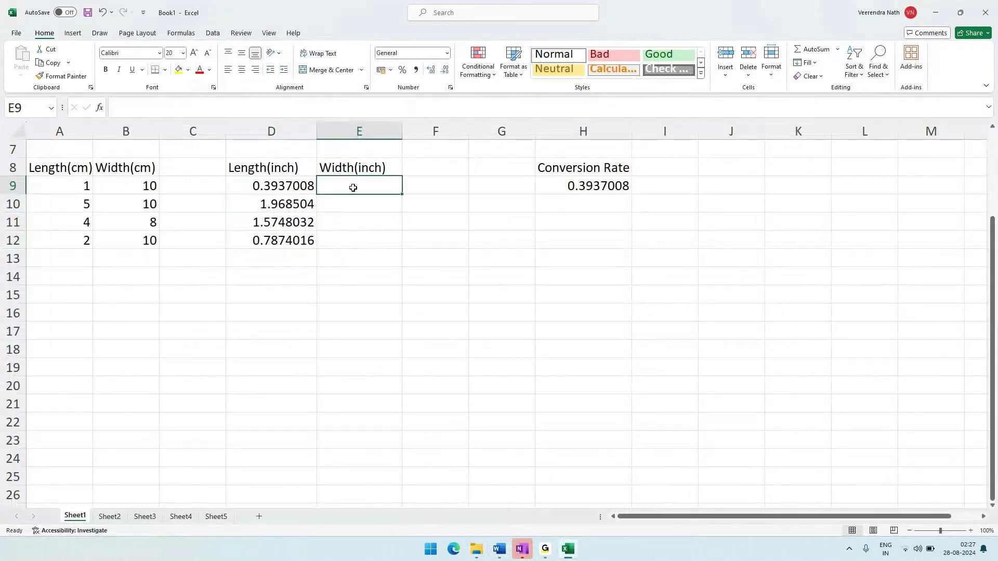
pyautogui.write('=')
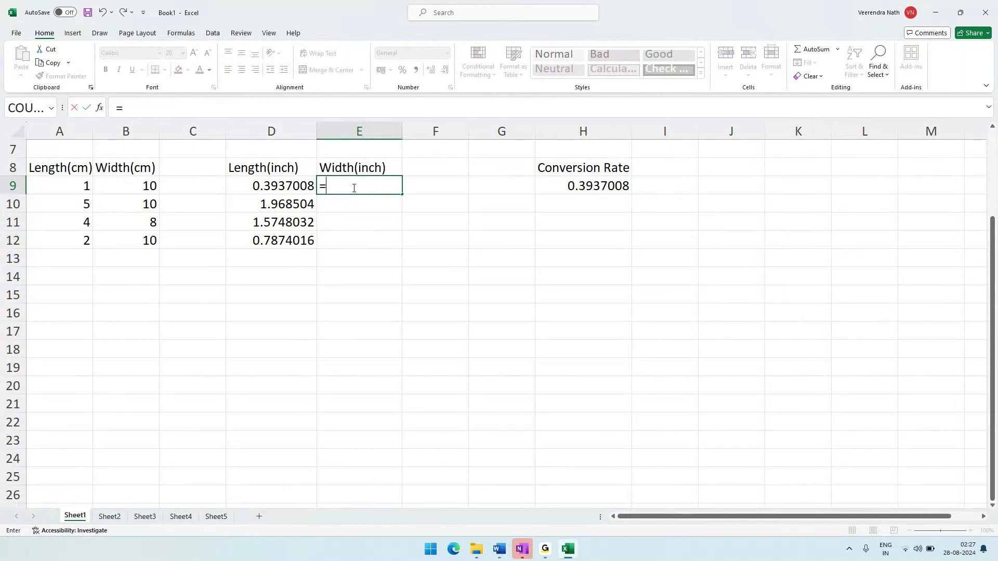
pyautogui.click(144, 186)
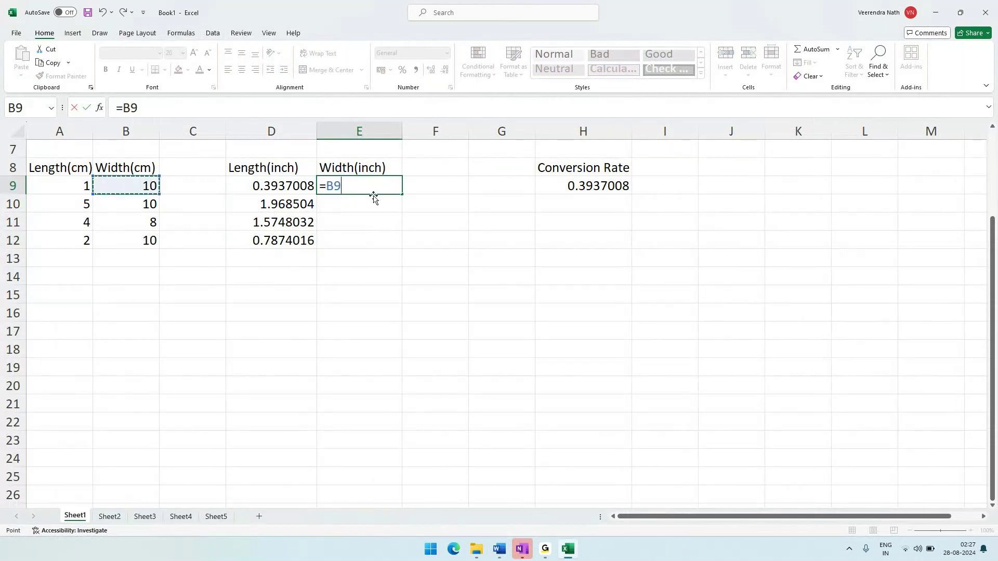
pyautogui.write('*')
pyautogui.write('$H$')
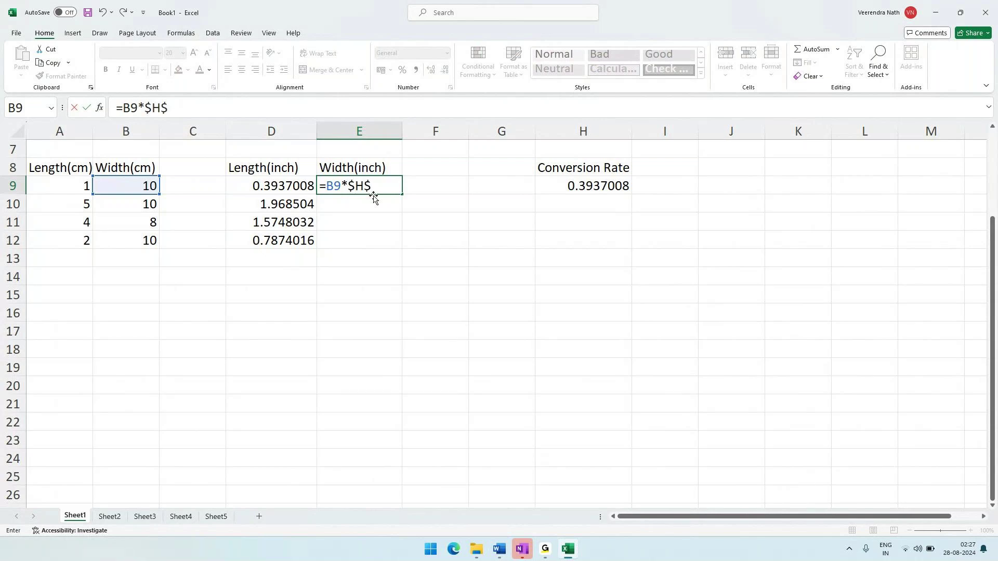
pyautogui.write('9')
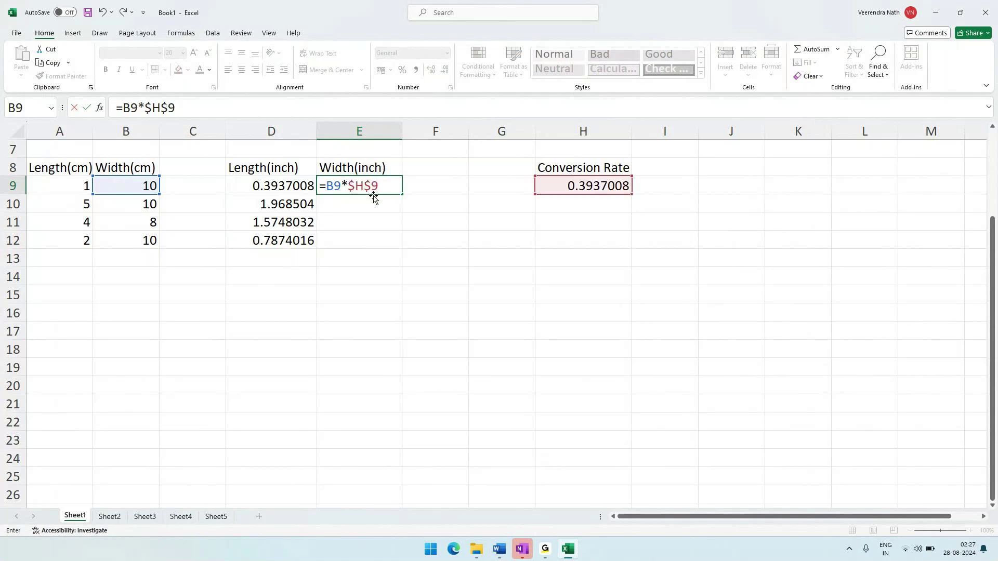
pyautogui.press('Return')
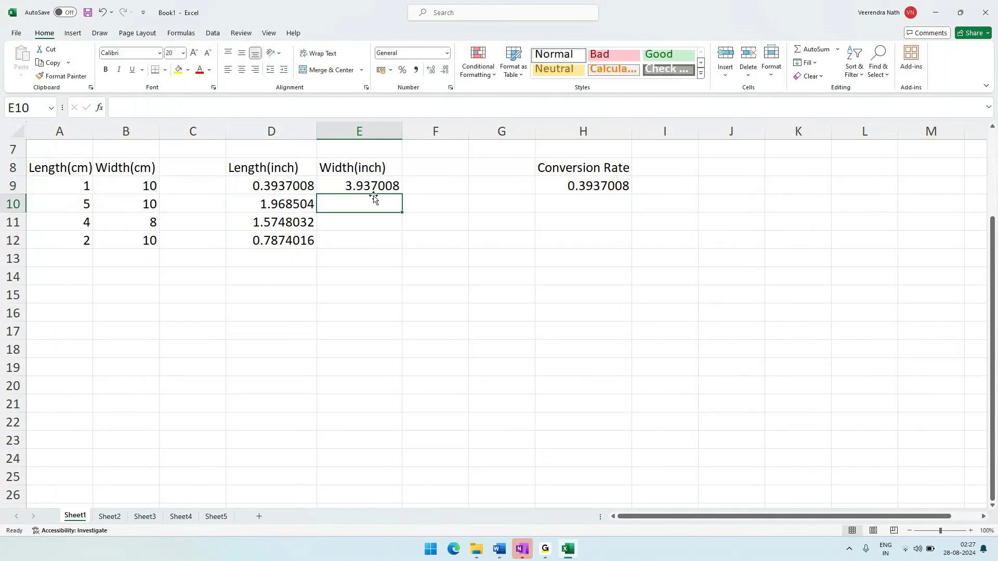
# Fill the E9 formula down through E12 in the Width(inch) column.
pyautogui.click(373, 194)
pyautogui.hotkey('shift', 'Down')
pyautogui.hotkey('shift', 'Down')
pyautogui.hotkey('shift', 'Down')
pyautogui.hotkey('shift', 'Down')
pyautogui.hotkey('shift', 'Up')
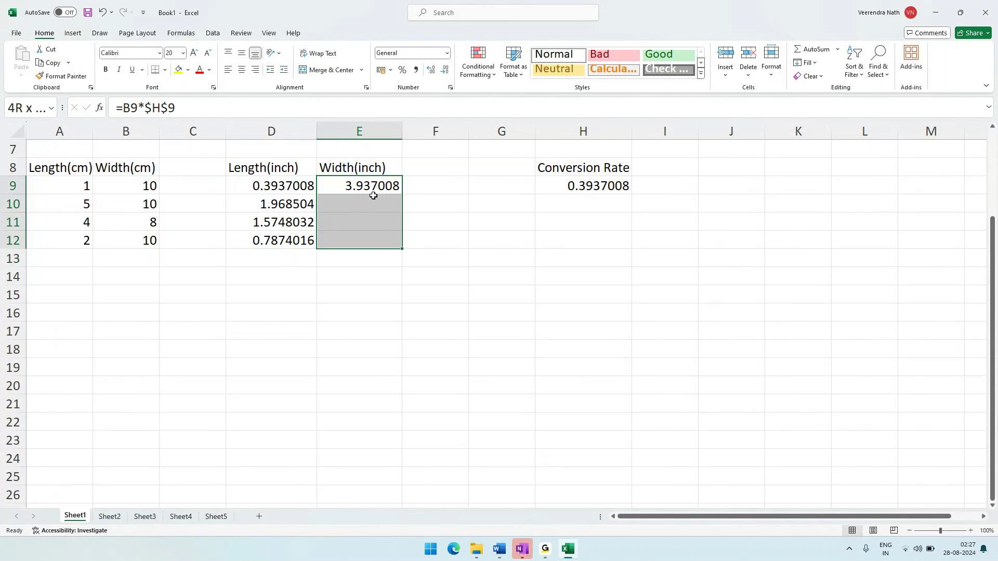
pyautogui.hotkey('ctrl', 'd')
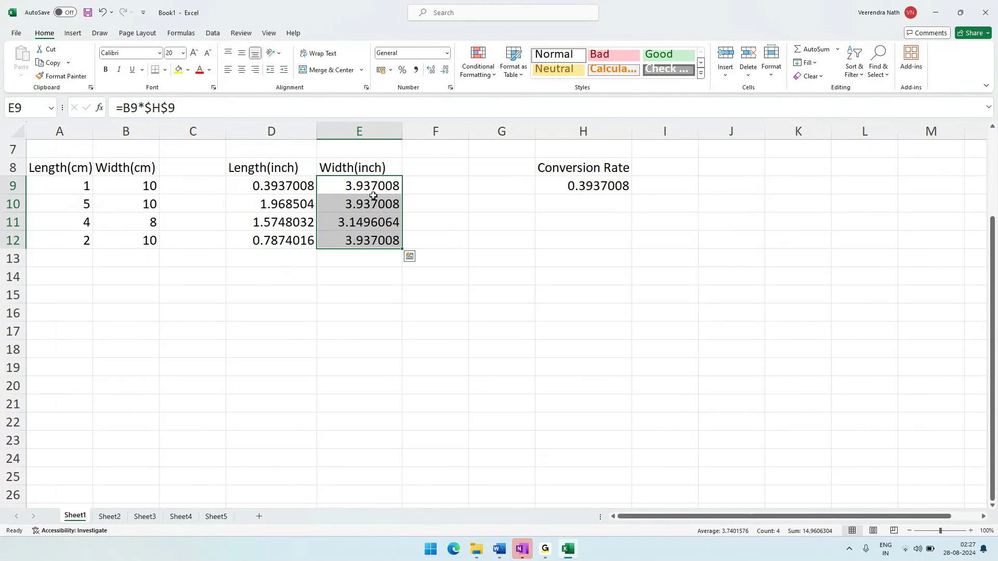
# Switch to the Word document and review the Absolute Reference section, highlighting its heading and comparing its two example tables.
pyautogui.hotkey('alt', 'Tab')
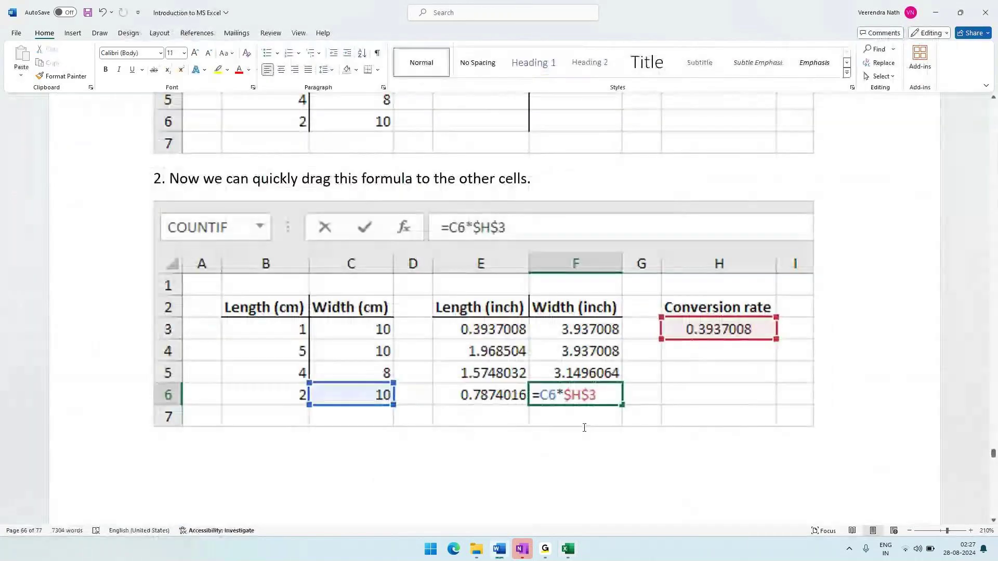
pyautogui.scroll(1, 442, 319)
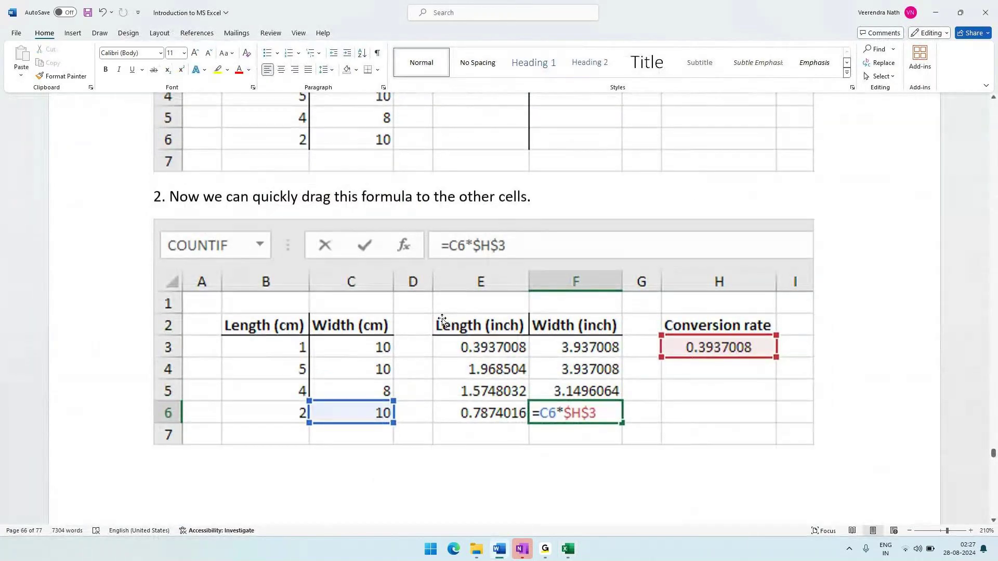
pyautogui.scroll(5, 442, 319)
pyautogui.scroll(6, 442, 319)
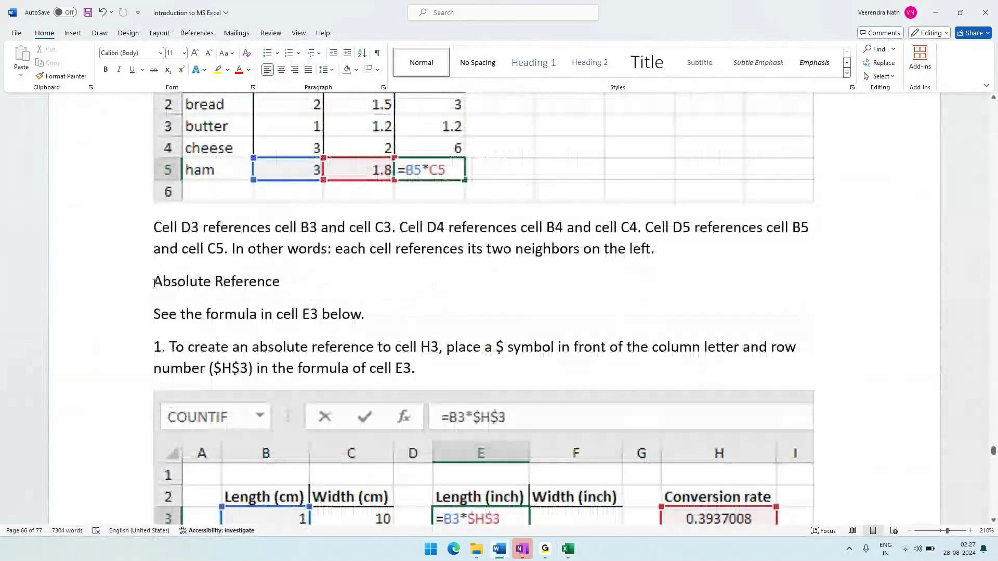
pyautogui.moveTo(155, 283); pyautogui.dragTo(305, 283)
pyautogui.scroll(-4, 536, 307)
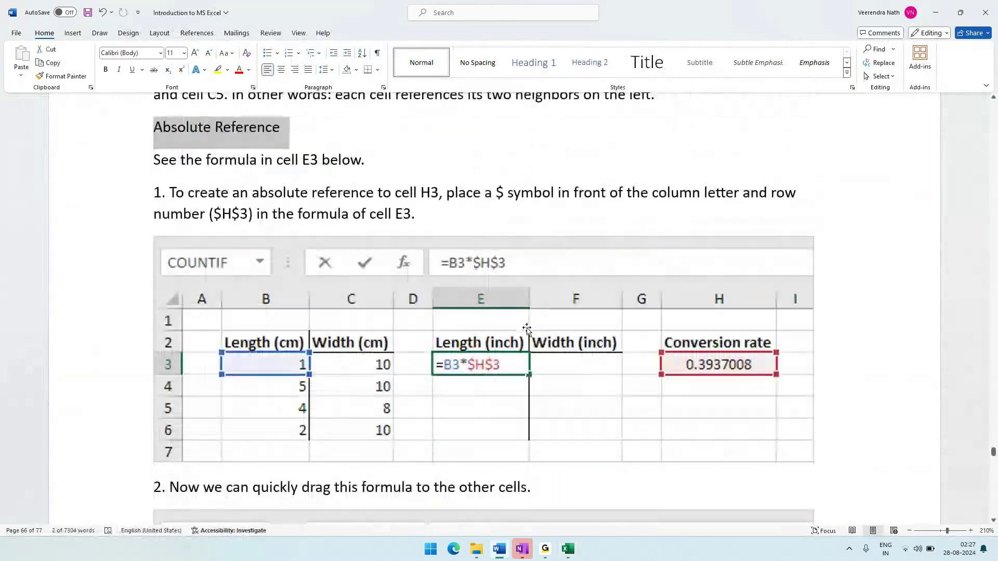
pyautogui.scroll(-13, 526, 328)
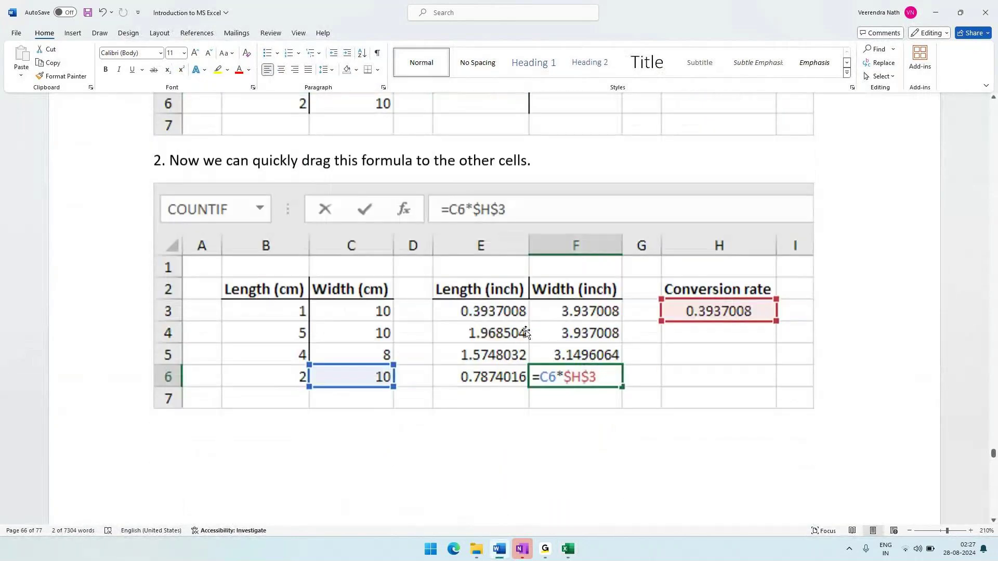
pyautogui.scroll(-5, 526, 331)
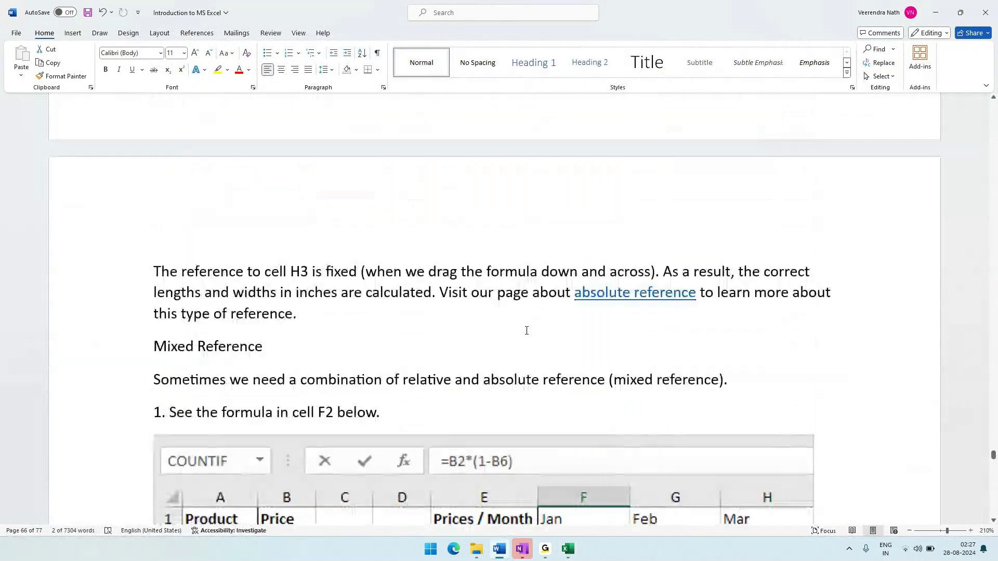
pyautogui.scroll(-1, 526, 330)
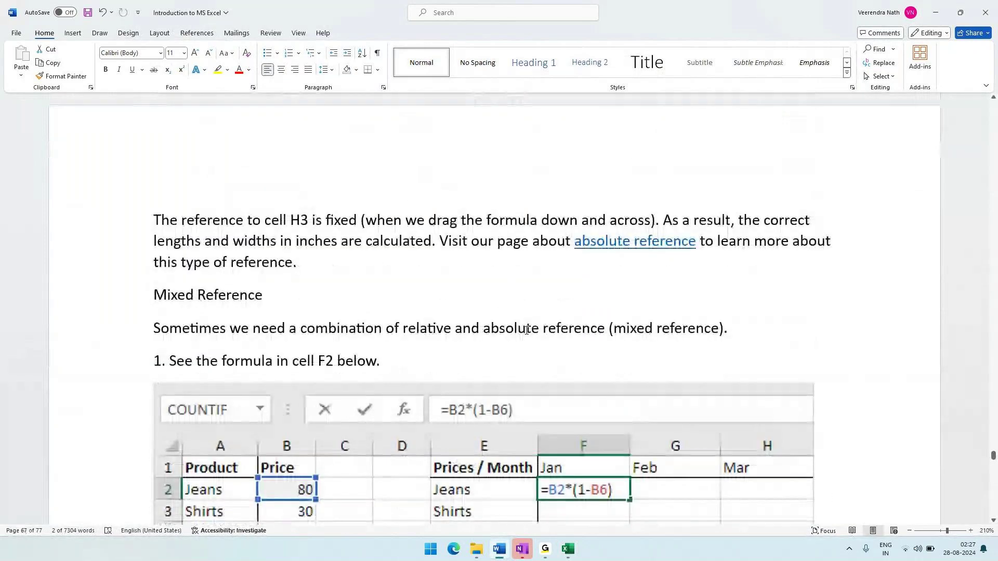
pyautogui.scroll(-1, 526, 330)
pyautogui.scroll(9, 497, 341)
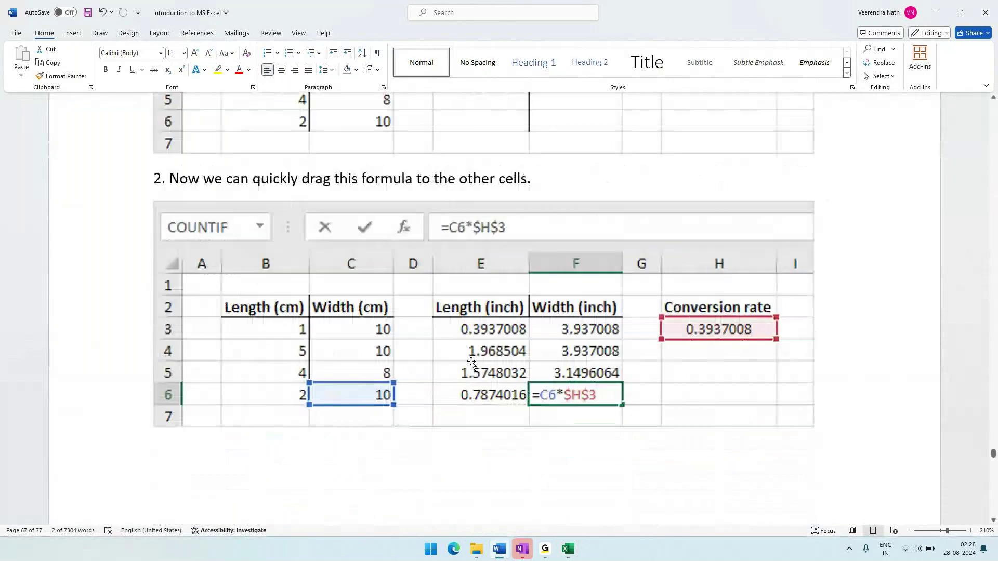
pyautogui.scroll(5, 471, 362)
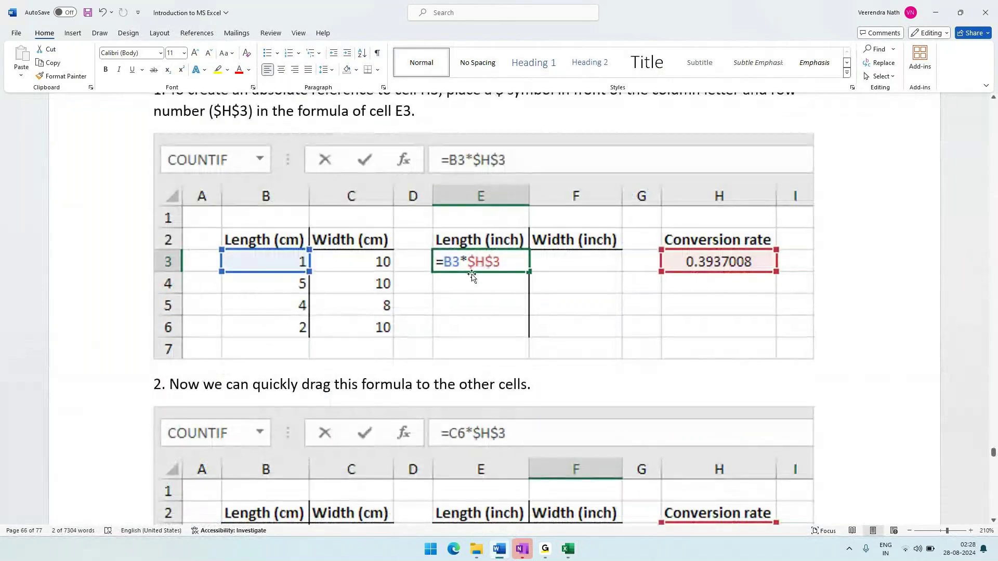
# Return to the Excel workbook and inspect the formulas in the Length(inch) and Width(inch) columns, checking their $H$9 reference.
pyautogui.hotkey('alt', 'Tab')
pyautogui.click(298, 181)
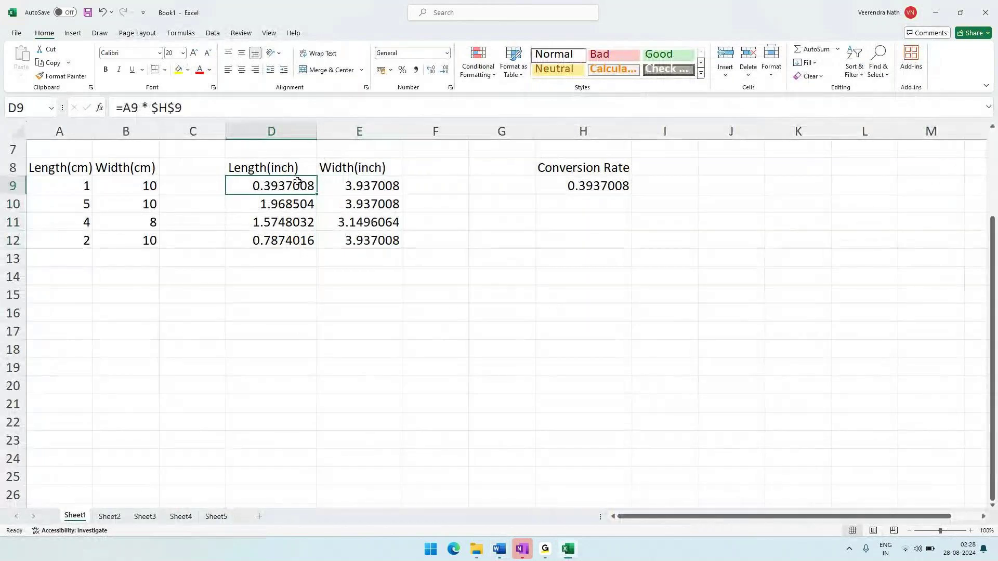
pyautogui.press('Right')
pyautogui.press('Down')
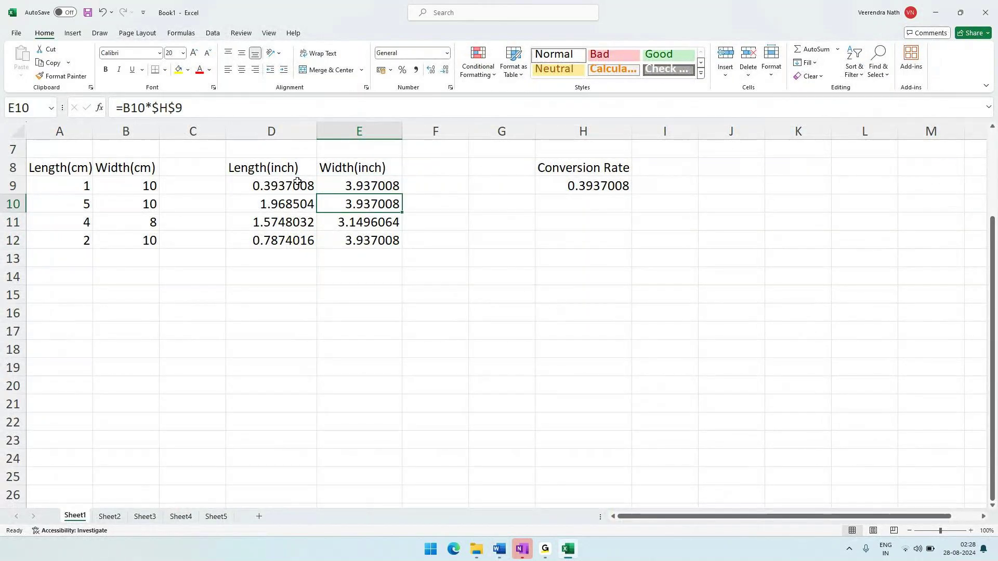
pyautogui.press('Down')
pyautogui.press('Down')
pyautogui.press('Left')
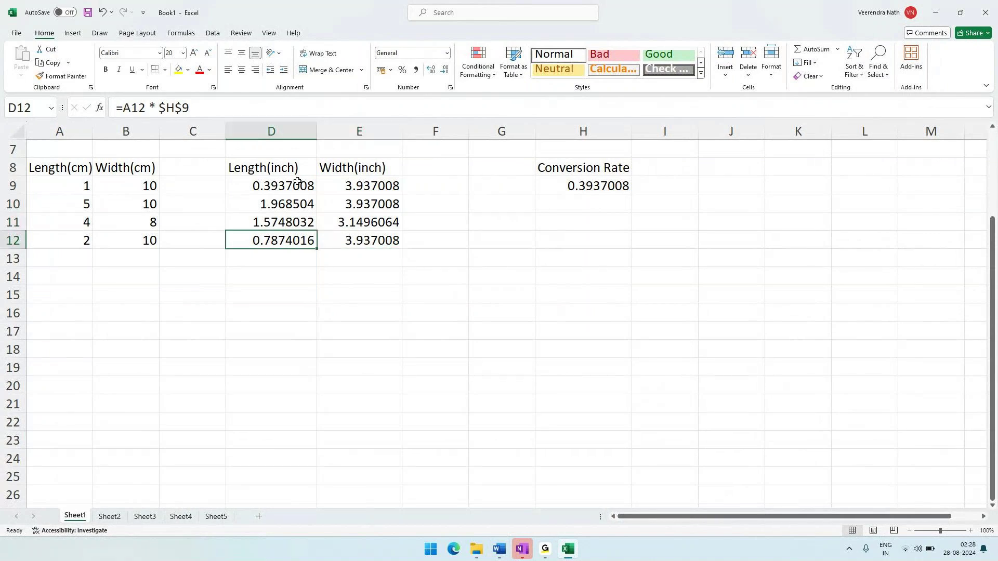
pyautogui.press('Up')
pyautogui.press('Up')
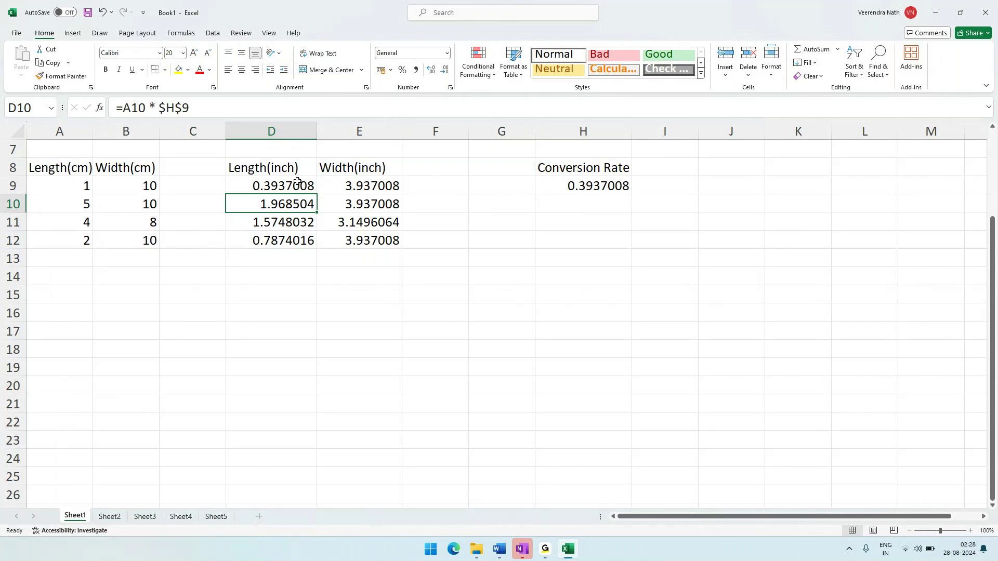
pyautogui.click(340, 169)
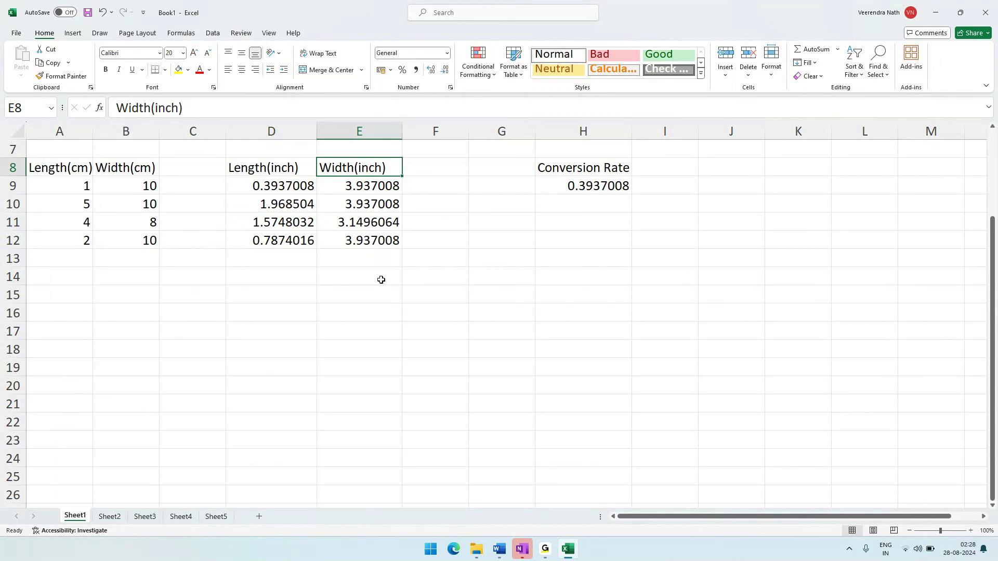
# Switch to the Word document and read the Mixed Reference section, highlighting "combination of relative" and examining the price reduction formulas for cells F2 and G2.
pyautogui.hotkey('alt', 'Tab')
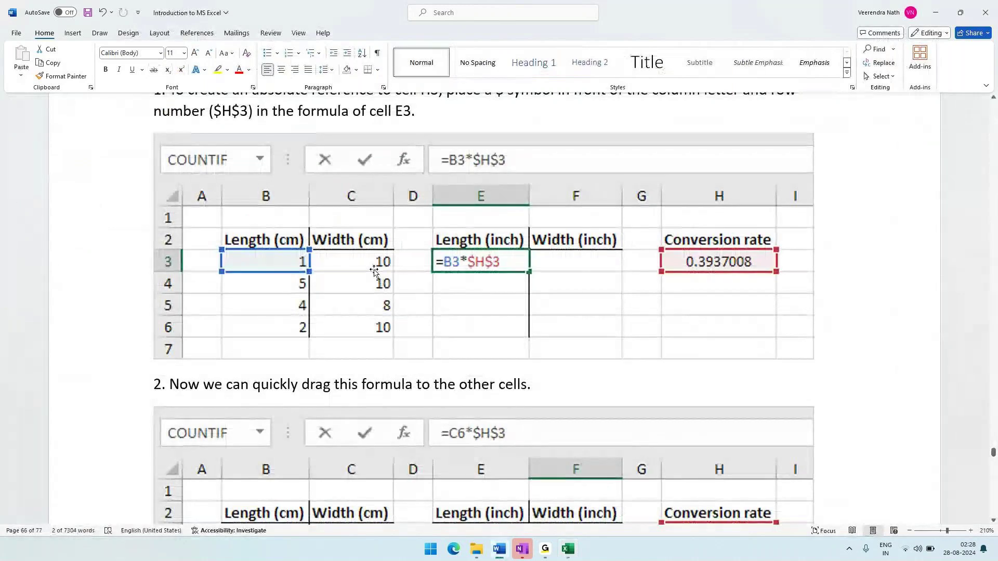
pyautogui.scroll(-8, 374, 272)
pyautogui.scroll(-3, 376, 275)
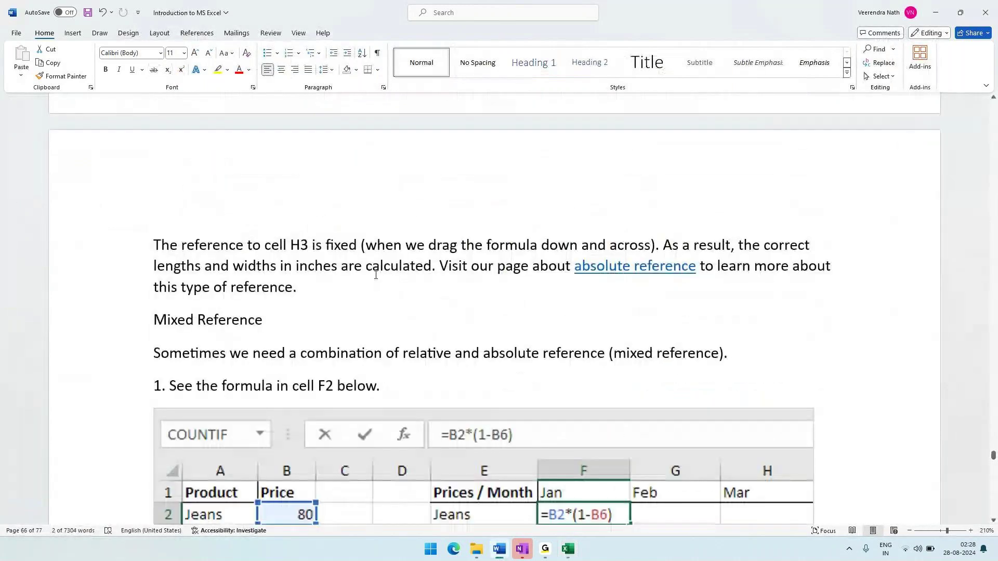
pyautogui.scroll(-6, 375, 274)
pyautogui.scroll(2, 375, 277)
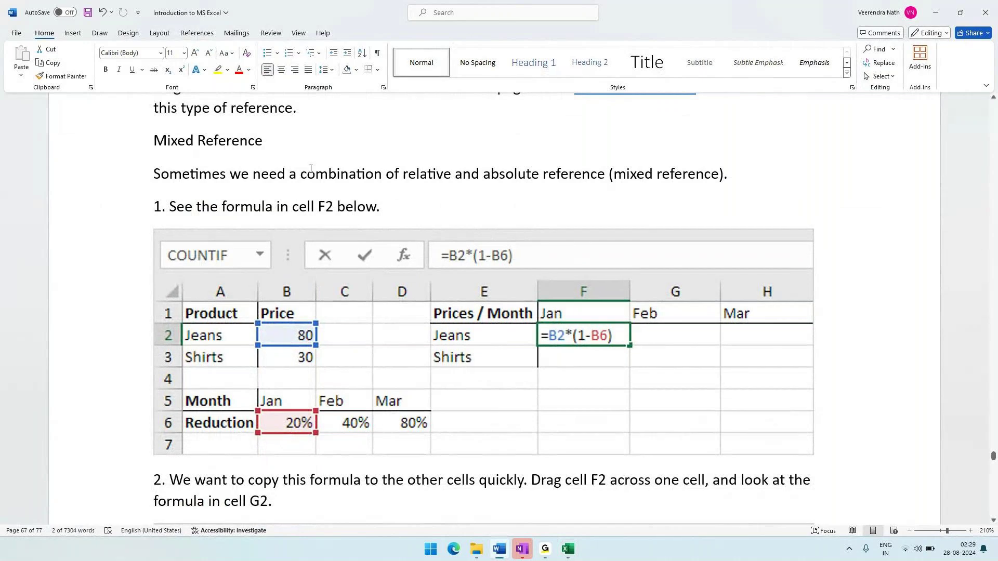
pyautogui.moveTo(358, 175); pyautogui.dragTo(515, 176)
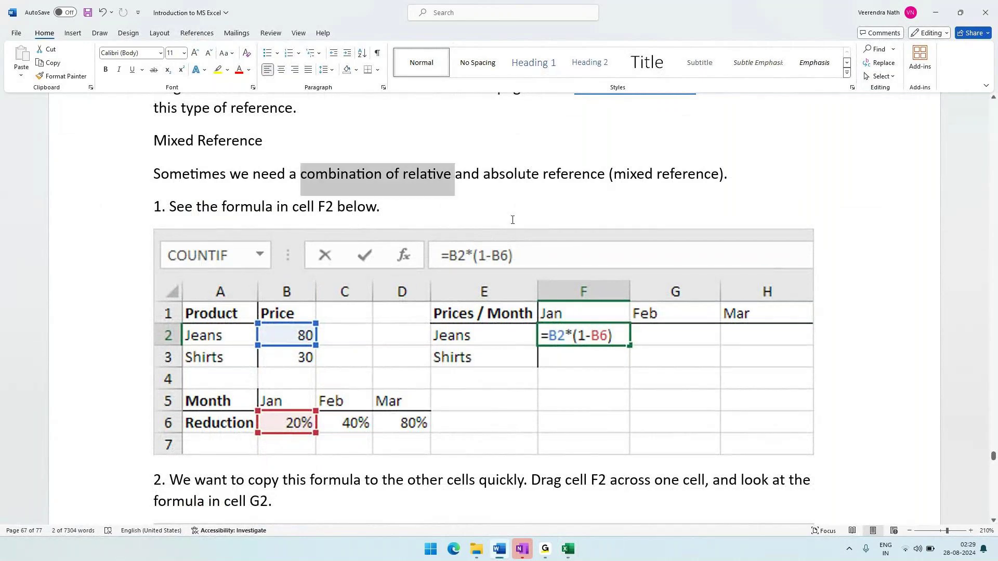
pyautogui.scroll(-3, 364, 277)
pyautogui.scroll(-3, 364, 277)
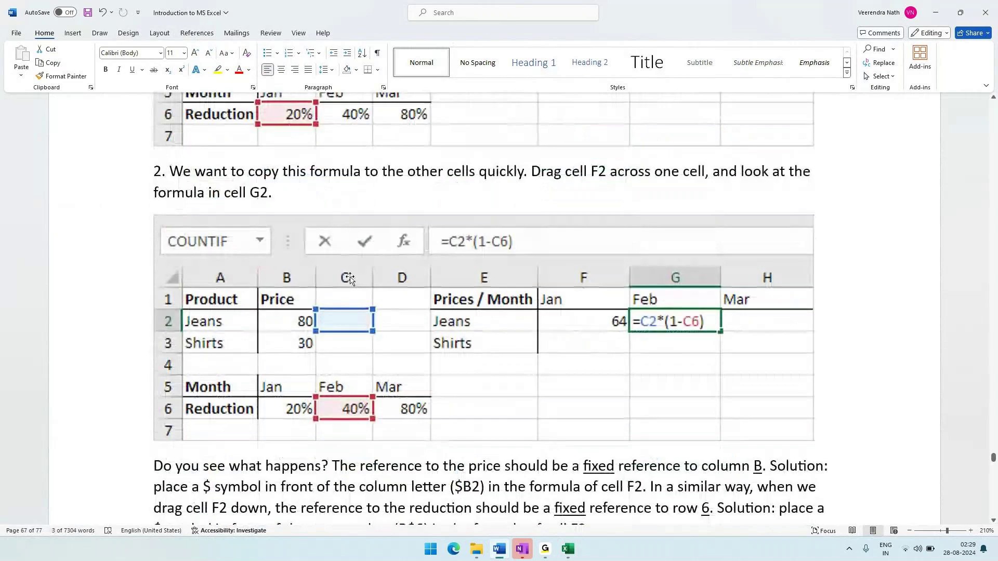
pyautogui.scroll(-7, 397, 345)
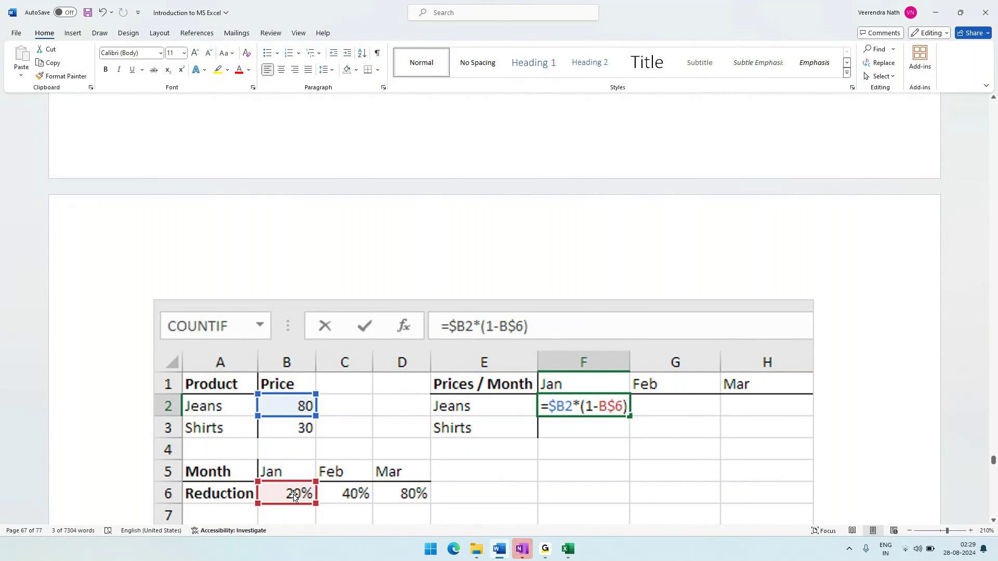
pyautogui.scroll(-1, 312, 408)
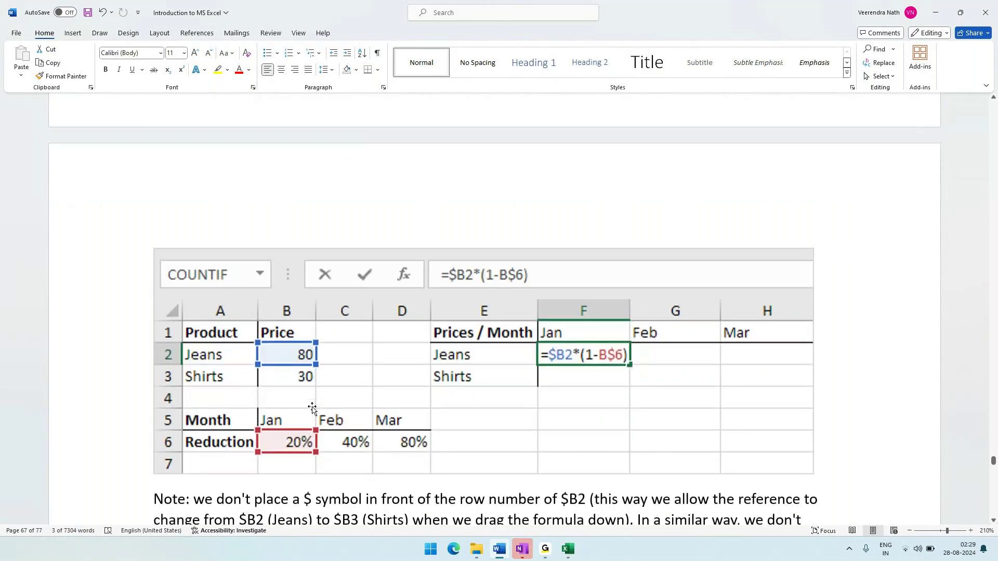
pyautogui.scroll(-10, 312, 408)
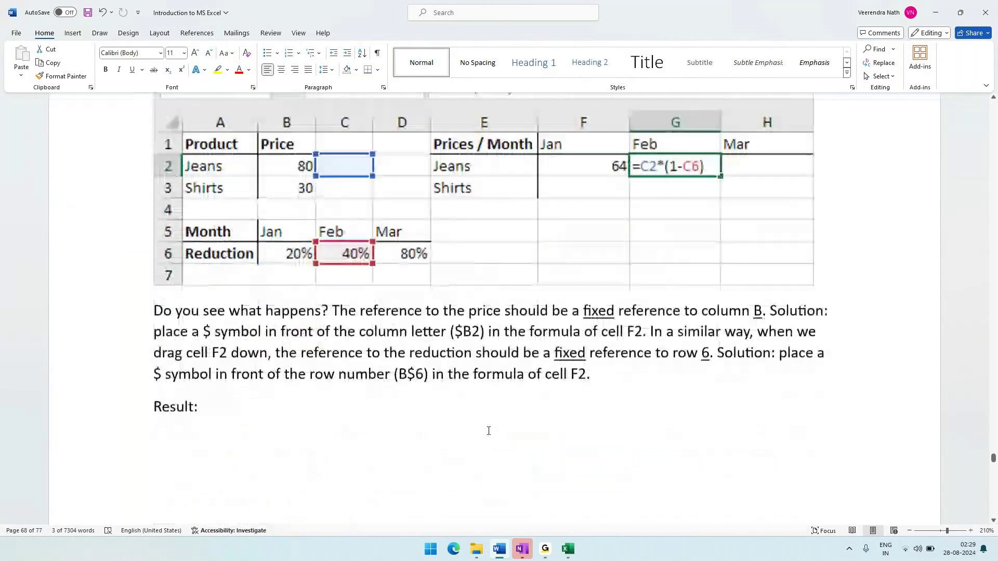
# Switch to the Excel workbook and enter the headers Product in A17 and Price in B17, following the Word document's mixed reference example.
pyautogui.scroll(4, 489, 431)
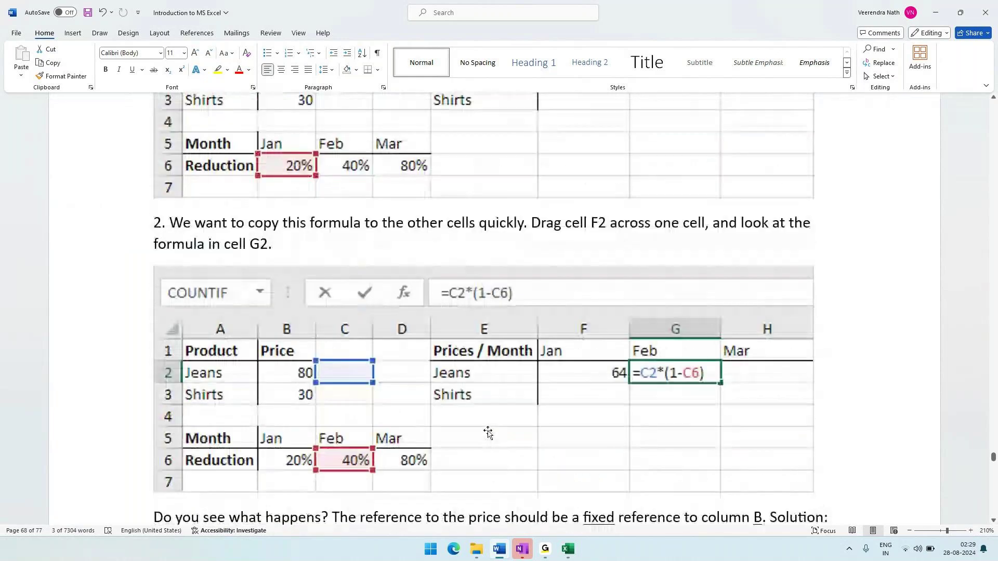
pyautogui.scroll(3, 488, 432)
pyautogui.scroll(2, 489, 432)
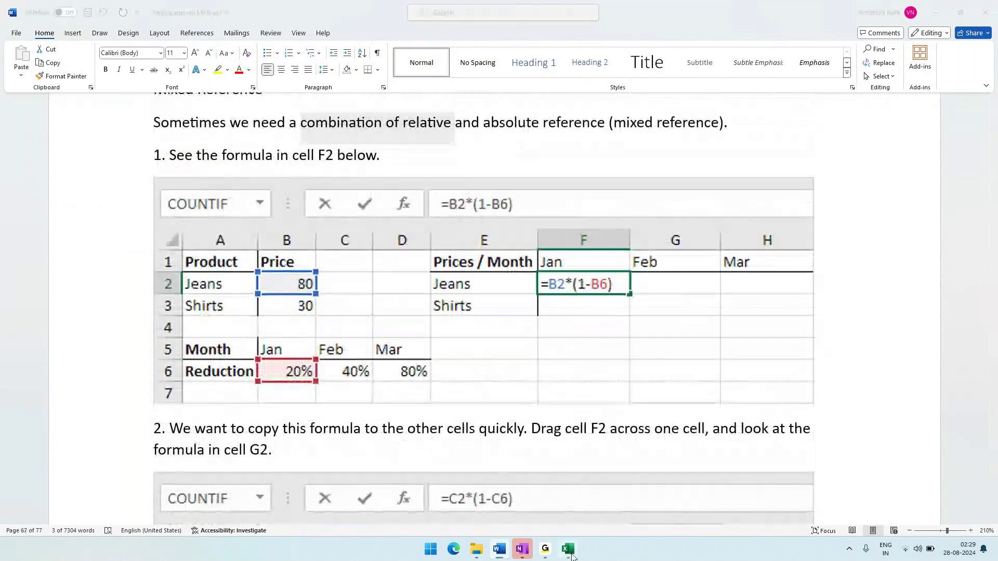
pyautogui.hotkey('alt', 'Tab')
pyautogui.click(78, 328)
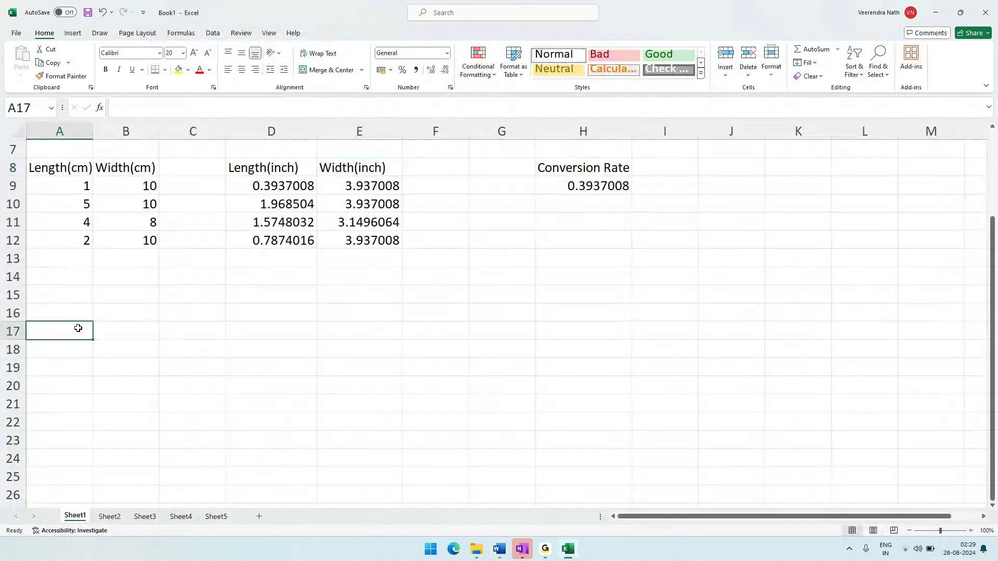
pyautogui.hotkey('alt', 'Tab')
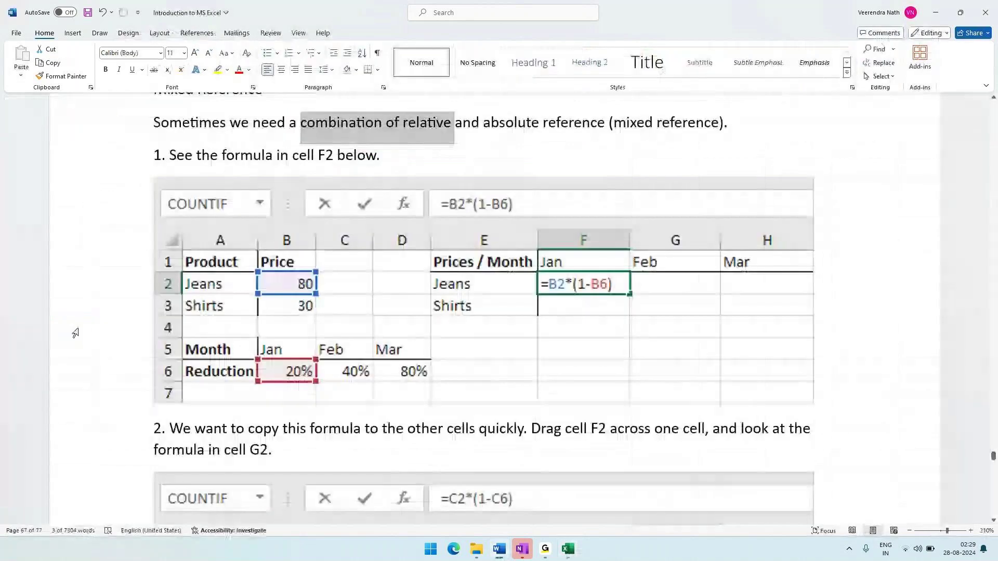
pyautogui.hotkey('alt', 'Tab')
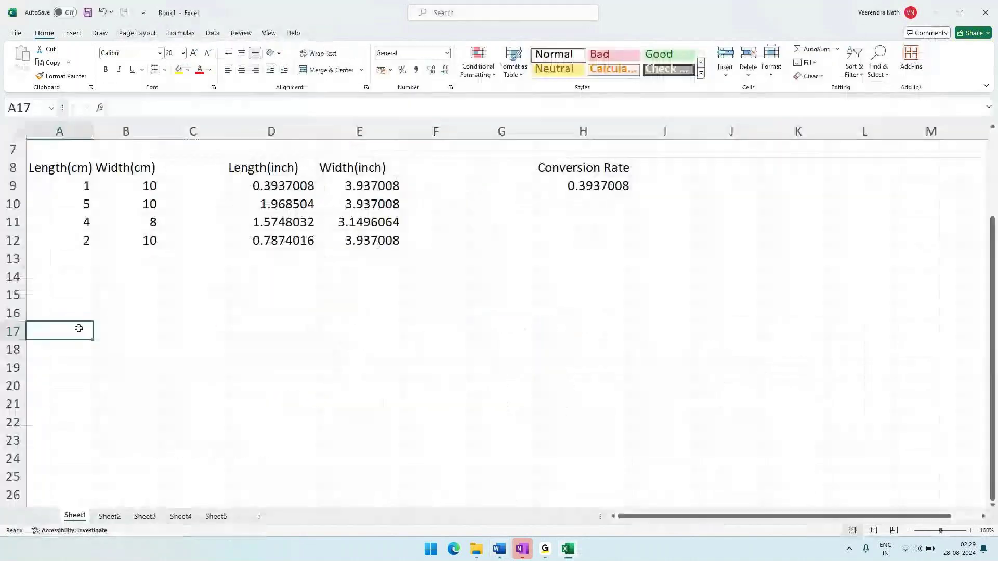
pyautogui.write('Product')
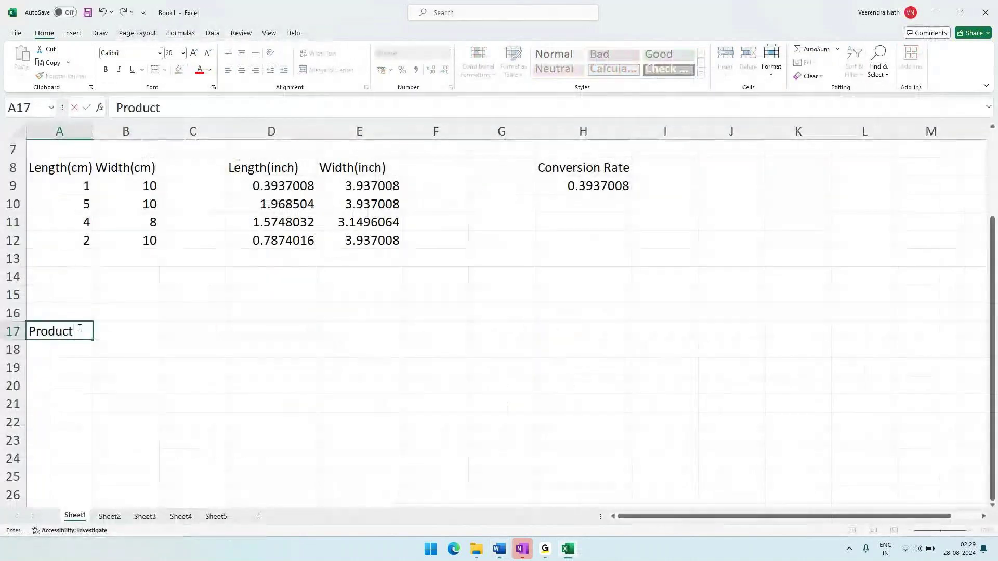
pyautogui.press('Tab')
pyautogui.write('Pri')
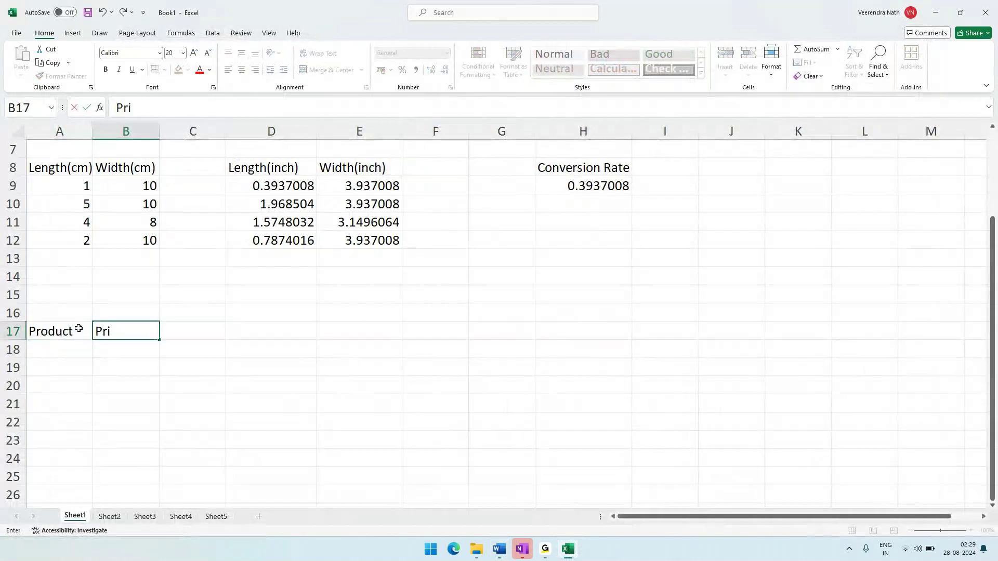
pyautogui.write('ce')
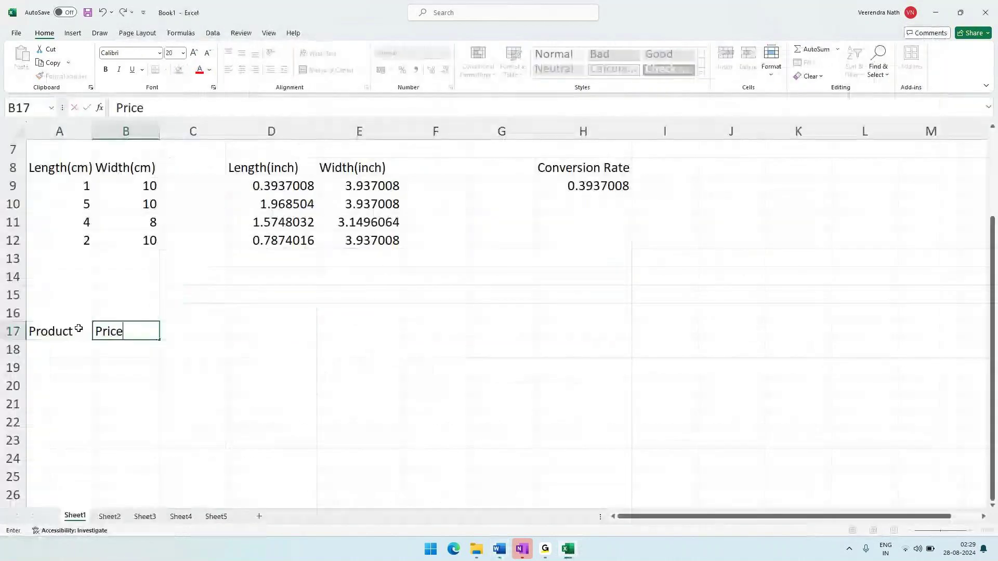
pyautogui.press('Return')
# Enter the first product row with Jeans in A18 and the price 80 in B18, as in the document's table.
pyautogui.press('Left')
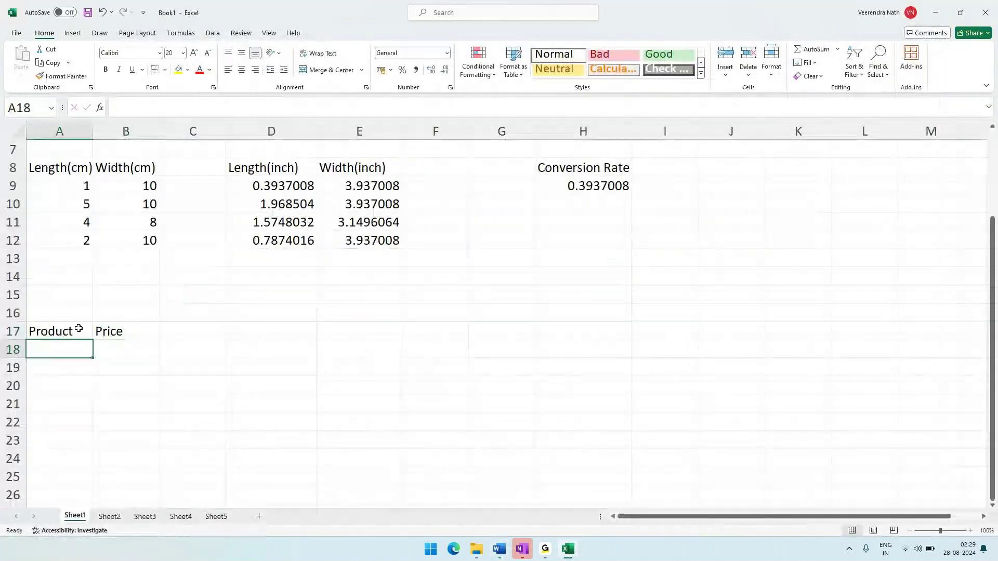
pyautogui.write('Jeans')
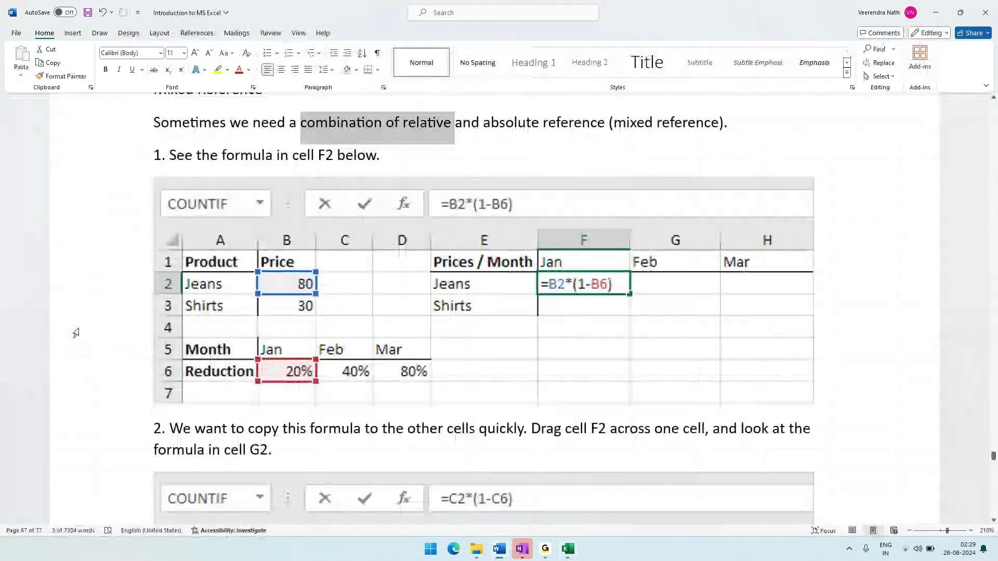
pyautogui.hotkey('alt', 'Tab')
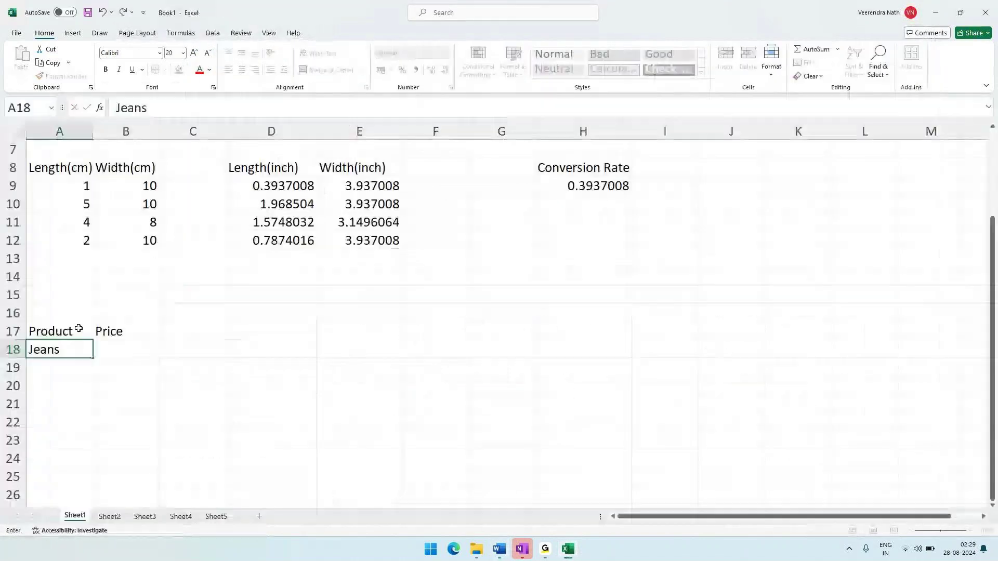
pyautogui.press('Right')
pyautogui.hotkey('alt', 'Tab')
pyautogui.hotkey('alt', 'Tab')
pyautogui.write('80')
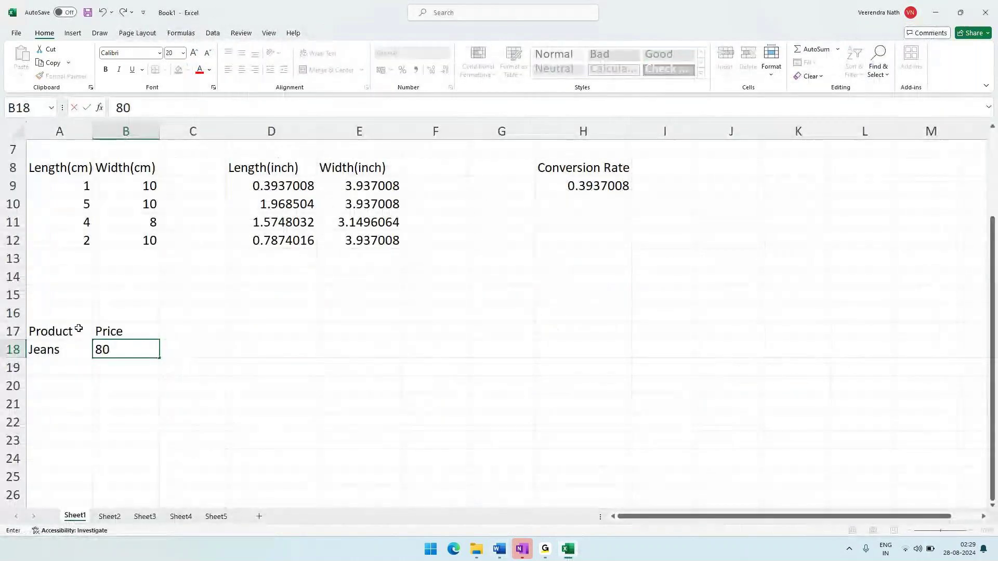
pyautogui.hotkey('alt', 'Tab')
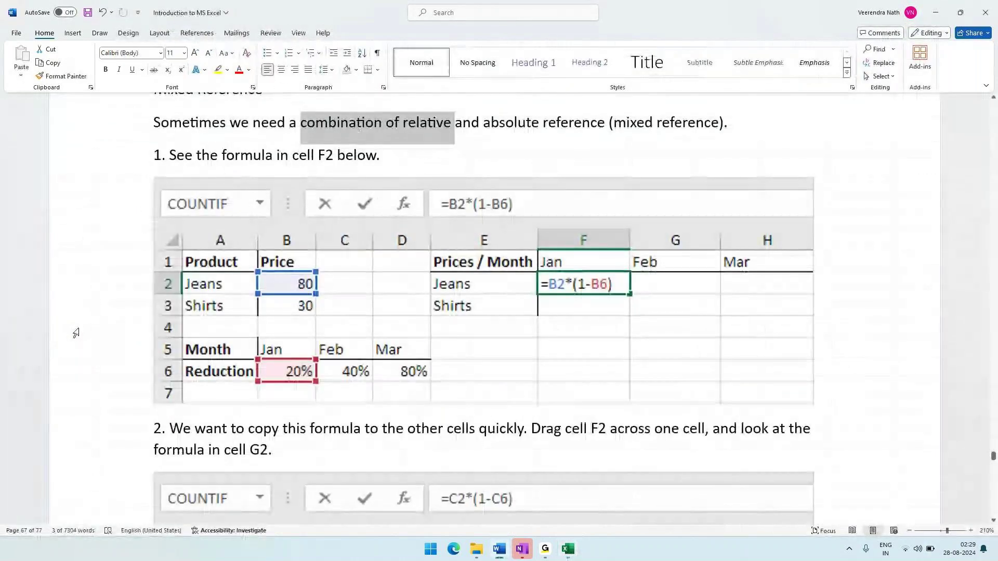
pyautogui.hotkey('alt', 'Tab')
pyautogui.press('Return')
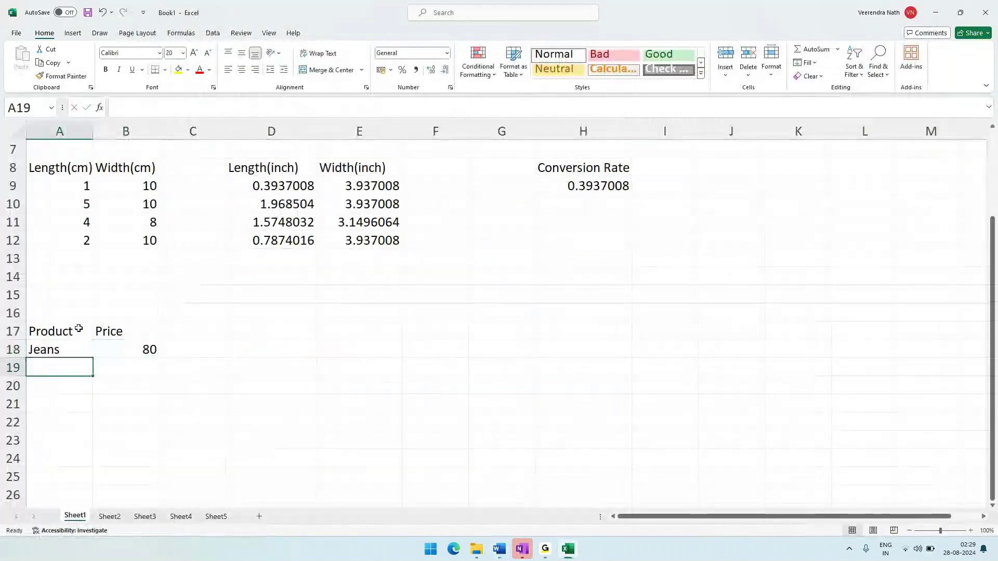
# Enter the second product row with Shirts in A19 and the price 30 in B19.
pyautogui.write('Shirts')
pyautogui.press('Tab')
pyautogui.hotkey('alt', 'Tab')
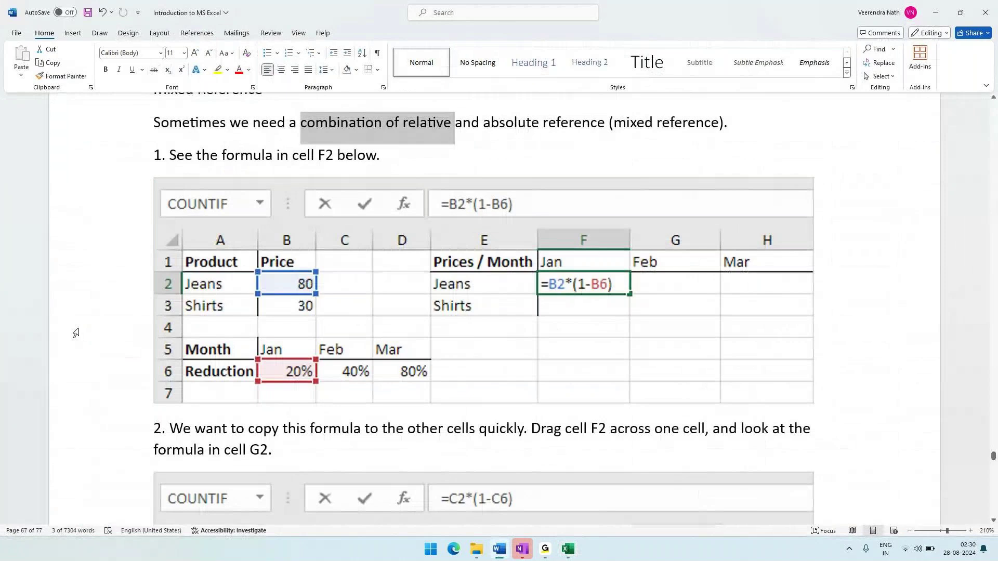
pyautogui.hotkey('alt', 'Tab')
pyautogui.write('30')
# Check the remaining mixed reference examples in the Word document and enter the label Month in A21 of the workbook.
pyautogui.hotkey('alt', 'Tab')
pyautogui.scroll(-5, 503, 323)
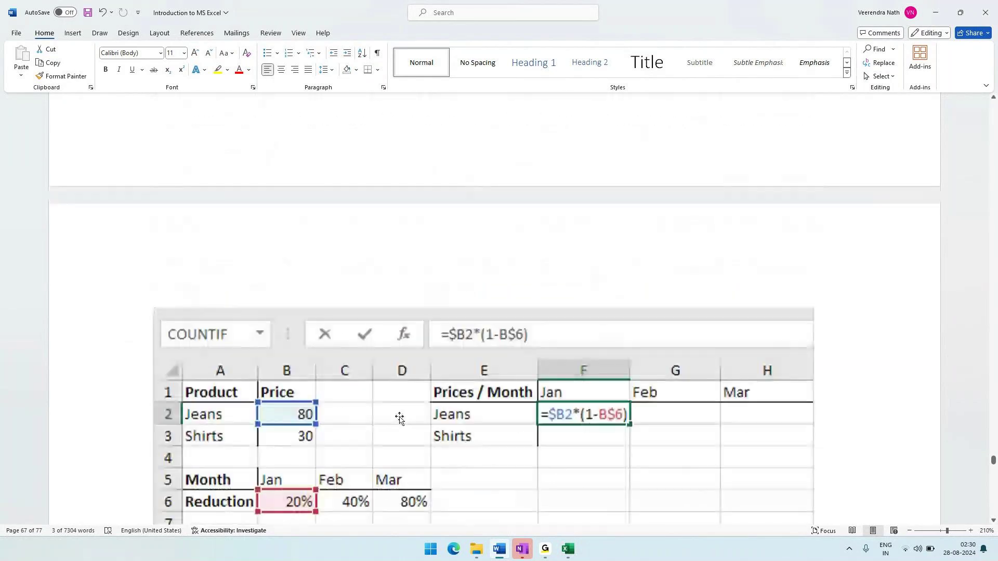
pyautogui.scroll(-5, 399, 418)
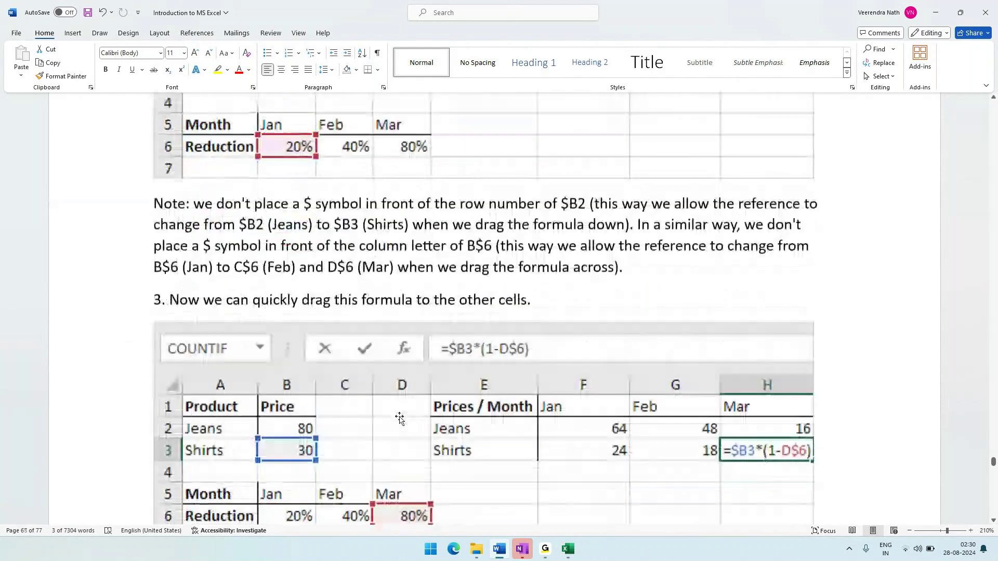
pyautogui.scroll(10, 400, 418)
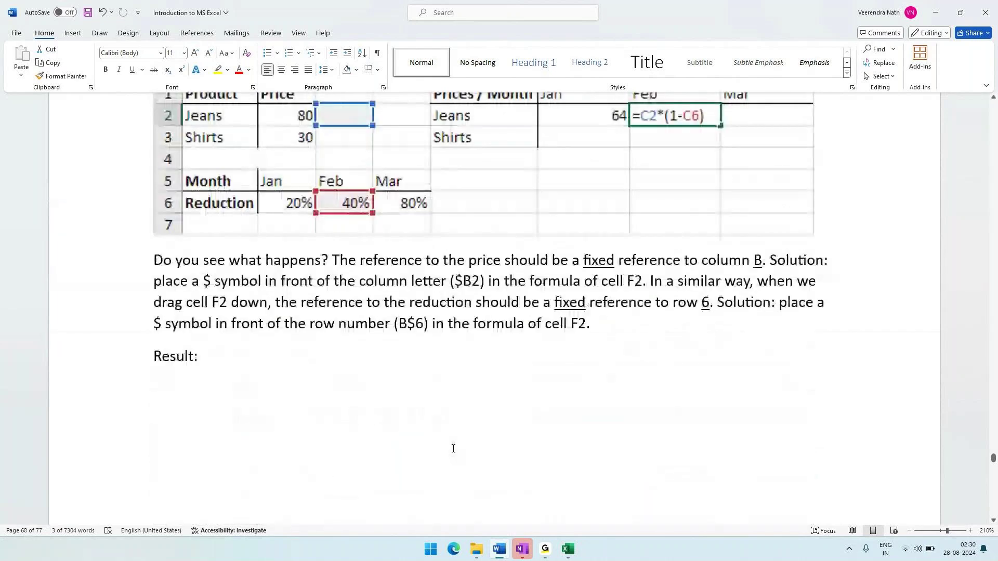
pyautogui.scroll(2, 453, 448)
pyautogui.hotkey('alt', 'Tab')
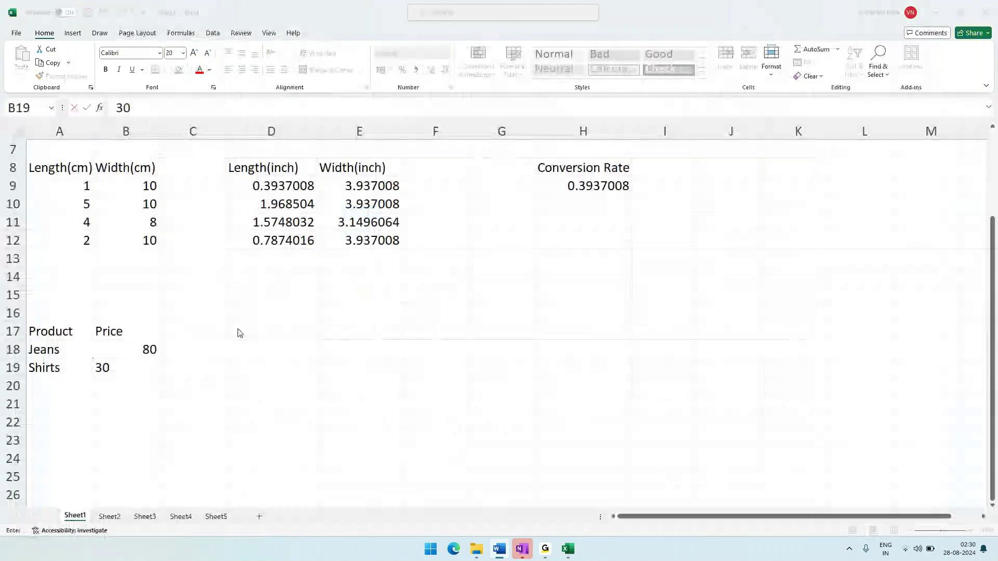
pyautogui.click(41, 403)
pyautogui.write('M')
pyautogui.hotkey('alt', 'Tab')
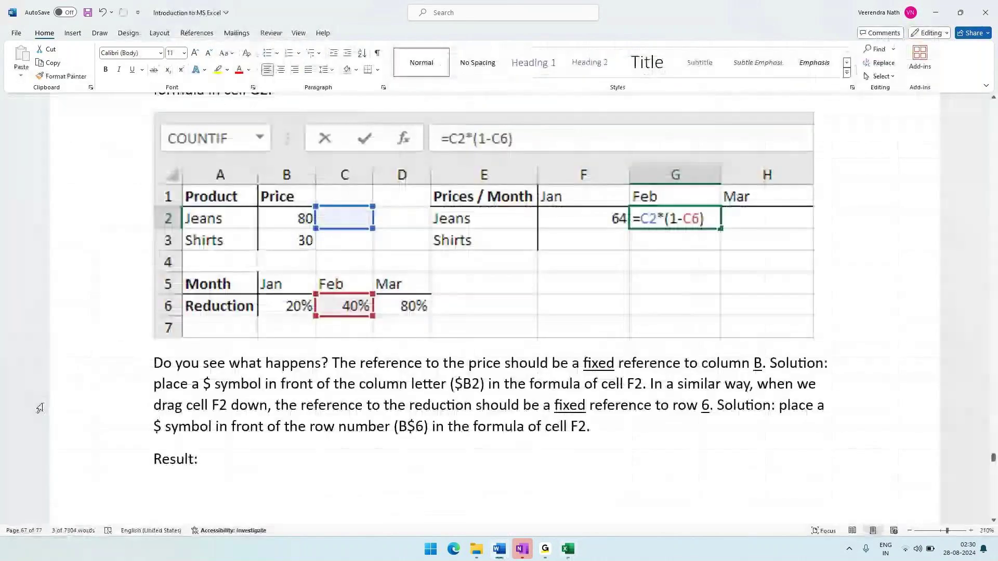
pyautogui.hotkey('alt', 'Tab')
pyautogui.write('onth')
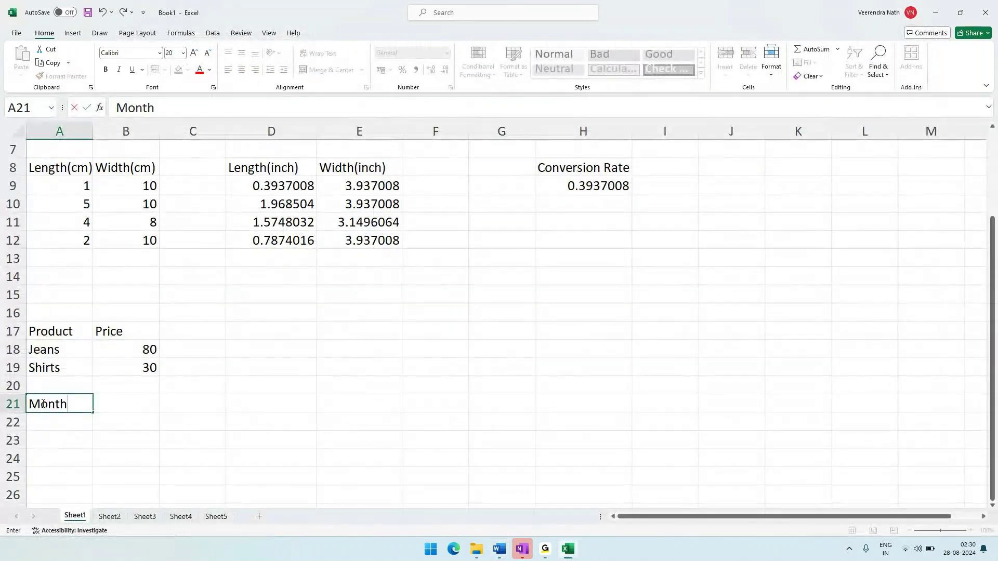
# Enter Reduction in A22 and replace that label with Discount.
pyautogui.press('Return')
pyautogui.write('Reduction')
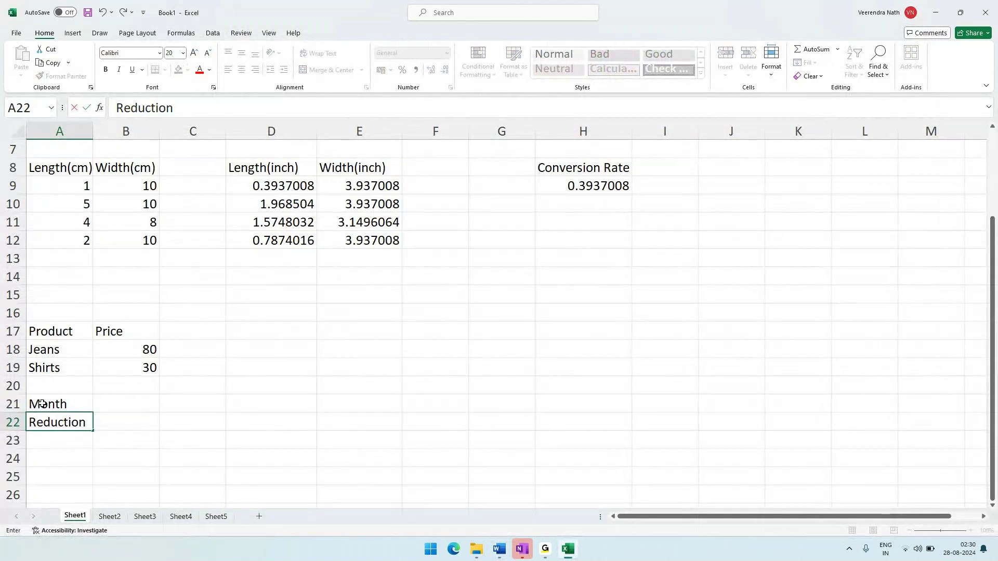
pyautogui.doubleClick(66, 425)
pyautogui.write('Discount')
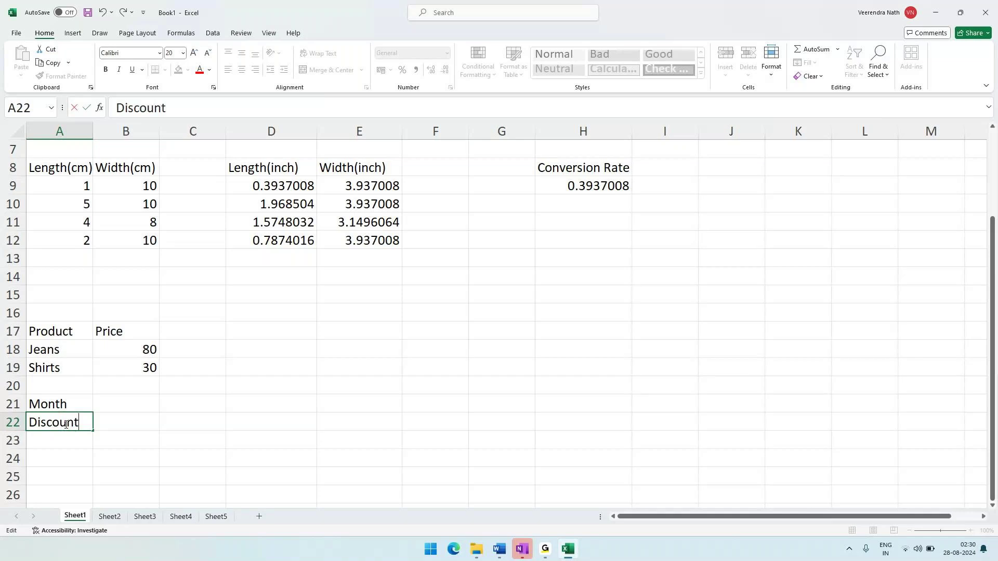
# Enter Jan as the first month in B21, checking the document's example table.
pyautogui.hotkey('alt', 'Tab')
pyautogui.click(109, 404)
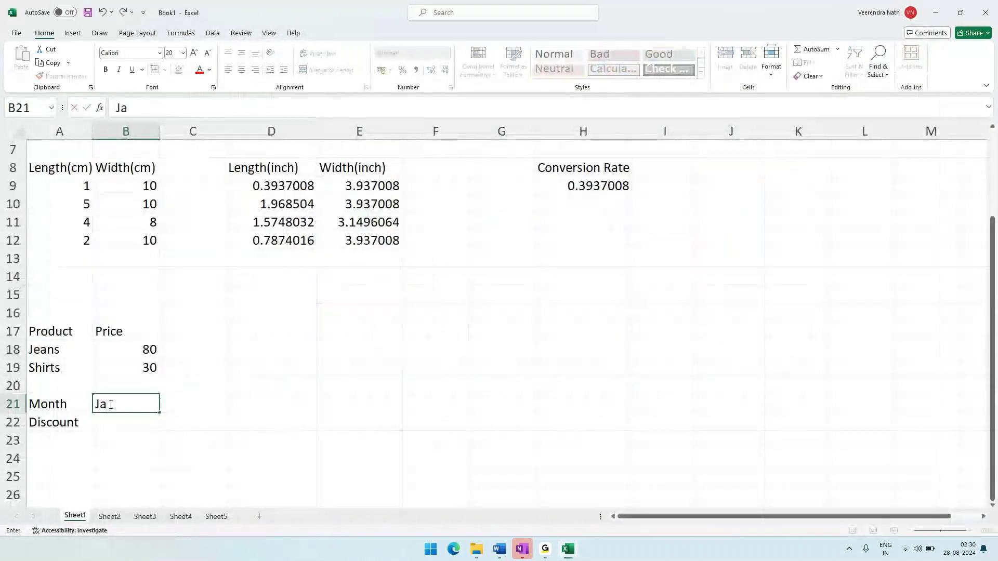
pyautogui.write('n')
pyautogui.hotkey('alt', 'Tab')
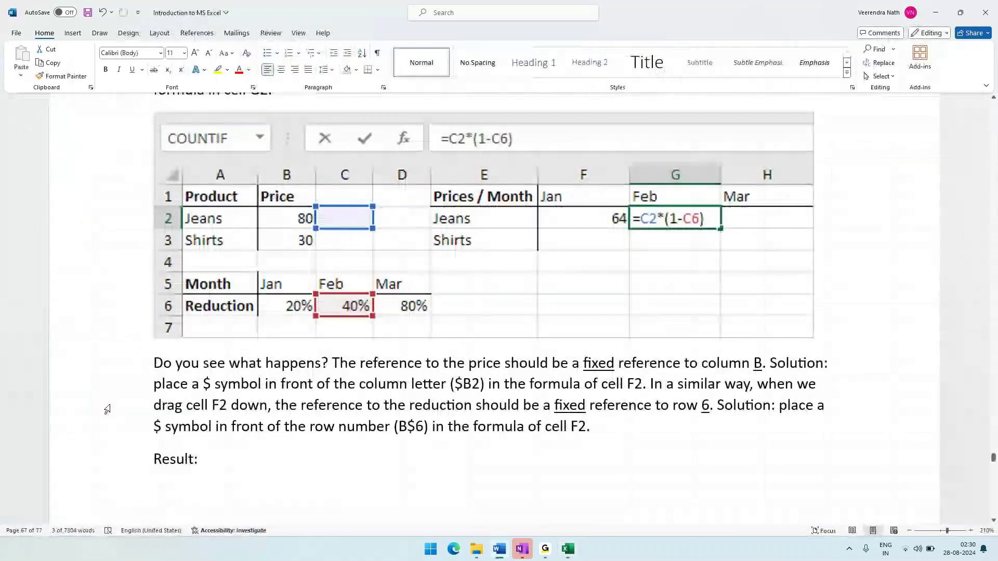
pyautogui.hotkey('alt', 'Tab')
pyautogui.press('Tab')
pyautogui.write('20')
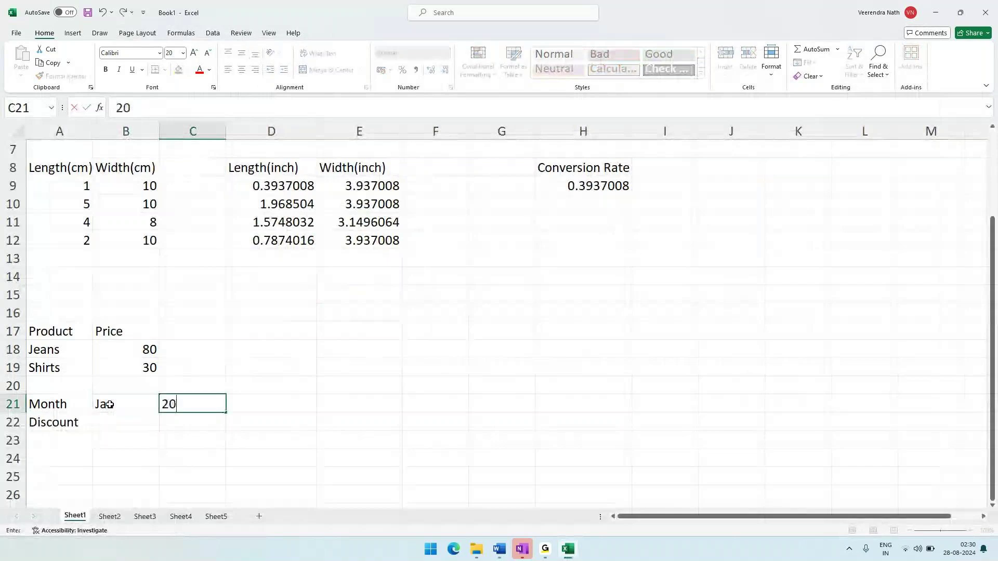
pyautogui.press('BackSpace')
pyautogui.press('BackSpace')
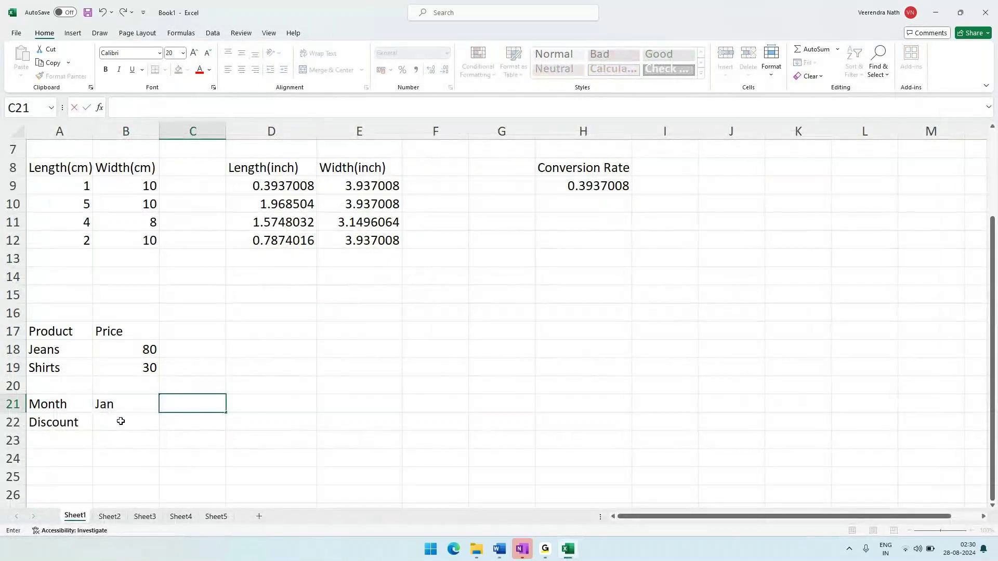
# Enter the January discount of 20% in B22.
pyautogui.click(120, 421)
pyautogui.write('20%')
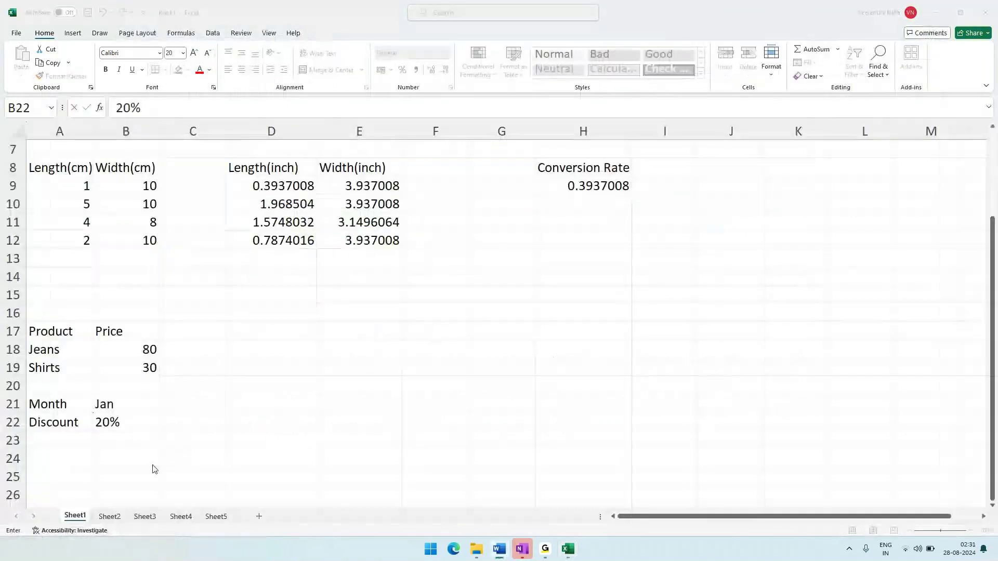
pyautogui.press('Return')
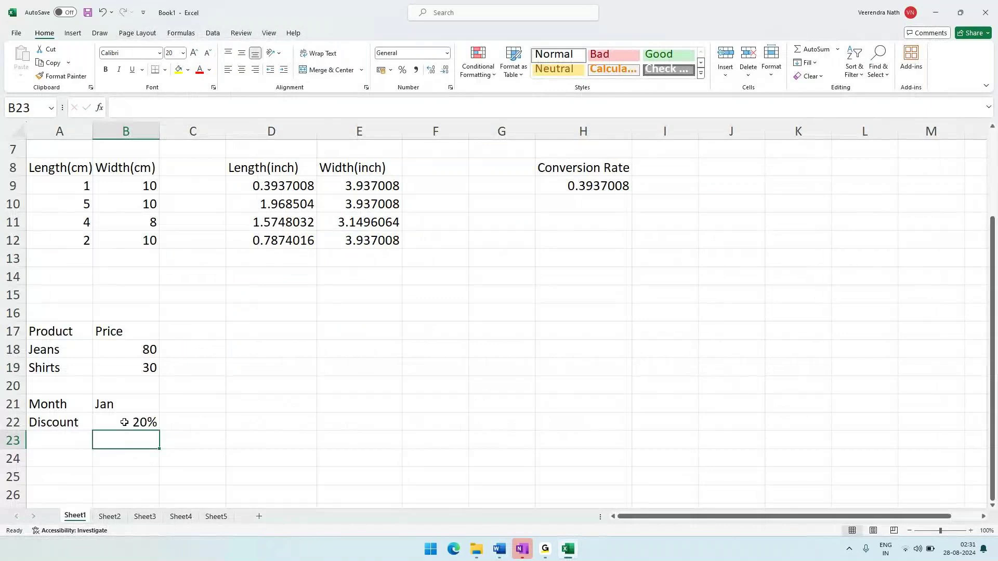
# Add the second month Feb in C21 with a discount of 40% in C22, checking the document's example table.
pyautogui.click(124, 422)
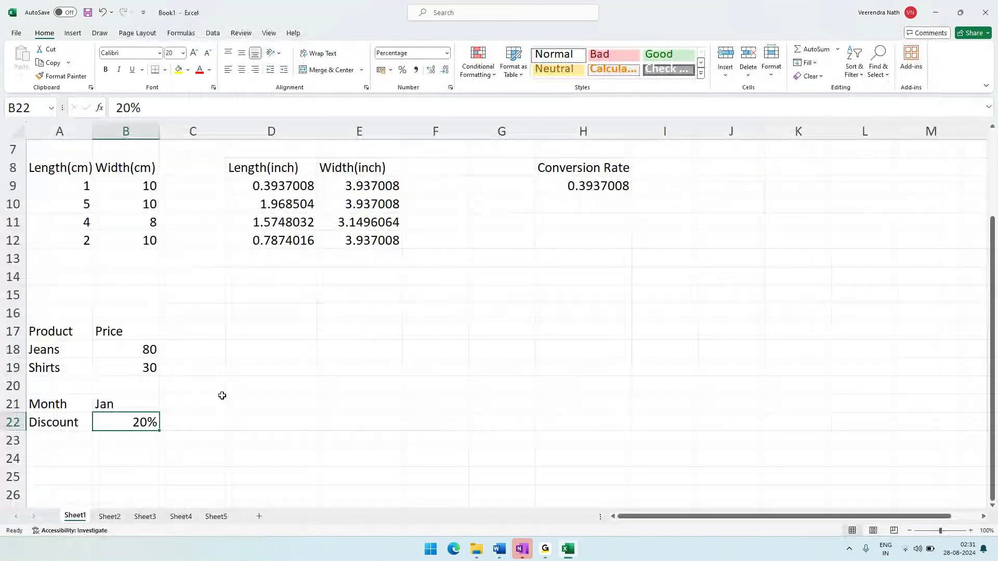
pyautogui.press('Up')
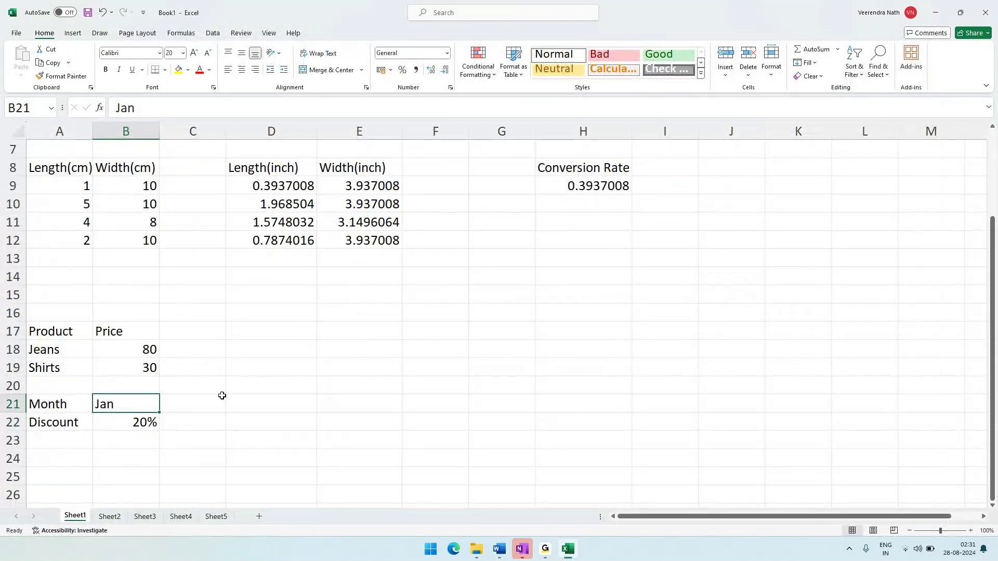
pyautogui.click(222, 396)
pyautogui.write('Feb')
pyautogui.press('Return')
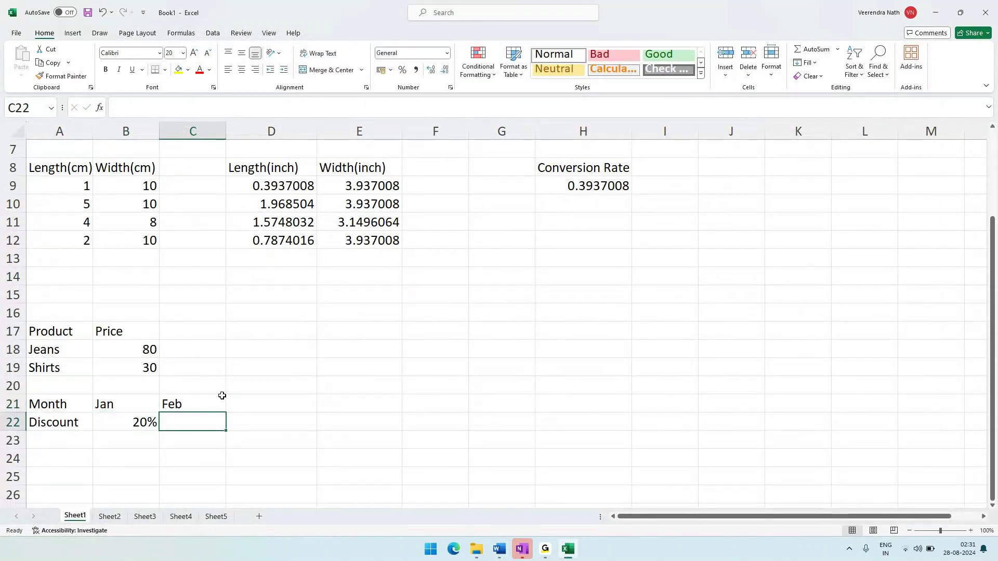
pyautogui.write('40%')
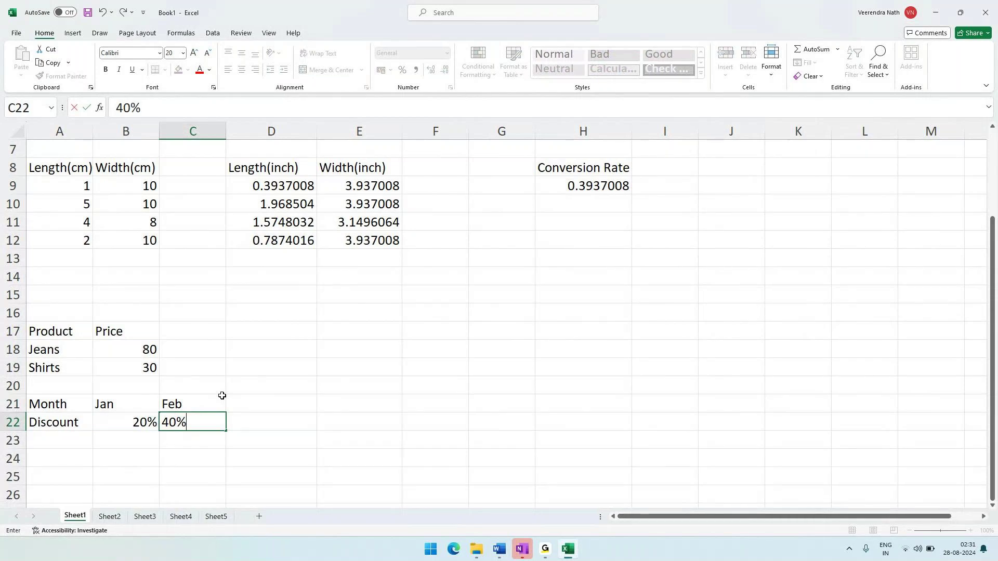
pyautogui.hotkey('alt', 'Tab')
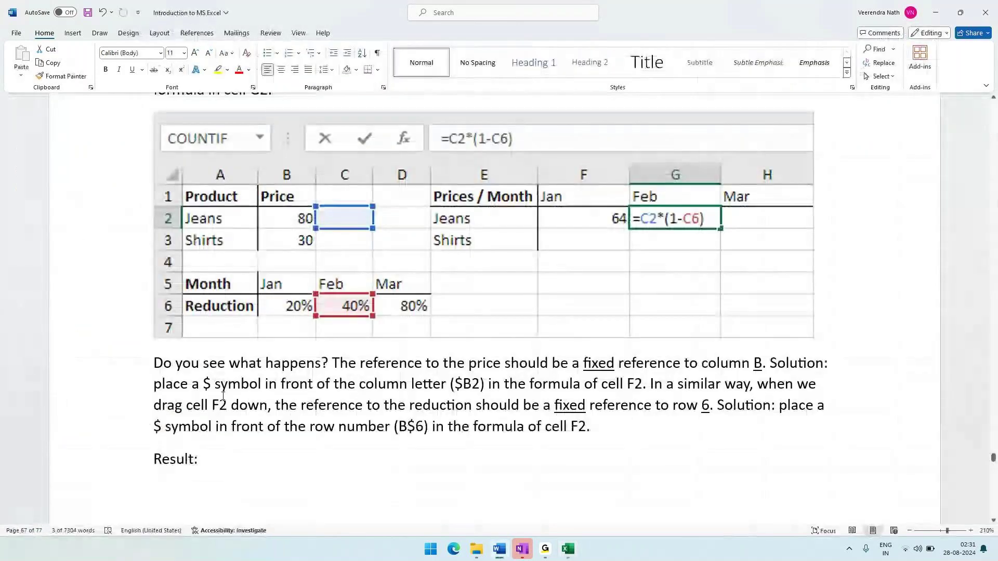
pyautogui.hotkey('alt', 'Tab')
pyautogui.click(226, 398)
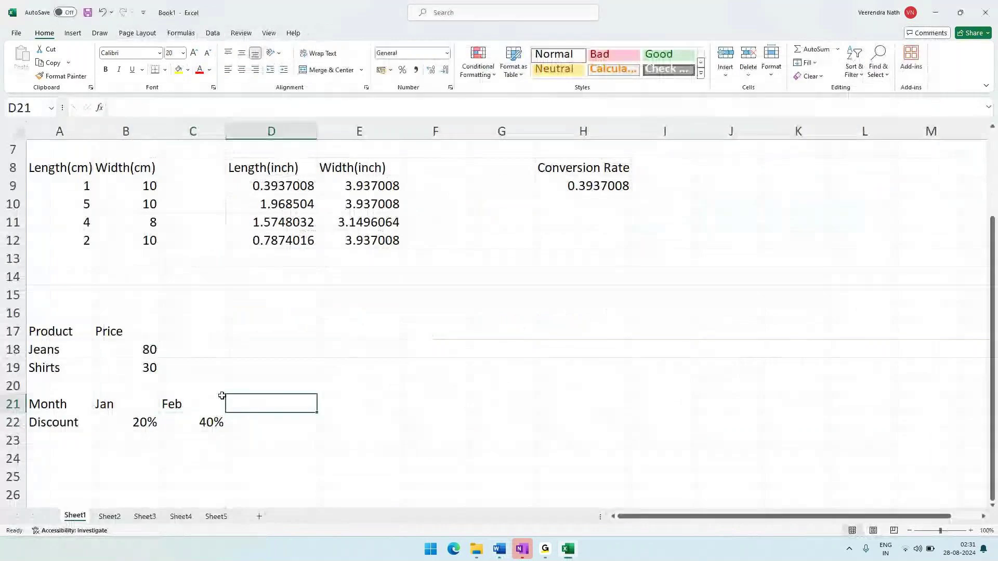
# Add the third month Mar in D21 with a discount of 80% in D22.
pyautogui.write('Mar')
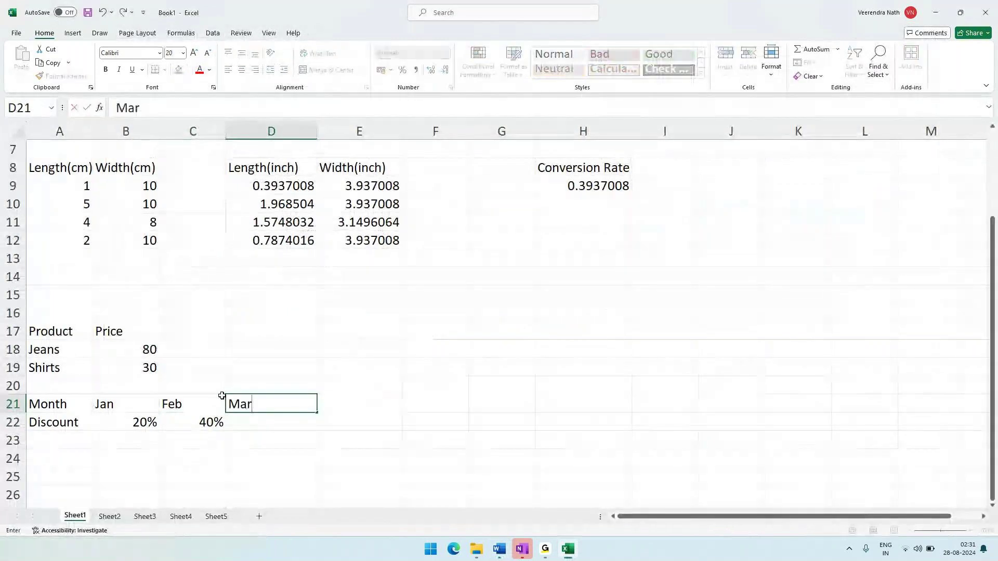
pyautogui.press('Return')
pyautogui.write('80')
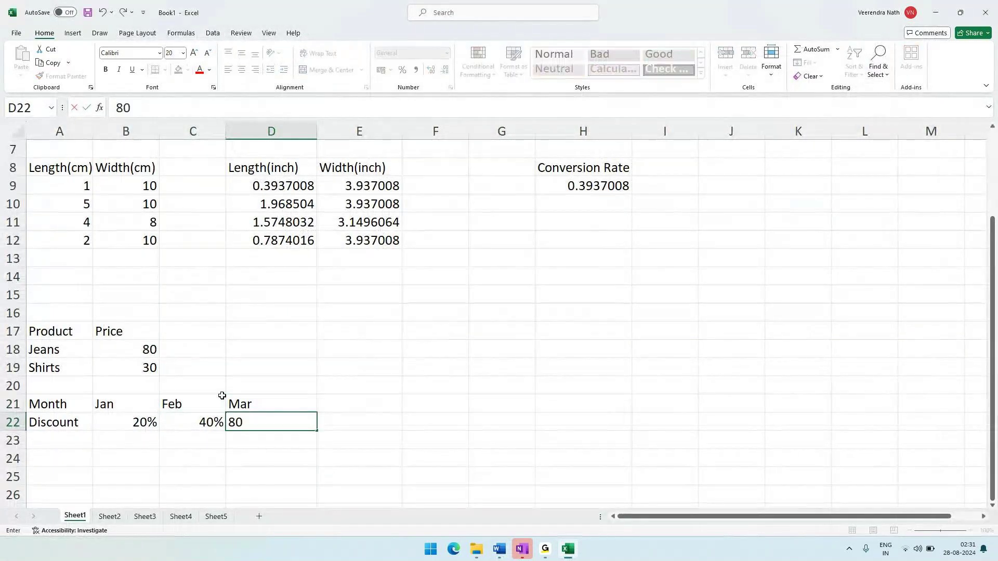
pyautogui.write('%')
# Enter Prices in F17 for the result table's heading, checking the document's example table.
pyautogui.click(439, 336)
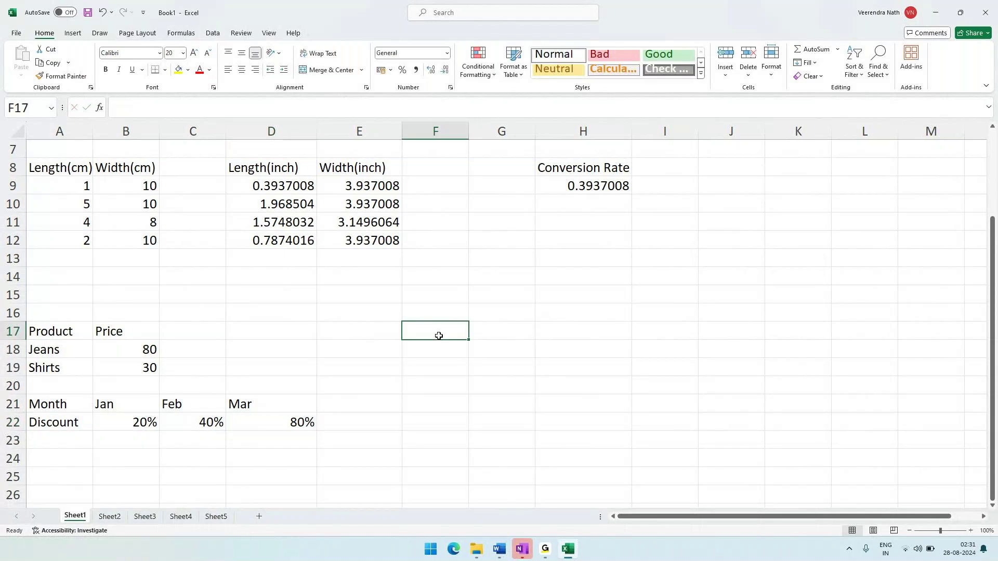
pyautogui.hotkey('alt', 'Tab')
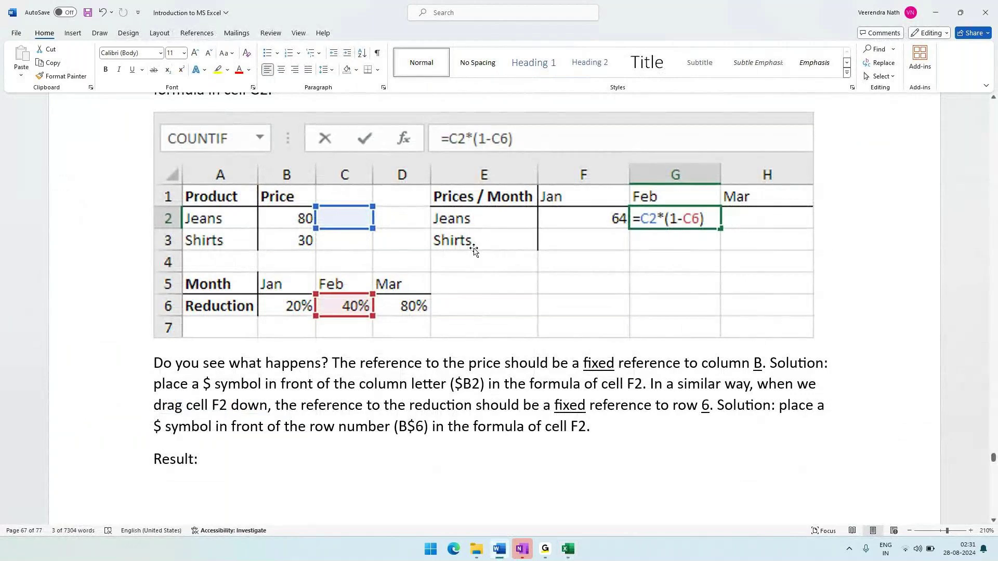
pyautogui.hotkey('alt', 'Tab')
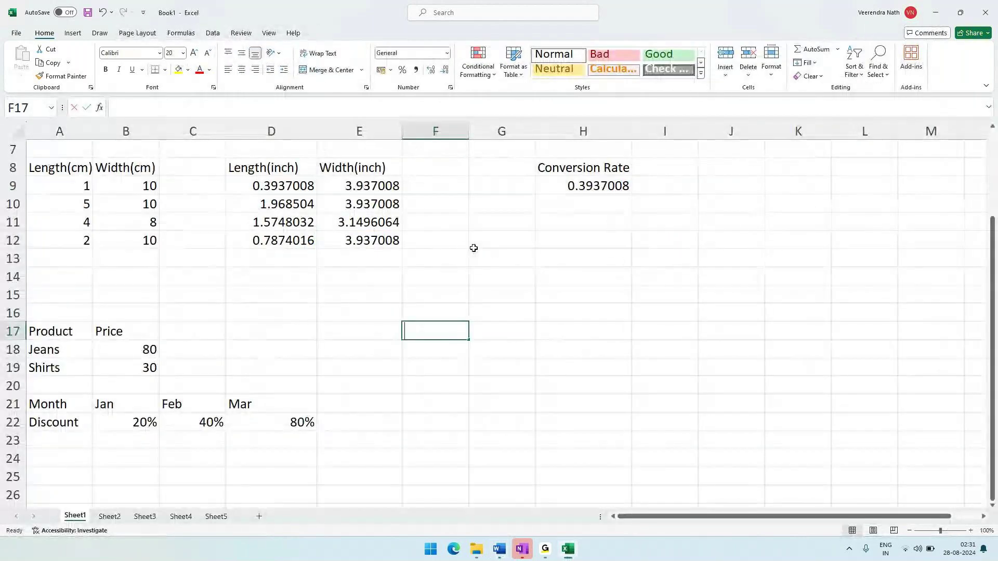
pyautogui.write('Prices')
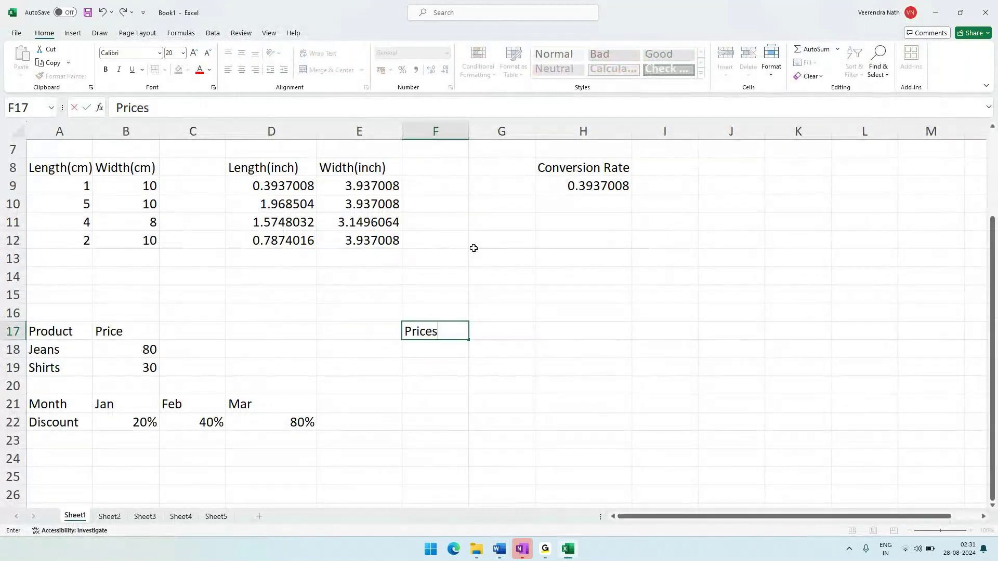
pyautogui.hotkey('alt', 'Tab')
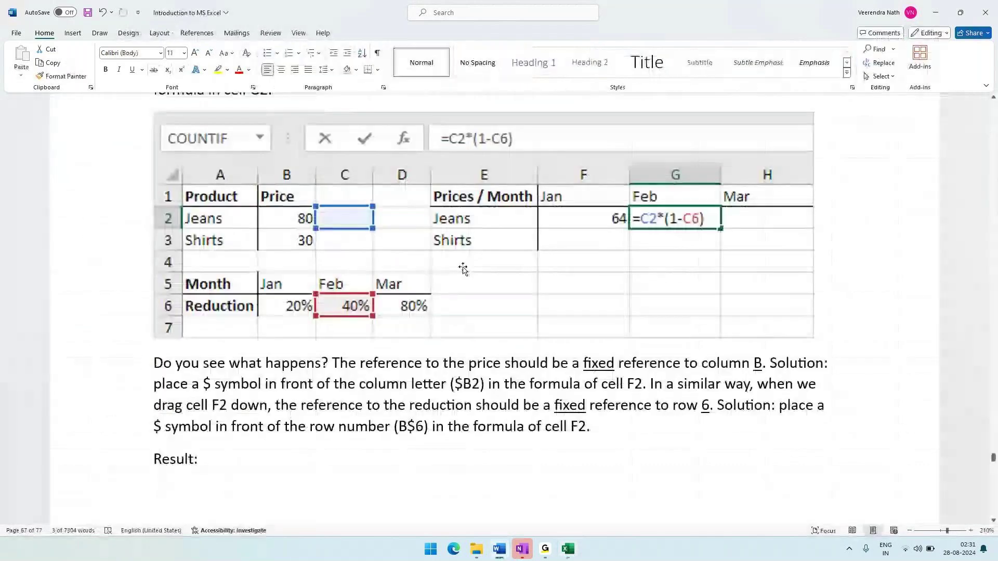
pyautogui.hotkey('alt', 'Tab')
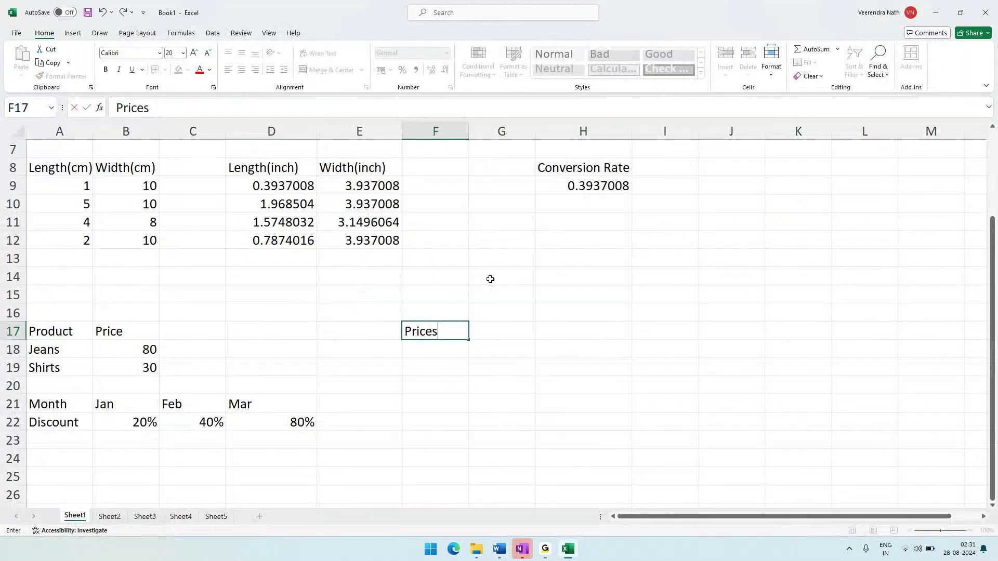
pyautogui.click(446, 331)
pyautogui.write('/Mont')
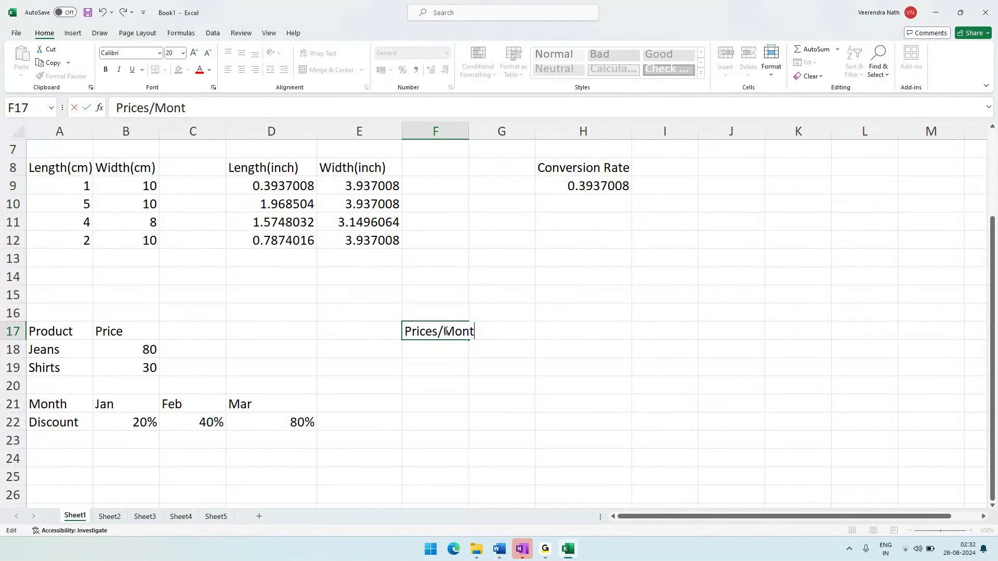
pyautogui.press('BackSpace')
pyautogui.press('BackSpace')
pyautogui.press('BackSpace')
pyautogui.press('BackSpace')
pyautogui.press('BackSpace')
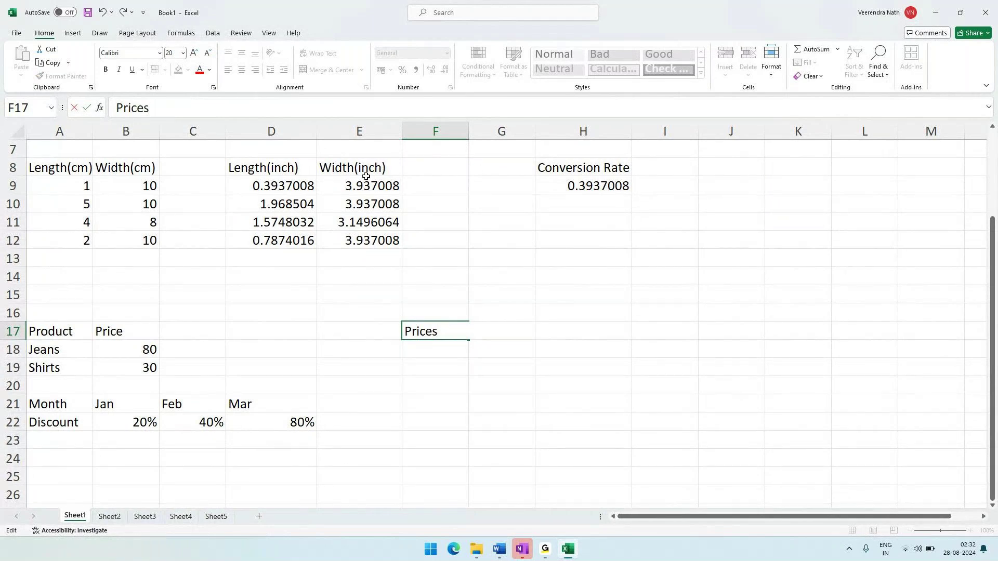
# Widen column F slightly and enter Prices\Month as the result table's heading in F17.
pyautogui.click(461, 167)
pyautogui.moveTo(468, 130); pyautogui.dragTo(492, 130)
pyautogui.click(446, 333)
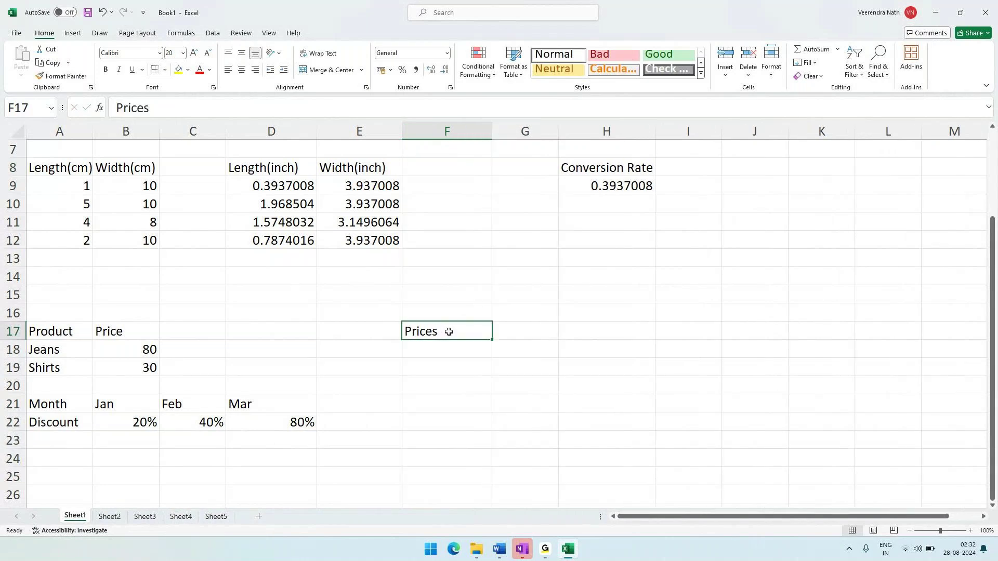
pyautogui.write('\\')
pyautogui.press('BackSpace')
pyautogui.write('Prices')
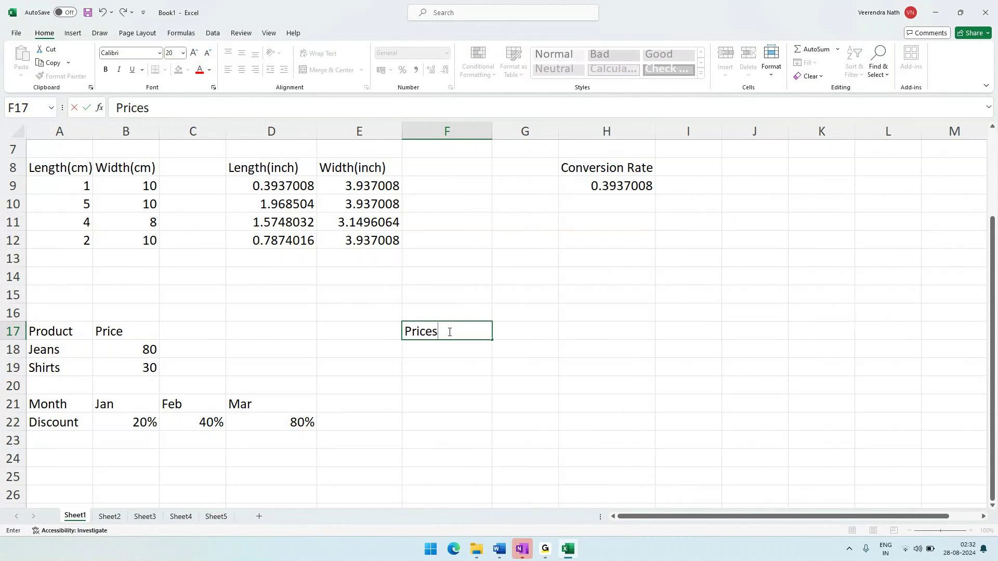
pyautogui.write('\\Month')
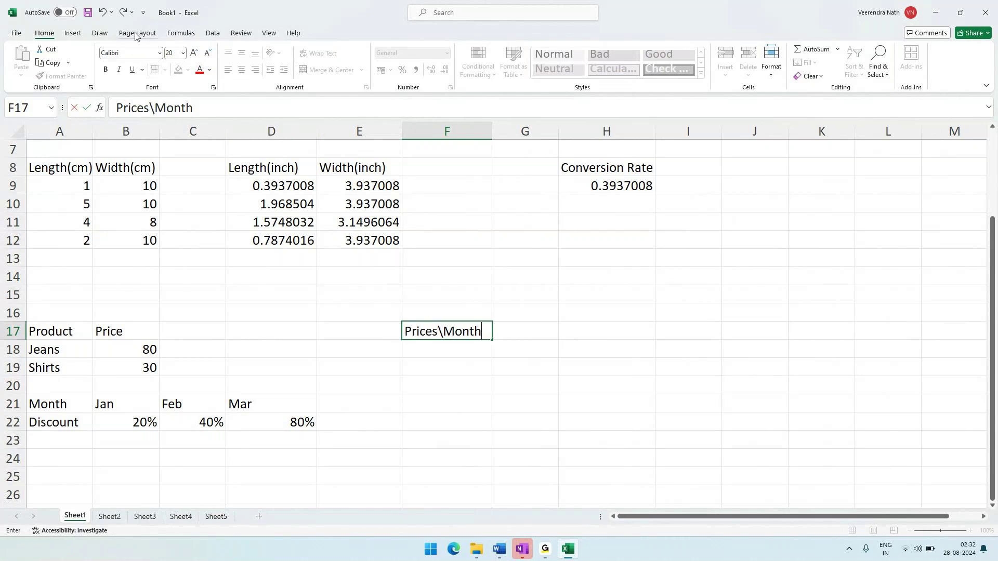
pyautogui.click(445, 348)
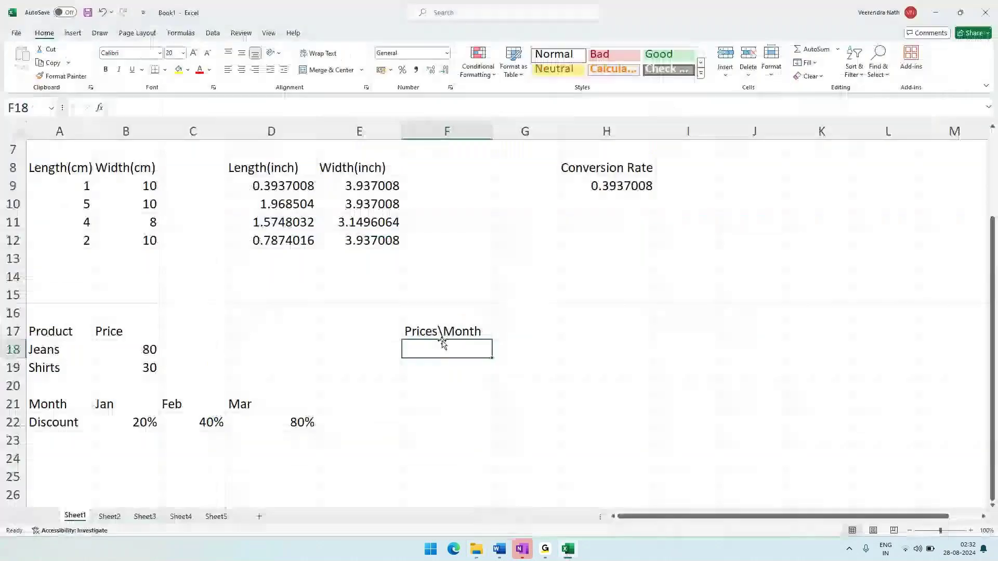
pyautogui.press('Up')
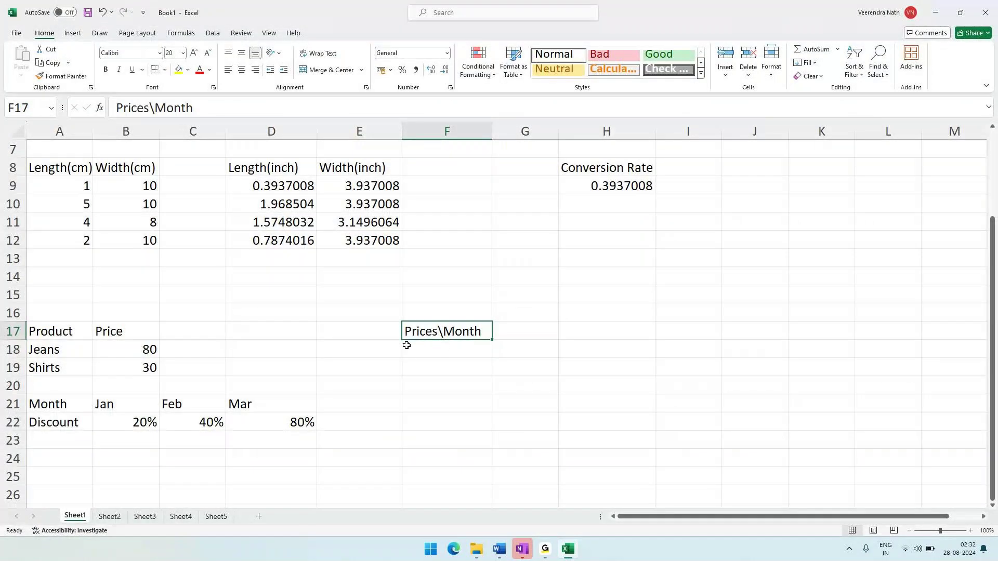
pyautogui.click(445, 351)
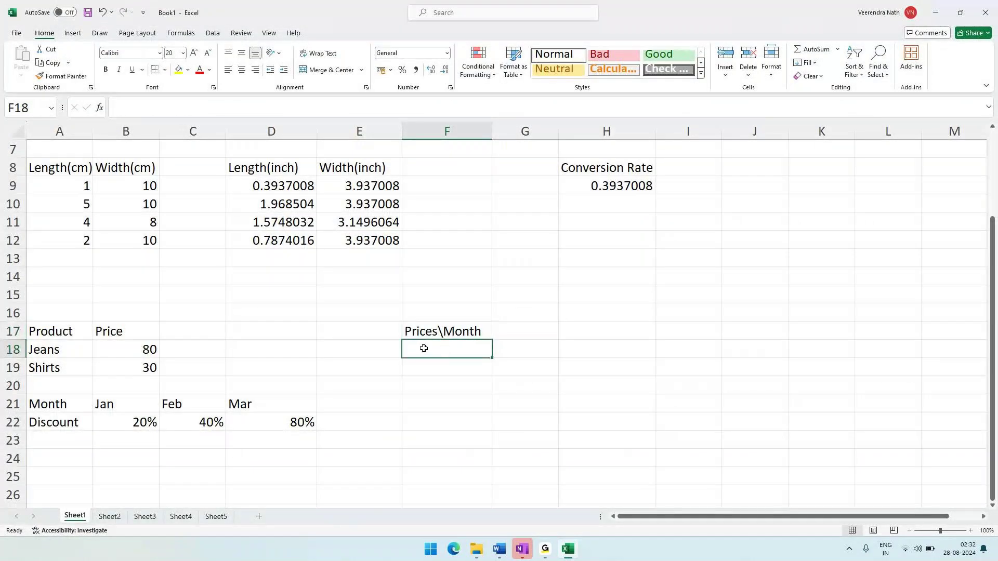
pyautogui.click(445, 337)
pyautogui.press('alt')
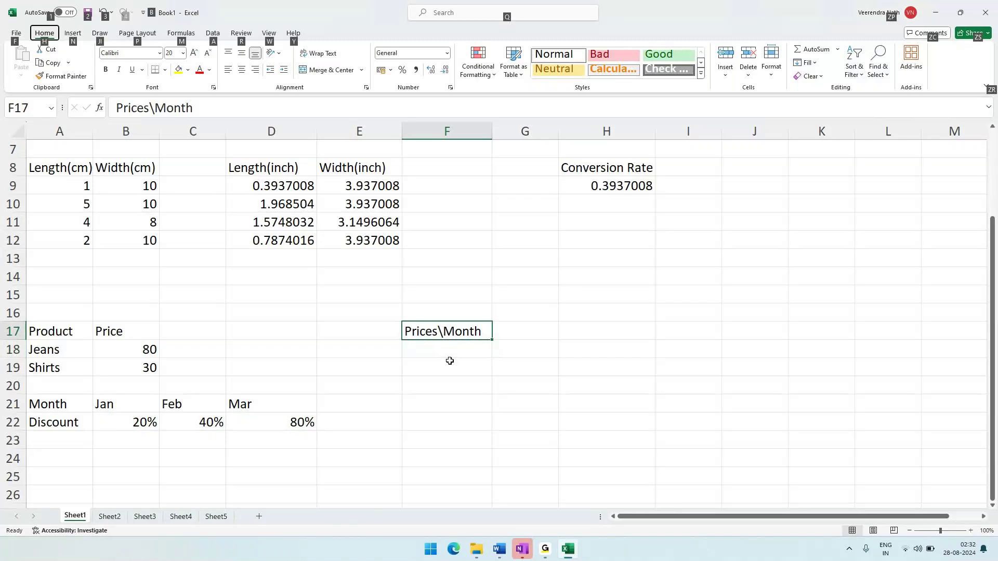
# Enter the product names Jeans in F18 and Shirts in F19, checking the document's example table.
pyautogui.click(444, 350)
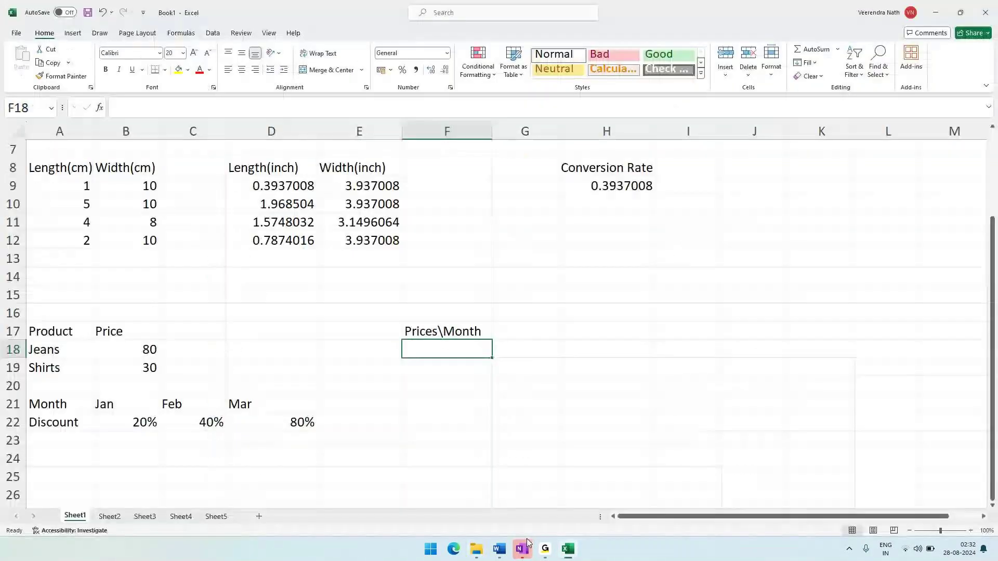
pyautogui.click(500, 549)
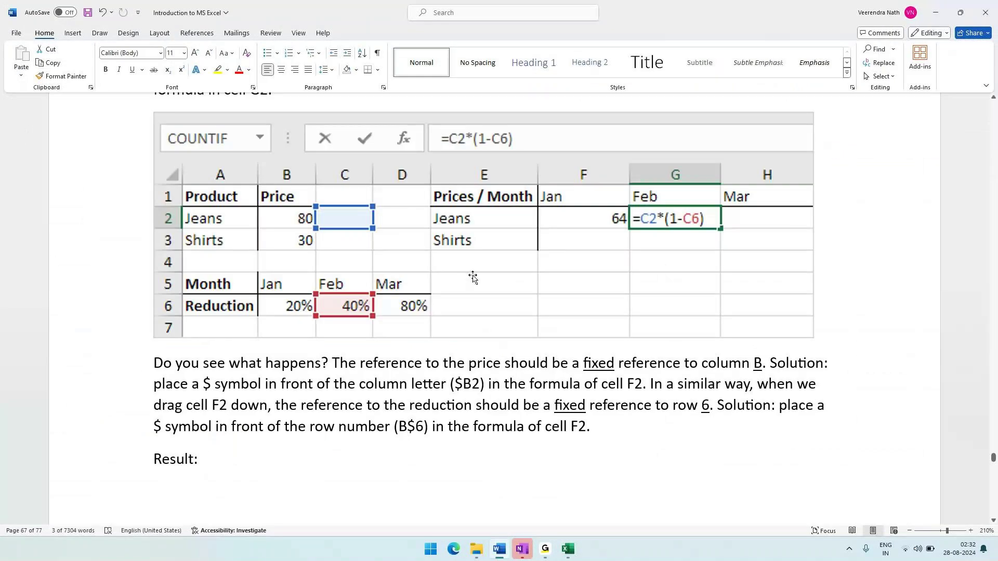
pyautogui.hotkey('alt', 'Tab')
pyautogui.write('Je')
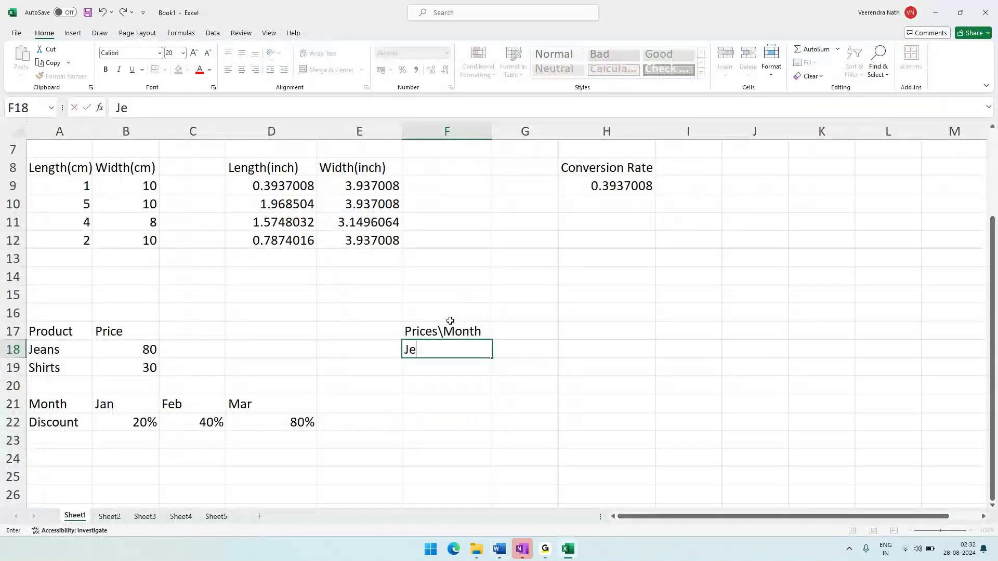
pyautogui.write('ans')
pyautogui.press('Return')
pyautogui.write('S')
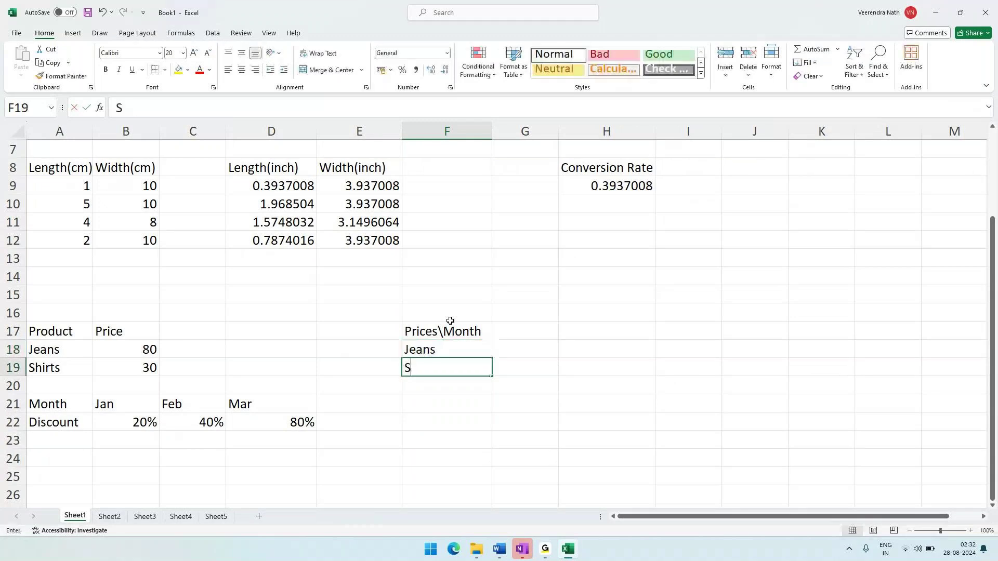
pyautogui.write('hirts')
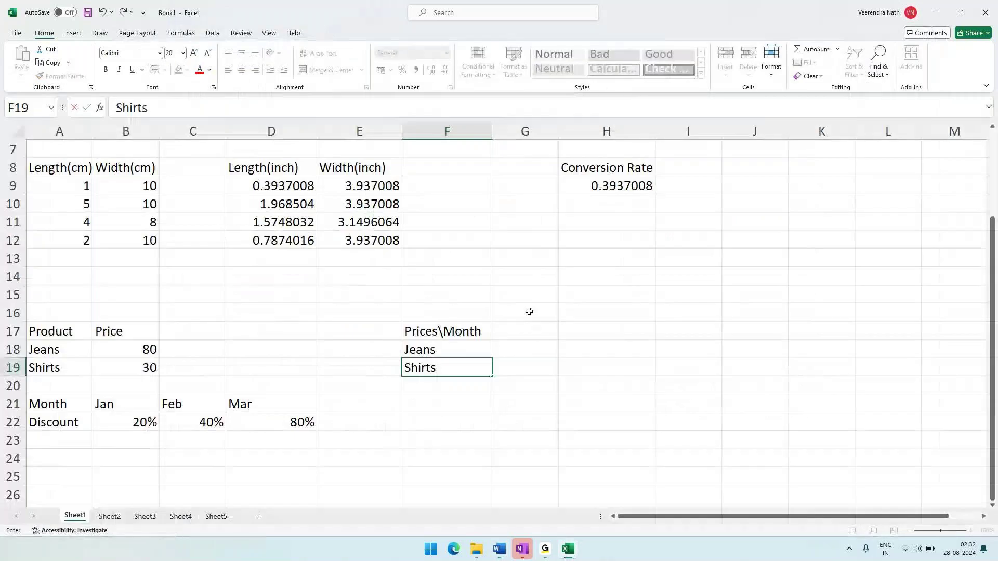
# Enter the month headings Jan, Feb and Mar in G17, H17 and I17.
pyautogui.click(525, 331)
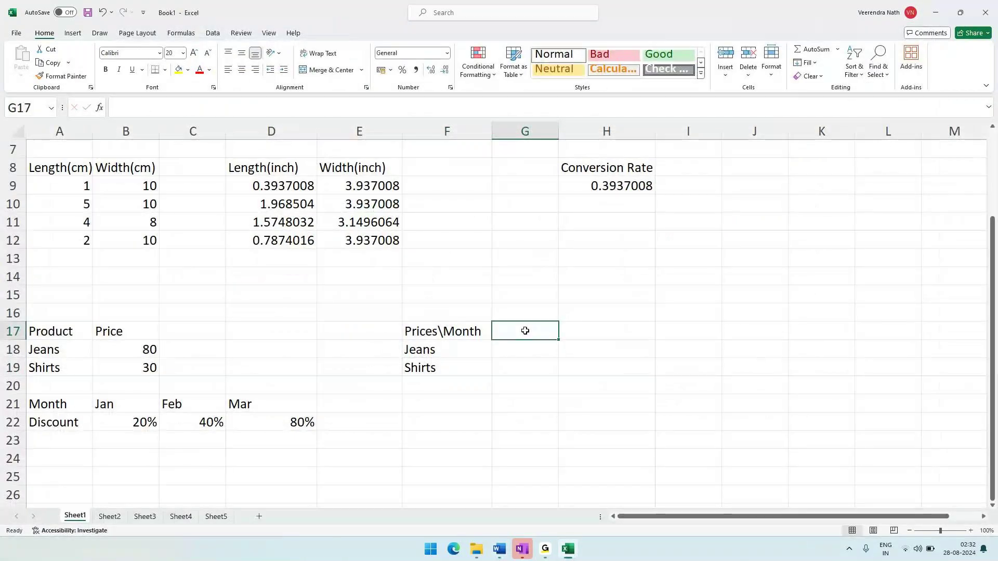
pyautogui.write('Jan')
pyautogui.press('Tab')
pyautogui.write('Feb')
pyautogui.press('Tab')
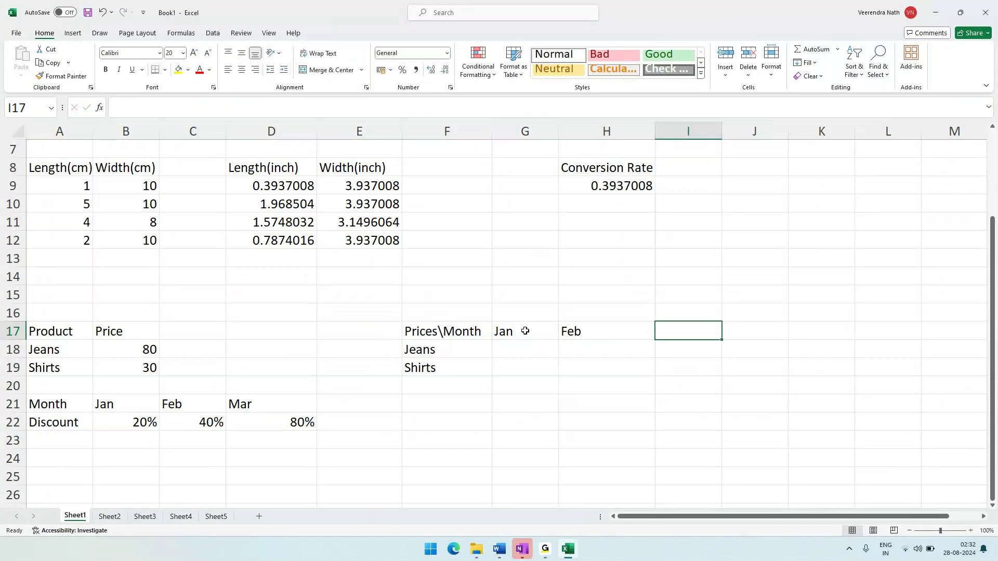
pyautogui.write('Mar')
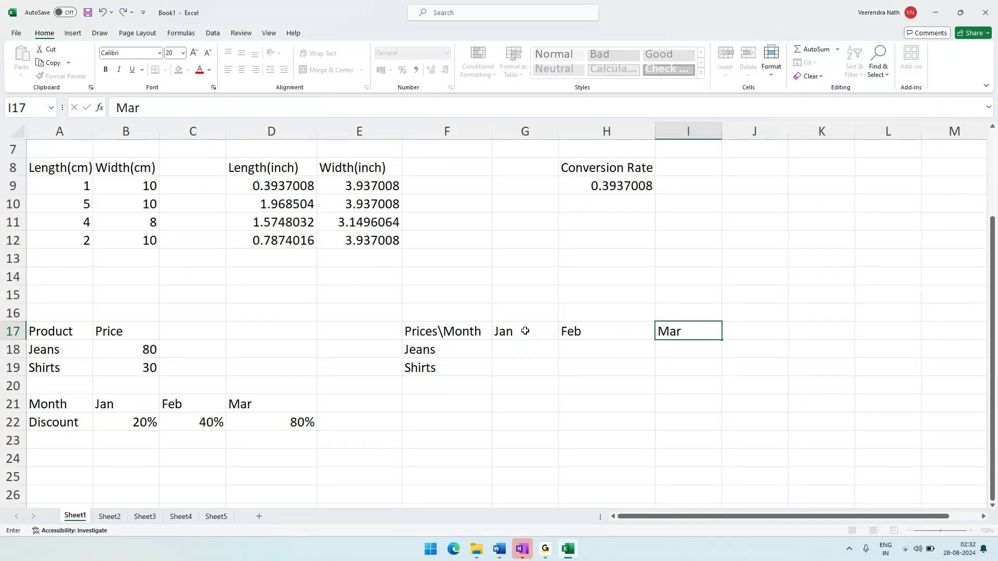
pyautogui.press('Return')
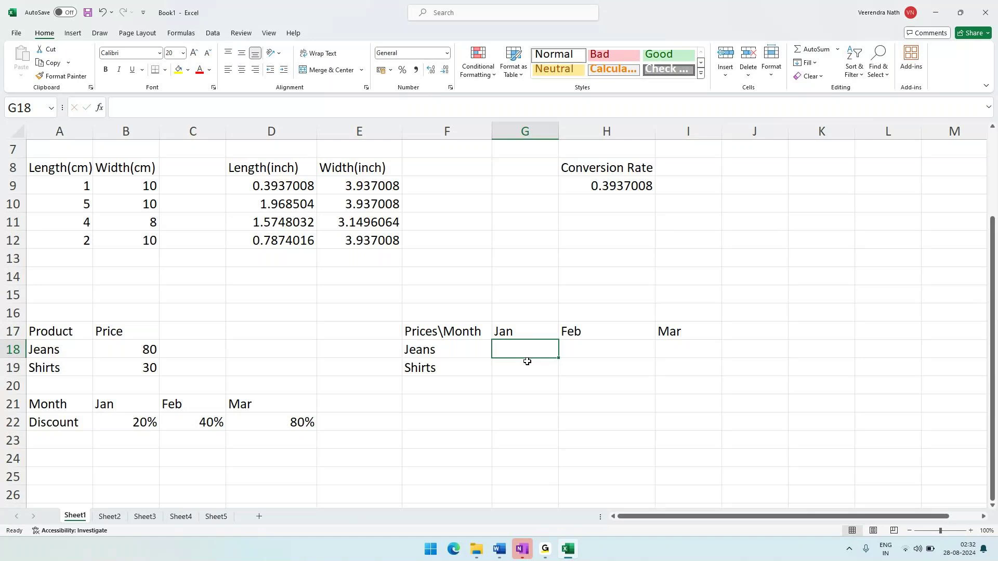
# Examine how the product prices and the January discount relate to the Jeans price cells in the result table.
pyautogui.click(125, 346)
pyautogui.moveTo(71, 334); pyautogui.dragTo(135, 372)
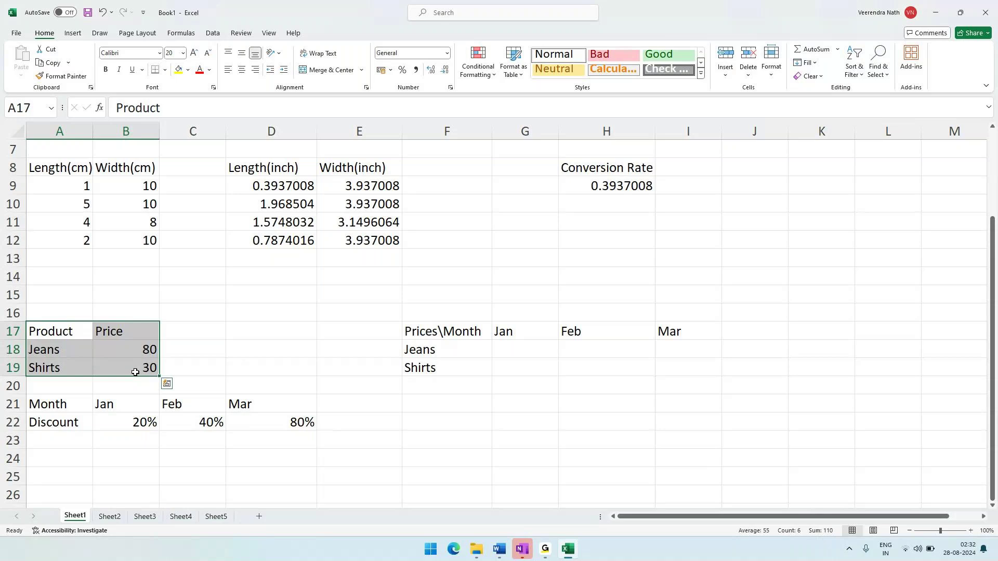
pyautogui.click(126, 423)
pyautogui.click(530, 355)
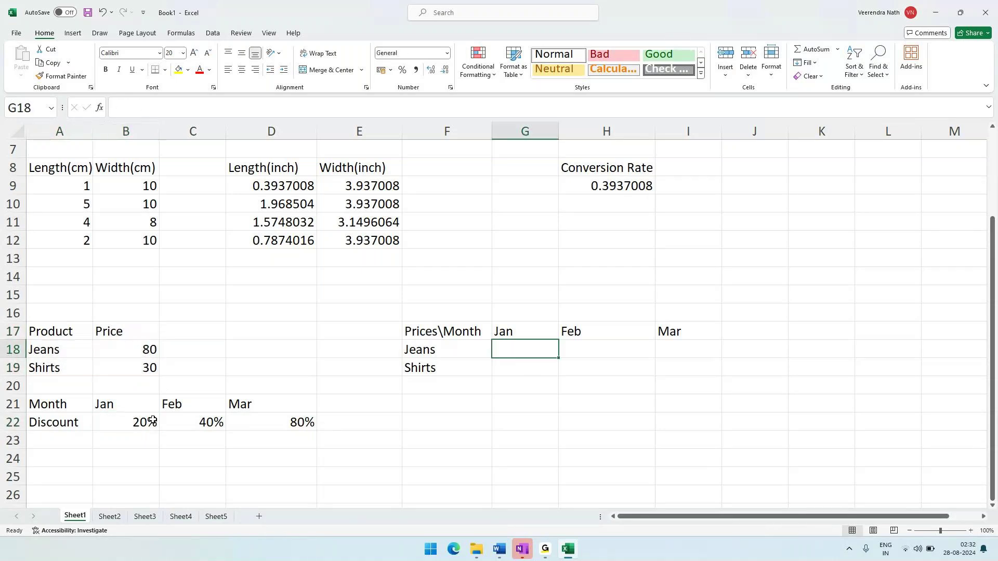
pyautogui.click(117, 418)
pyautogui.click(127, 349)
pyautogui.click(133, 425)
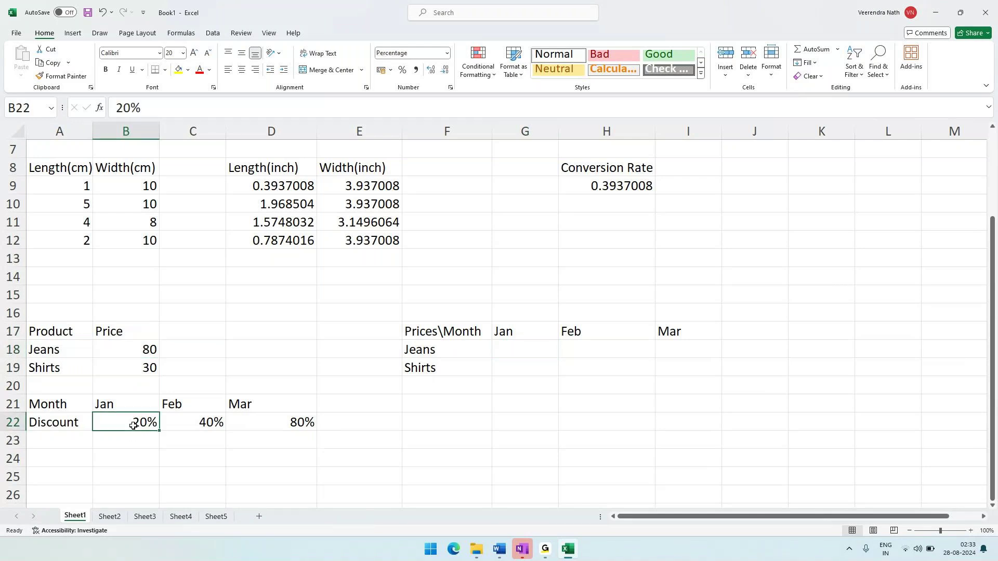
pyautogui.click(524, 350)
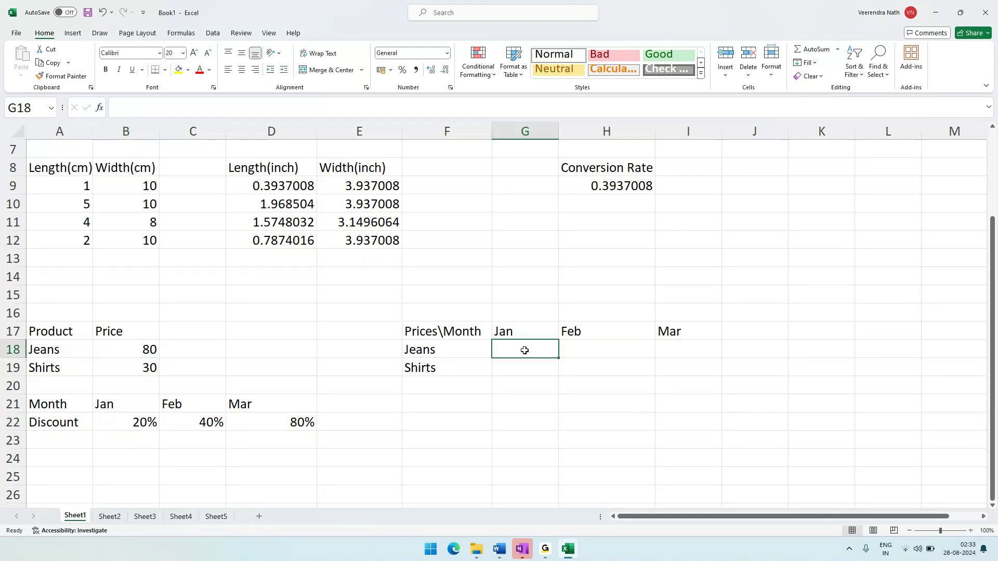
pyautogui.click(593, 347)
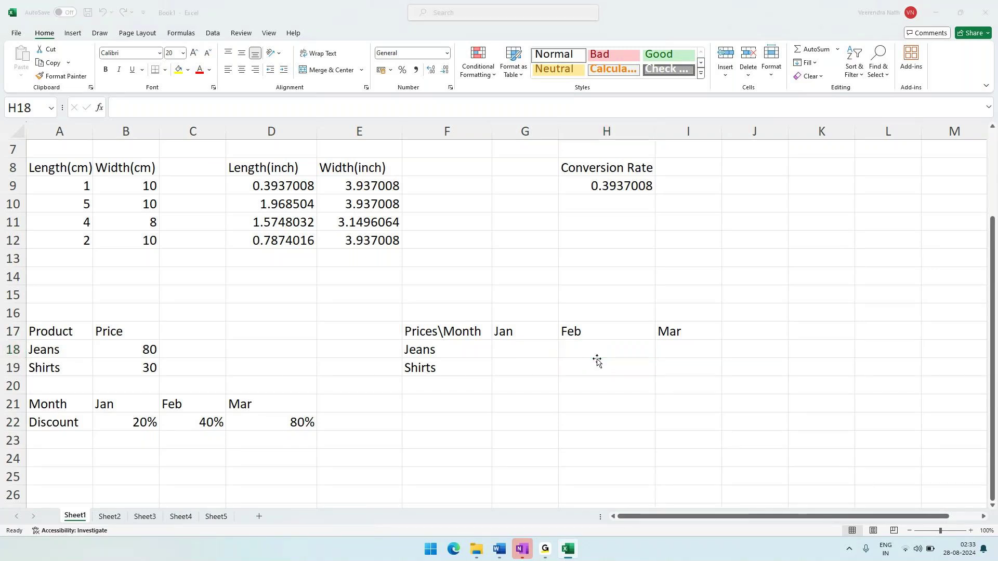
pyautogui.hotkey('alt', 'Tab')
pyautogui.press('alt')
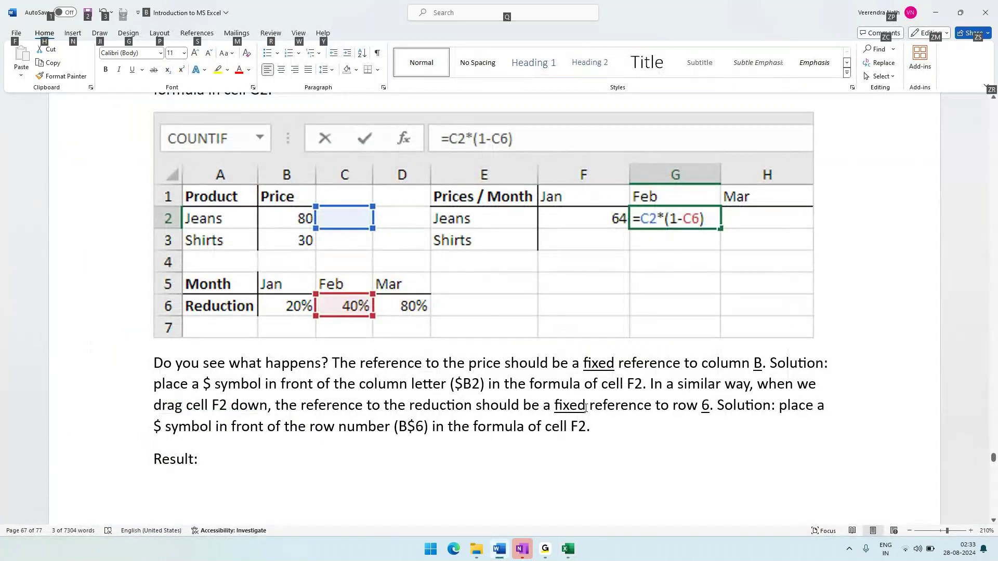
pyautogui.hotkey('alt', 'Tab')
pyautogui.click(525, 354)
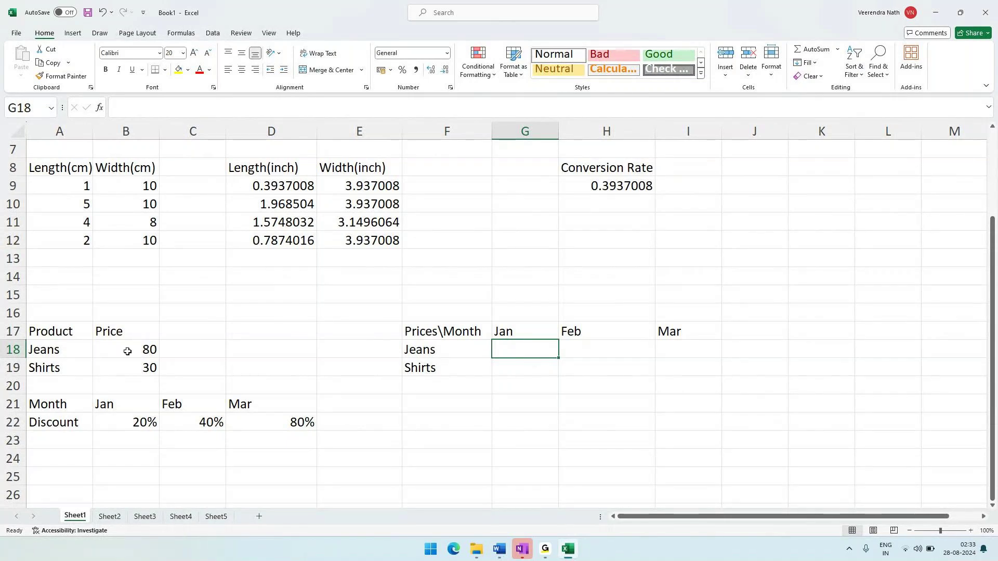
pyautogui.write('=')
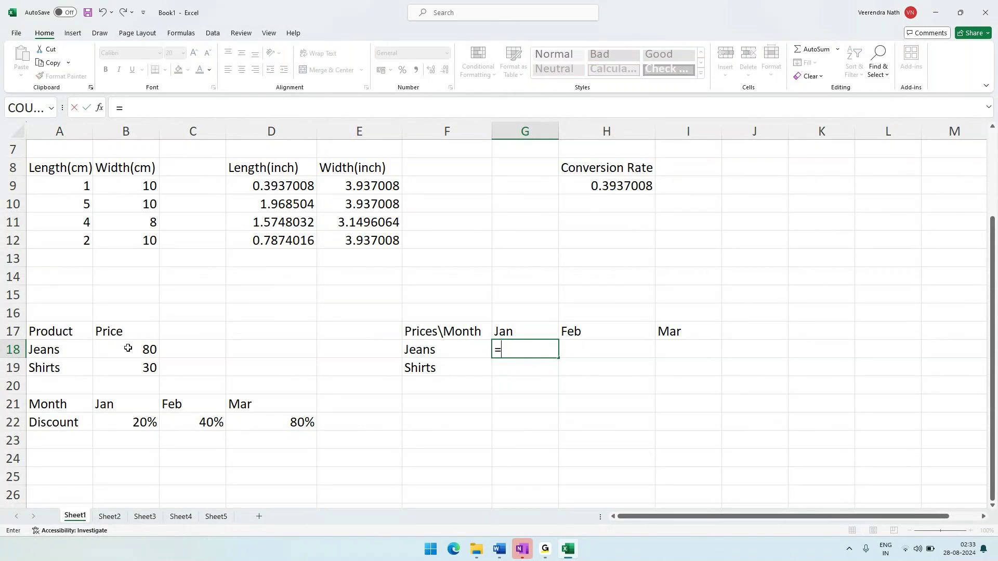
pyautogui.click(136, 348)
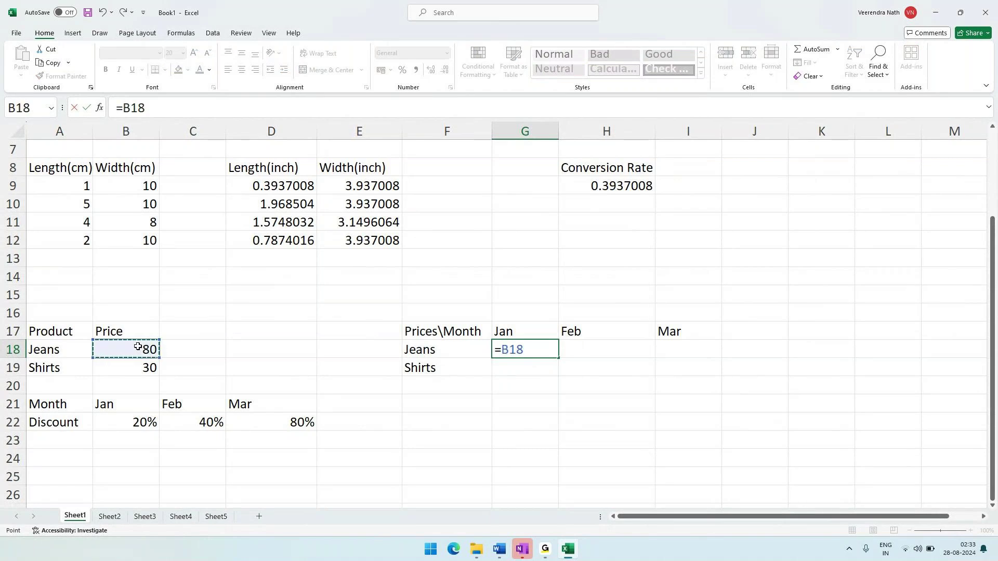
pyautogui.write('*')
pyautogui.press('BackSpace')
pyautogui.press('BackSpace')
pyautogui.press('BackSpace')
pyautogui.press('BackSpace')
pyautogui.press('BackSpace')
# Check the document's mixed-reference price formula, and start the Jeans January price in G18 with 80*(1-.
pyautogui.hotkey('alt', 'Tab')
pyautogui.scroll(-12, 289, 356)
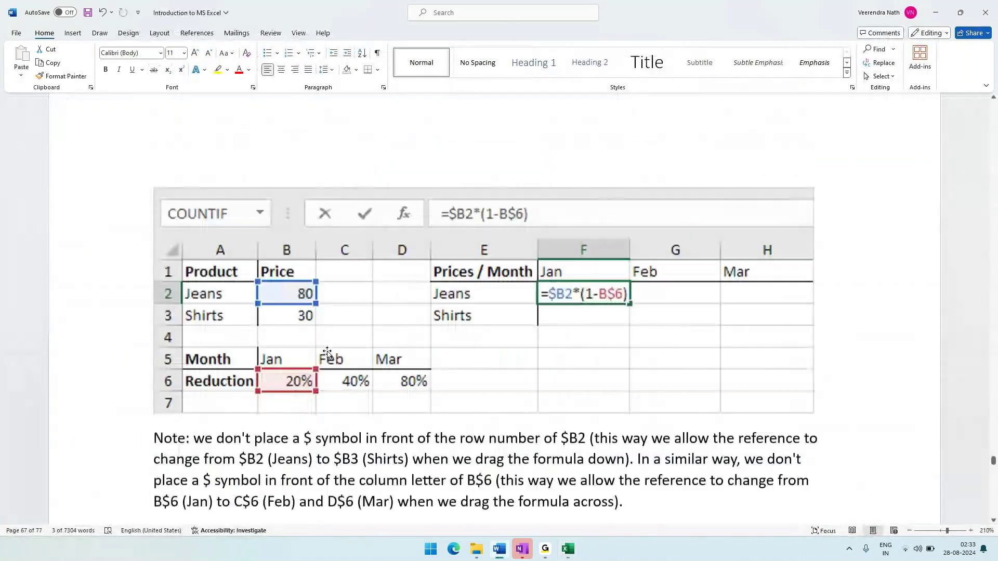
pyautogui.scroll(-1, 327, 353)
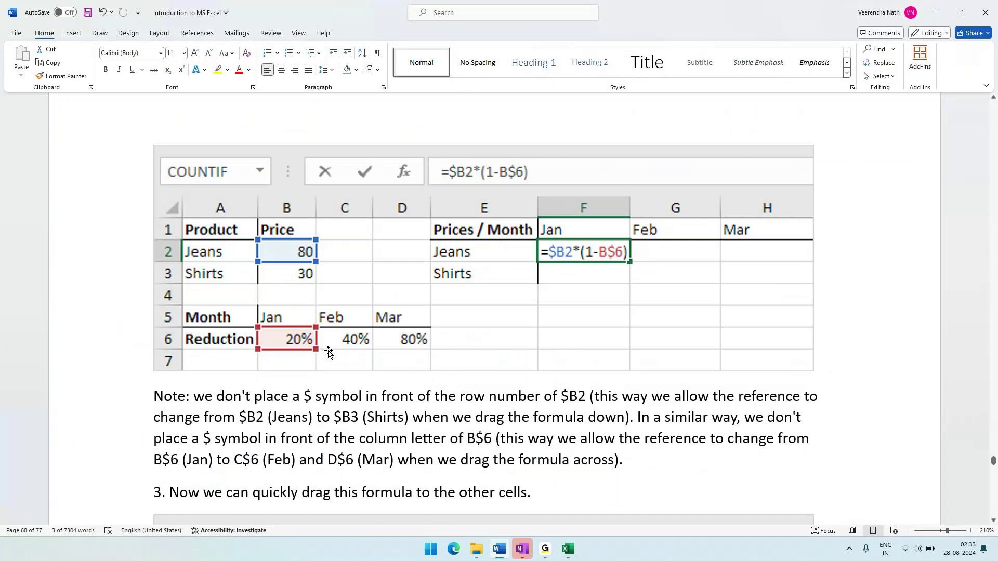
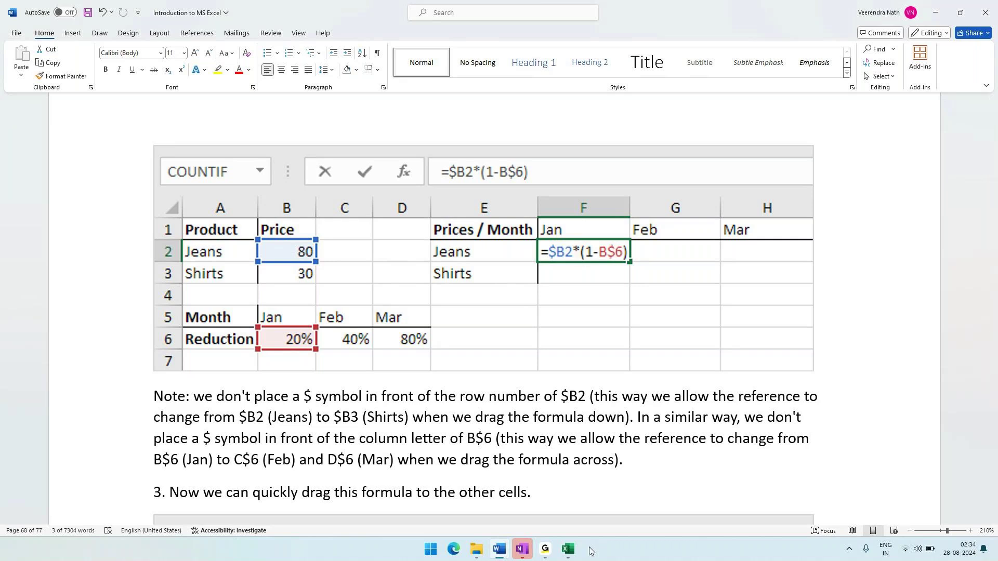
pyautogui.click(568, 550)
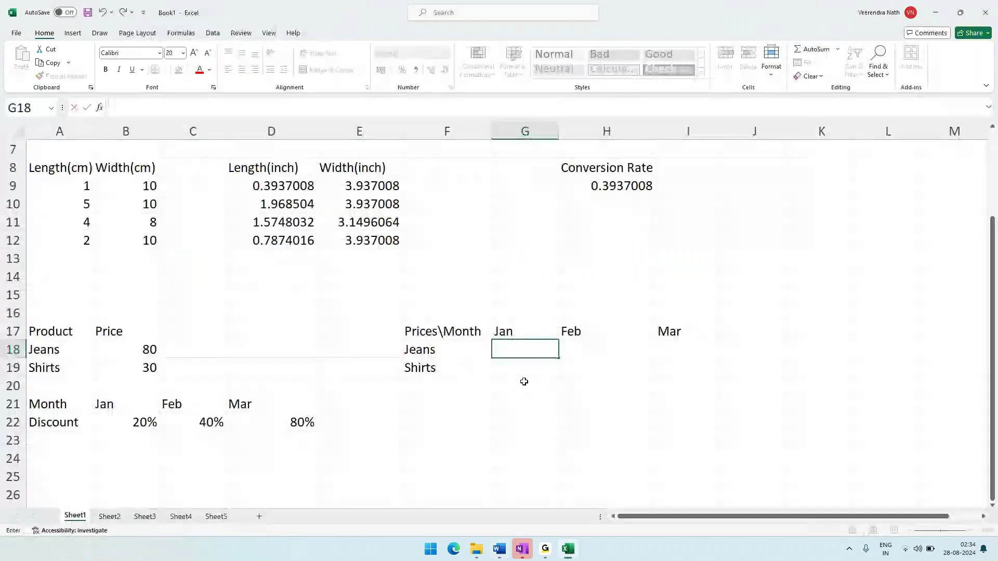
pyautogui.doubleClick(514, 350)
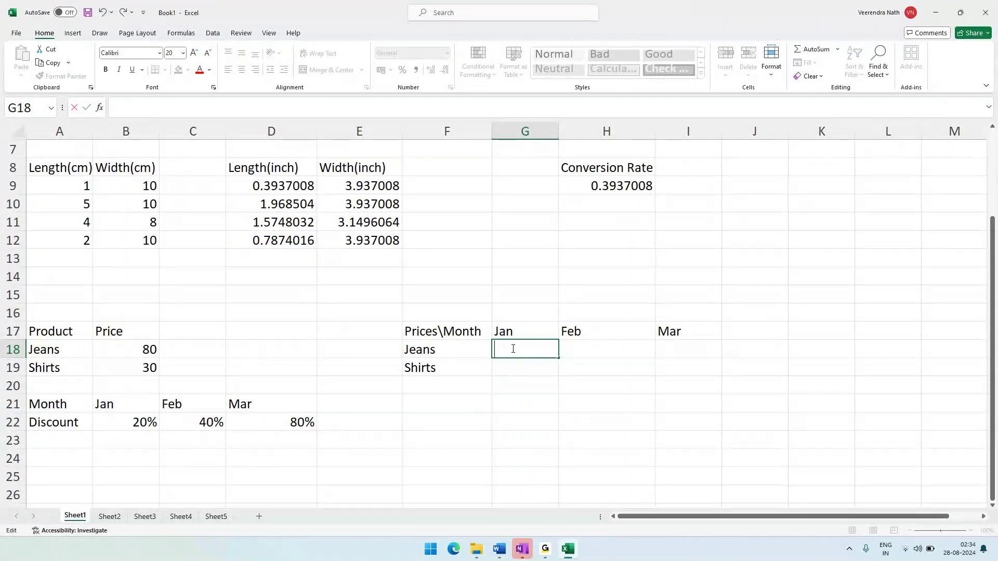
pyautogui.write('80*(1-')
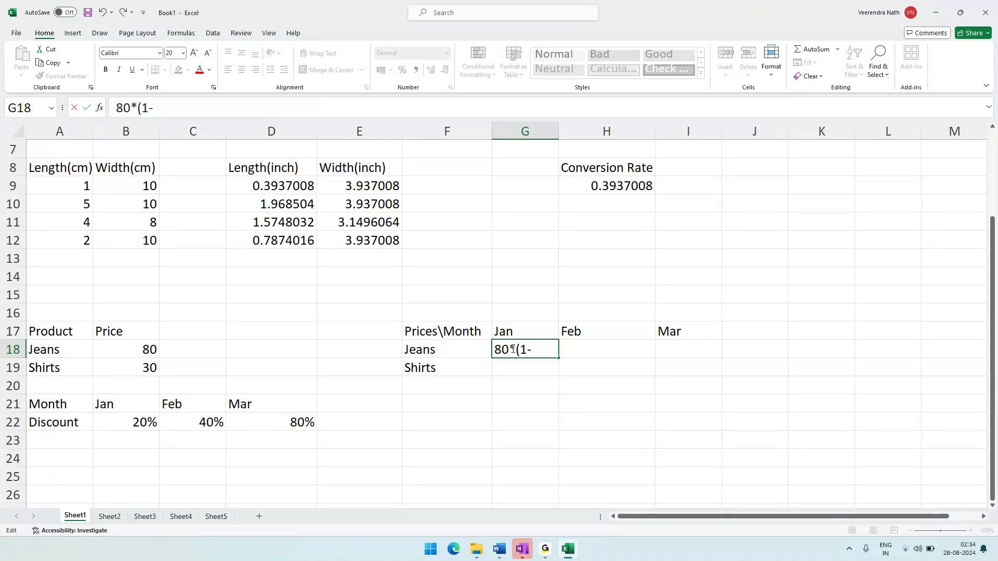
# Switch to OneNote and add a blank page to the Demos section.
pyautogui.click(521, 549)
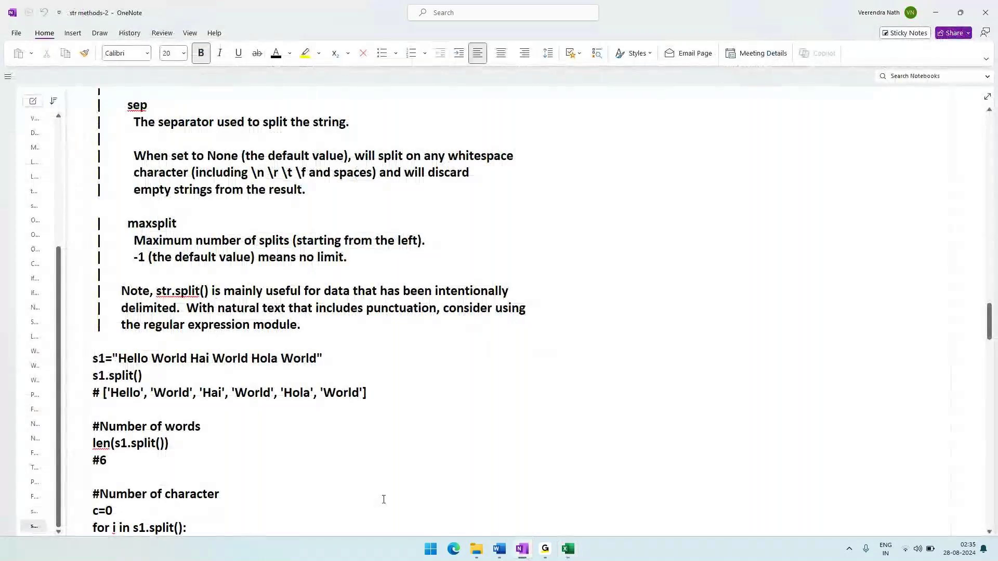
pyautogui.click(8, 77)
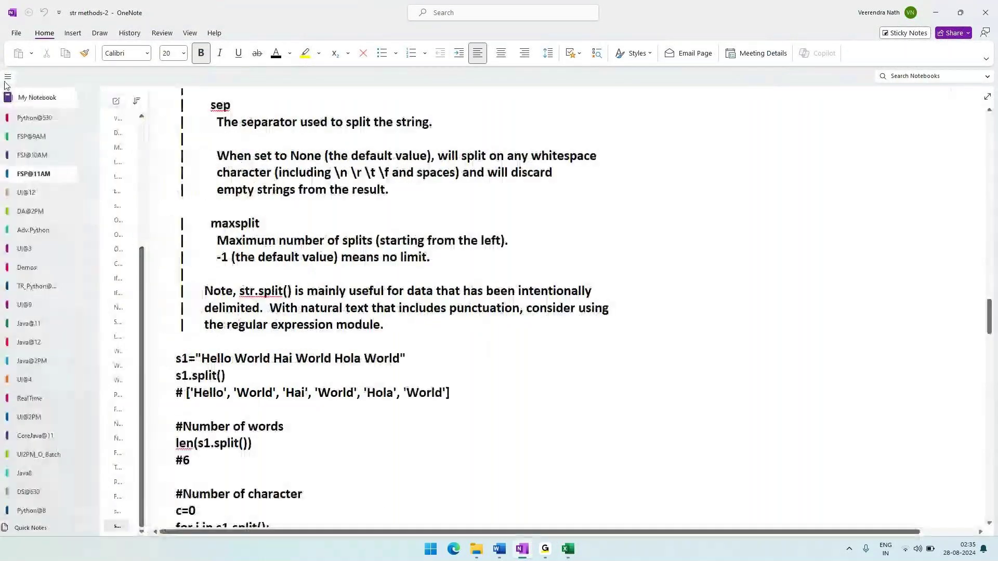
pyautogui.click(37, 266)
pyautogui.click(116, 101)
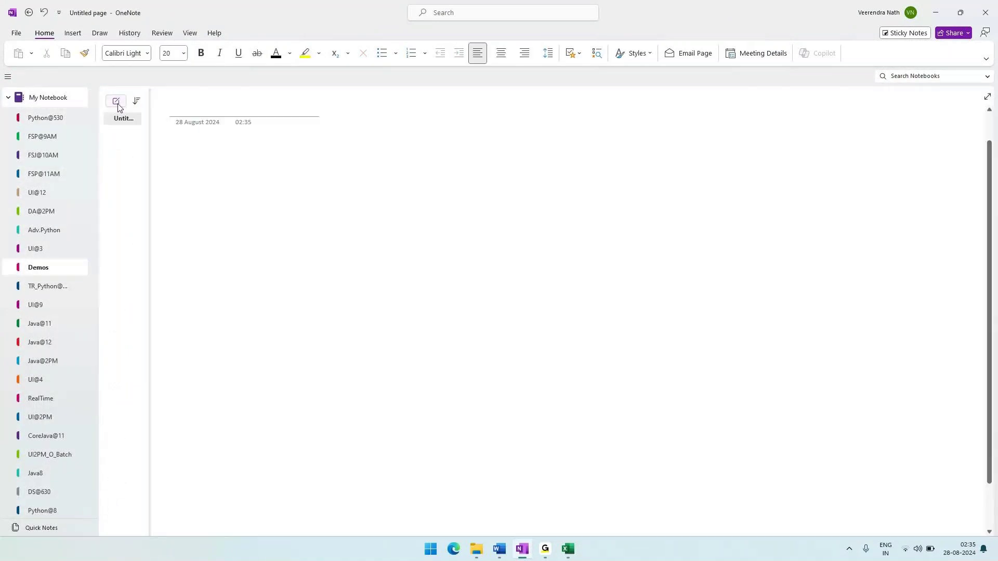
# Handwrite the example price 7000 with the discount 25% beneath it in red ink.
pyautogui.click(100, 32)
pyautogui.click(164, 52)
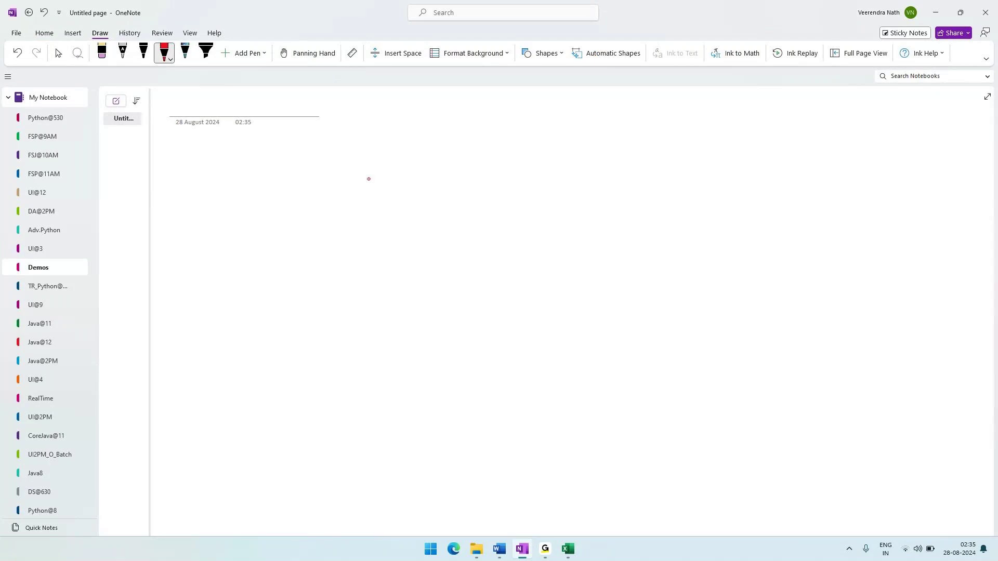
pyautogui.moveTo(366, 172)
pyautogui.mouseDown()
pyautogui.moveTo(382, 168)
pyautogui.moveTo(377, 191)
pyautogui.moveTo(395, 169)
pyautogui.moveTo(427, 165)
pyautogui.mouseUp()
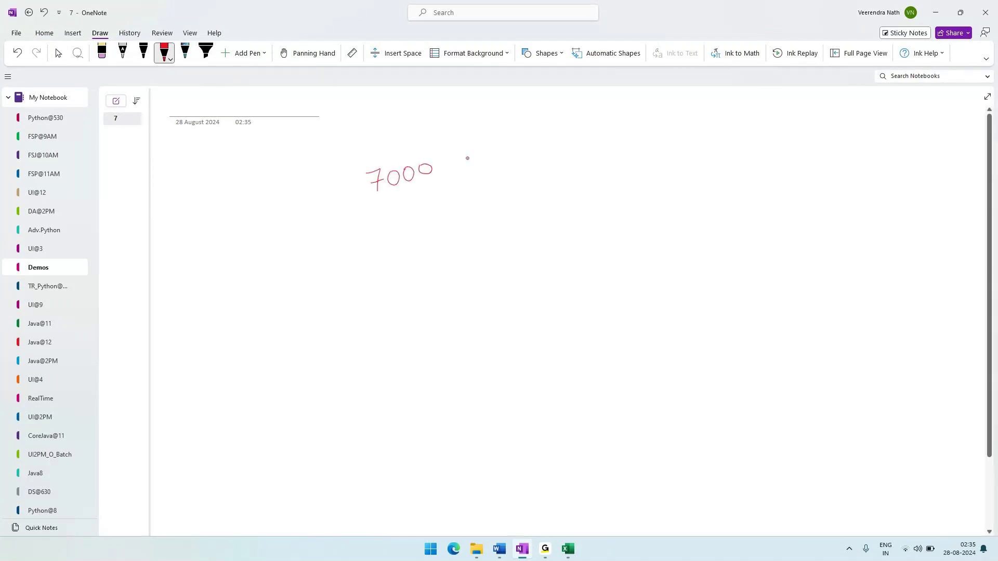
pyautogui.moveTo(412, 199)
pyautogui.mouseDown()
pyautogui.moveTo(410, 214)
pyautogui.moveTo(431, 209)
pyautogui.mouseUp()
pyautogui.moveTo(429, 201); pyautogui.dragTo(442, 196)
pyautogui.moveTo(450, 192); pyautogui.dragTo(445, 209)
pyautogui.moveTo(452, 209); pyautogui.dragTo(454, 211)
# Handwrite the discount calculation 7000 - (7000 * 25/100) in red beside the example values.
pyautogui.moveTo(486, 246)
pyautogui.mouseDown()
pyautogui.moveTo(497, 269)
pyautogui.moveTo(519, 248)
pyautogui.mouseUp()
pyautogui.moveTo(530, 246); pyautogui.dragTo(531, 247)
pyautogui.moveTo(537, 245)
pyautogui.mouseDown()
pyautogui.moveTo(541, 256)
pyautogui.moveTo(545, 243)
pyautogui.moveTo(583, 243)
pyautogui.moveTo(619, 217)
pyautogui.moveTo(613, 237)
pyautogui.mouseUp()
pyautogui.moveTo(631, 221); pyautogui.dragTo(660, 220)
pyautogui.moveTo(611, 198); pyautogui.dragTo(625, 251)
pyautogui.moveTo(677, 207)
pyautogui.mouseDown()
pyautogui.moveTo(689, 212)
pyautogui.moveTo(714, 197)
pyautogui.mouseUp()
pyautogui.moveTo(722, 186)
pyautogui.mouseDown()
pyautogui.moveTo(719, 196)
pyautogui.moveTo(730, 180)
pyautogui.moveTo(744, 201)
pyautogui.mouseUp()
pyautogui.moveTo(714, 220)
pyautogui.mouseDown()
pyautogui.moveTo(716, 232)
pyautogui.moveTo(745, 217)
pyautogui.mouseUp()
pyautogui.moveTo(742, 173); pyautogui.dragTo(752, 228)
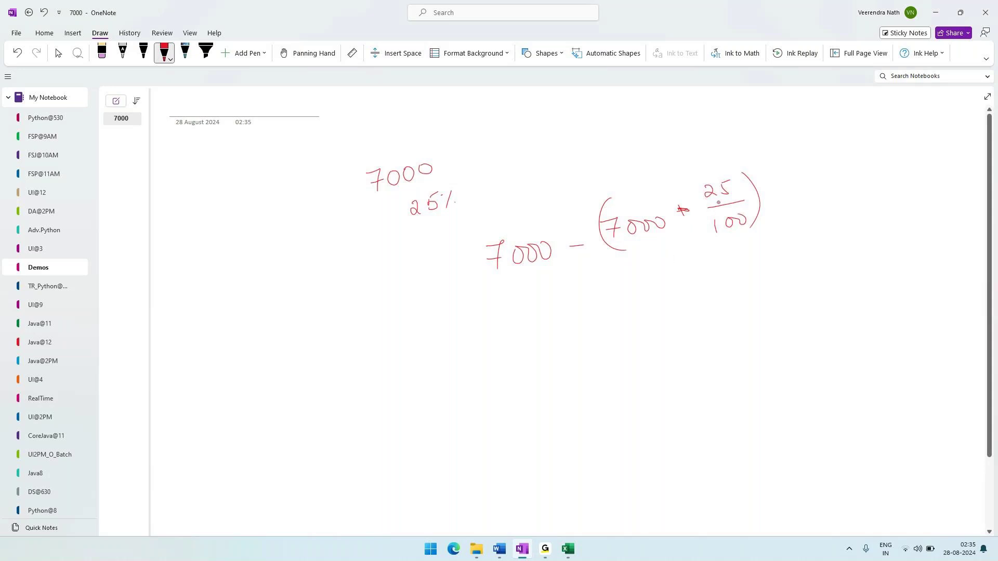
# Erase the fraction 25/100 inside the brackets and write 25% in its place in red.
pyautogui.click(102, 52)
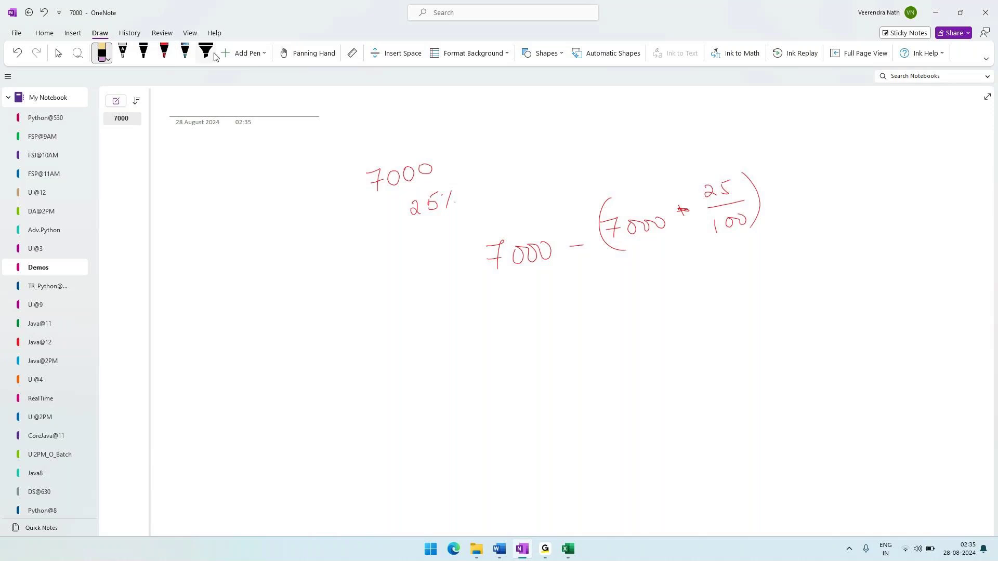
pyautogui.moveTo(749, 226); pyautogui.dragTo(697, 198)
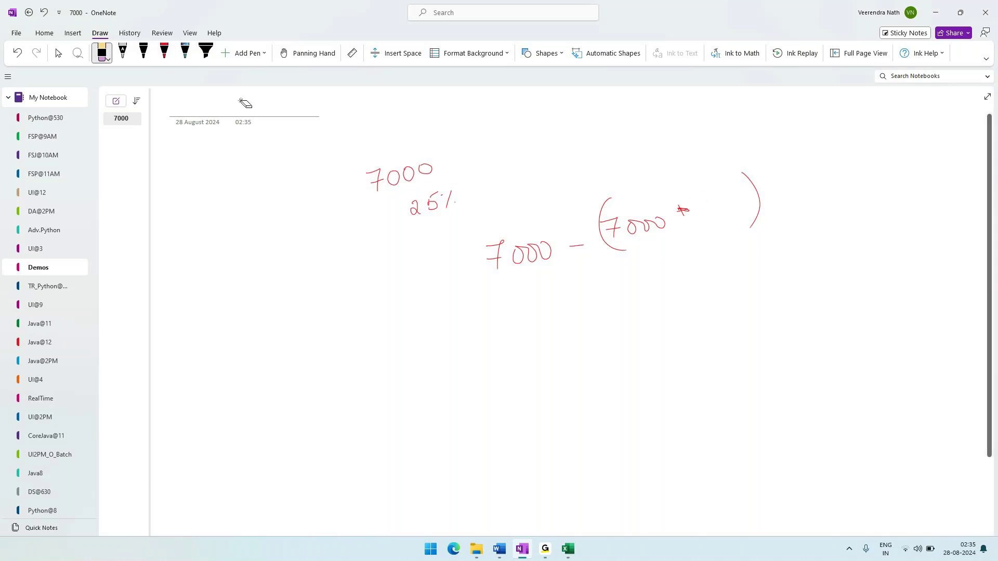
pyautogui.click(164, 52)
pyautogui.moveTo(704, 202); pyautogui.dragTo(714, 212)
pyautogui.moveTo(728, 202)
pyautogui.mouseDown()
pyautogui.moveTo(719, 211)
pyautogui.moveTo(734, 202)
pyautogui.mouseUp()
pyautogui.moveTo(746, 197); pyautogui.dragTo(737, 210)
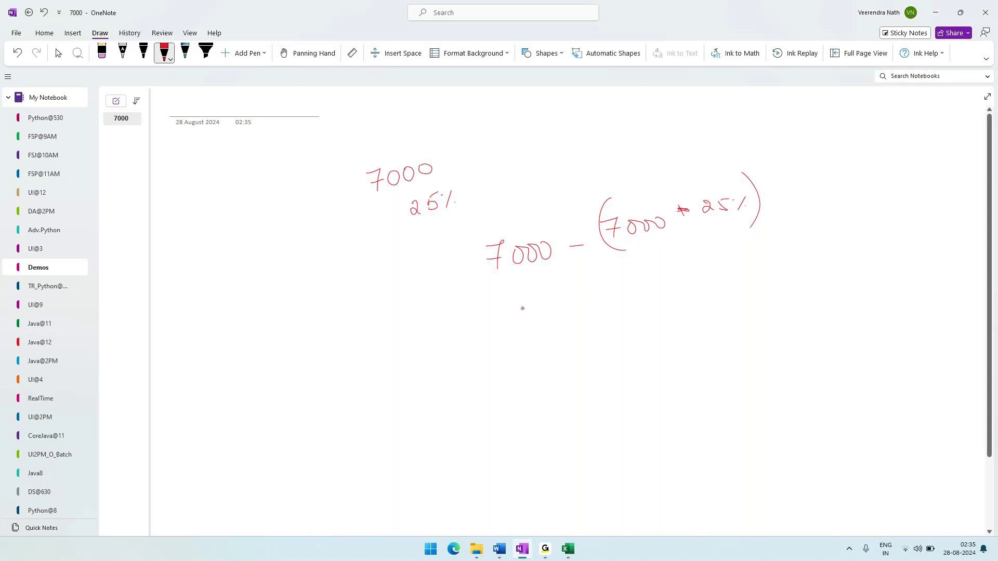
# Handwrite the expression 7000 - (1 * 25%) in red below the first calculation.
pyautogui.moveTo(511, 314)
pyautogui.mouseDown()
pyautogui.moveTo(516, 331)
pyautogui.moveTo(524, 323)
pyautogui.mouseUp()
pyautogui.moveTo(536, 317); pyautogui.dragTo(592, 304)
pyautogui.moveTo(613, 275)
pyautogui.mouseDown()
pyautogui.moveTo(619, 313)
pyautogui.moveTo(654, 280)
pyautogui.mouseUp()
pyautogui.moveTo(670, 272); pyautogui.dragTo(690, 278)
pyautogui.moveTo(687, 268); pyautogui.dragTo(696, 266)
pyautogui.moveTo(702, 269); pyautogui.dragTo(702, 269)
pyautogui.moveTo(710, 266); pyautogui.dragTo(710, 275)
pyautogui.moveTo(712, 254); pyautogui.dragTo(715, 281)
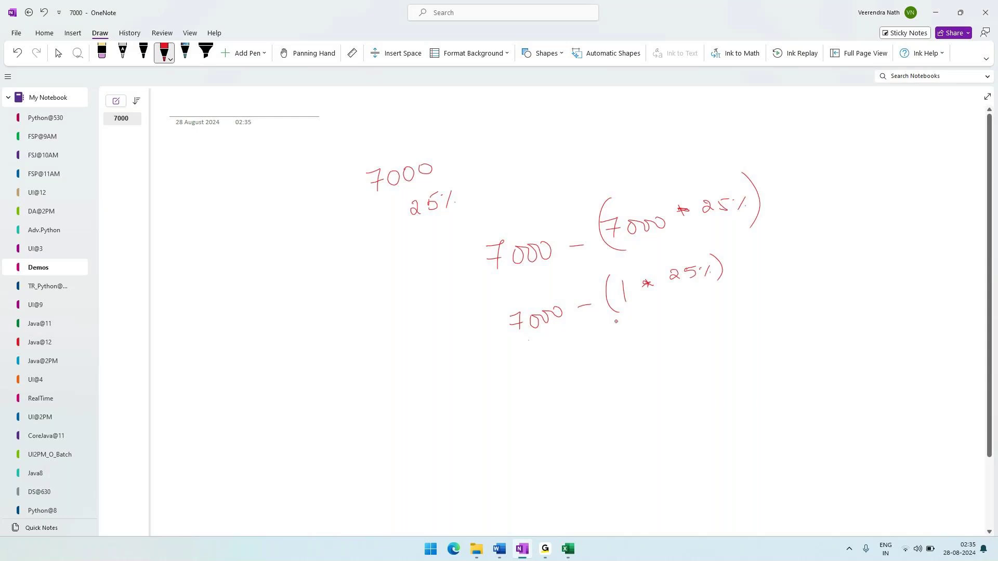
# Check the document's formula, and replace 1 * with a black 1 - inside the second expression's brackets.
pyautogui.hotkey('alt', 'Tab')
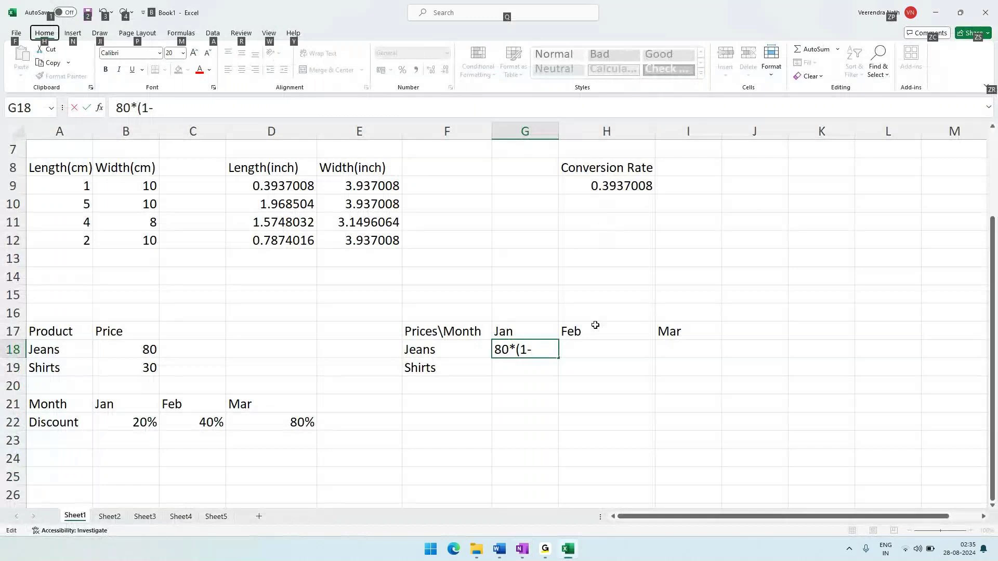
pyautogui.hotkey('alt', 'Tab')
pyautogui.press('alt')
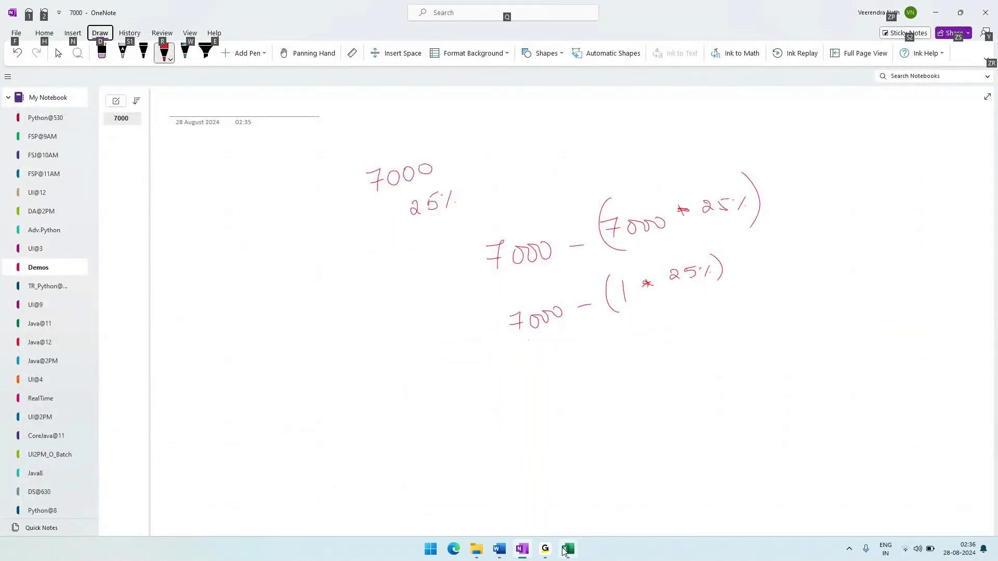
pyautogui.click(500, 554)
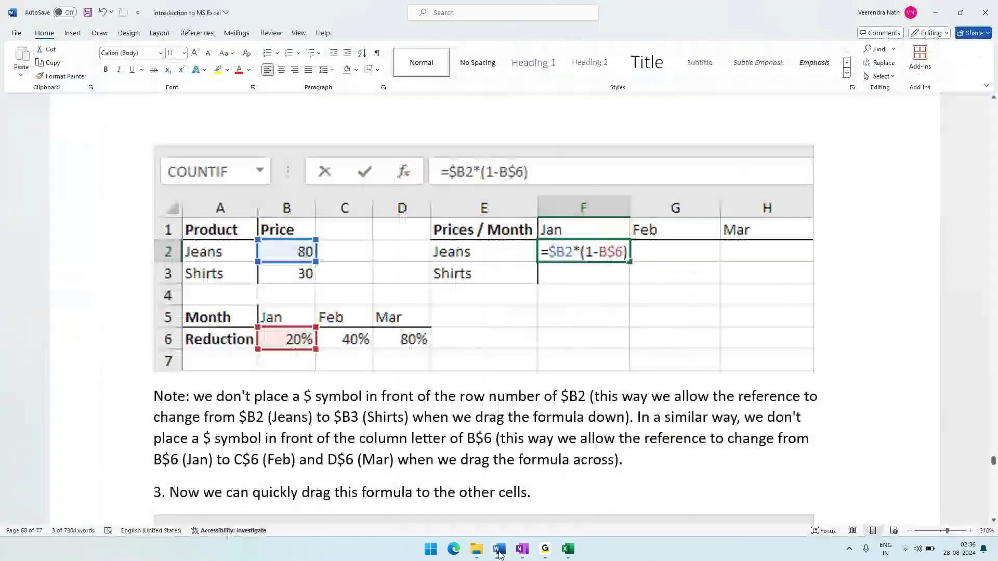
pyautogui.hotkey('alt', 'Tab')
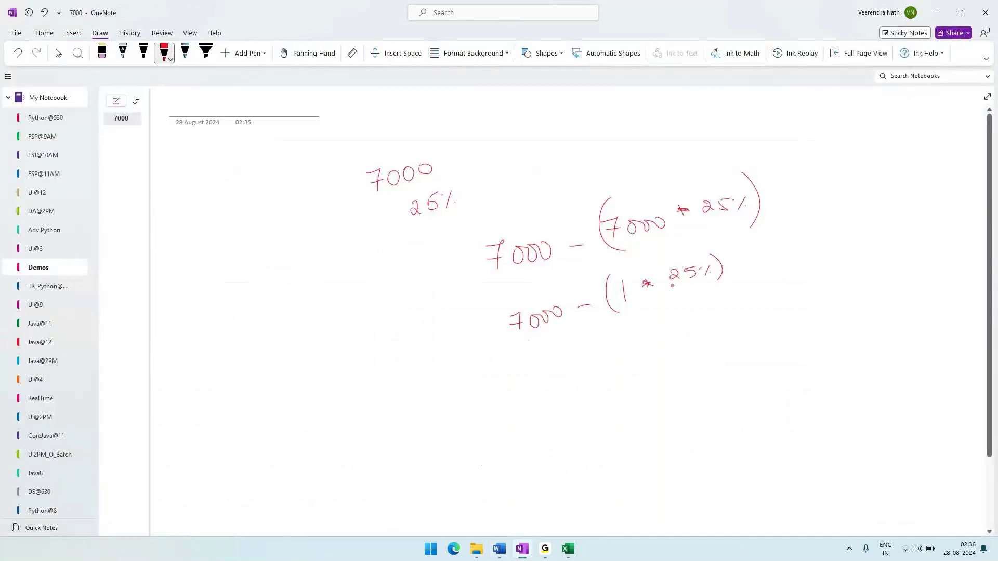
pyautogui.click(102, 52)
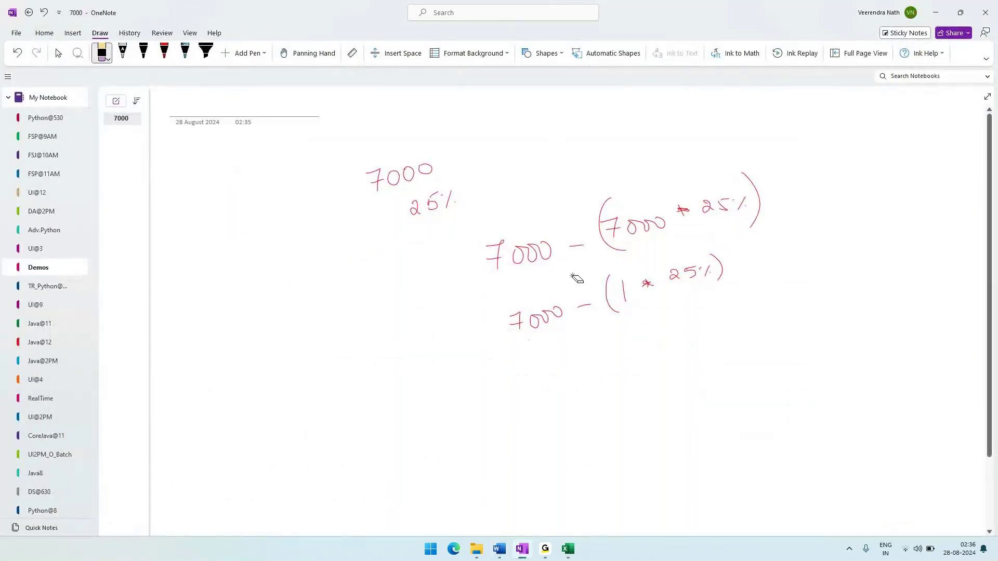
pyautogui.moveTo(646, 283)
pyautogui.mouseDown()
pyautogui.moveTo(653, 289)
pyautogui.moveTo(598, 276)
pyautogui.mouseUp()
pyautogui.click(144, 52)
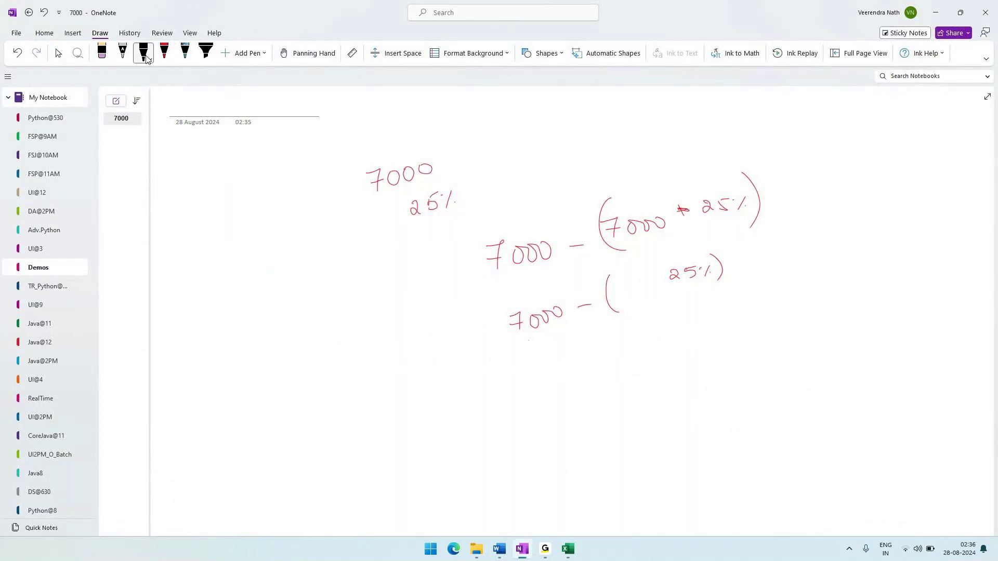
pyautogui.moveTo(617, 281); pyautogui.dragTo(620, 300)
pyautogui.moveTo(627, 292); pyautogui.dragTo(642, 285)
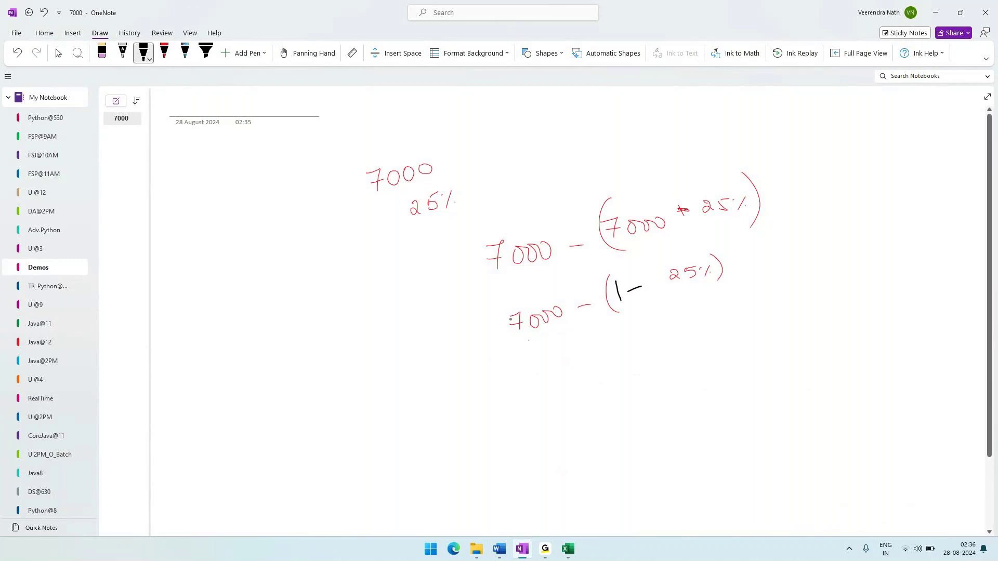
# Start expanding the expression as 7000 - 7000 below a small arrow, and erase the working beside the example values.
pyautogui.moveTo(578, 332); pyautogui.dragTo(582, 348)
pyautogui.moveTo(574, 343); pyautogui.dragTo(582, 348)
pyautogui.moveTo(536, 389)
pyautogui.mouseDown()
pyautogui.moveTo(543, 404)
pyautogui.moveTo(660, 356)
pyautogui.mouseUp()
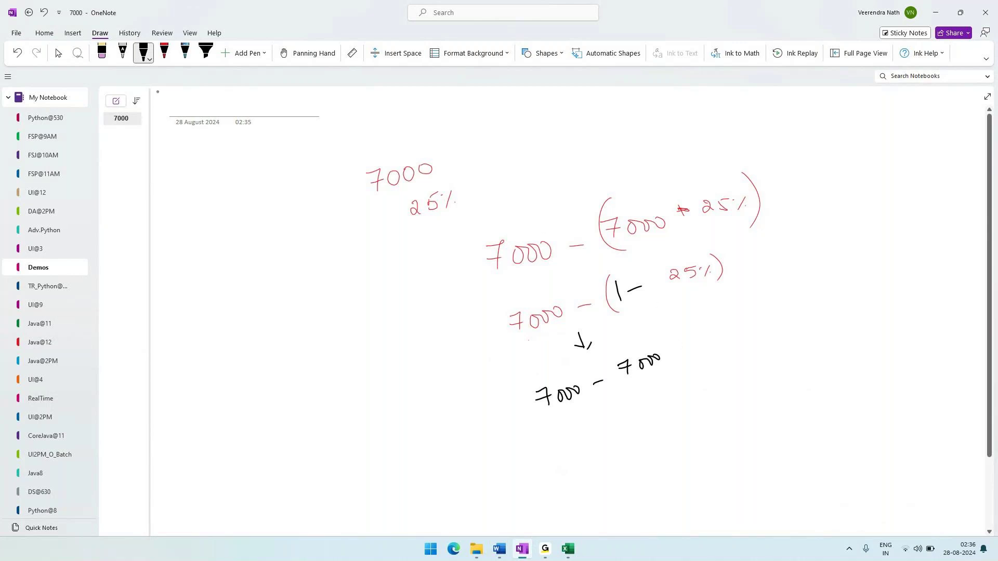
pyautogui.click(102, 52)
pyautogui.moveTo(551, 304)
pyautogui.mouseDown()
pyautogui.moveTo(537, 334)
pyautogui.moveTo(659, 333)
pyautogui.moveTo(598, 338)
pyautogui.moveTo(590, 249)
pyautogui.moveTo(719, 195)
pyautogui.moveTo(648, 209)
pyautogui.mouseUp()
# Handwrite the full discount calculation 7000 - (7000 × 25/100) in black ink beside the example values.
pyautogui.click(142, 51)
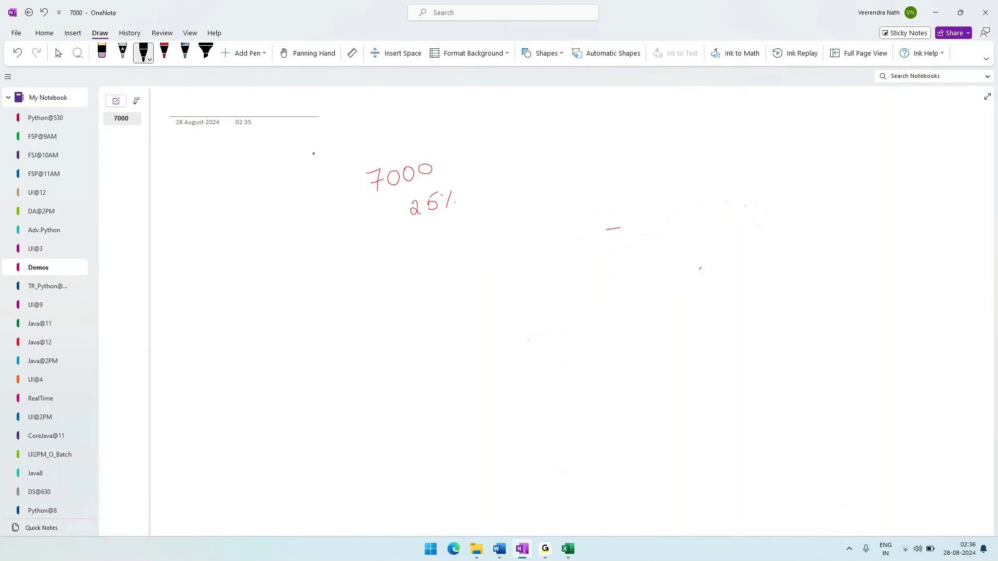
pyautogui.moveTo(512, 214)
pyautogui.mouseDown()
pyautogui.moveTo(523, 229)
pyautogui.moveTo(544, 211)
pyautogui.mouseUp()
pyautogui.moveTo(554, 209); pyautogui.dragTo(554, 209)
pyautogui.moveTo(566, 208)
pyautogui.mouseDown()
pyautogui.moveTo(597, 205)
pyautogui.moveTo(630, 180)
pyautogui.moveTo(624, 196)
pyautogui.mouseUp()
pyautogui.moveTo(647, 183); pyautogui.dragTo(670, 175)
pyautogui.moveTo(685, 164)
pyautogui.mouseDown()
pyautogui.moveTo(697, 170)
pyautogui.moveTo(688, 171)
pyautogui.moveTo(712, 147)
pyautogui.mouseUp()
pyautogui.moveTo(719, 136); pyautogui.dragTo(730, 129)
pyautogui.moveTo(708, 161); pyautogui.dragTo(734, 154)
pyautogui.moveTo(713, 170)
pyautogui.mouseDown()
pyautogui.moveTo(710, 181)
pyautogui.moveTo(723, 175)
pyautogui.mouseUp()
pyautogui.moveTo(742, 165); pyautogui.dragTo(734, 172)
pyautogui.moveTo(607, 166)
pyautogui.mouseDown()
pyautogui.moveTo(602, 187)
pyautogui.moveTo(644, 229)
pyautogui.mouseUp()
pyautogui.moveTo(751, 115); pyautogui.dragTo(759, 175)
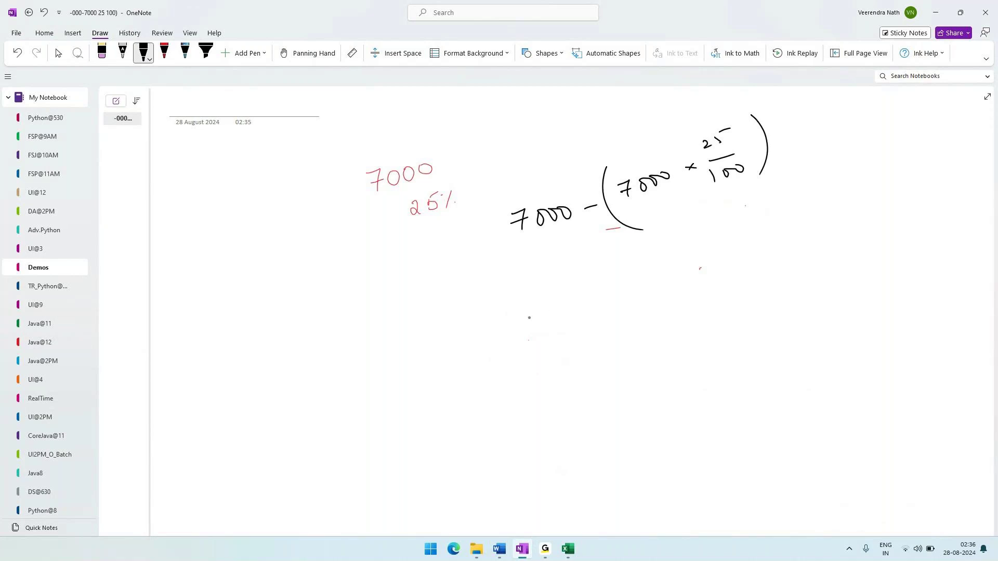
# Write the factored form 7000(1 - 25/100) in black below the full calculation.
pyautogui.moveTo(523, 321); pyautogui.dragTo(530, 333)
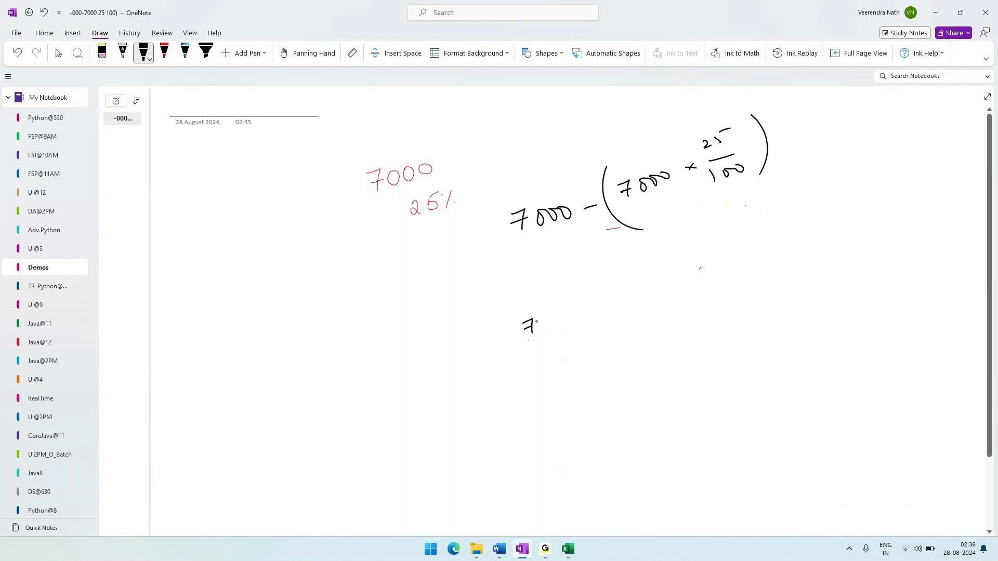
pyautogui.moveTo(538, 328)
pyautogui.mouseDown()
pyautogui.moveTo(560, 320)
pyautogui.moveTo(584, 328)
pyautogui.moveTo(583, 315)
pyautogui.moveTo(609, 305)
pyautogui.mouseUp()
pyautogui.moveTo(618, 276); pyautogui.dragTo(630, 283)
pyautogui.moveTo(634, 270)
pyautogui.mouseDown()
pyautogui.moveTo(634, 278)
pyautogui.moveTo(644, 262)
pyautogui.mouseUp()
pyautogui.moveTo(619, 300)
pyautogui.mouseDown()
pyautogui.moveTo(656, 283)
pyautogui.moveTo(632, 317)
pyautogui.mouseUp()
pyautogui.moveTo(645, 301); pyautogui.dragTo(655, 295)
pyautogui.moveTo(650, 234); pyautogui.dragTo(669, 299)
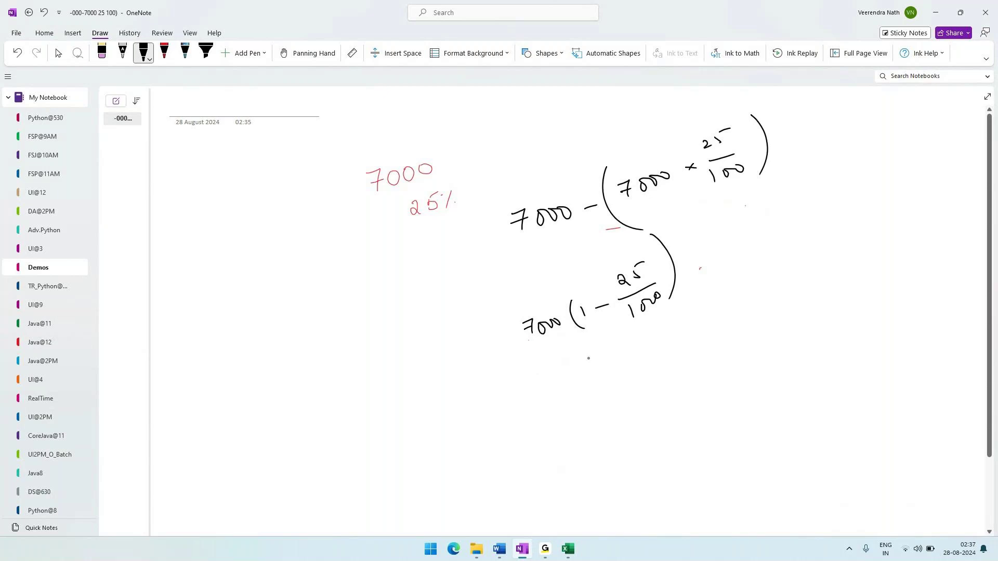
# Write the simplified expression 7000(1 - 25%) below the factored form and underline it twice.
pyautogui.moveTo(552, 362)
pyautogui.mouseDown()
pyautogui.moveTo(555, 376)
pyautogui.moveTo(588, 358)
pyautogui.moveTo(605, 367)
pyautogui.mouseUp()
pyautogui.moveTo(613, 347); pyautogui.dragTo(613, 358)
pyautogui.moveTo(621, 346); pyautogui.dragTo(655, 338)
pyautogui.moveTo(656, 326); pyautogui.dragTo(666, 327)
pyautogui.moveTo(674, 321)
pyautogui.mouseDown()
pyautogui.moveTo(668, 337)
pyautogui.moveTo(688, 337)
pyautogui.mouseUp()
pyautogui.moveTo(572, 383); pyautogui.dragTo(678, 345)
pyautogui.moveTo(561, 388); pyautogui.dragTo(683, 347)
# Compare the derived expression with the document's formula, and return to the unfinished G18 entry in the Excel workbook.
pyautogui.press('alt')
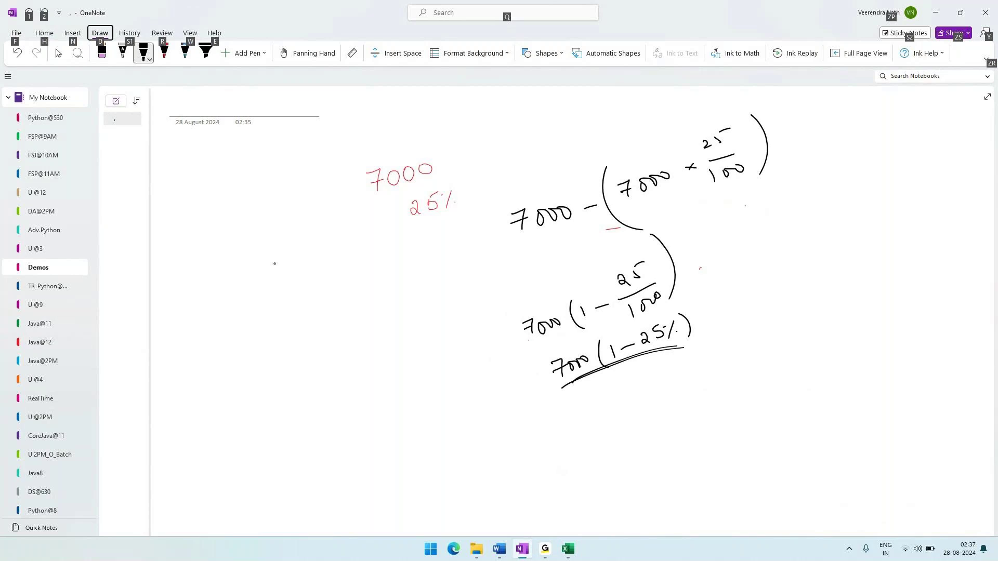
pyautogui.press('alt')
pyautogui.hotkey('alt', 'Tab')
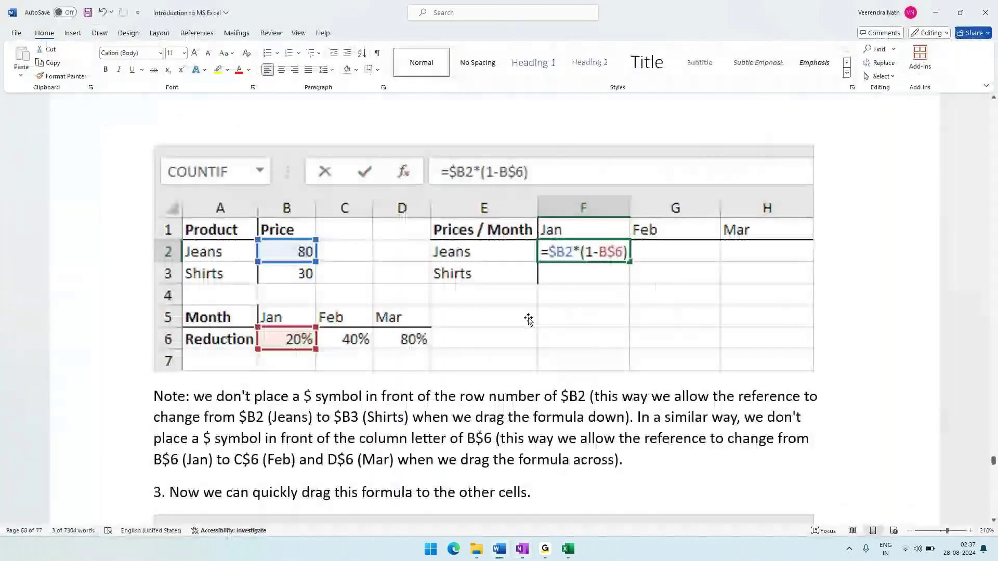
pyautogui.click(567, 549)
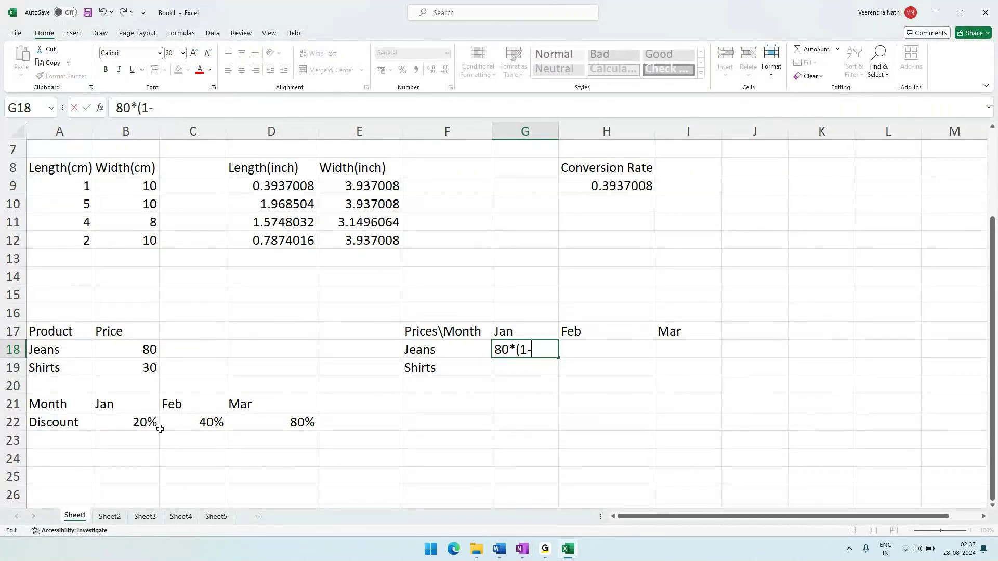
# Enter =80*(1-20%) as the January Jeans price in G18 and fill it down to the Shirts row in G19.
pyautogui.write('20%)')
pyautogui.press('Return')
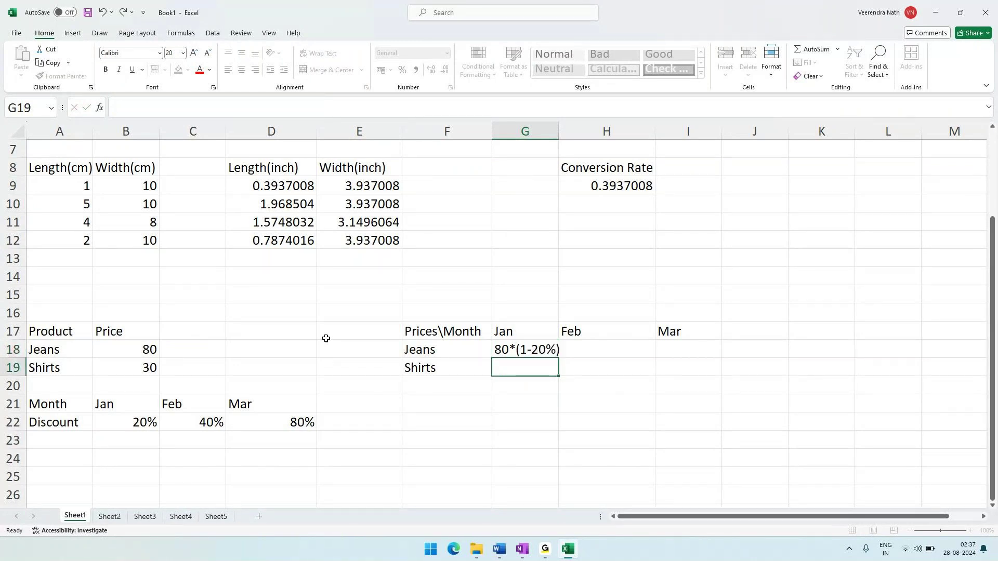
pyautogui.click(118, 108)
pyautogui.write('=')
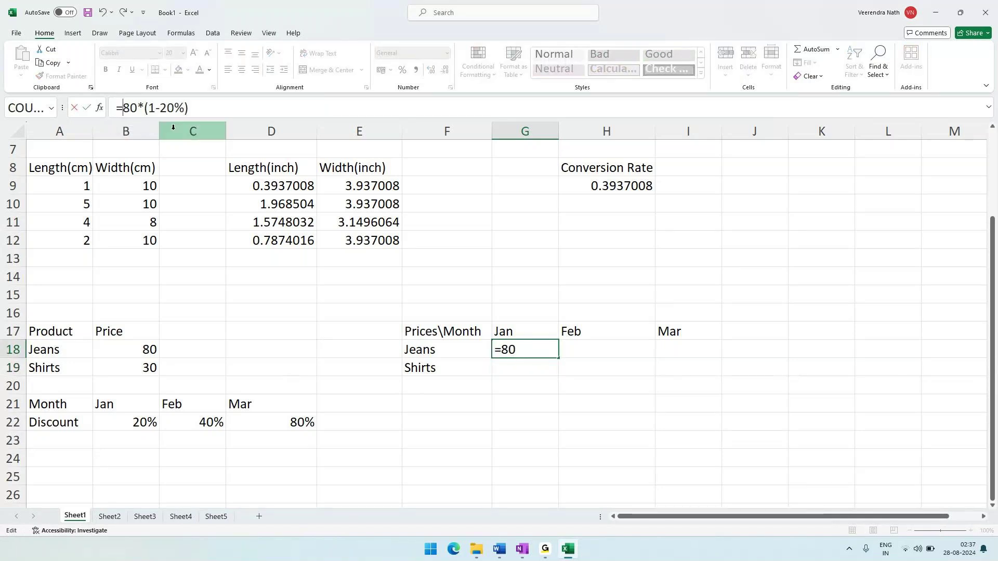
pyautogui.press('Return')
pyautogui.click(529, 353)
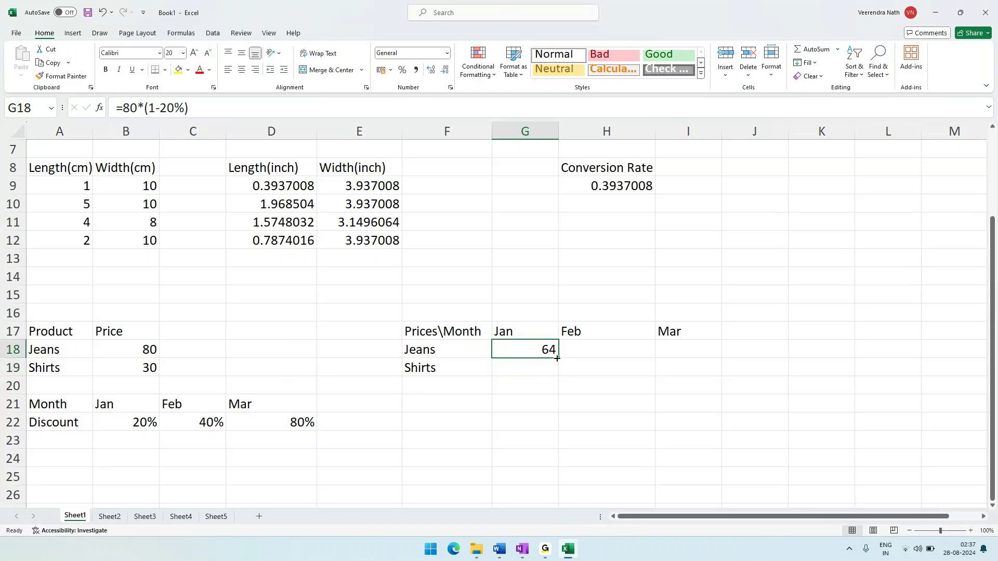
pyautogui.moveTo(556, 358); pyautogui.dragTo(551, 371)
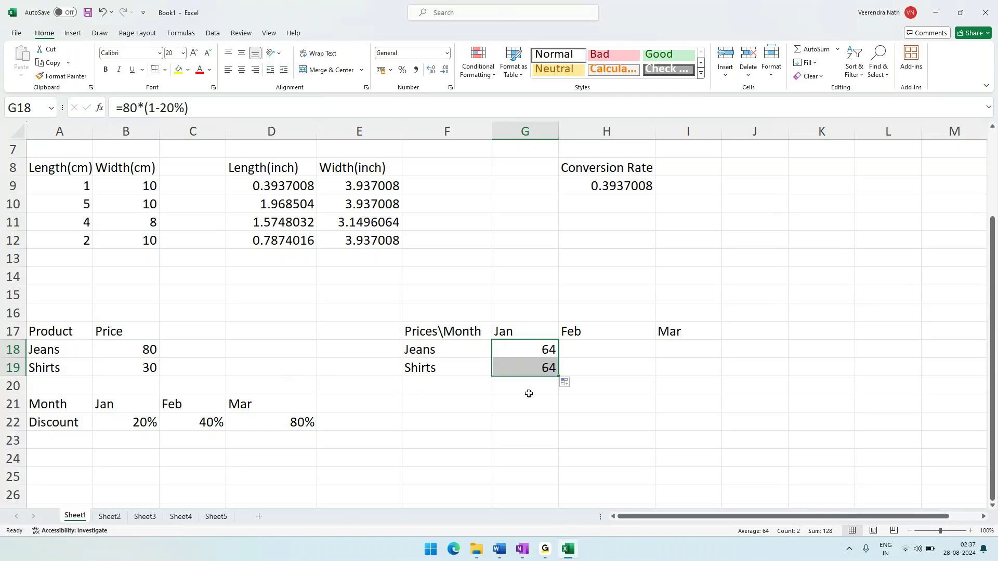
# Replace the fixed price 80 in the January Jeans formula in G18 with a cell reference, pointing to G21.
pyautogui.click(125, 111)
pyautogui.doubleClick(125, 108)
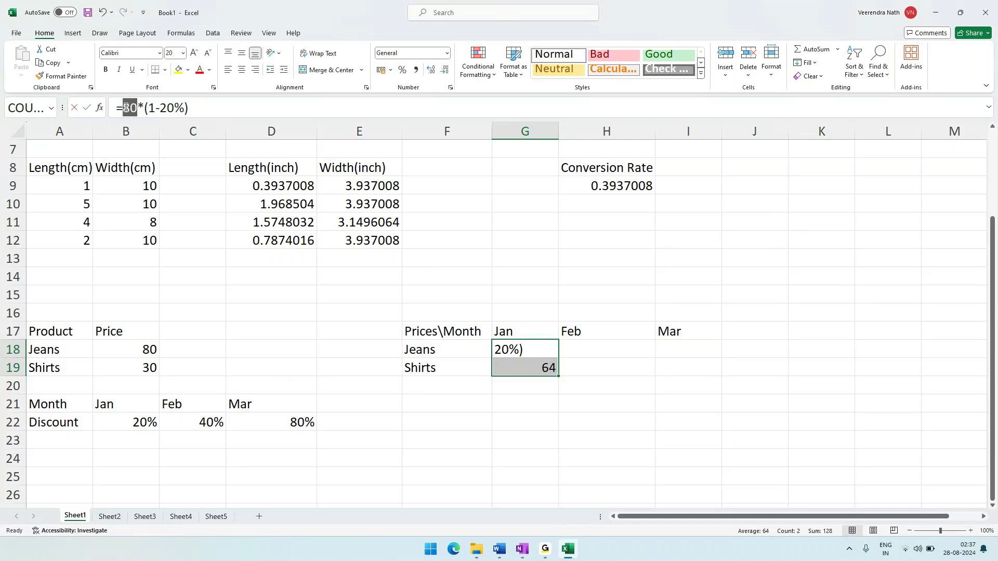
pyautogui.click(520, 402)
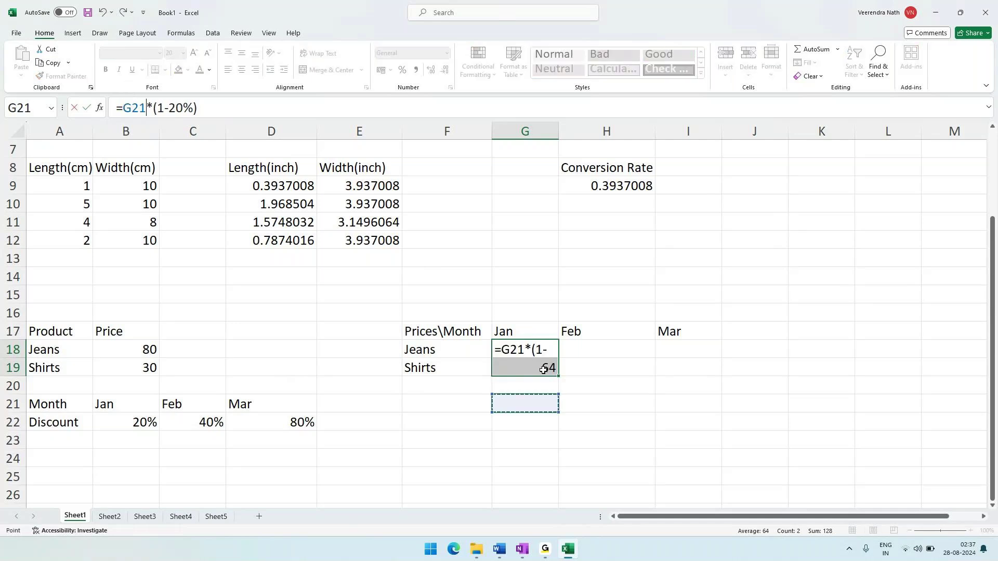
pyautogui.click(543, 370)
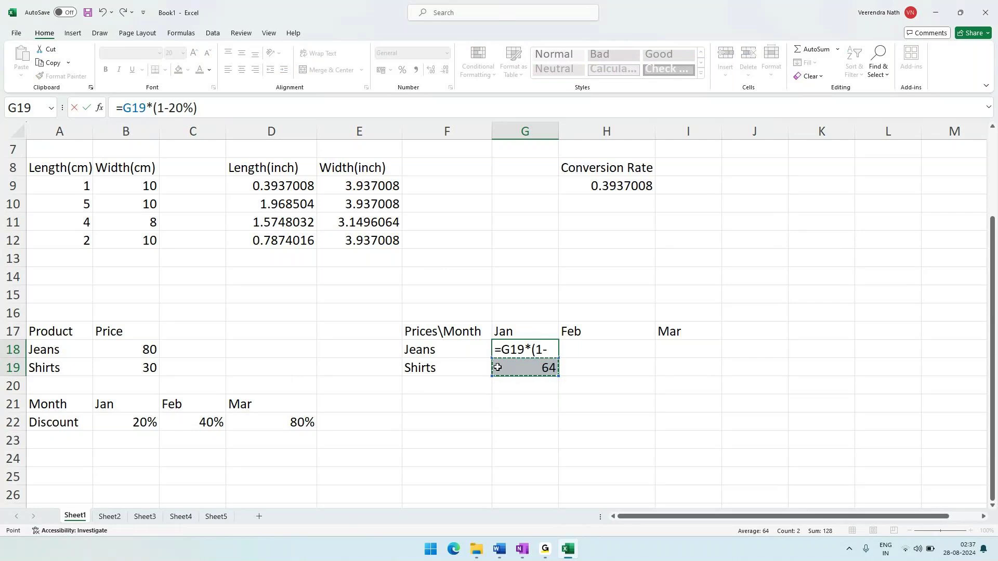
pyautogui.press('Down')
pyautogui.press('Down')
pyautogui.press('F2')
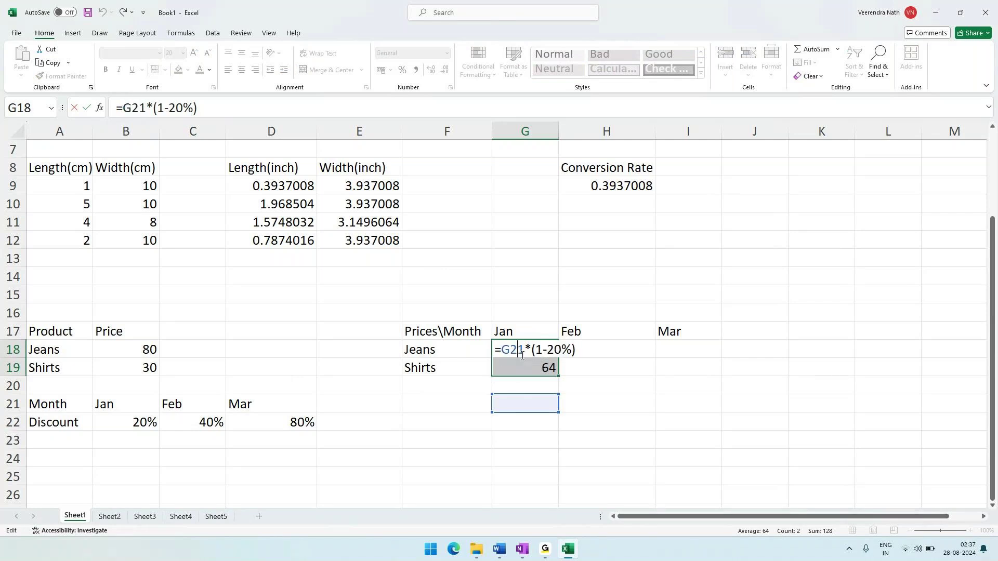
# Change the January jeans price formula in G18 to =80*(1-20%).
pyautogui.moveTo(146, 108); pyautogui.dragTo(131, 107)
pyautogui.write('80')
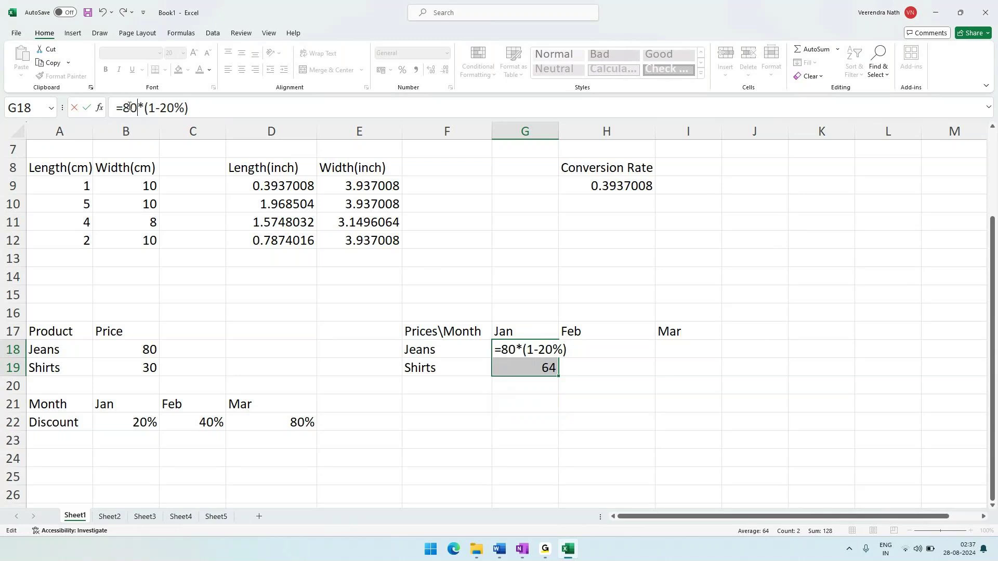
pyautogui.press('Return')
pyautogui.click(550, 368)
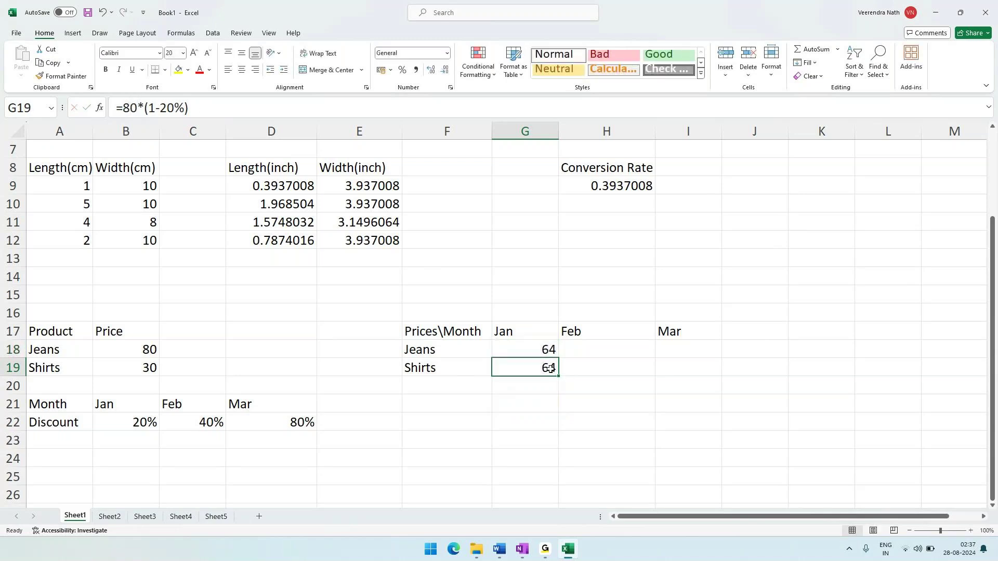
pyautogui.press('Up')
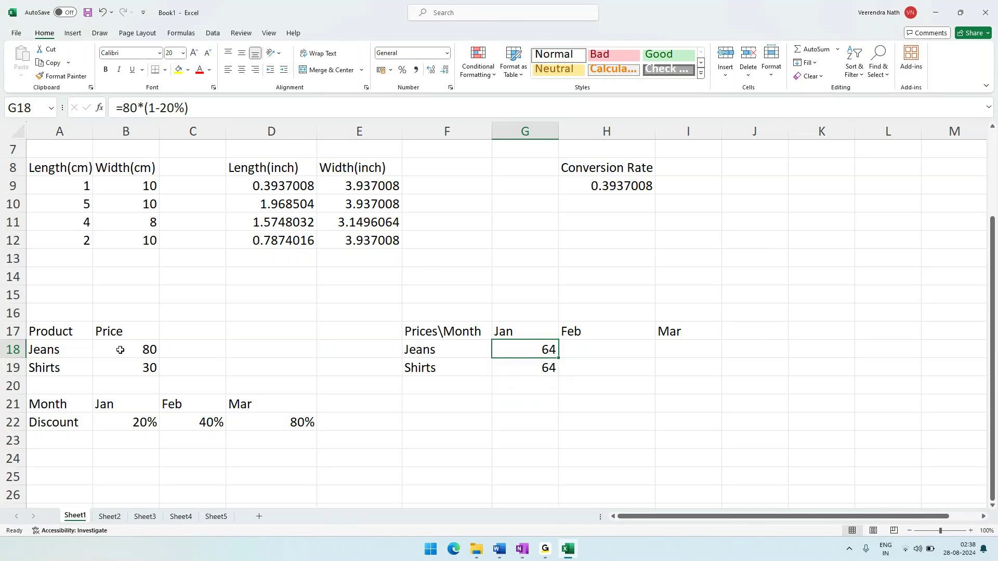
# Replace the fixed price in G18's formula with cell B18, and clear the January shirts cell G19.
pyautogui.click(123, 108)
pyautogui.moveTo(123, 108); pyautogui.dragTo(139, 109)
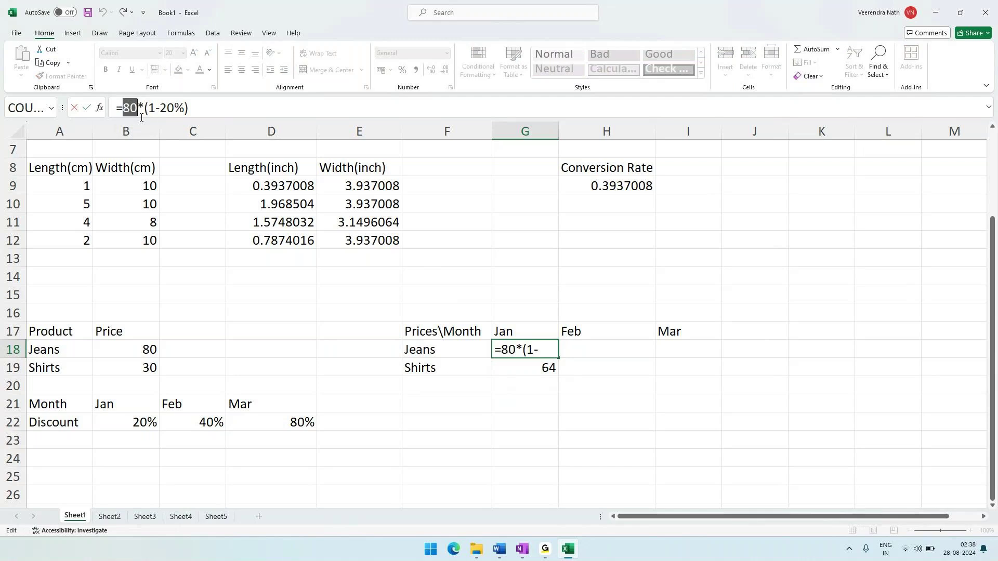
pyautogui.write('B18')
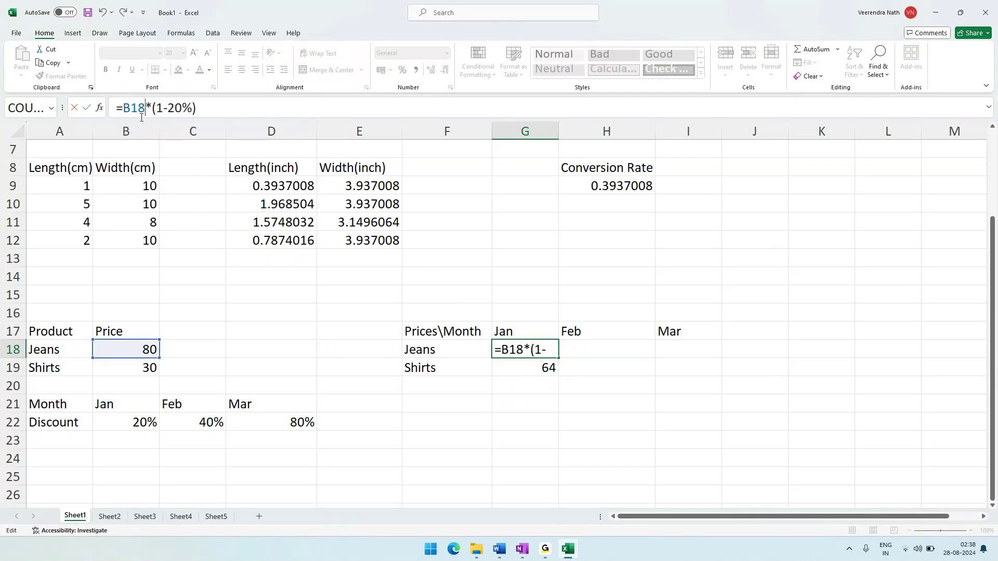
pyautogui.press('Return')
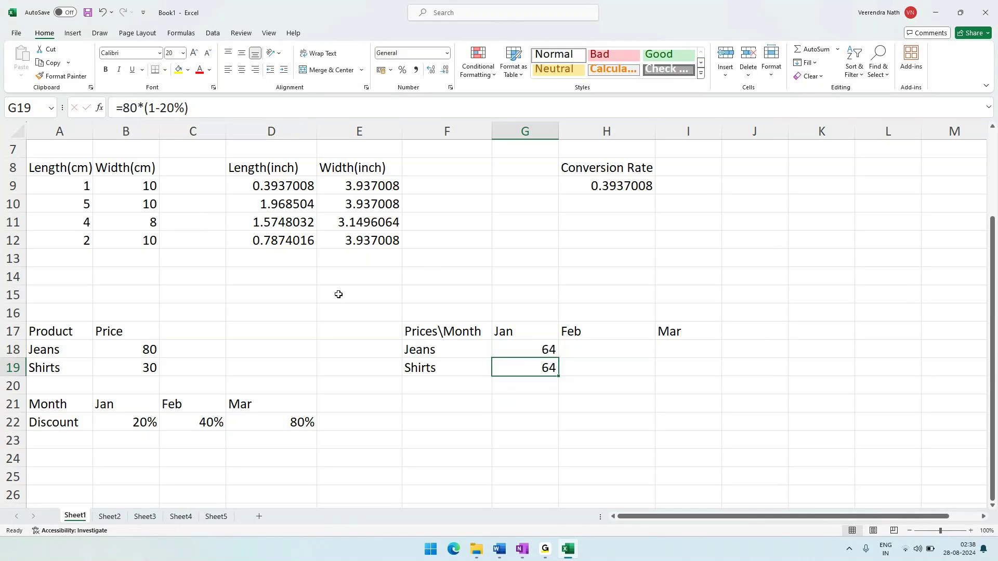
pyautogui.press('Delete')
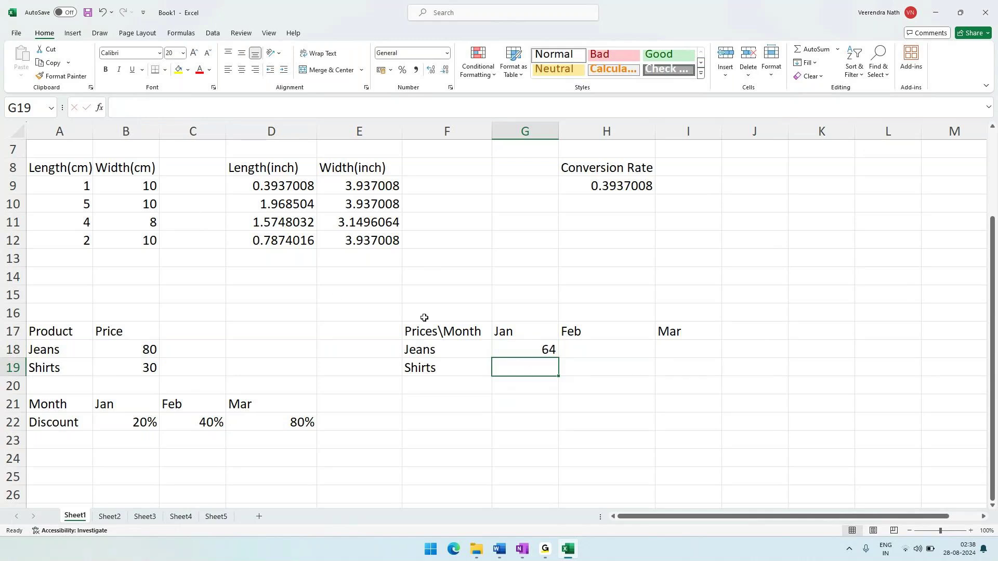
# Try filling the formula from G18 down to G19, and clear G19 again.
pyautogui.click(519, 349)
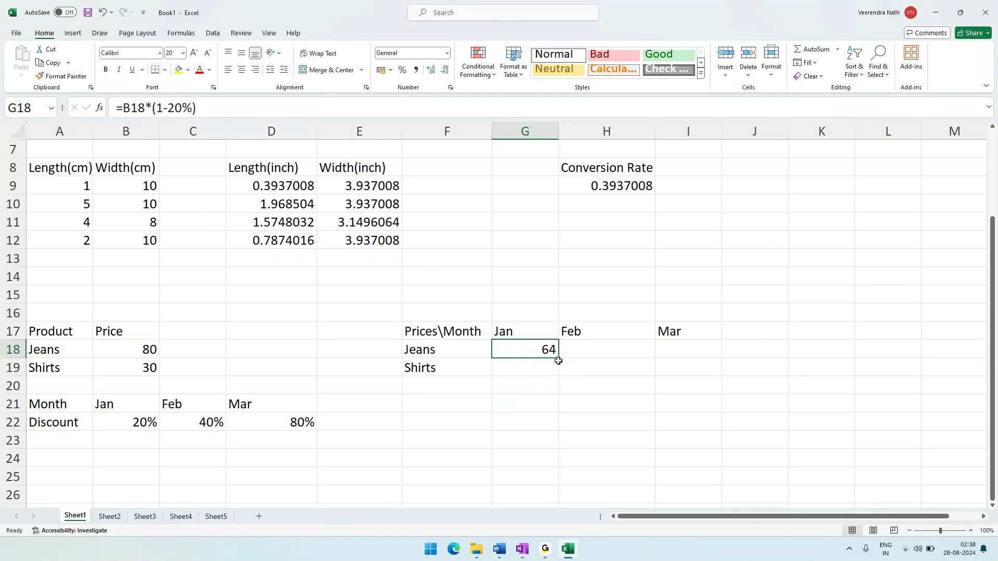
pyautogui.moveTo(557, 360); pyautogui.dragTo(555, 368)
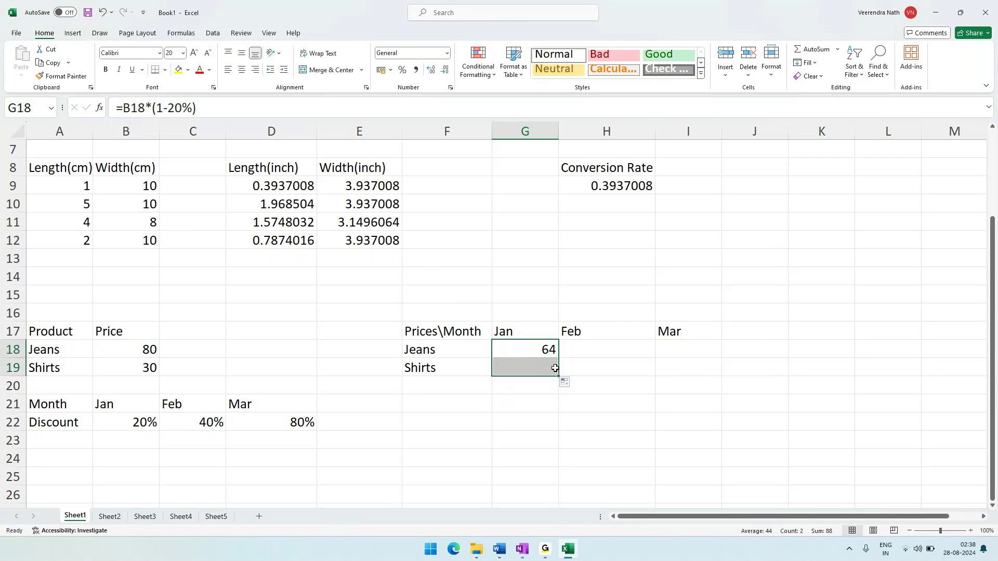
pyautogui.click(531, 391)
pyautogui.click(542, 353)
pyautogui.click(540, 371)
pyautogui.press('Delete')
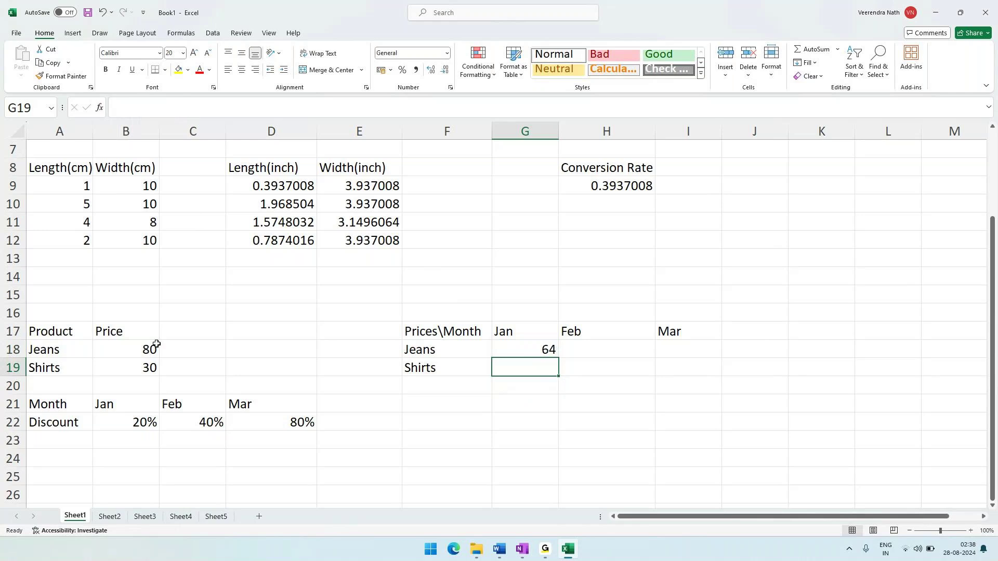
# Lock the column of the jeans price reference in G18 so the formula reads =$B18*(1-20%).
pyautogui.click(140, 351)
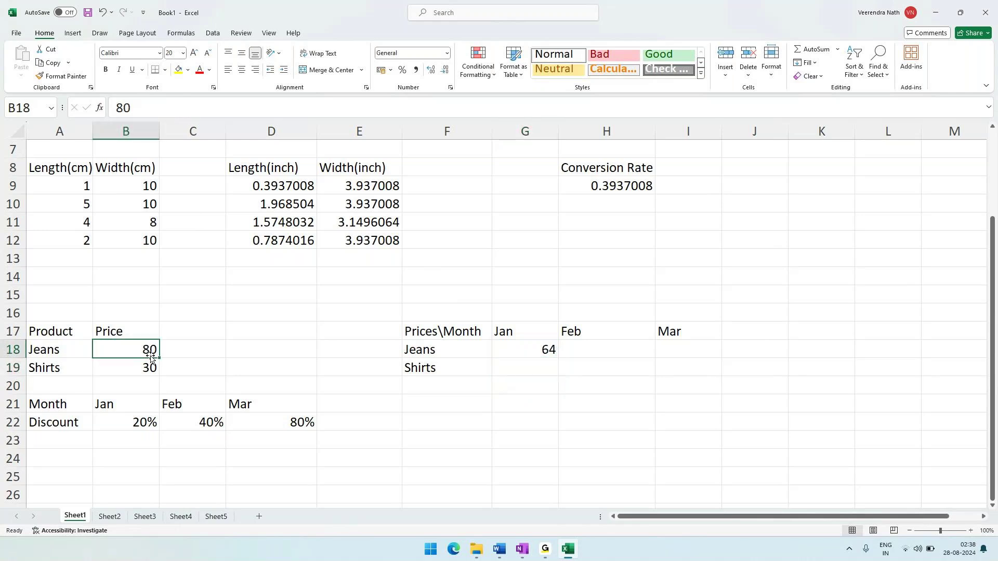
pyautogui.click(522, 350)
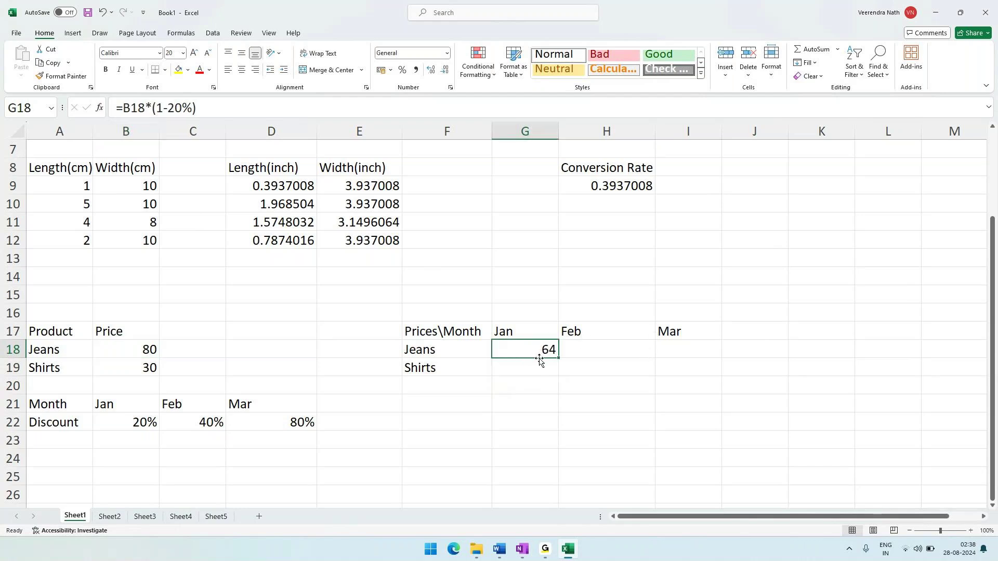
pyautogui.click(131, 108)
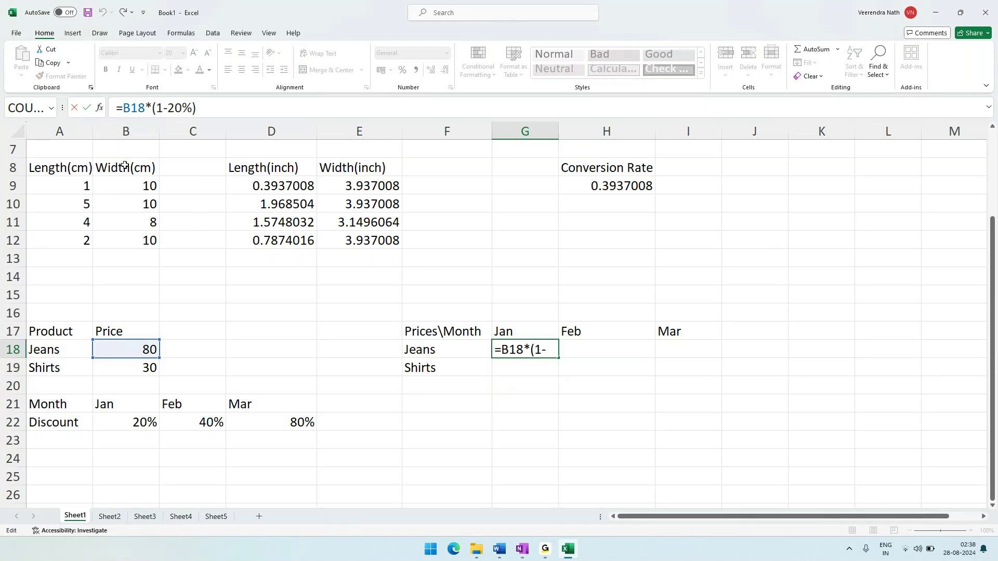
pyautogui.write('$')
pyautogui.press('Return')
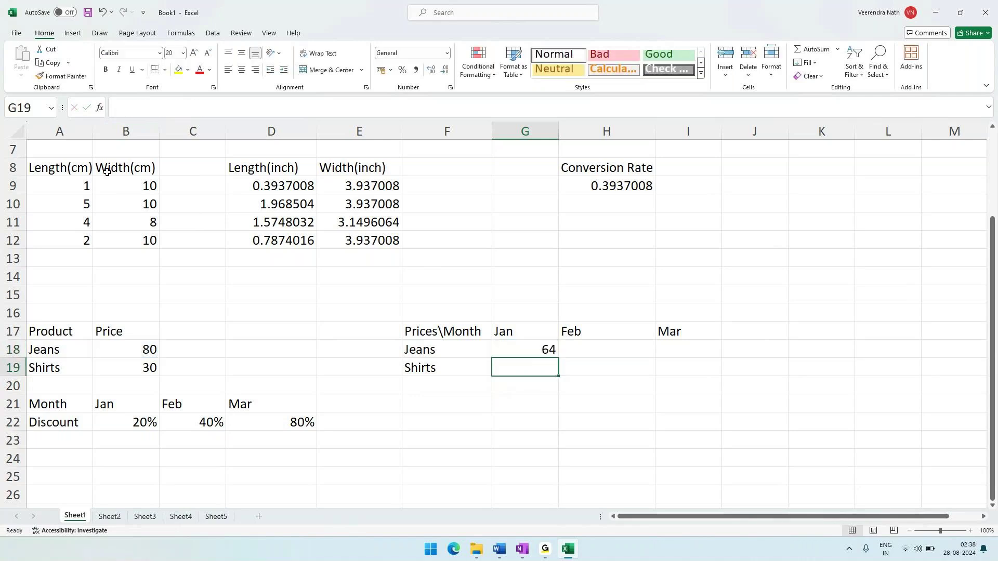
# Examine the column and row parts of the $B18 reference in G18 and compare with the example formula in the Word document.
pyautogui.hotkey('alt', 'Tab')
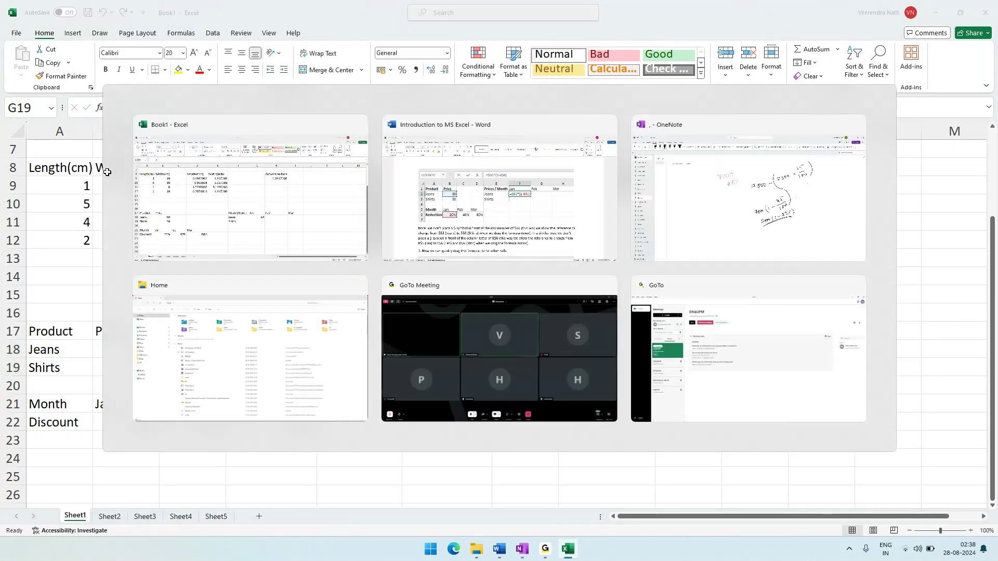
pyautogui.hotkey('alt', 'Tab')
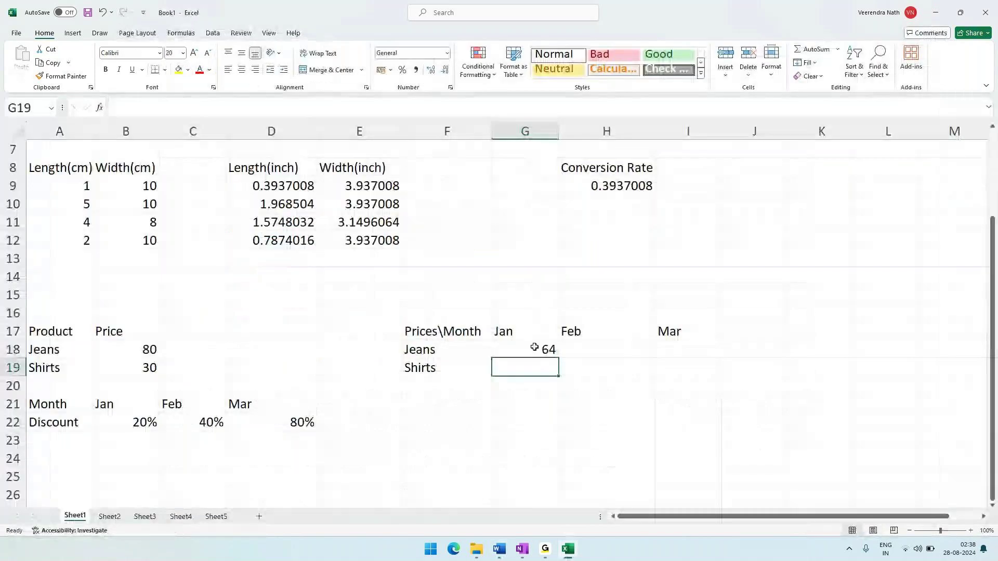
pyautogui.press('Up')
pyautogui.moveTo(137, 108); pyautogui.dragTo(121, 109)
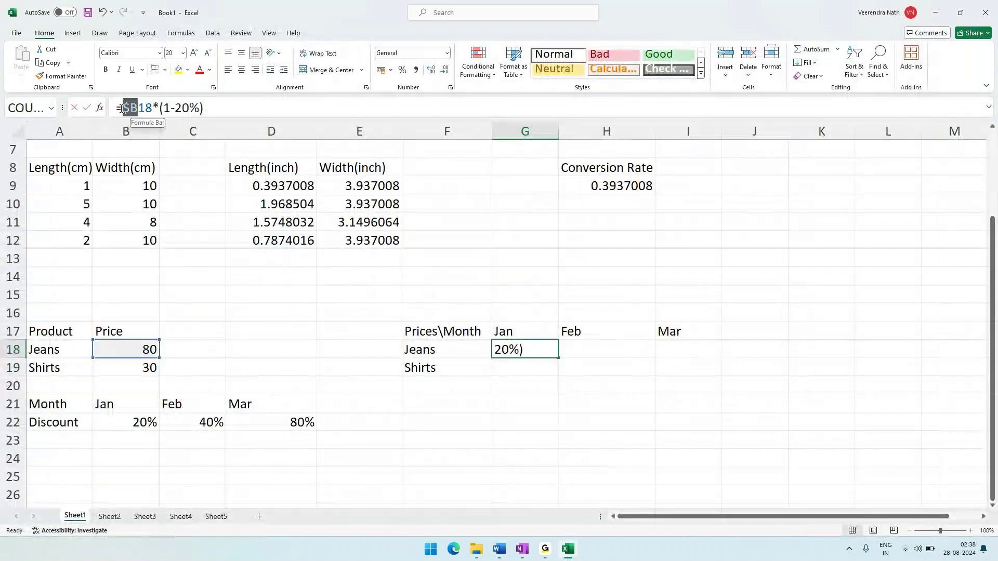
pyautogui.moveTo(138, 109); pyautogui.dragTo(151, 108)
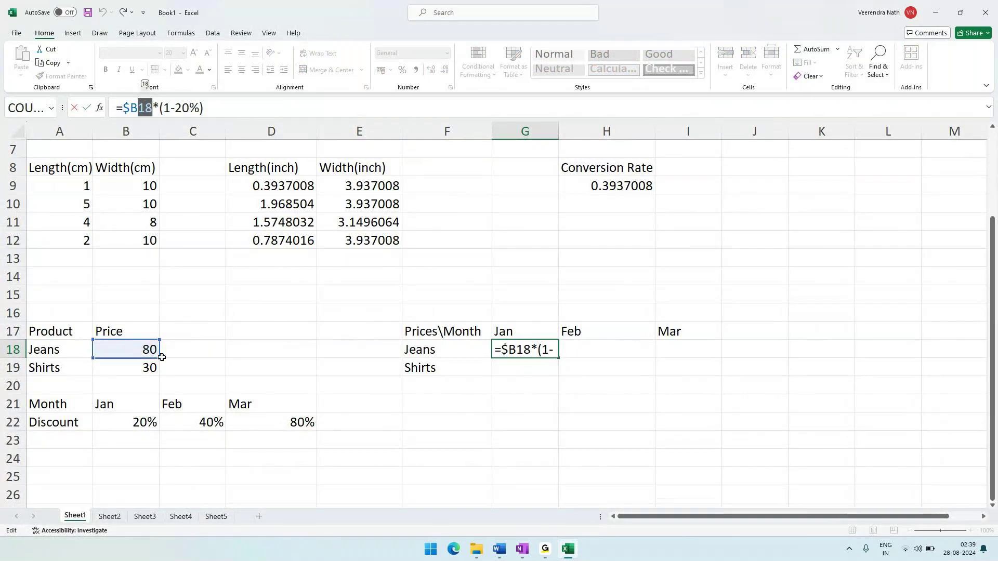
pyautogui.click(537, 370)
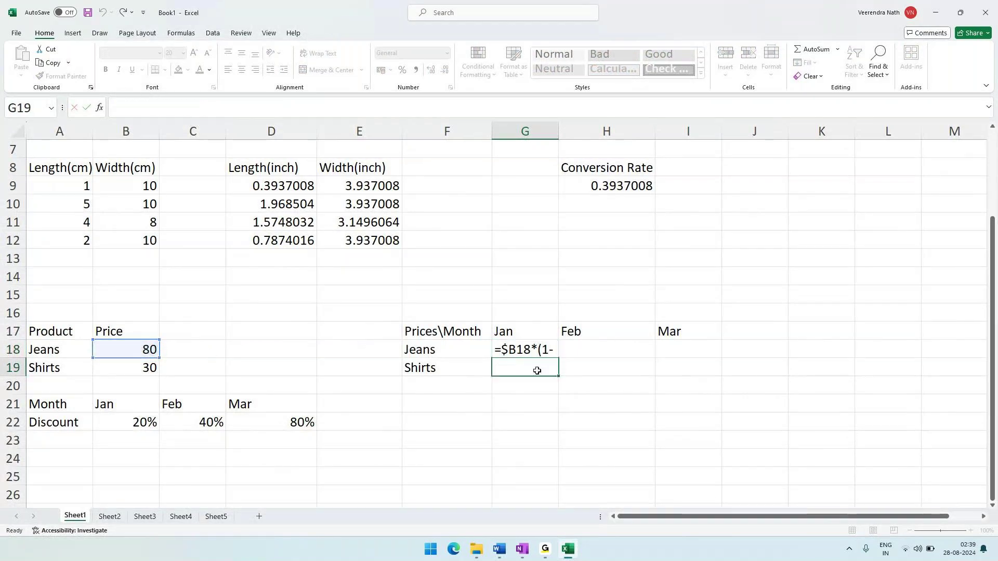
pyautogui.click(520, 348)
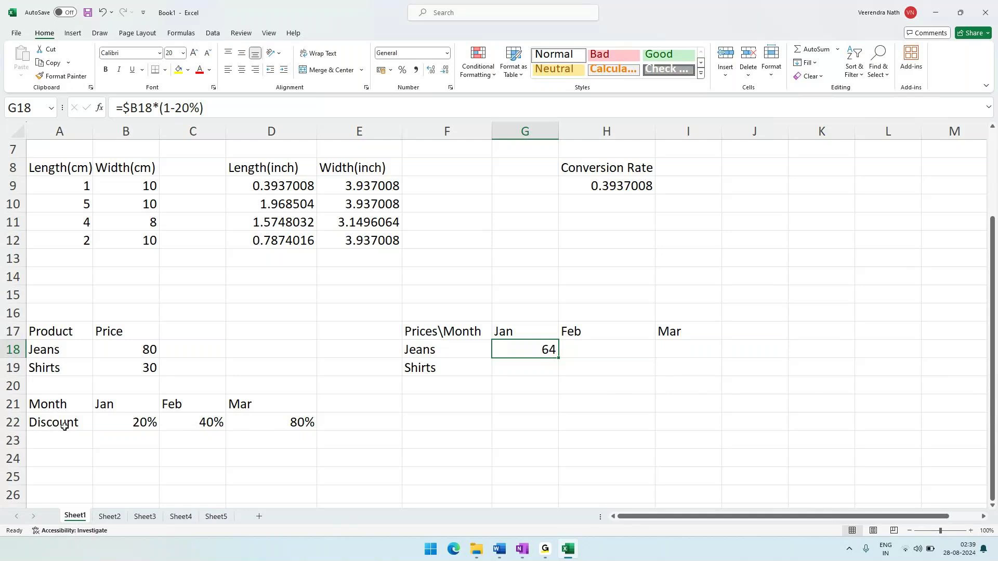
pyautogui.hotkey('alt', 'Tab')
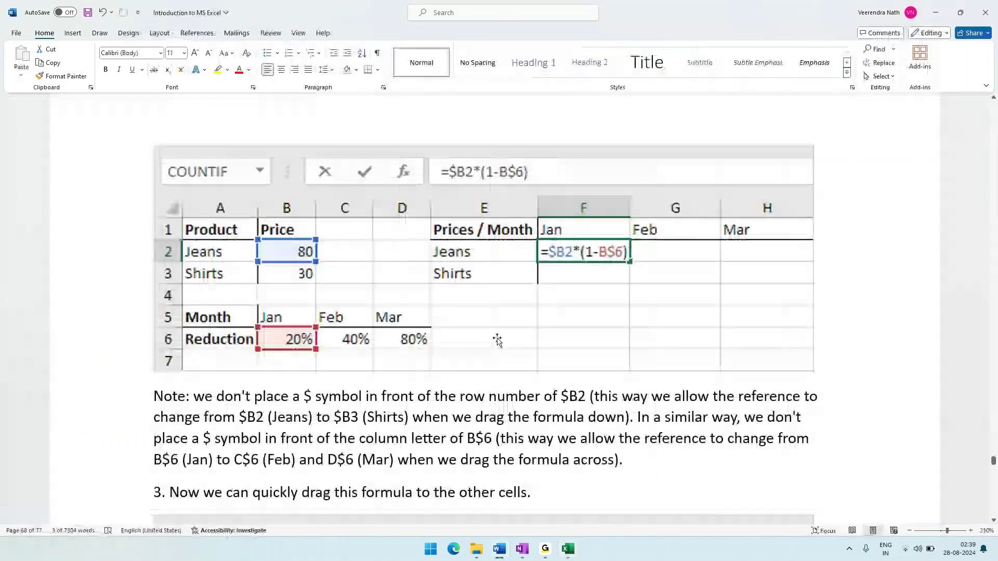
pyautogui.hotkey('alt', 'Tab')
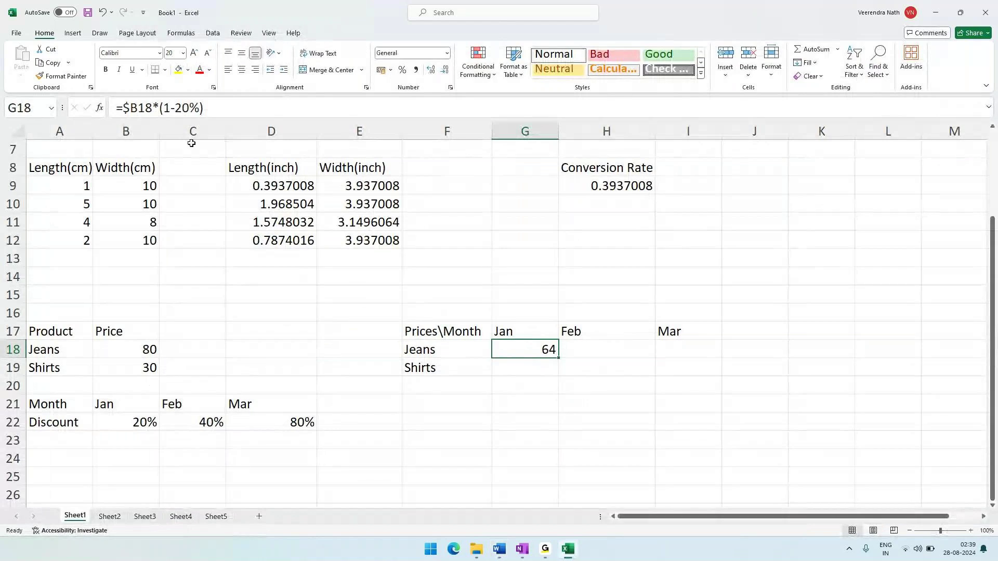
# Replace the 20 in G18's formula with the row-locked discount reference B$22.
pyautogui.doubleClick(183, 108)
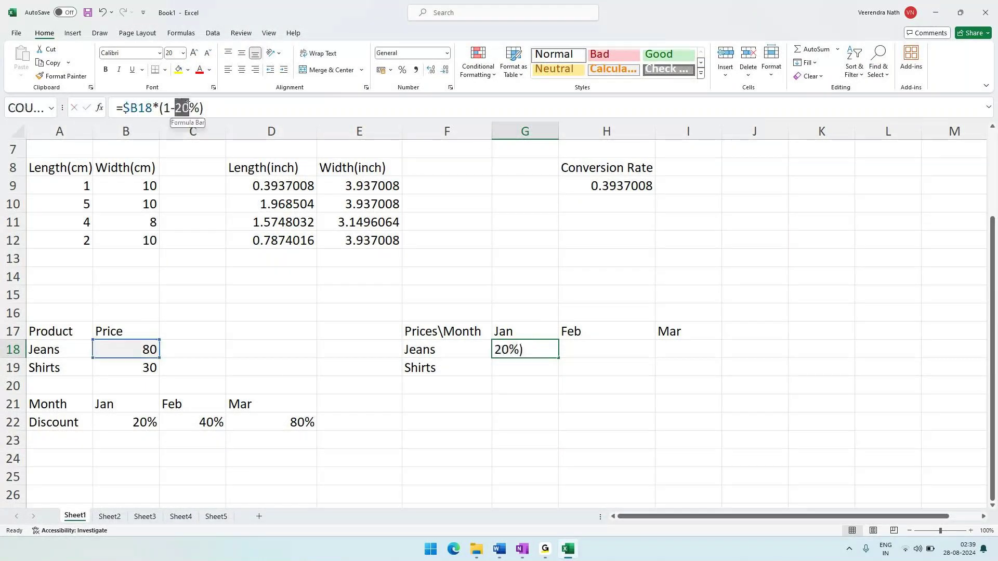
pyautogui.write('B')
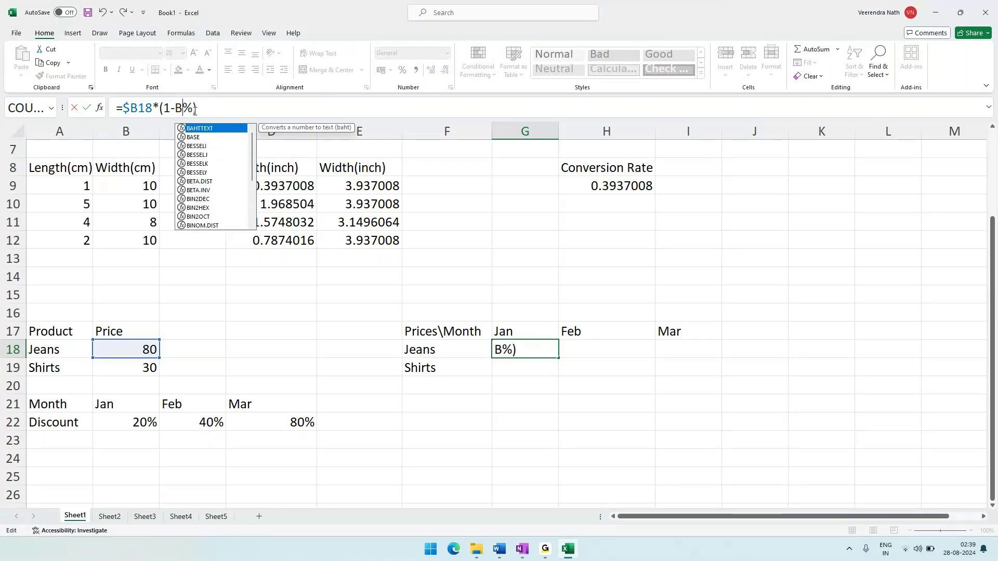
pyautogui.write('$')
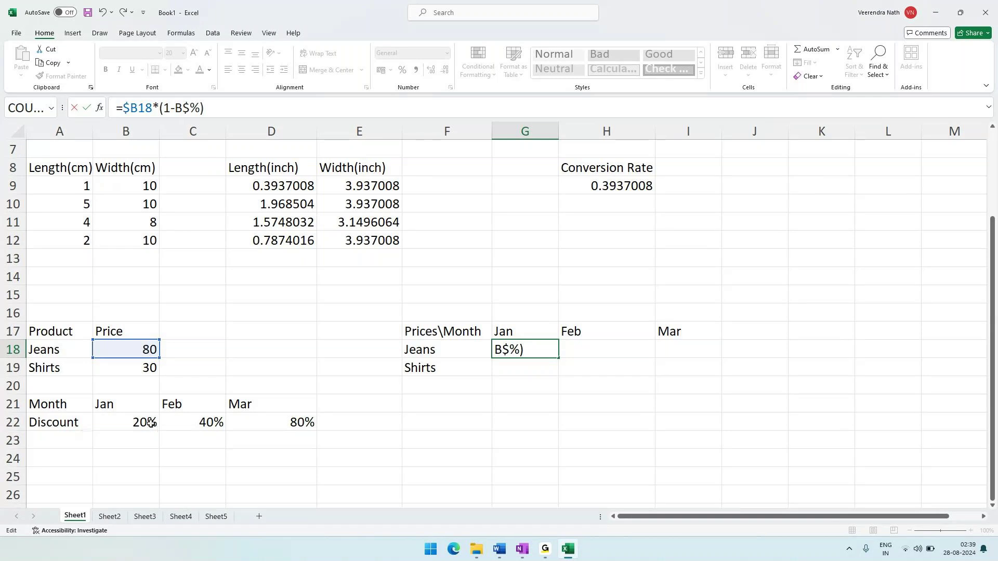
pyautogui.write('22')
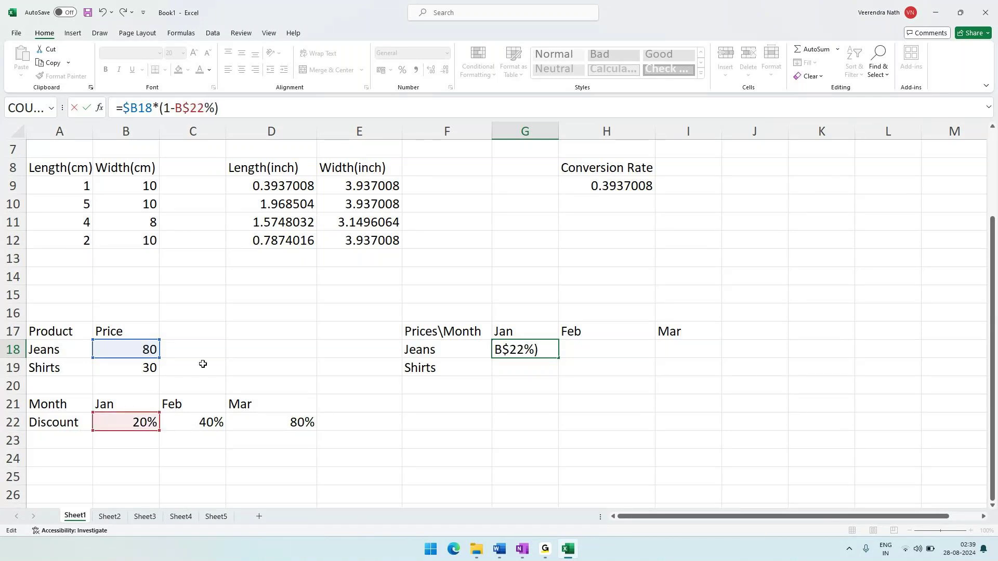
pyautogui.press('Return')
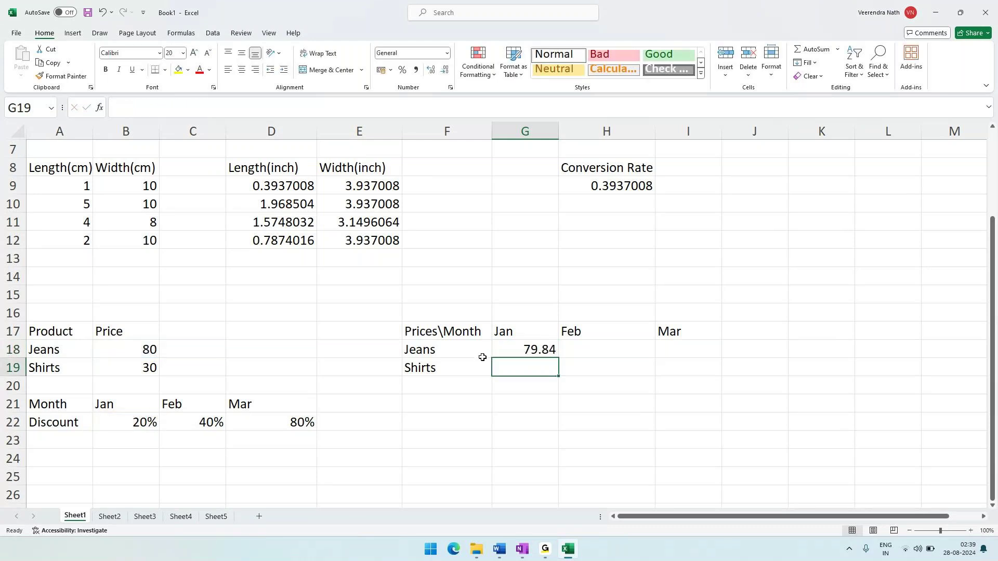
# Remove the percent sign after B$22 so G18's formula reads =$B18*(1-B$22).
pyautogui.click(519, 346)
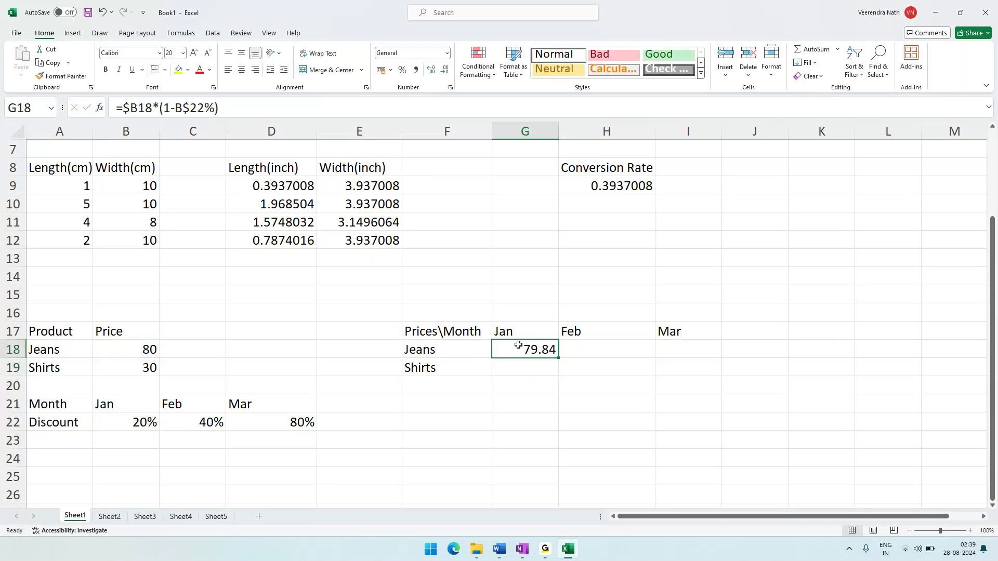
pyautogui.click(212, 116)
pyautogui.press('BackSpace')
pyautogui.press('BackSpace')
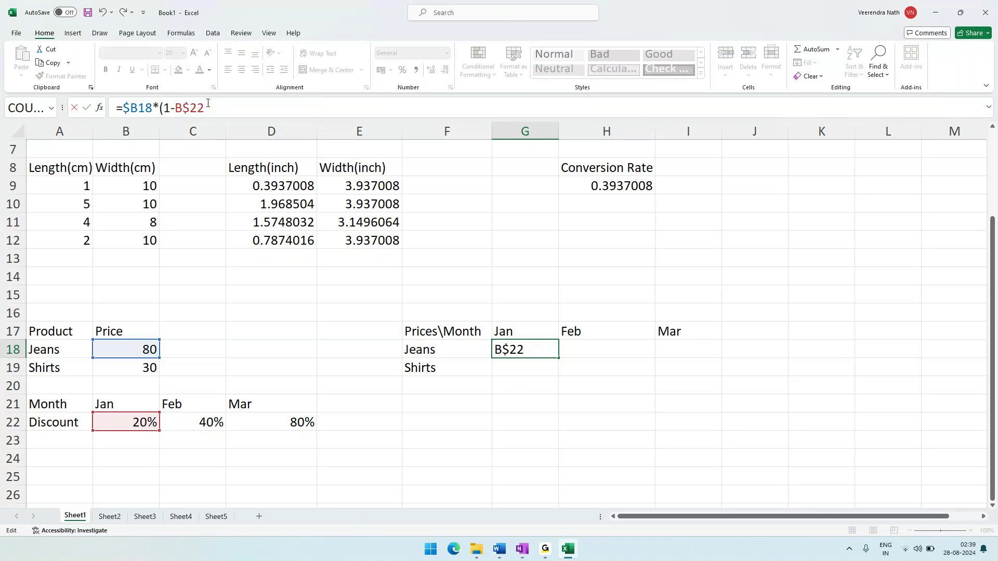
pyautogui.write(')')
pyautogui.press('Return')
# Fill the January formula from G18 down to the shirts row in G19, and check the price and discount cells it uses.
pyautogui.click(514, 346)
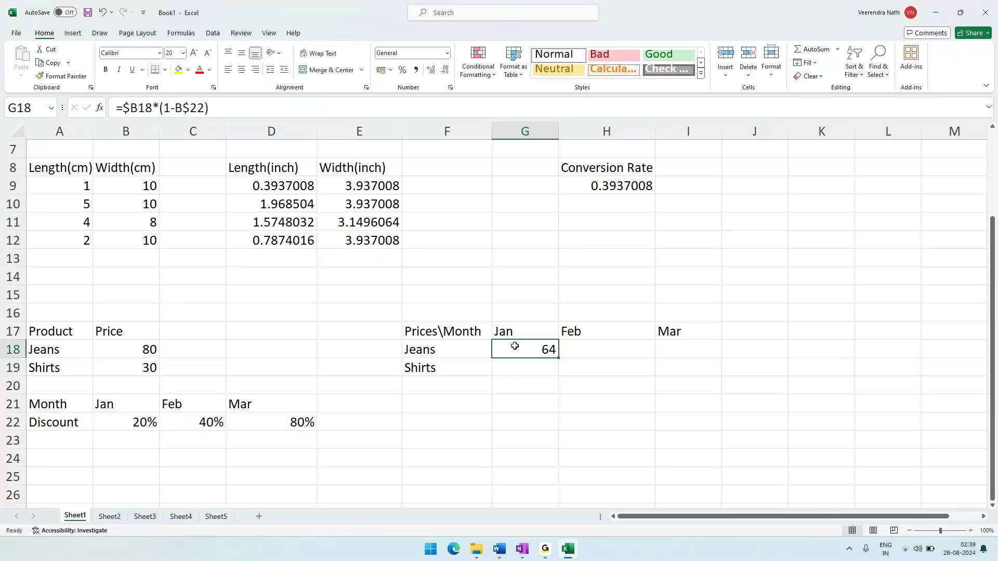
pyautogui.moveTo(559, 364); pyautogui.dragTo(558, 358)
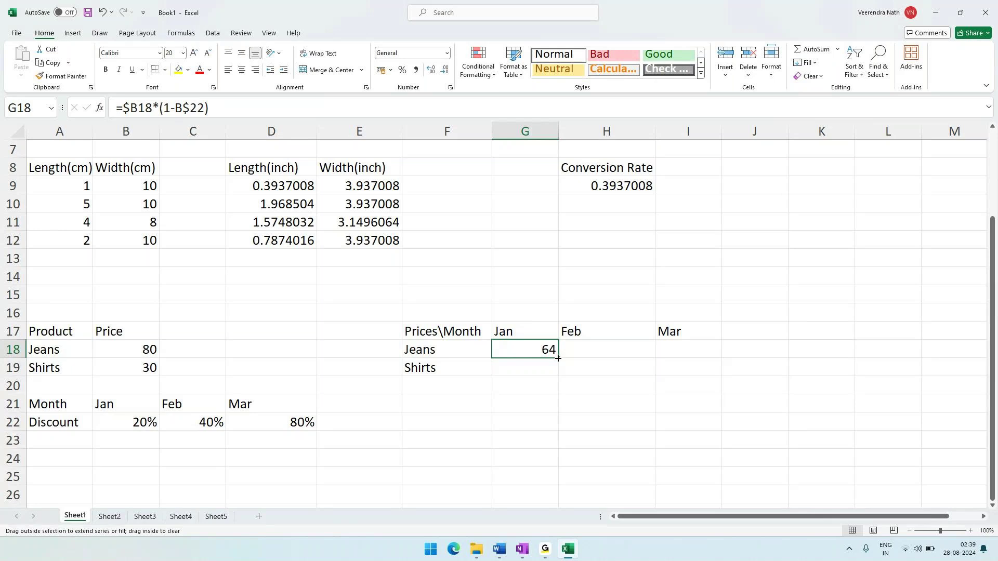
pyautogui.moveTo(557, 359); pyautogui.dragTo(556, 372)
pyautogui.click(140, 373)
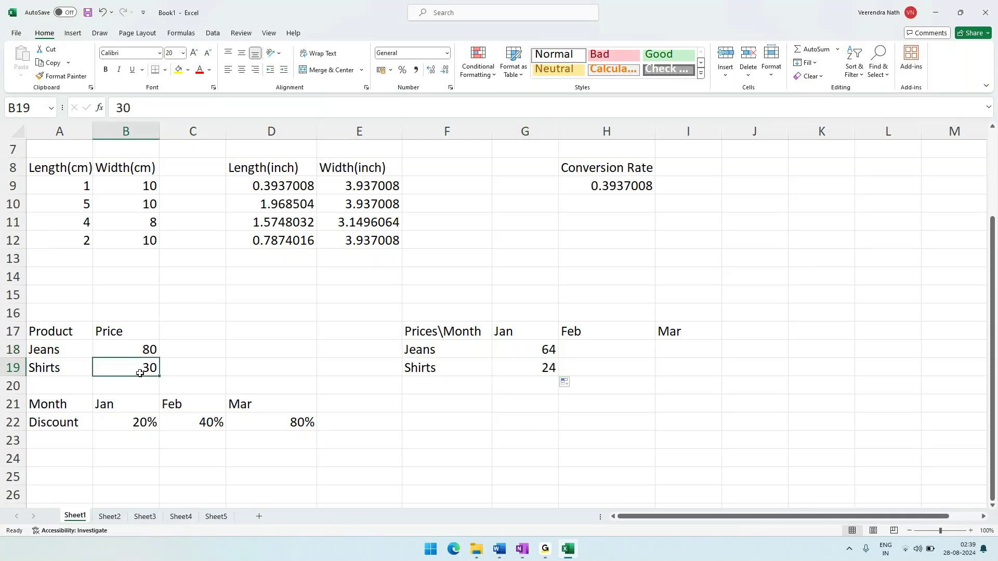
pyautogui.click(537, 367)
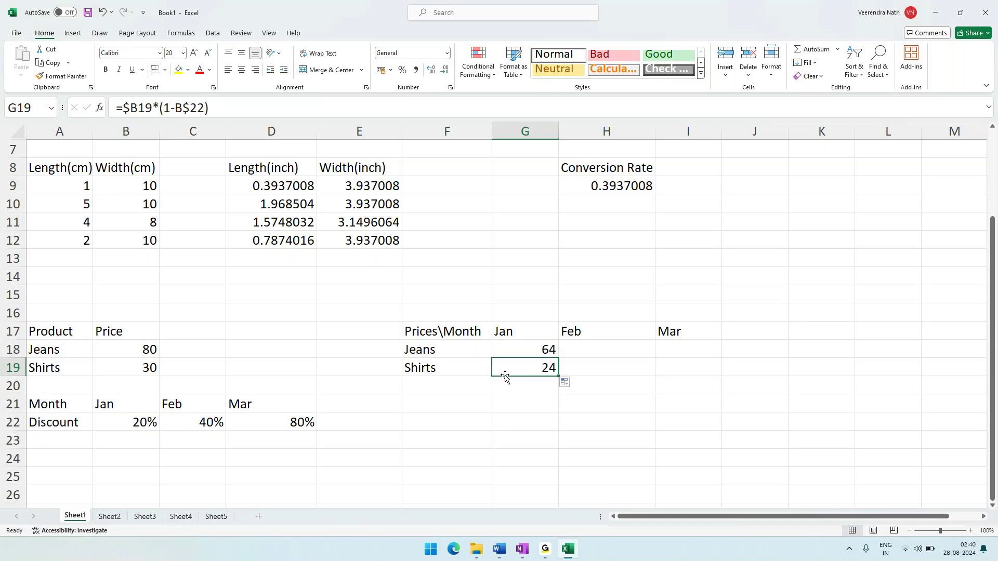
pyautogui.click(123, 425)
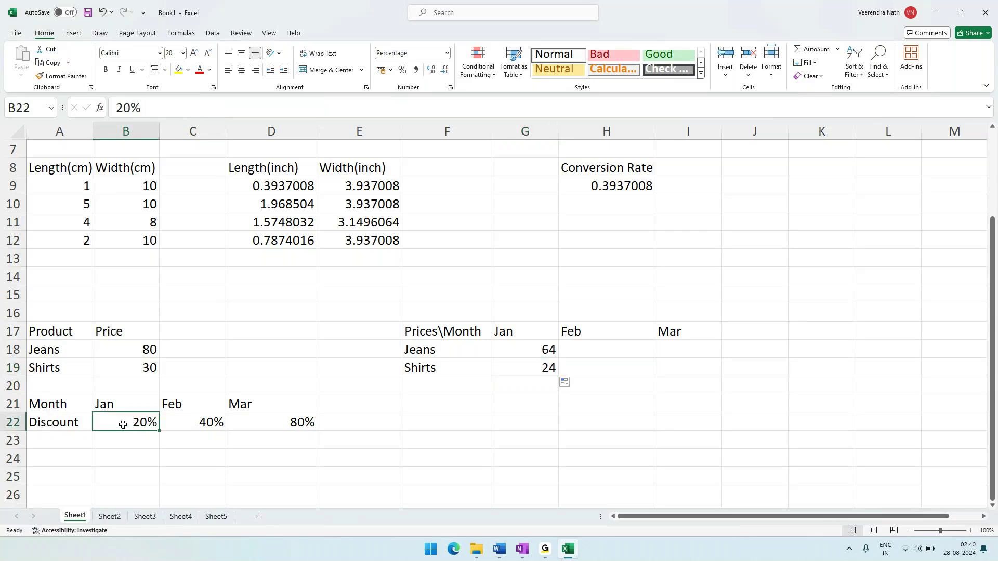
pyautogui.click(550, 353)
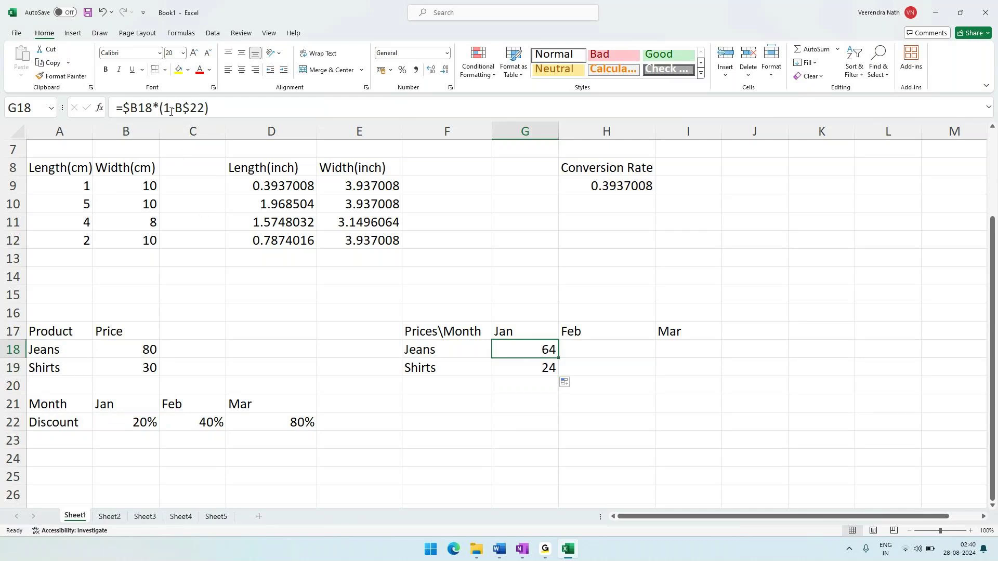
pyautogui.hotkey('ctrl', 'alt', 'g')
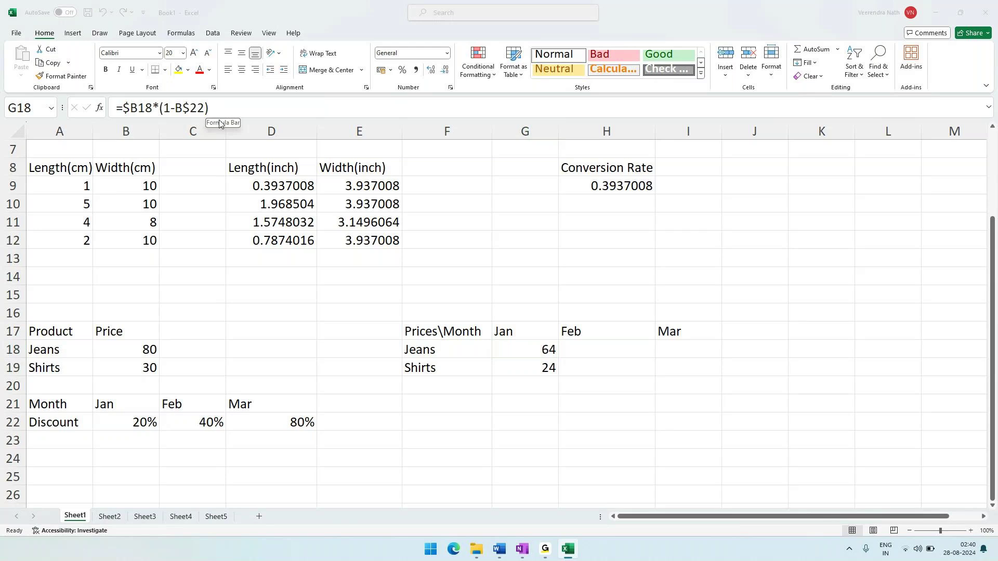
pyautogui.hotkey('alt', 'Tab')
pyautogui.hotkey('alt', 'Tab')
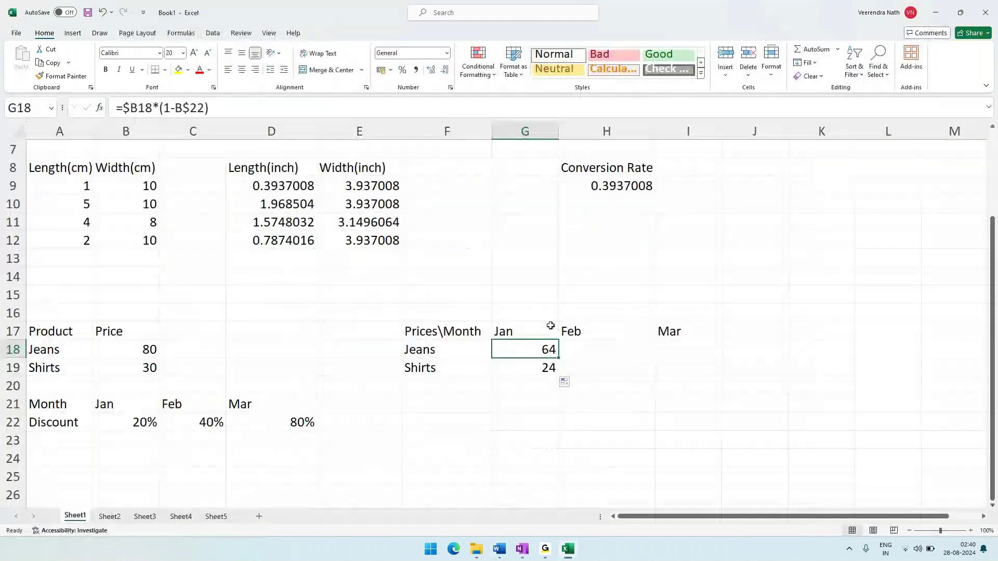
pyautogui.press('alt')
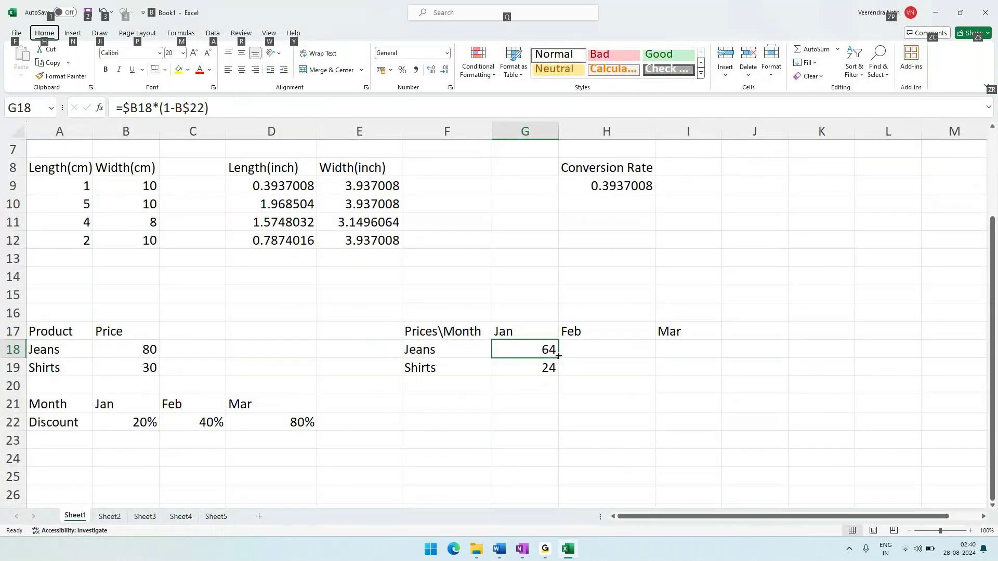
pyautogui.press('alt')
# Fill the jeans formula from G18 across to I18, and check the discount references in the February and March cells.
pyautogui.moveTo(558, 355); pyautogui.dragTo(705, 357)
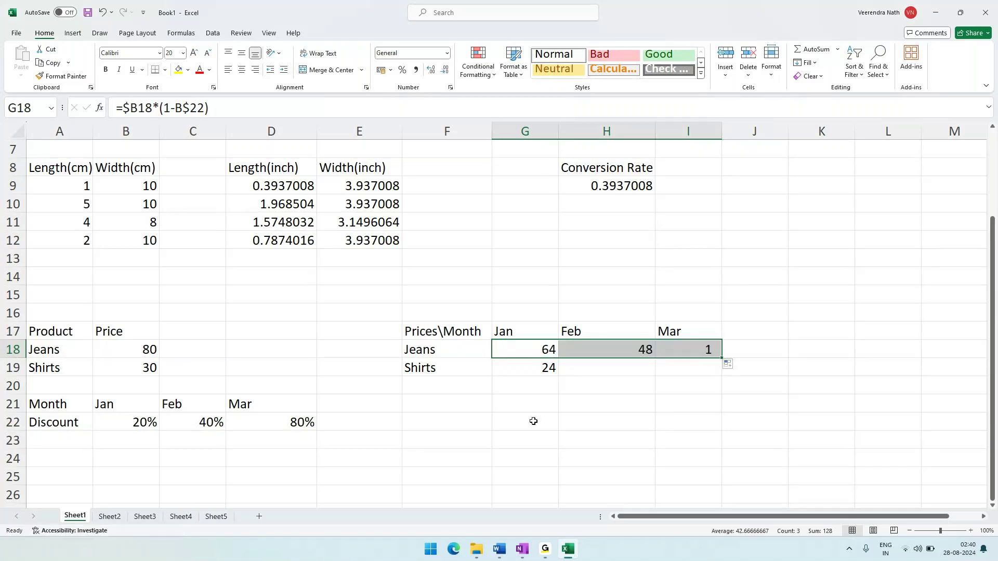
pyautogui.click(538, 395)
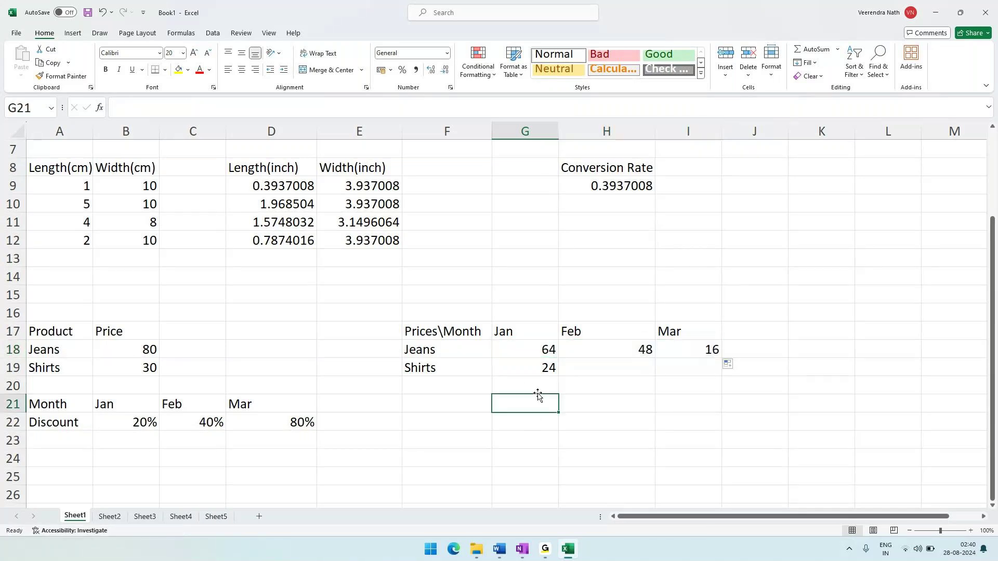
pyautogui.click(587, 351)
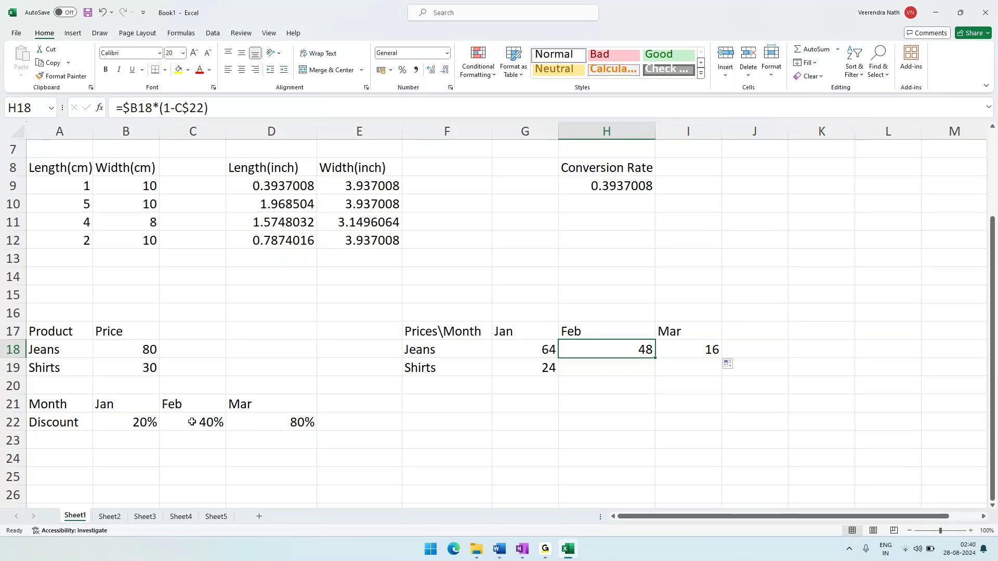
pyautogui.click(698, 345)
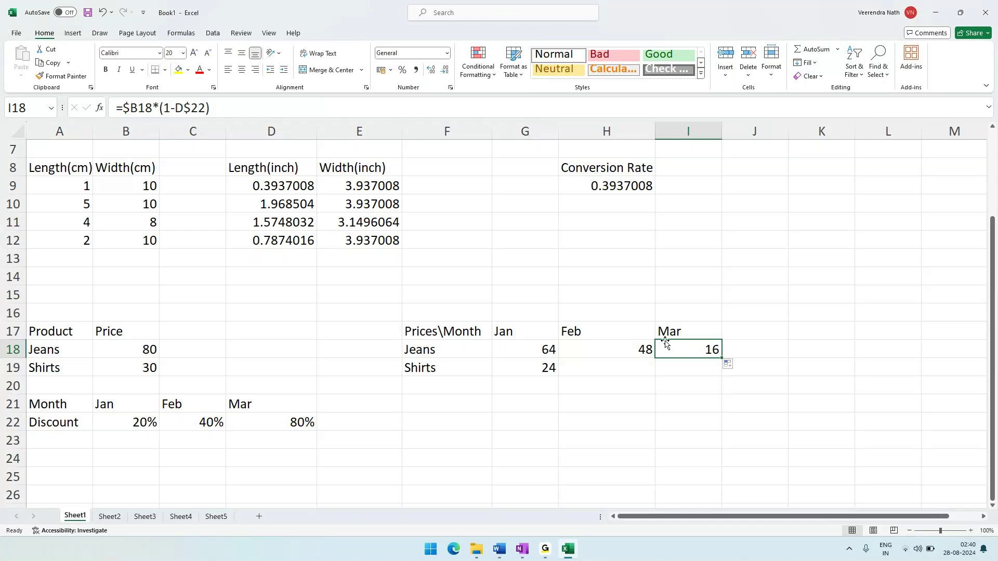
# Fill the February and March formulas from H18:I18 down to the shirts row, and check the references in G18 and H18.
pyautogui.click(639, 353)
pyautogui.moveTo(653, 358); pyautogui.dragTo(722, 377)
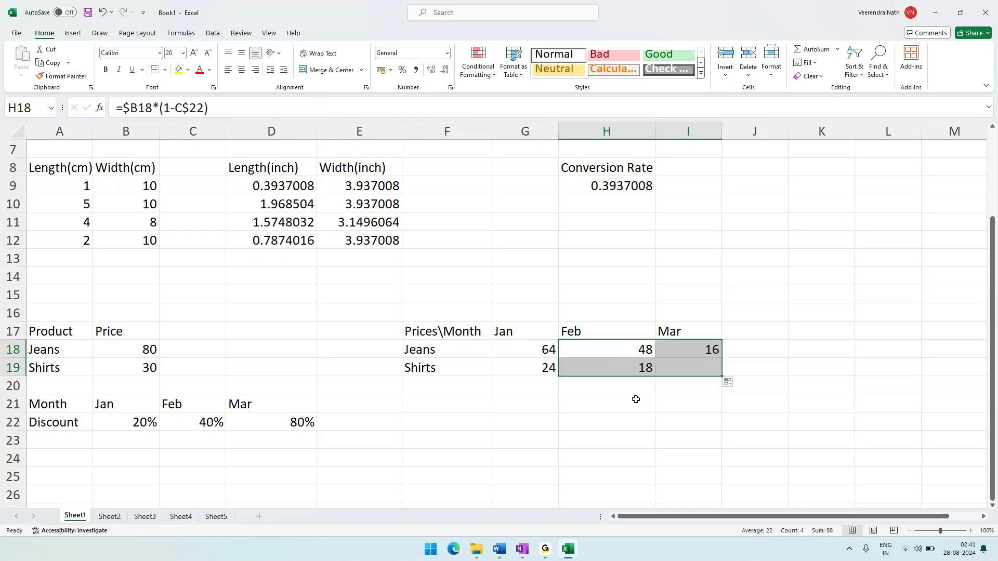
pyautogui.click(642, 416)
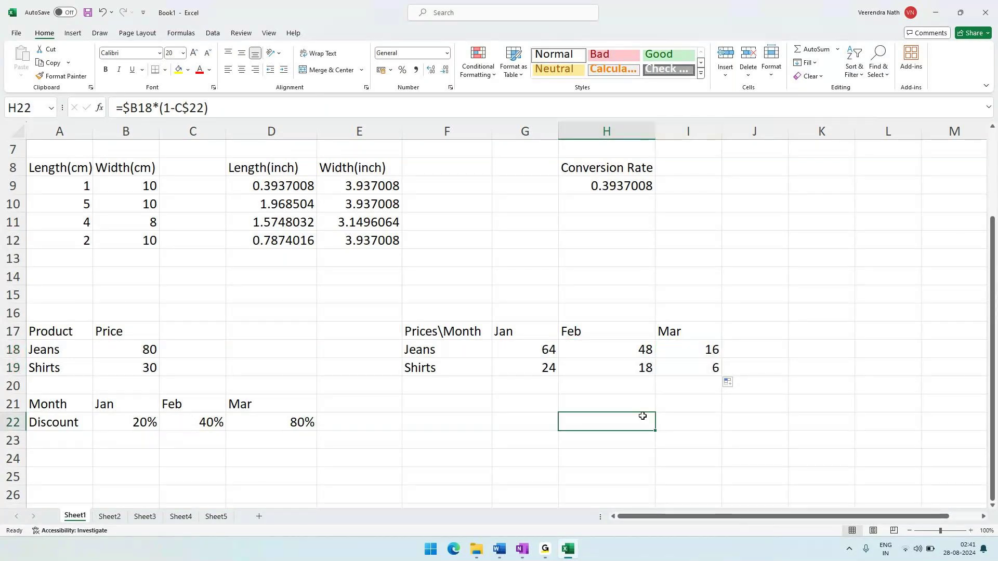
pyautogui.click(538, 357)
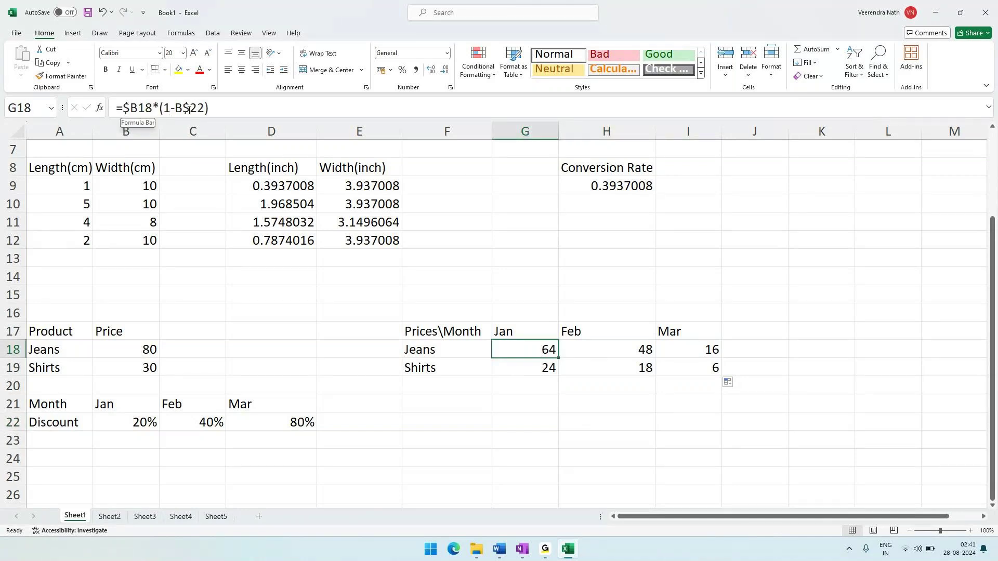
pyautogui.click(607, 356)
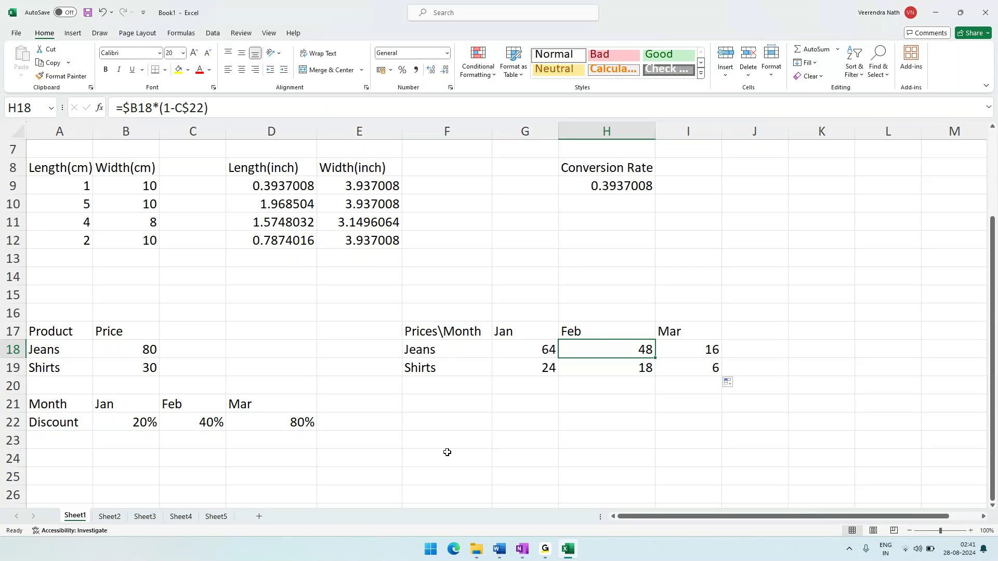
# Switch to the Word document and compare the Mixed Reference example, from the F2 formula to the filled price table, with the worksheet.
pyautogui.click(457, 551)
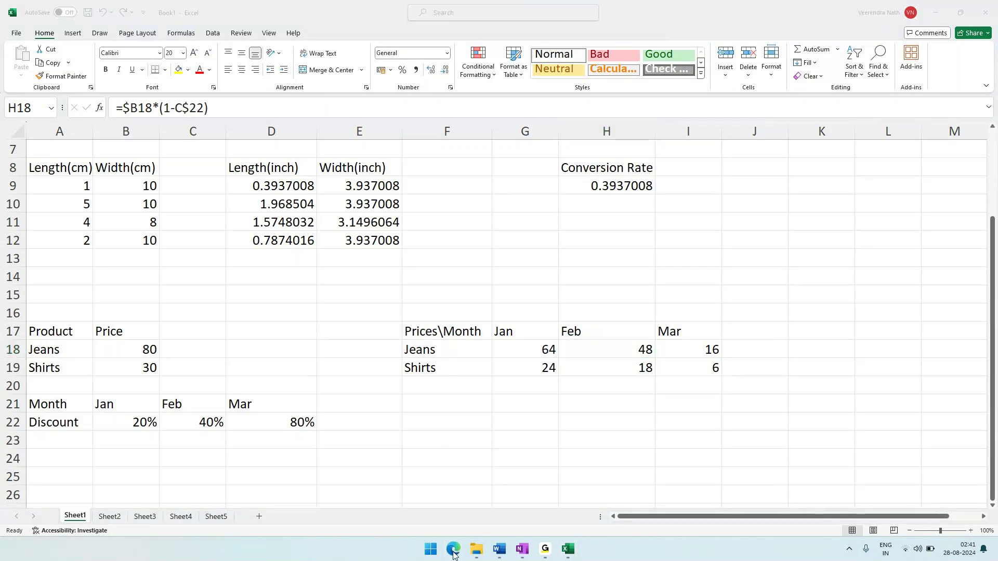
pyautogui.click(499, 549)
pyautogui.scroll(15, 486, 459)
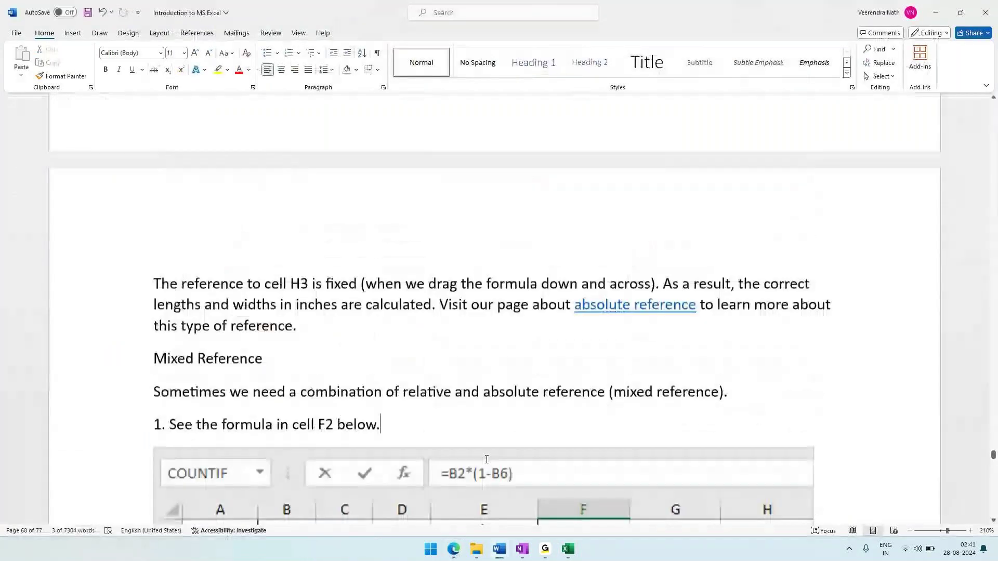
pyautogui.scroll(-3, 486, 459)
pyautogui.click(486, 459)
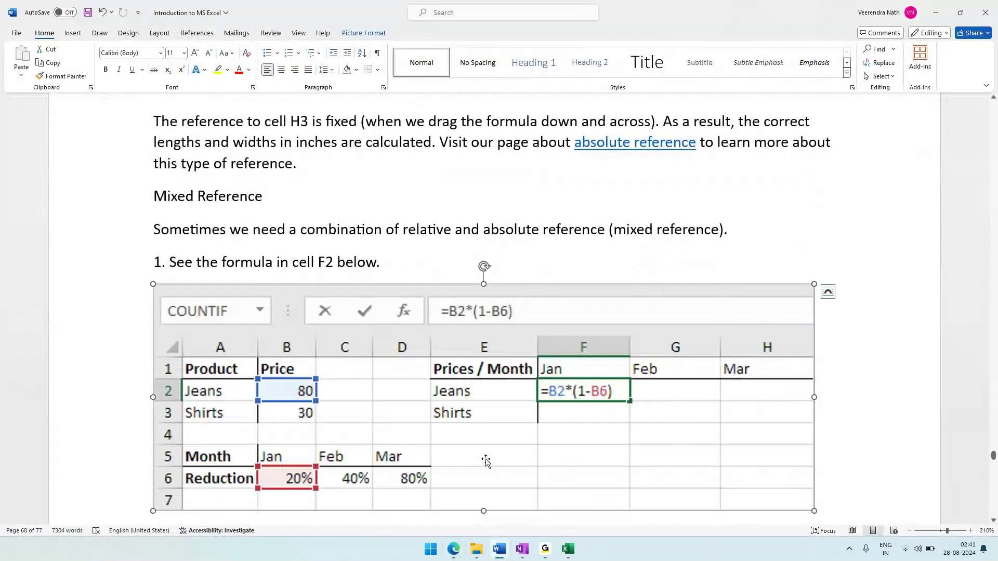
pyautogui.press('pagedown')
pyautogui.press('pagedown')
pyautogui.press('pagedown')
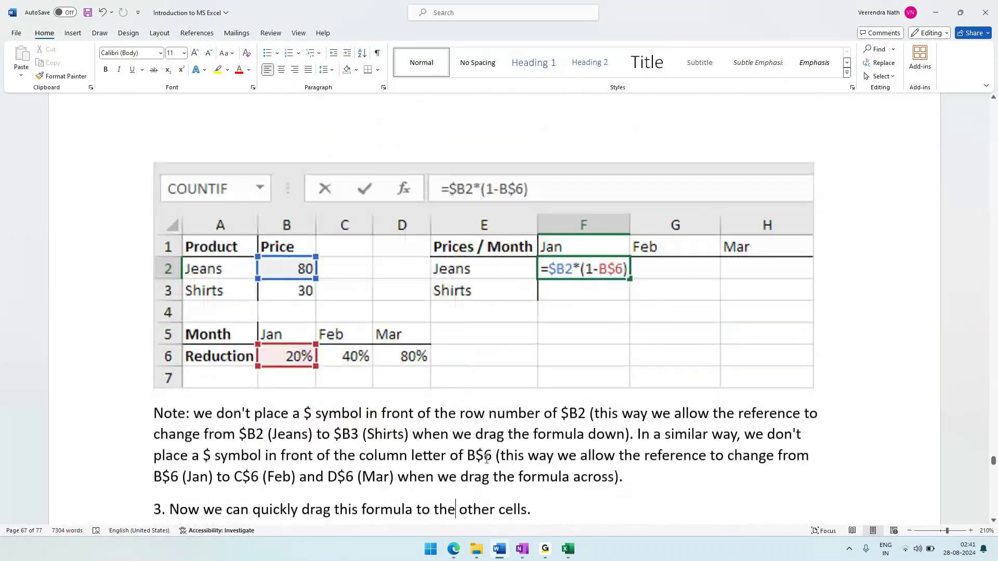
pyautogui.press('Down')
pyautogui.press('Down')
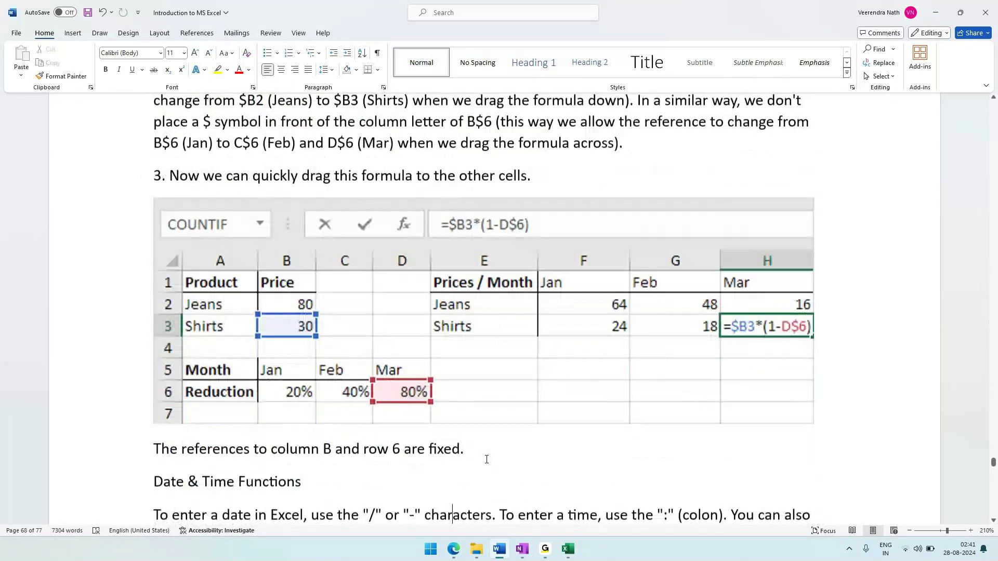
pyautogui.press('Down')
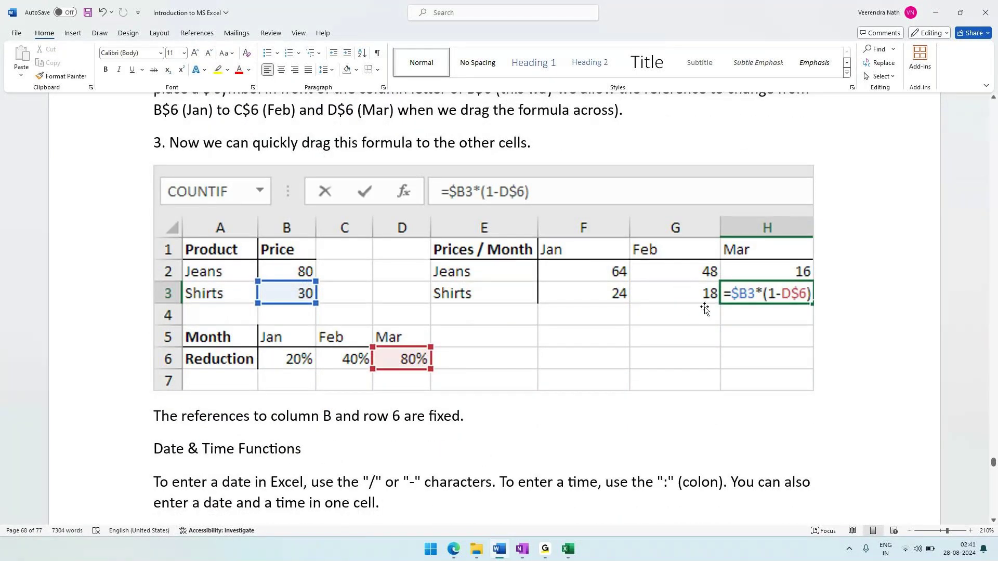
pyautogui.press('Down')
pyautogui.press('Down')
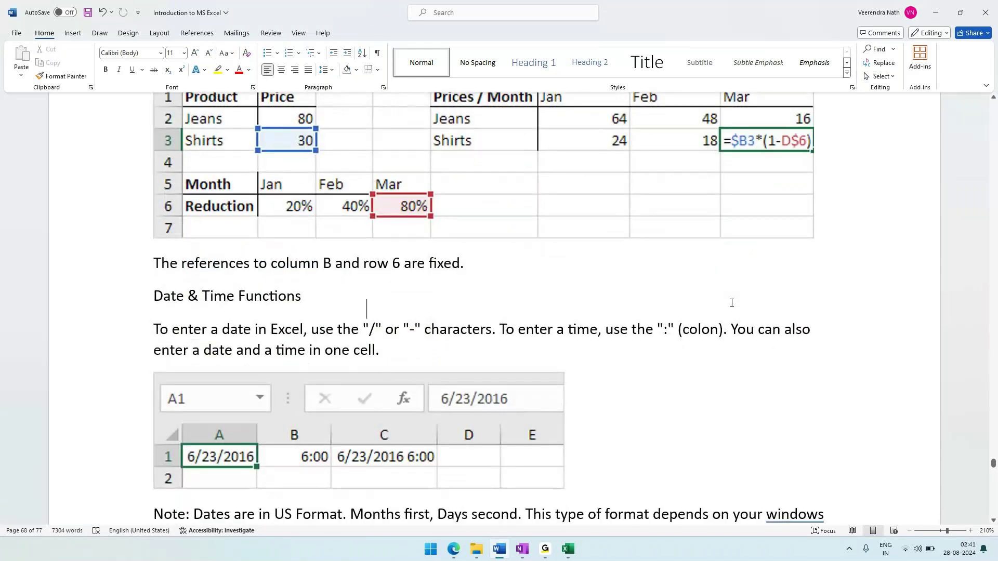
# Examine the note on why $B2 has no $ before its row number and B$6 has none before its column letter.
pyautogui.scroll(2, 732, 303)
pyautogui.press('Up')
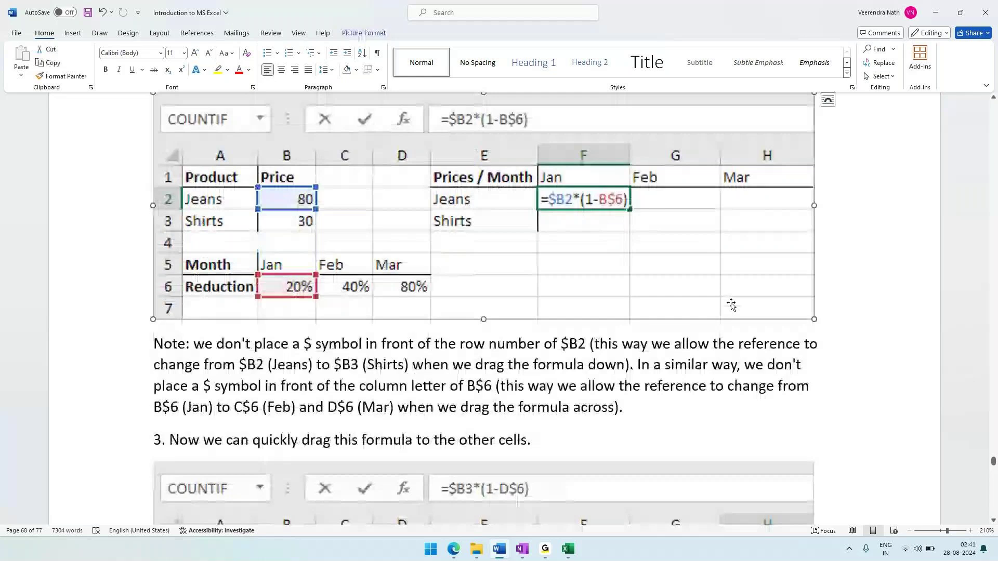
pyautogui.doubleClick(482, 346)
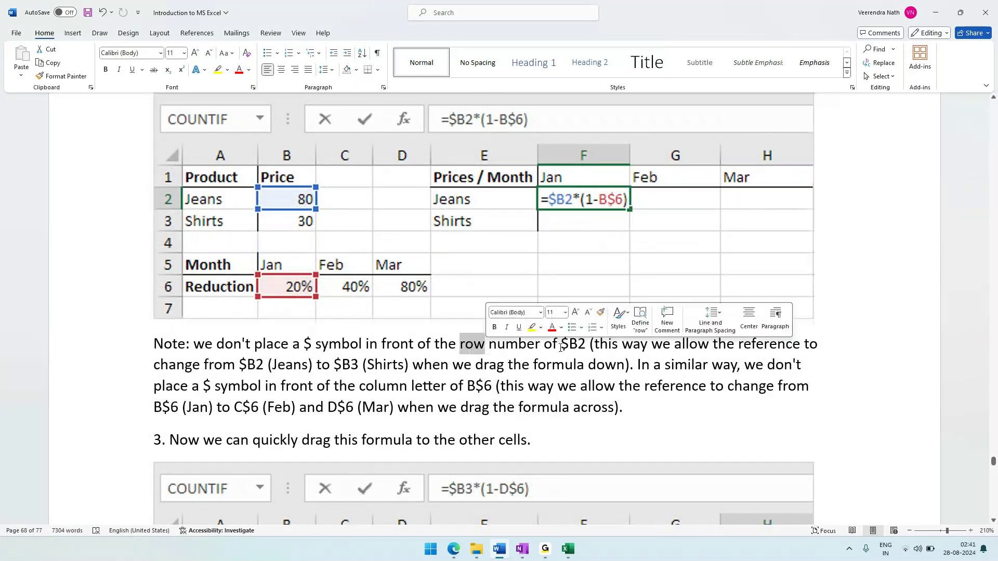
pyautogui.moveTo(561, 347); pyautogui.dragTo(578, 344)
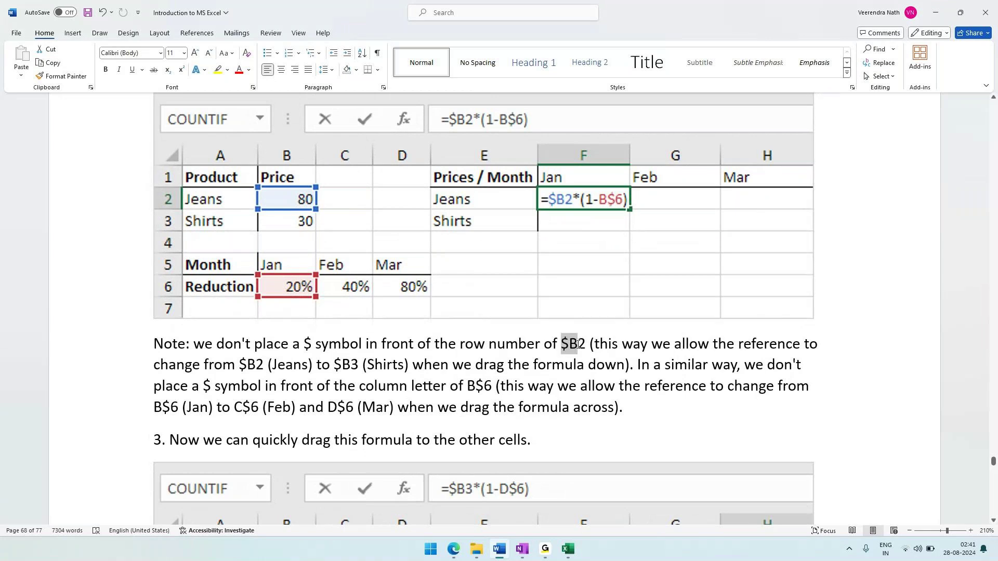
pyautogui.moveTo(239, 365); pyautogui.dragTo(256, 365)
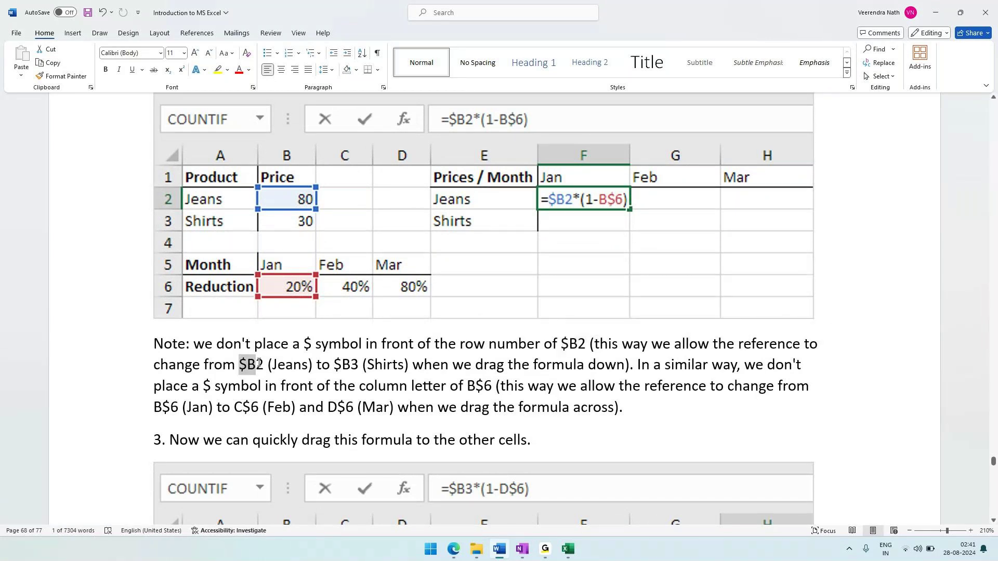
pyautogui.moveTo(334, 364); pyautogui.dragTo(359, 363)
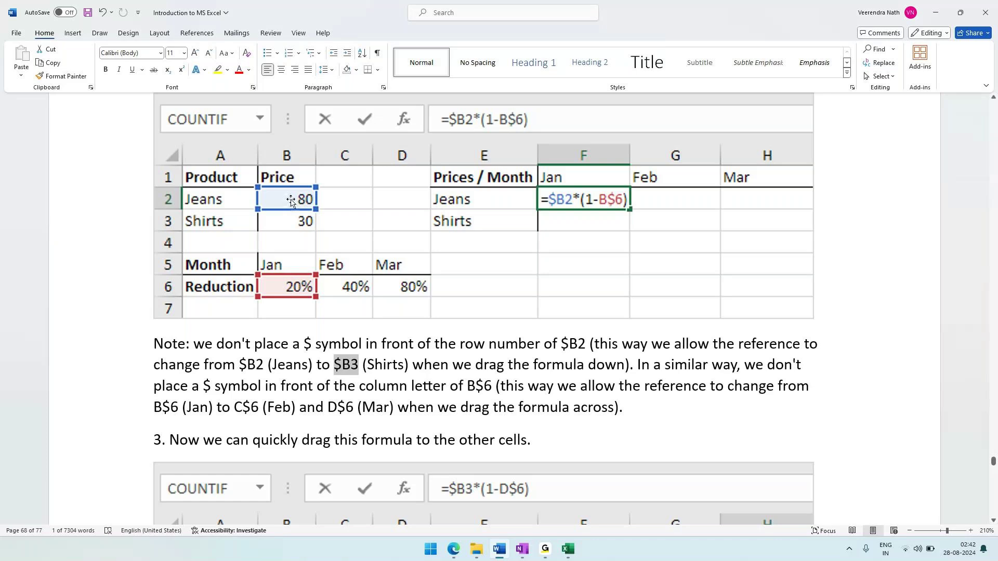
pyautogui.press('Right')
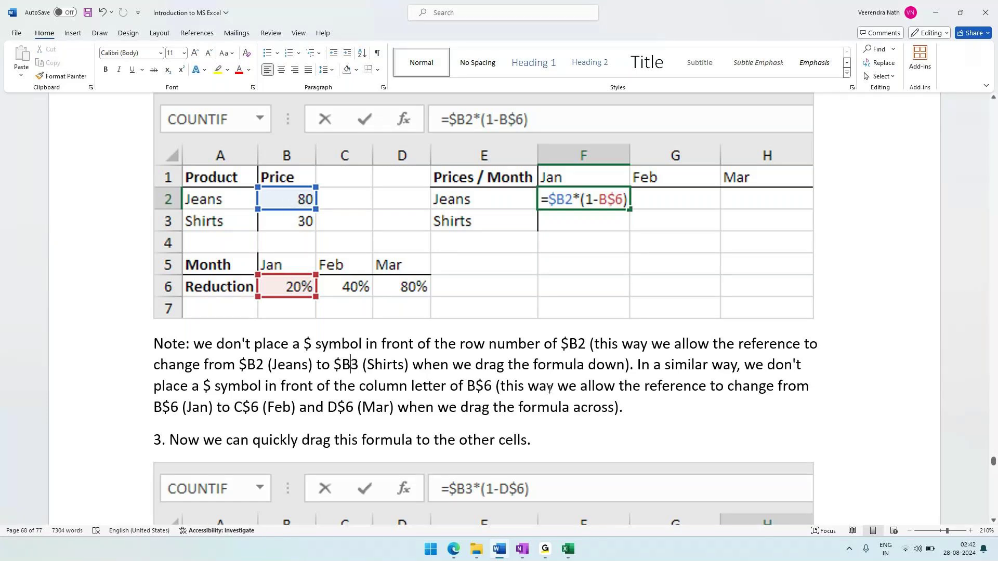
pyautogui.click(203, 386)
pyautogui.doubleClick(213, 385)
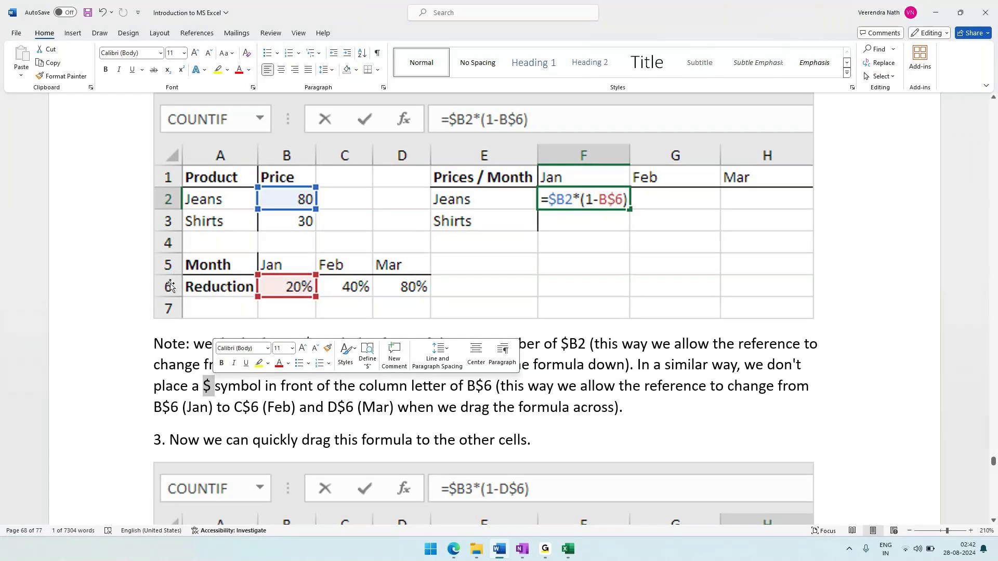
pyautogui.moveTo(171, 408); pyautogui.dragTo(181, 407)
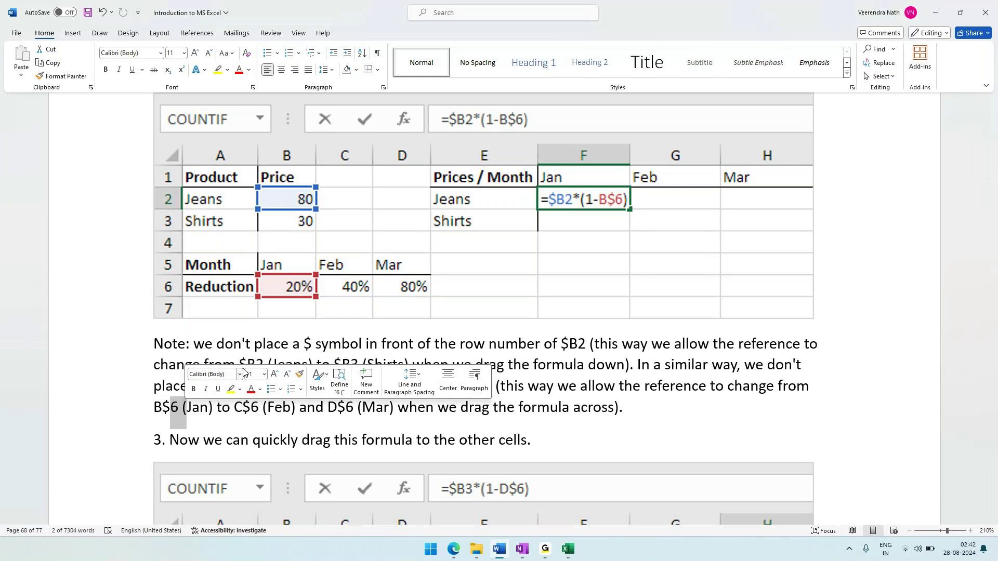
pyautogui.click(173, 411)
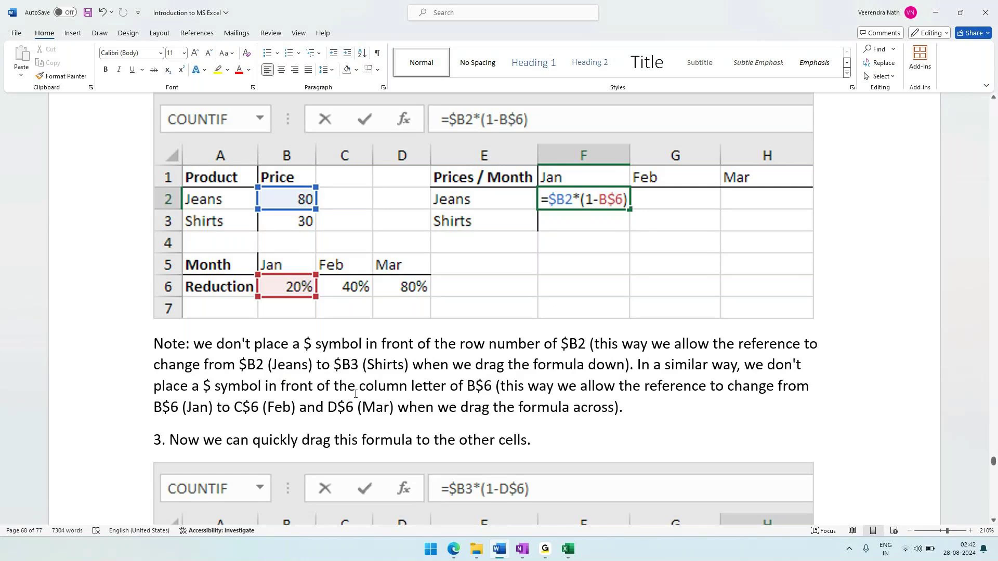
# Review the Mixed Reference section again, from the filled result table back to the original relative formula in F2.
pyautogui.scroll(-3, 363, 396)
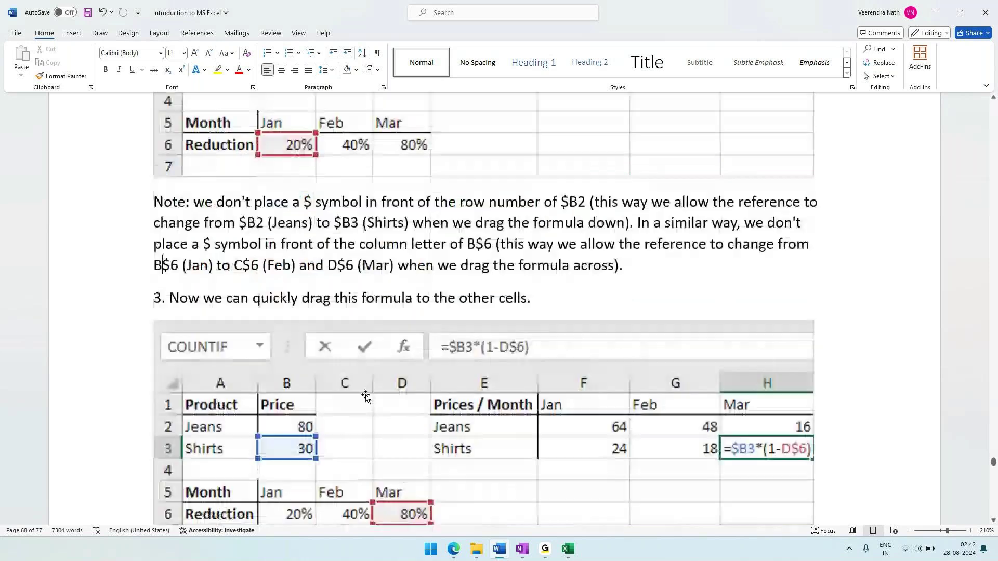
pyautogui.scroll(-4, 366, 398)
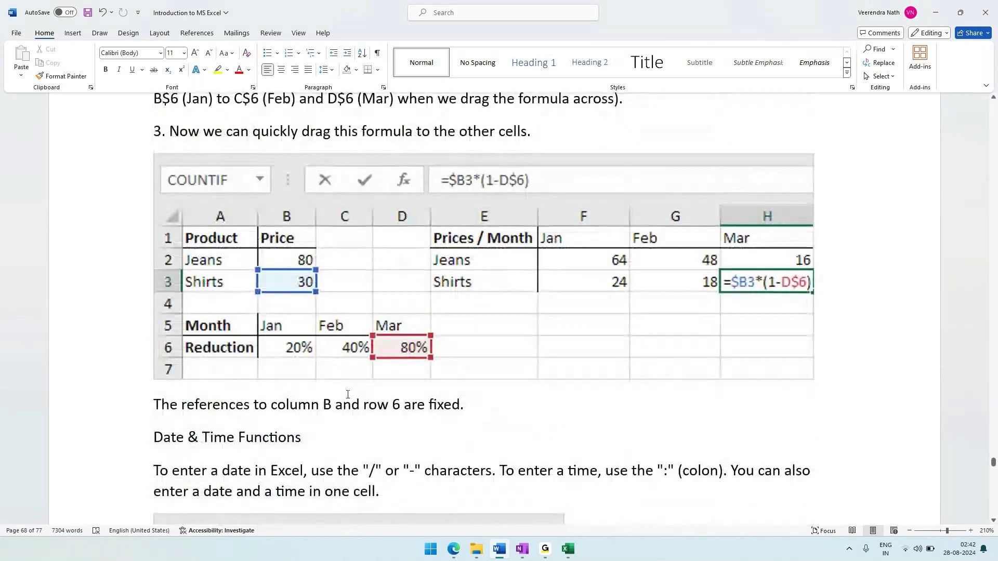
pyautogui.scroll(10, 348, 395)
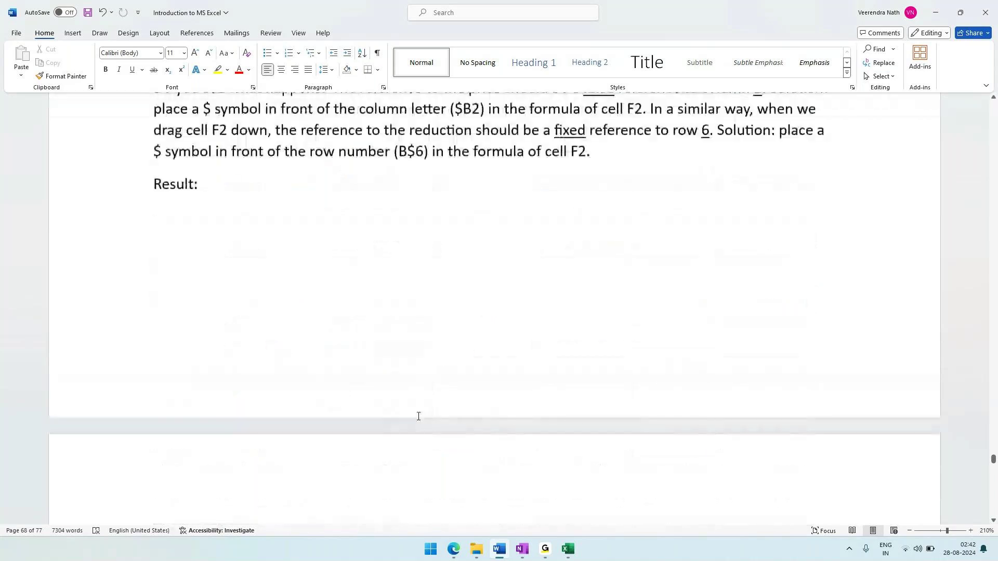
pyautogui.scroll(7, 419, 415)
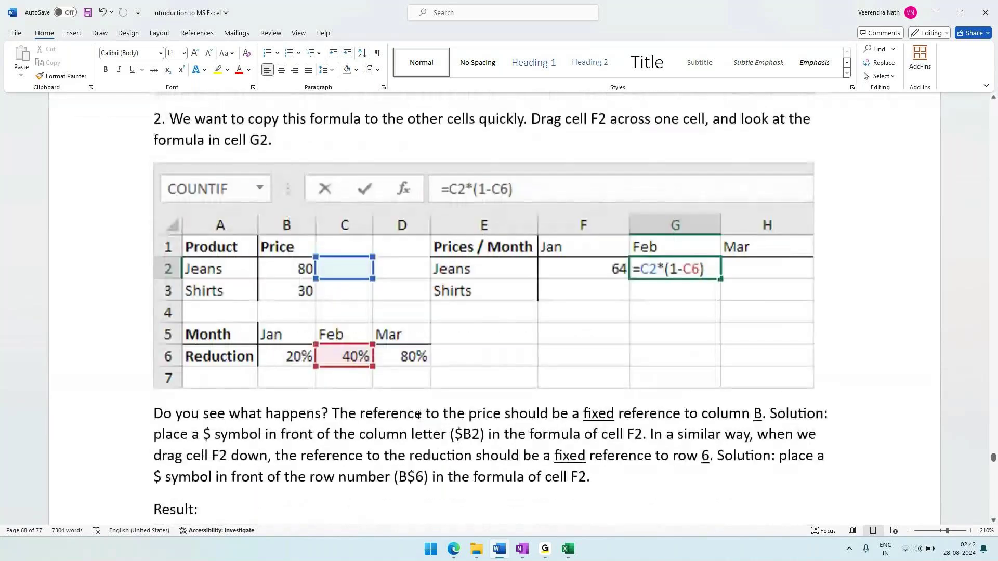
pyautogui.scroll(2, 419, 416)
pyautogui.scroll(5, 417, 414)
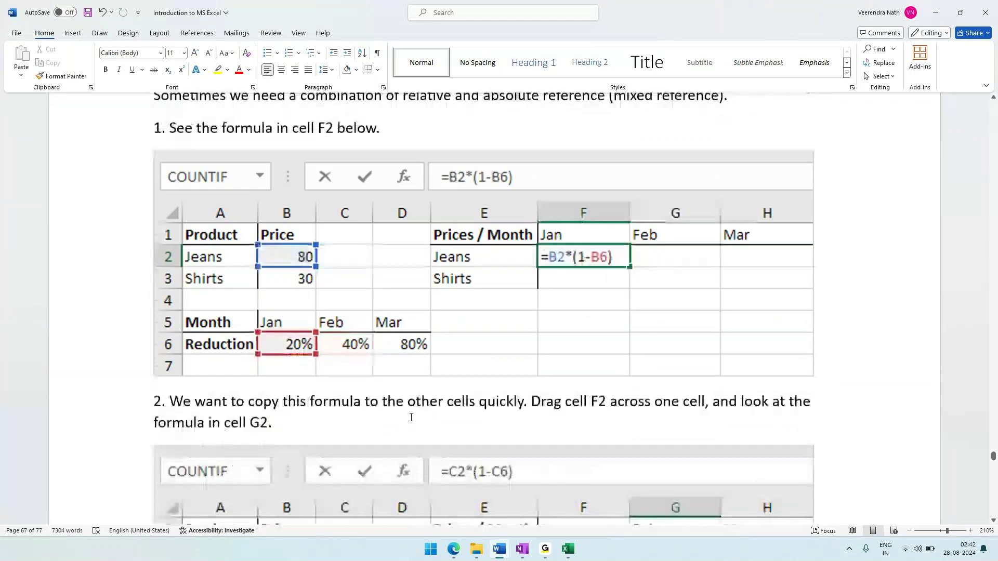
pyautogui.scroll(4, 411, 417)
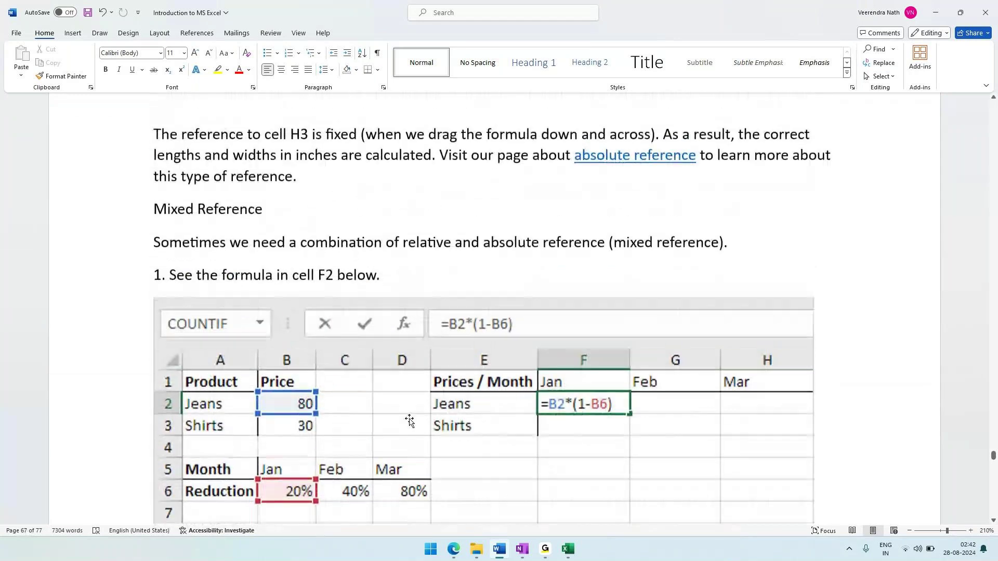
pyautogui.scroll(6, 410, 420)
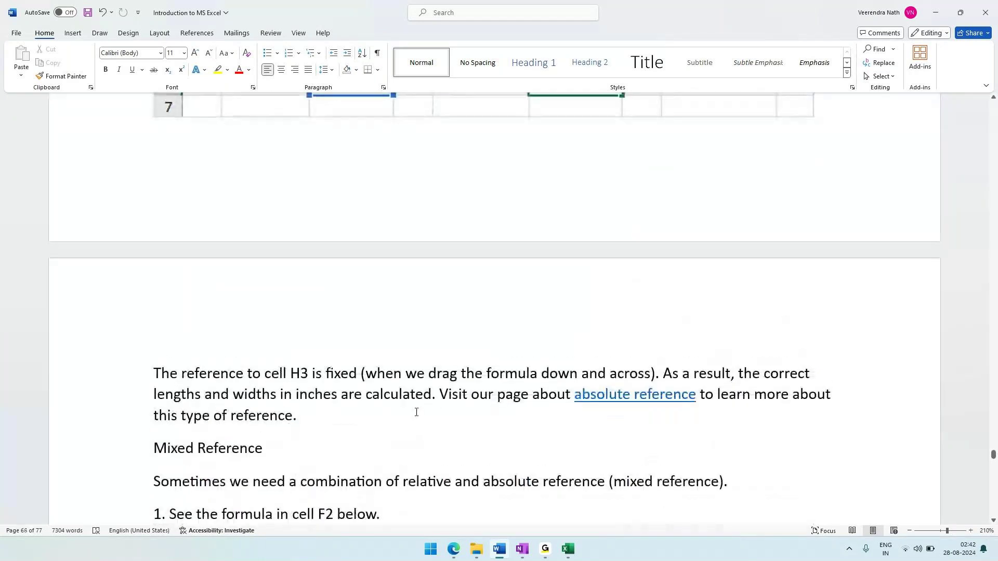
pyautogui.scroll(-3, 416, 412)
pyautogui.scroll(-11, 419, 415)
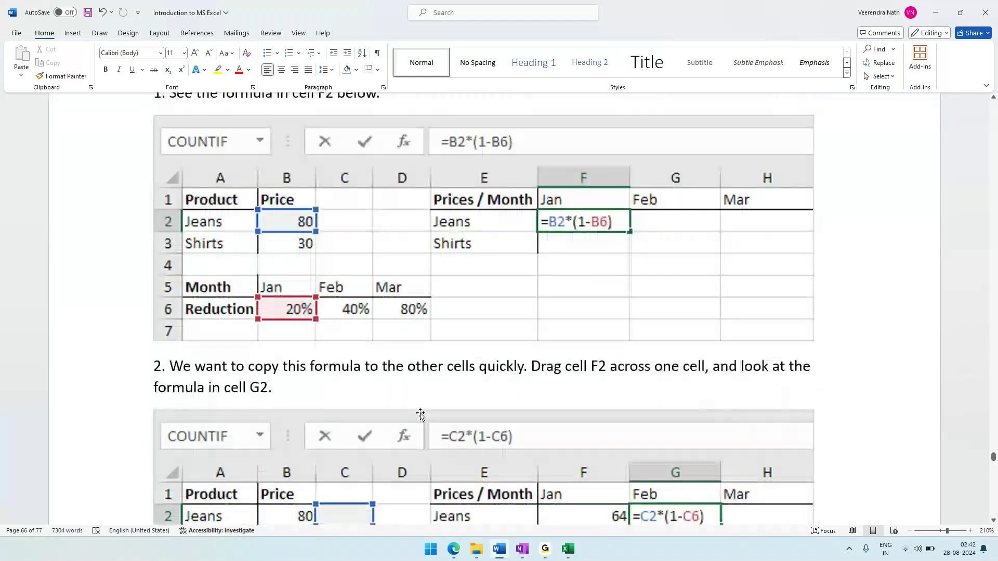
# Delete the note about US date format and regional settings below the date example in the Date & Time Functions section.
pyautogui.scroll(-12, 421, 412)
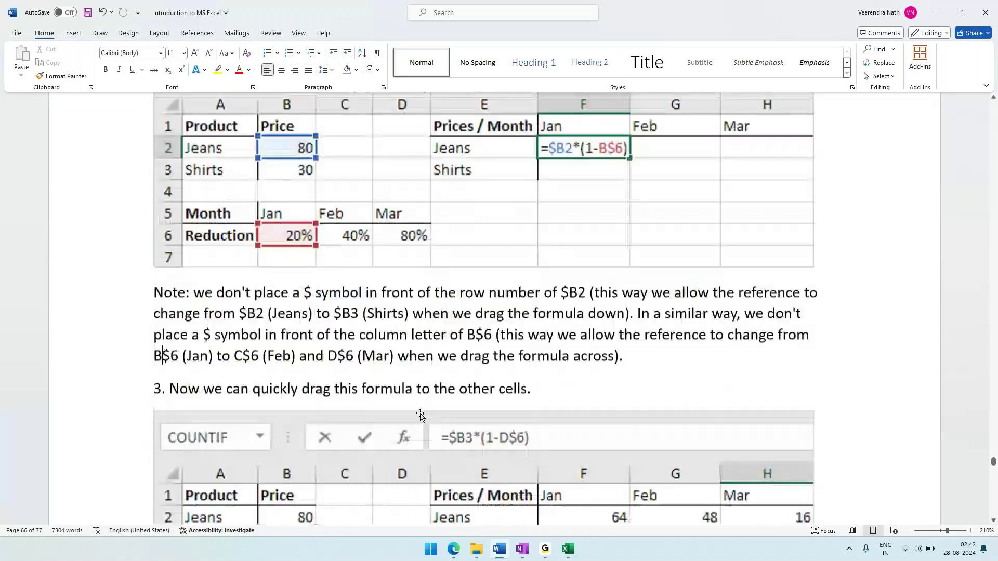
pyautogui.scroll(-13, 420, 416)
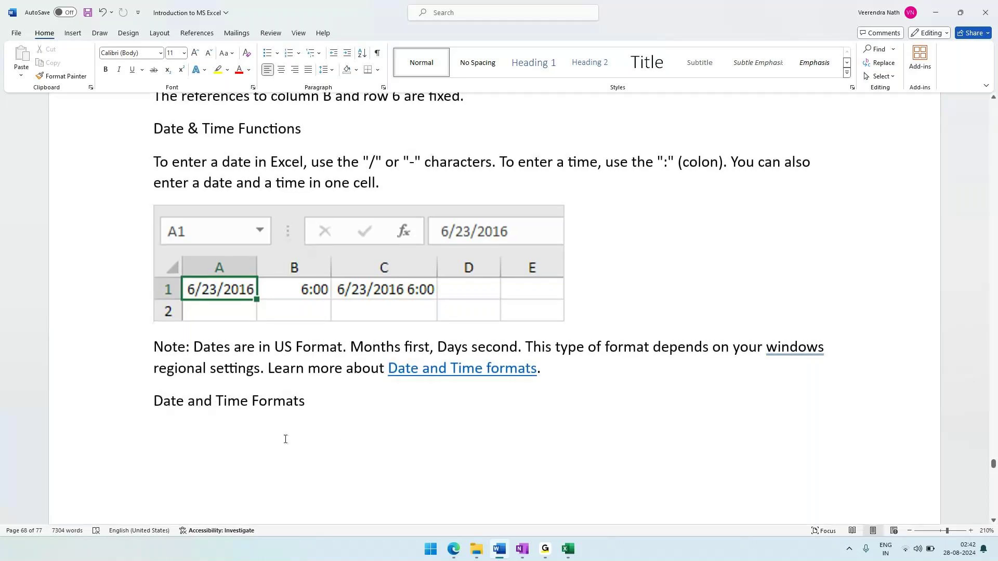
pyautogui.moveTo(541, 369); pyautogui.dragTo(89, 338)
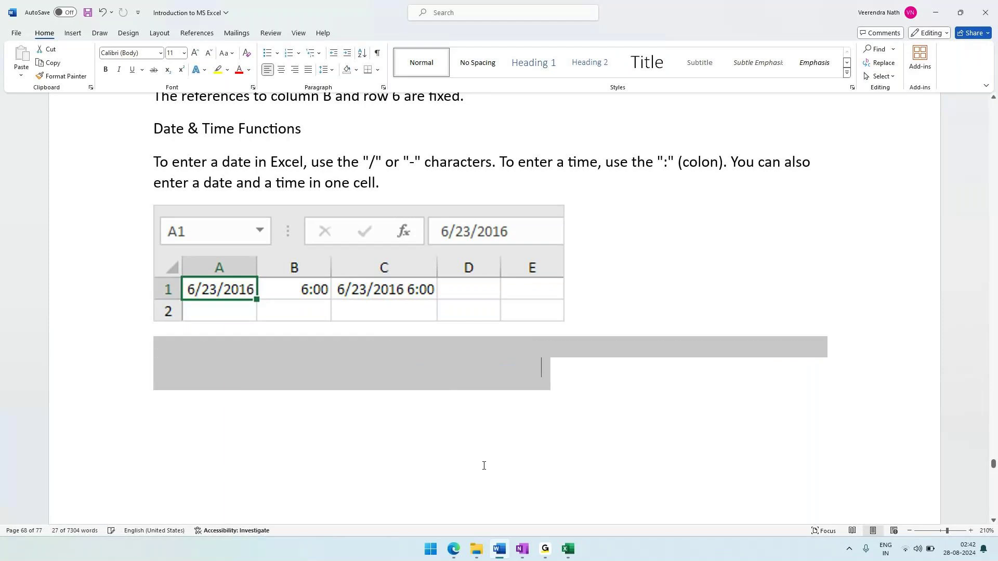
pyautogui.press('Delete')
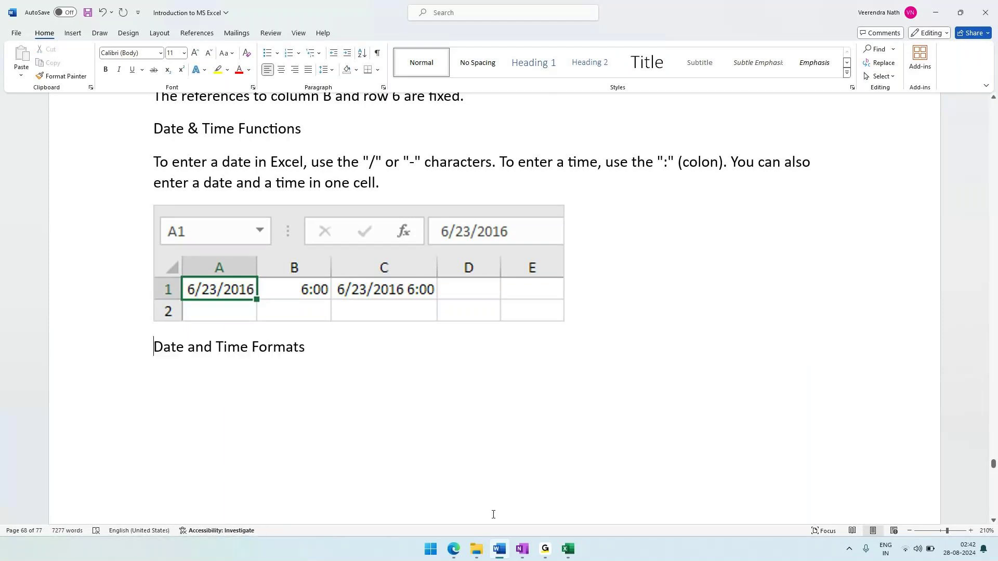
# Push the Date and Time Formats heading down to the next page with blank lines, and review the date entry example above.
pyautogui.press('Return')
pyautogui.press('Return')
pyautogui.scroll(2, 519, 474)
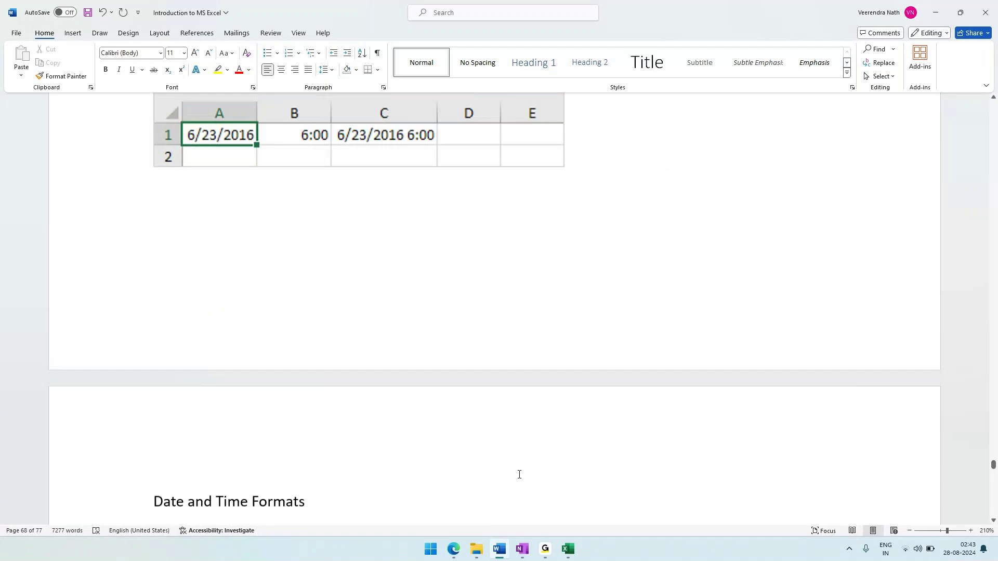
pyautogui.scroll(3, 586, 503)
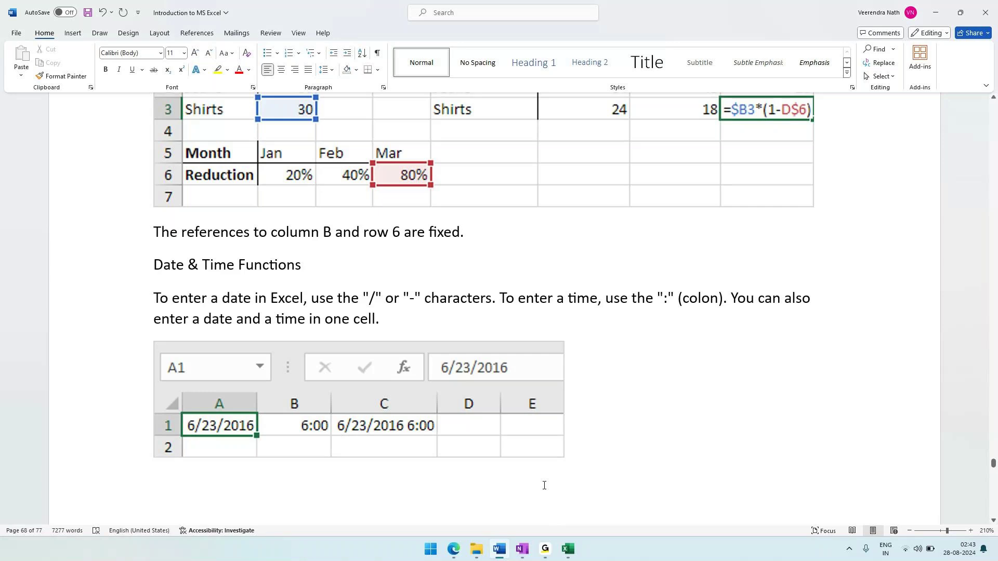
# Switch to the Excel workbook and enter the date 28-08-2024 in cell A29.
pyautogui.click(570, 548)
pyautogui.scroll(-1, 66, 218)
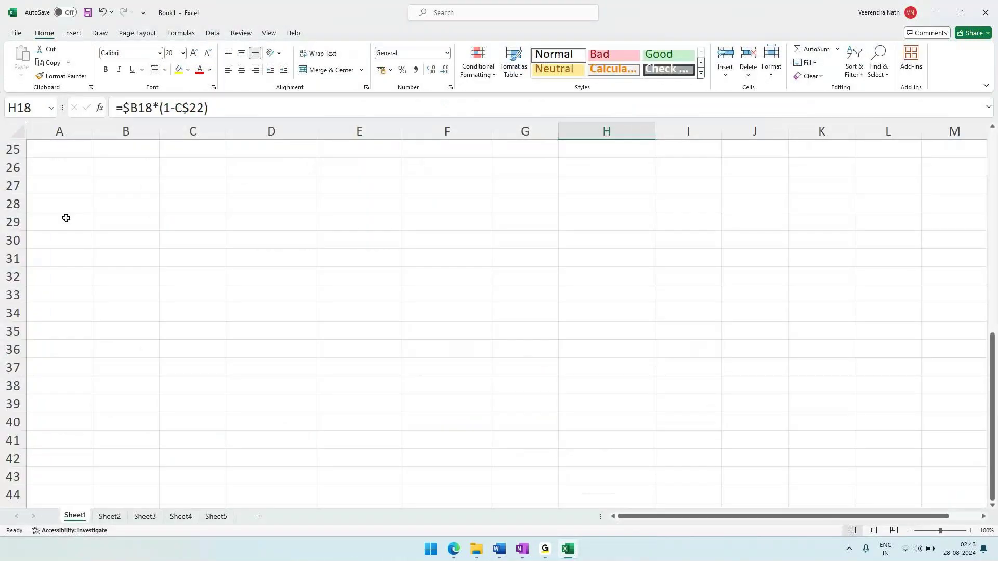
pyautogui.click(68, 223)
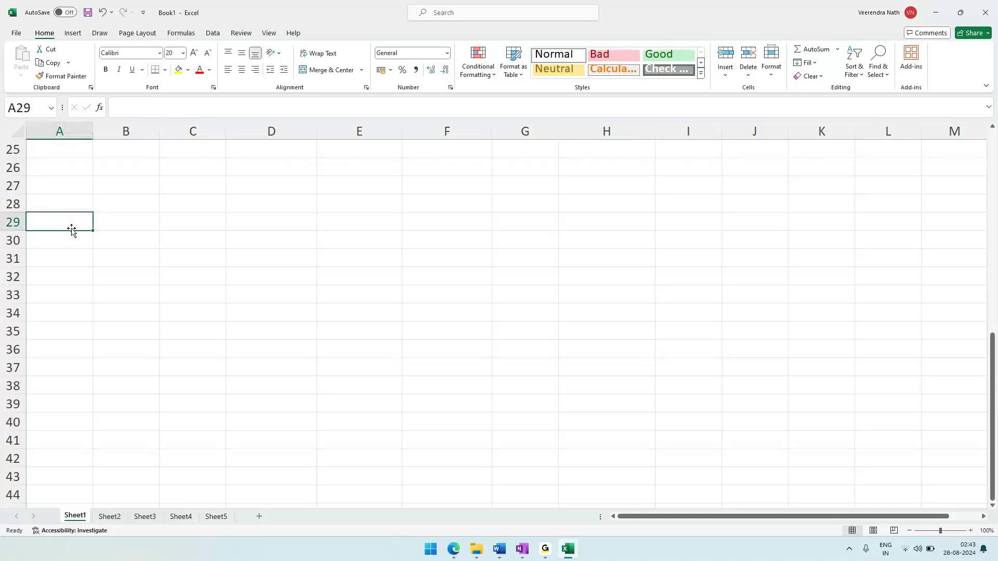
pyautogui.write('28')
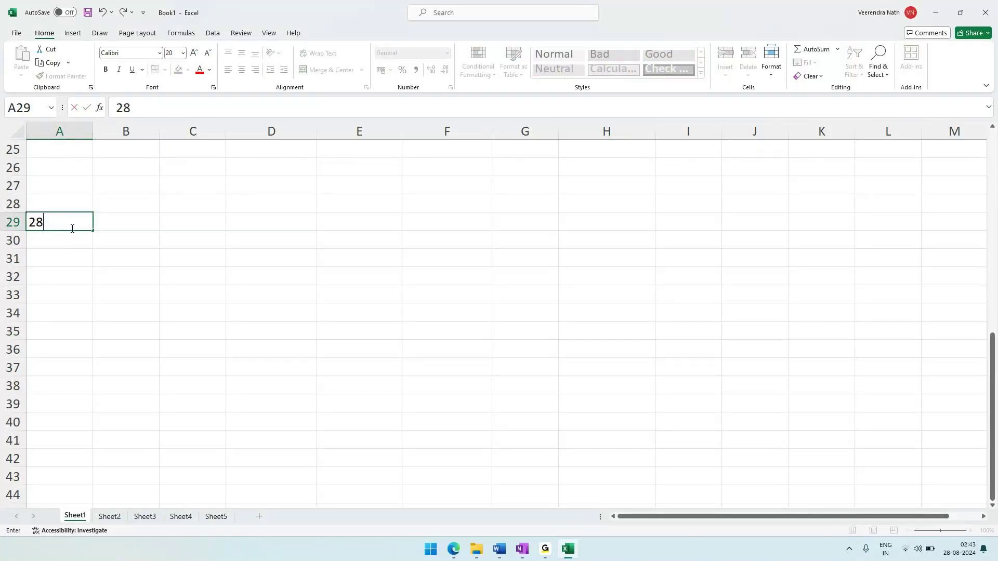
pyautogui.write('-08-2024')
pyautogui.press('Return')
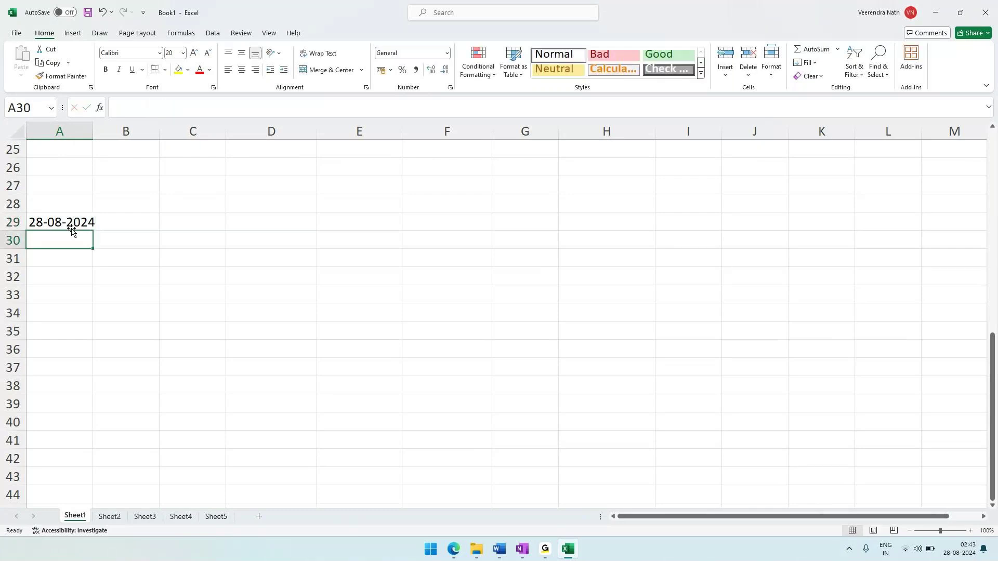
# Fit column A's width to its contents and format cell A29 as Short Date.
pyautogui.click(62, 224)
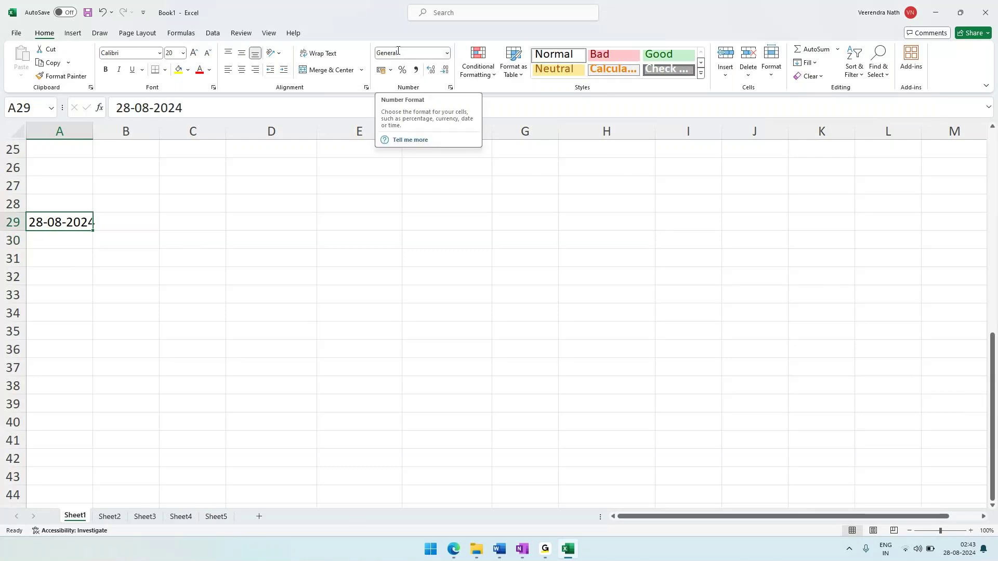
pyautogui.click(447, 53)
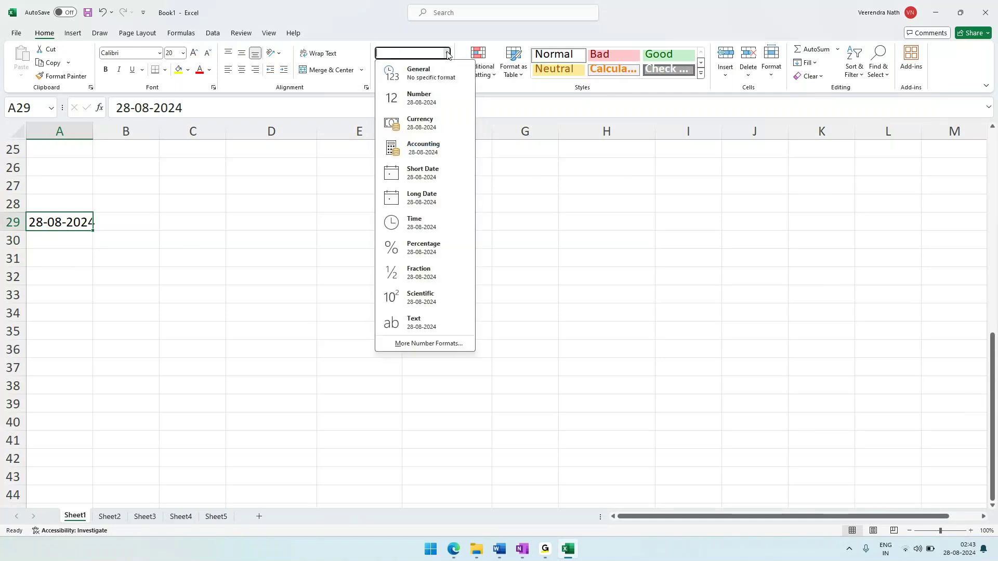
pyautogui.click(434, 176)
pyautogui.click(358, 240)
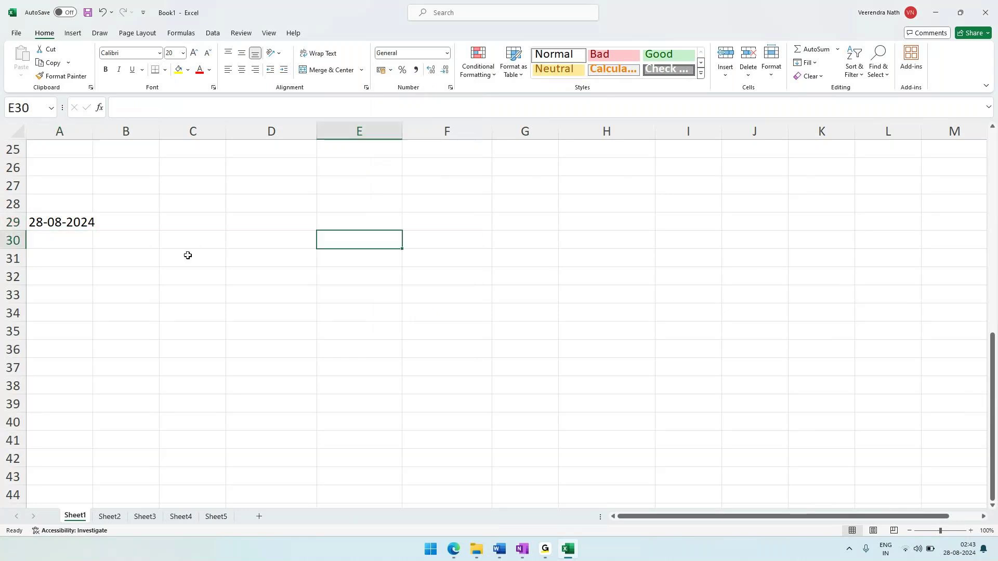
pyautogui.click(67, 223)
pyautogui.doubleClick(92, 131)
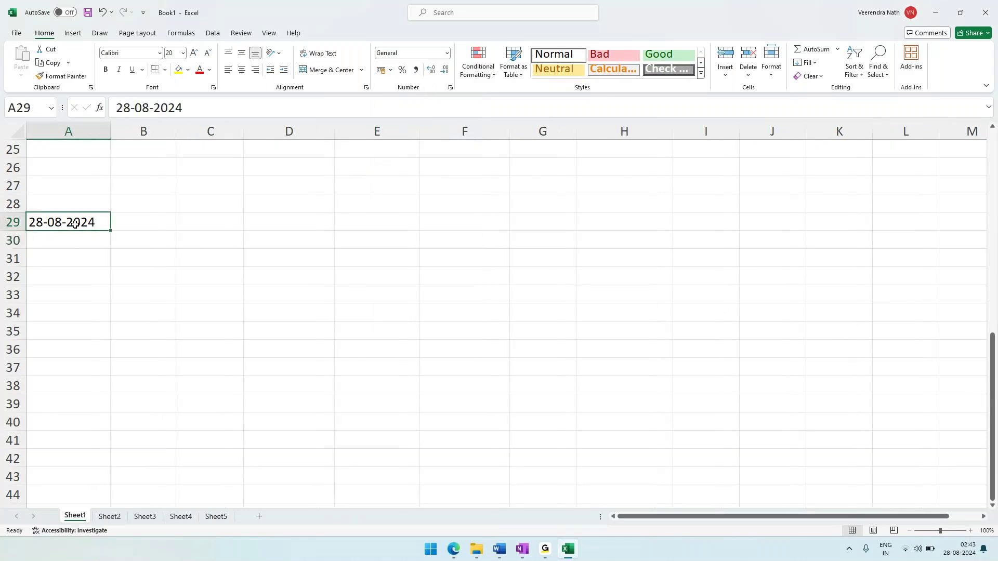
pyautogui.click(447, 53)
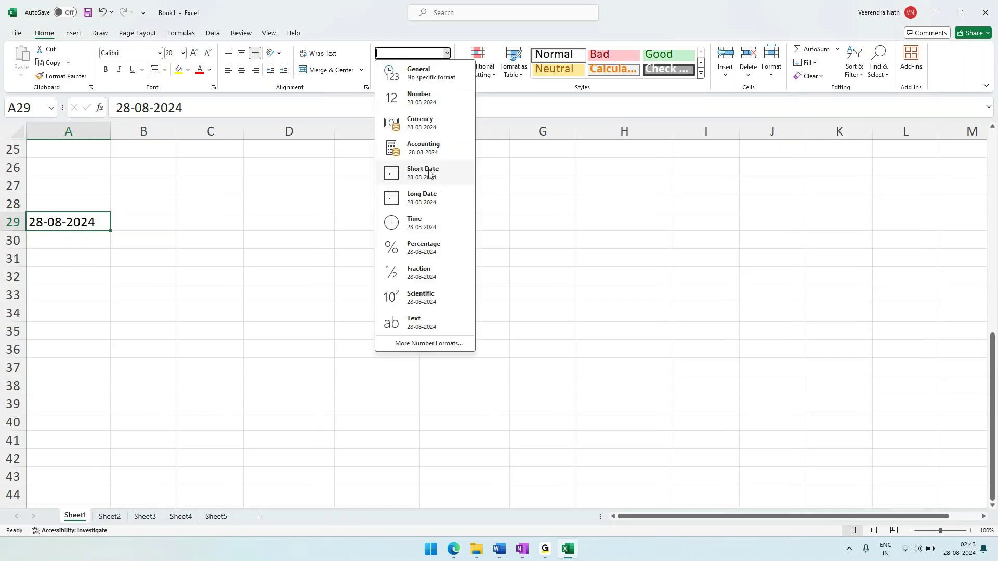
pyautogui.click(428, 176)
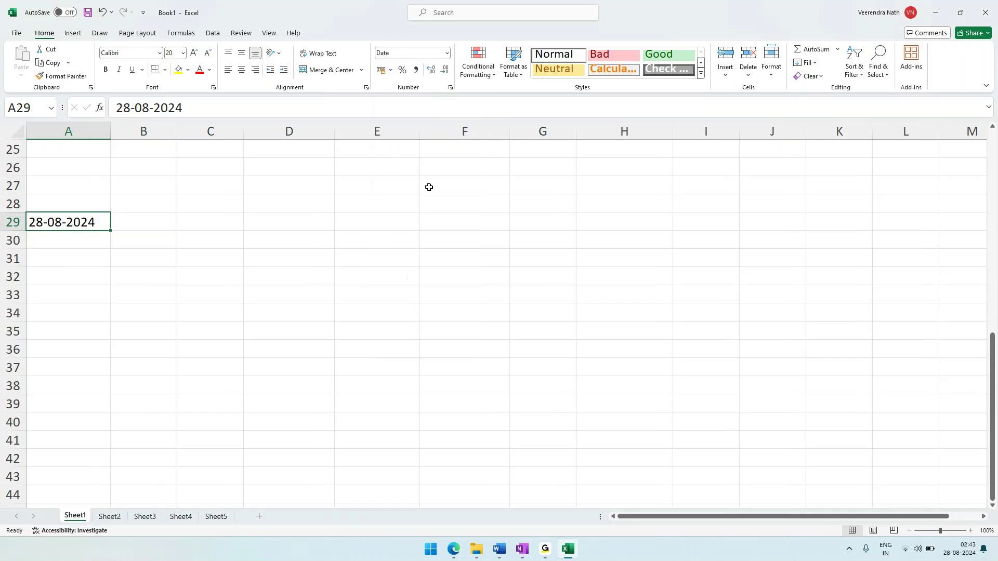
# Try the date type "Wednesday, March 14, 2012" with the Gregorian (English) calendar on cell A29.
pyautogui.click(450, 88)
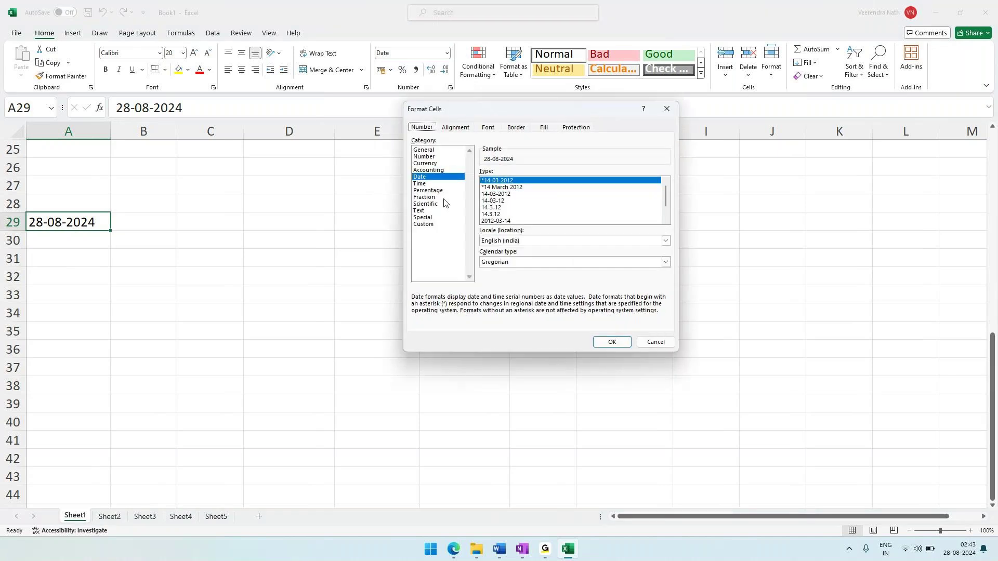
pyautogui.click(511, 188)
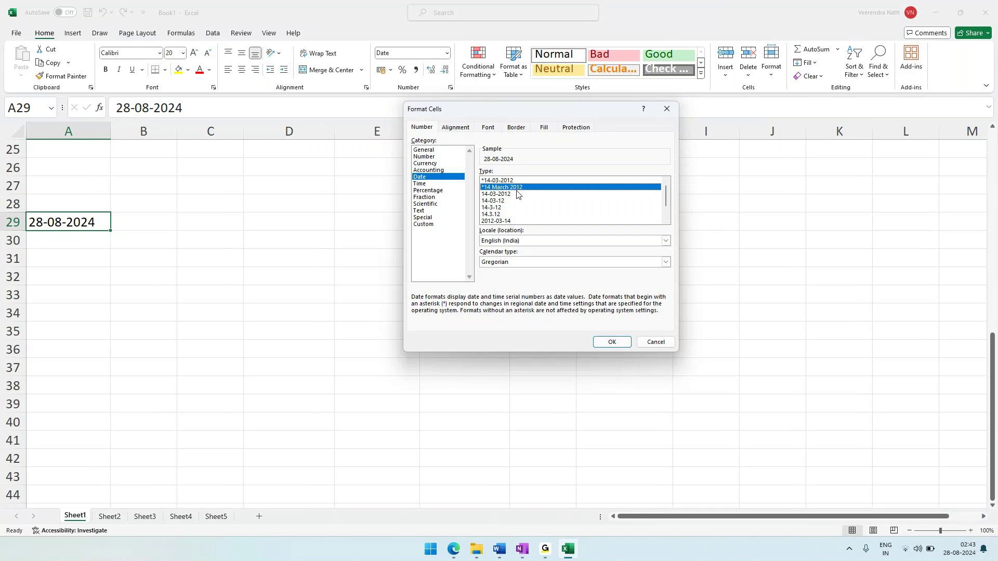
pyautogui.press('Down')
pyautogui.press('Down')
pyautogui.press('Down')
pyautogui.press('Down')
pyautogui.click(567, 262)
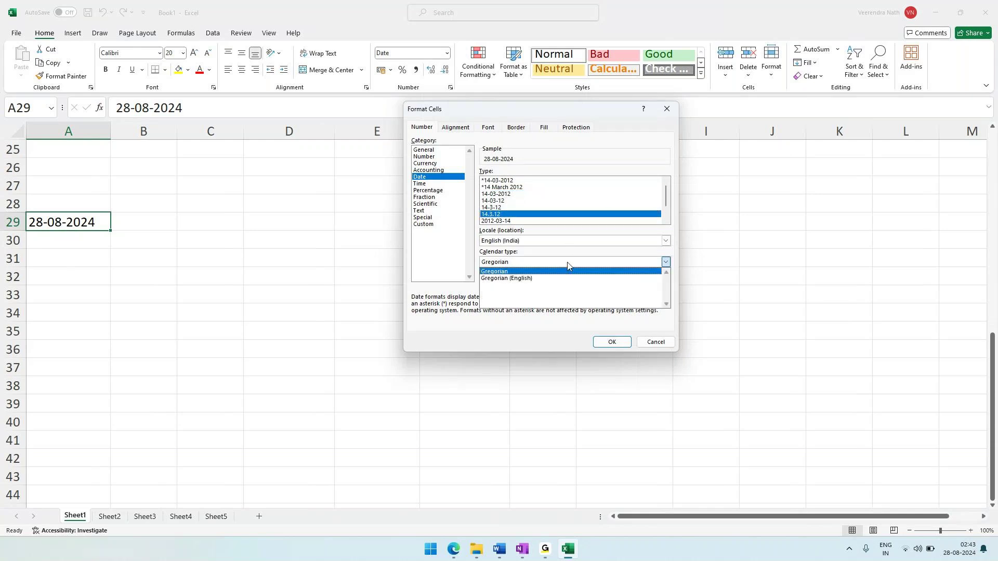
pyautogui.click(541, 281)
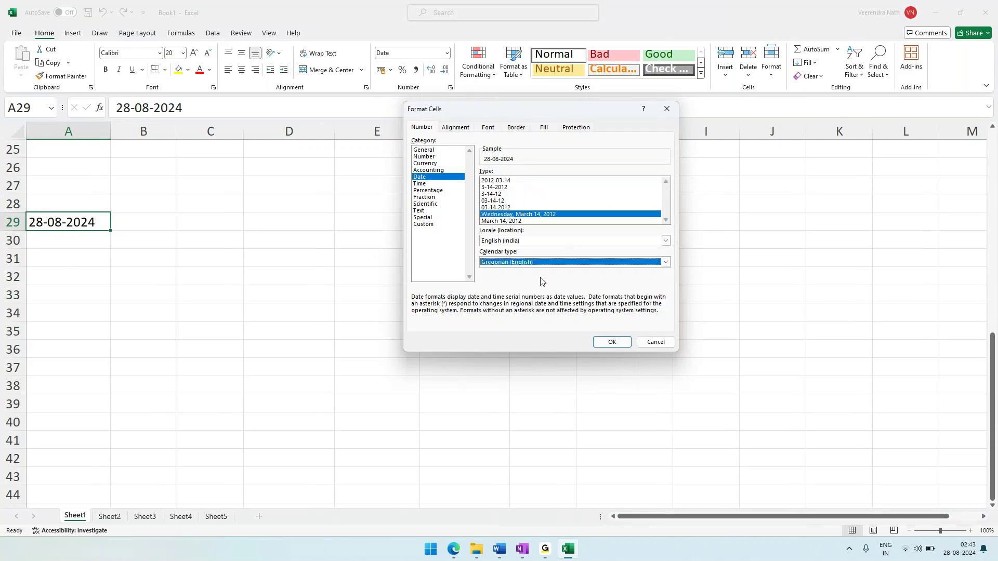
pyautogui.click(528, 219)
pyautogui.click(613, 343)
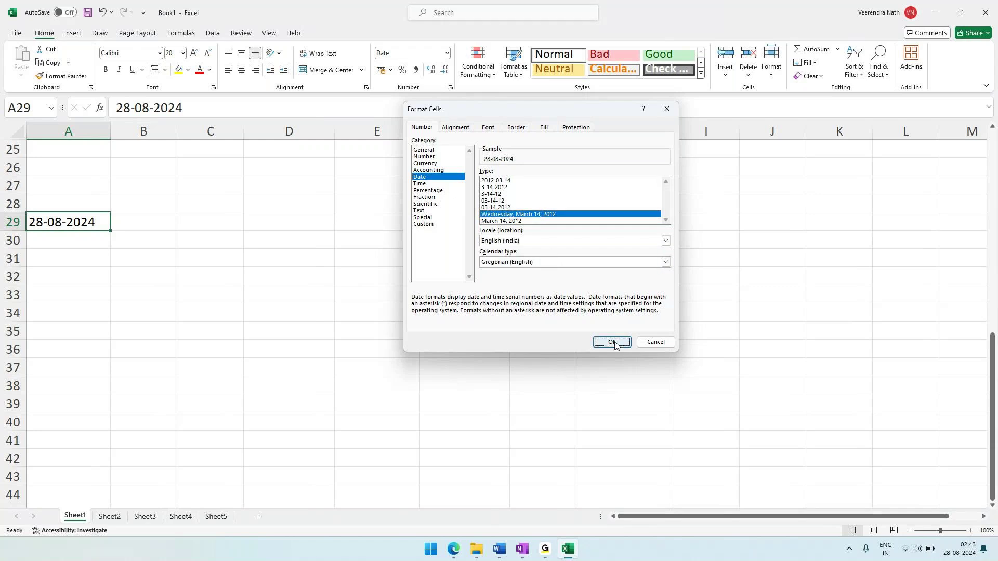
# Widen column A well beyond the date text and recheck how A29 displays.
pyautogui.click(83, 297)
pyautogui.moveTo(109, 132); pyautogui.dragTo(148, 131)
pyautogui.click(163, 289)
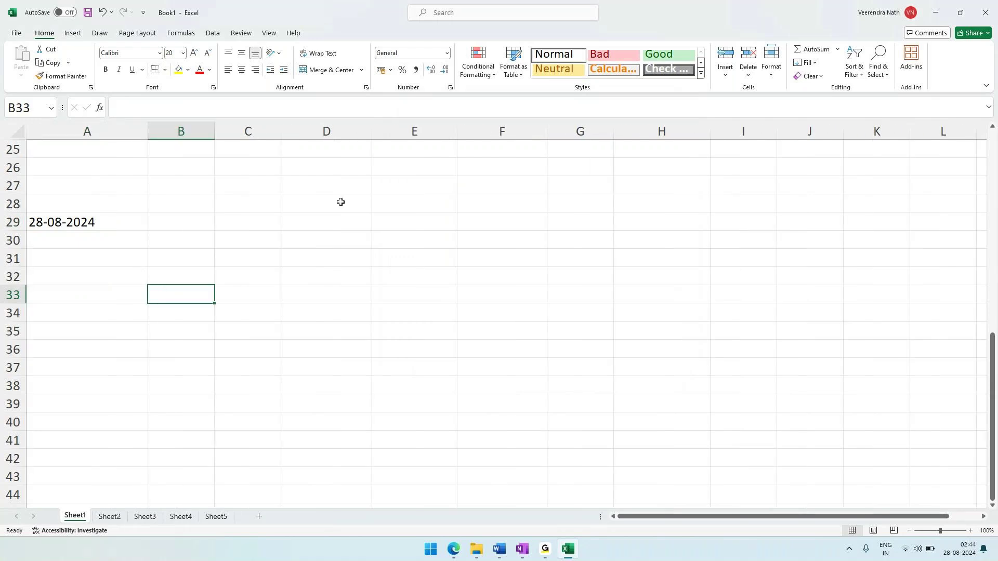
pyautogui.click(76, 225)
pyautogui.click(187, 307)
pyautogui.click(94, 215)
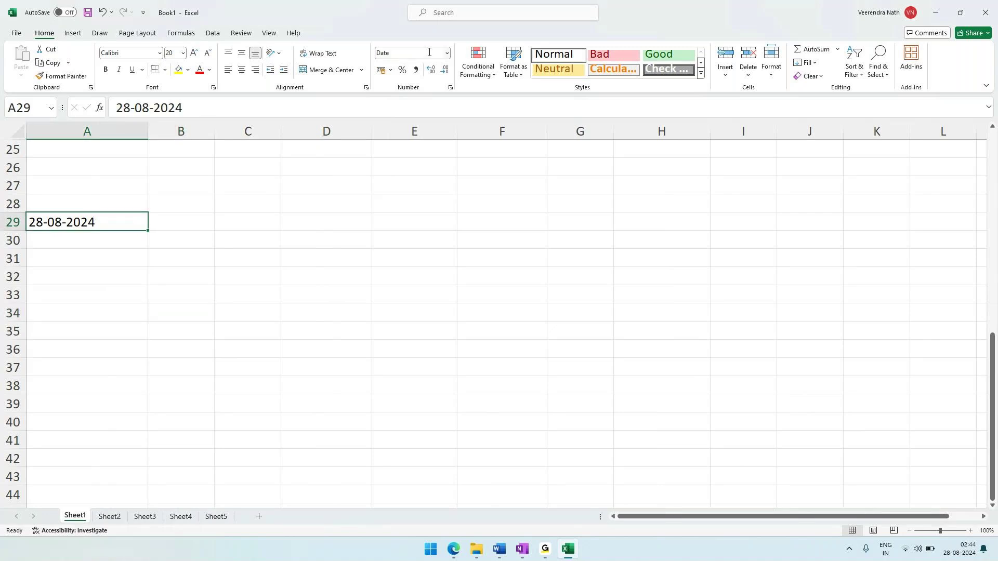
# Try the English (United States) date type "March 14, 2012" on cell A29 and check the cell's display.
pyautogui.click(446, 53)
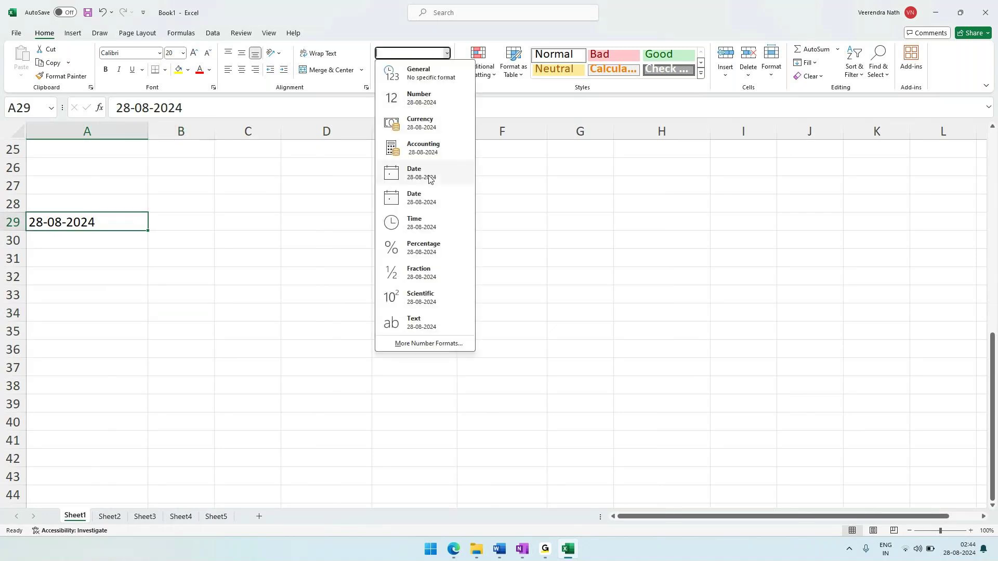
pyautogui.click(443, 174)
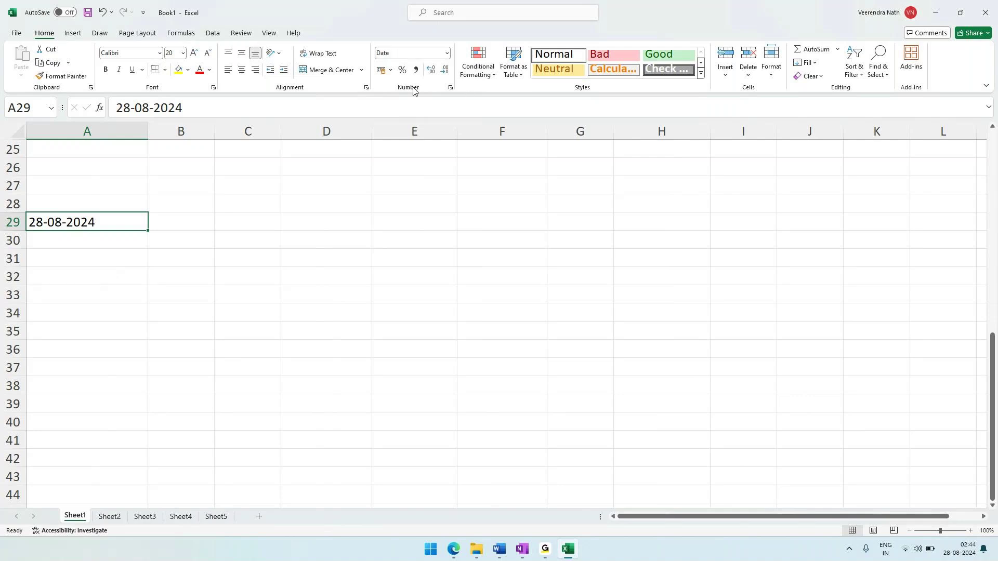
pyautogui.click(450, 88)
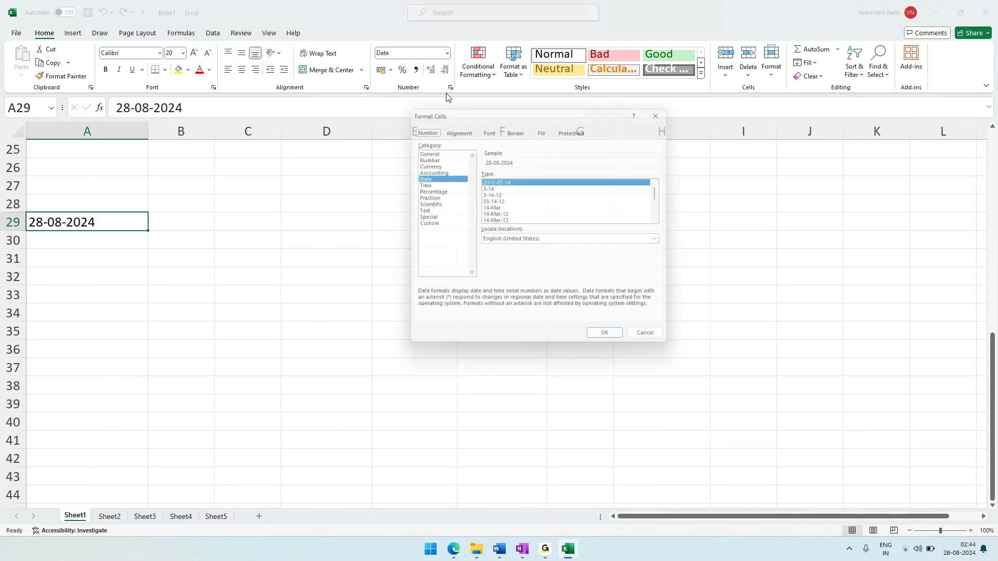
pyautogui.scroll(-1, 507, 201)
pyautogui.scroll(-2, 508, 203)
pyautogui.scroll(1, 507, 204)
pyautogui.click(507, 201)
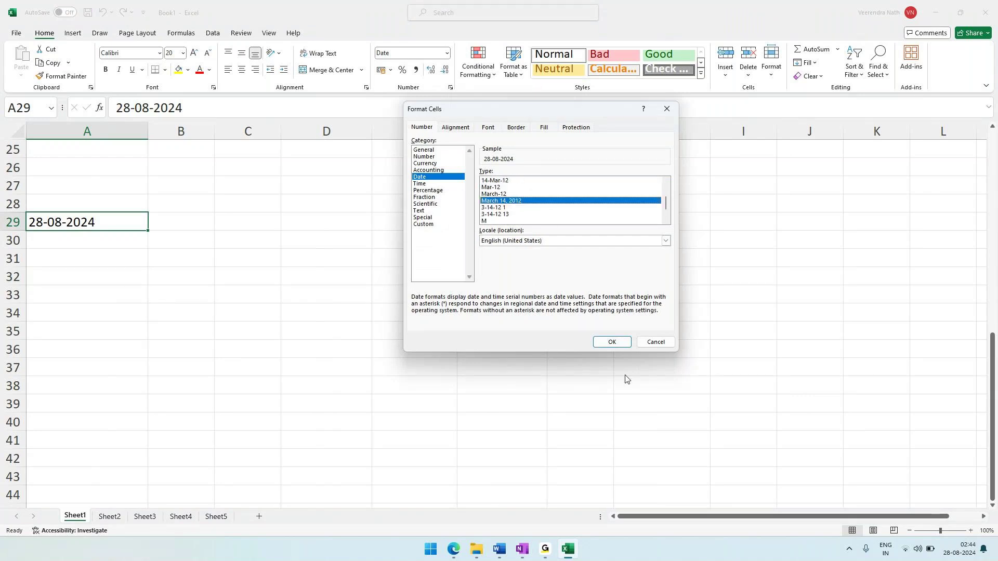
pyautogui.click(611, 342)
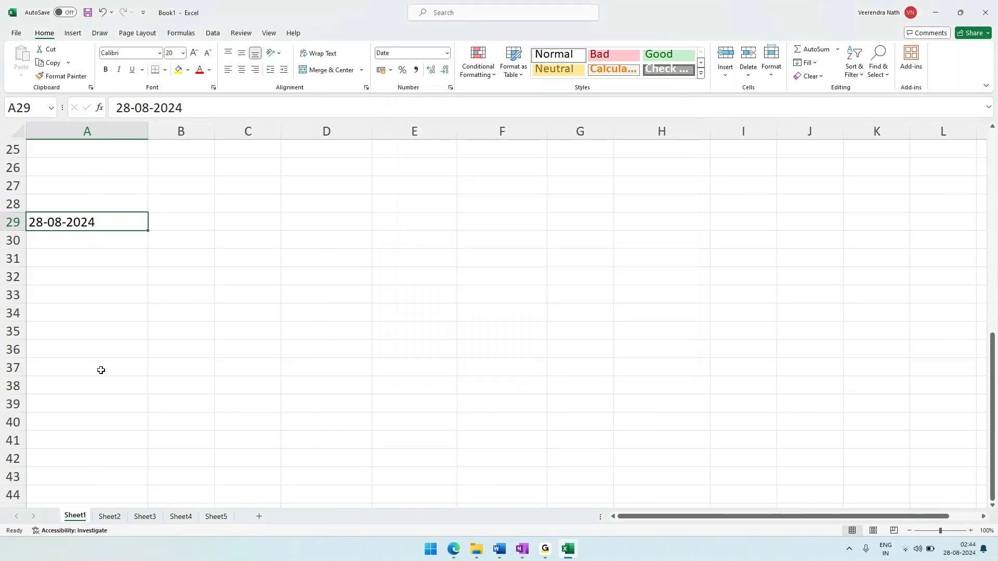
pyautogui.click(99, 370)
pyautogui.click(90, 240)
pyautogui.click(89, 224)
pyautogui.click(133, 279)
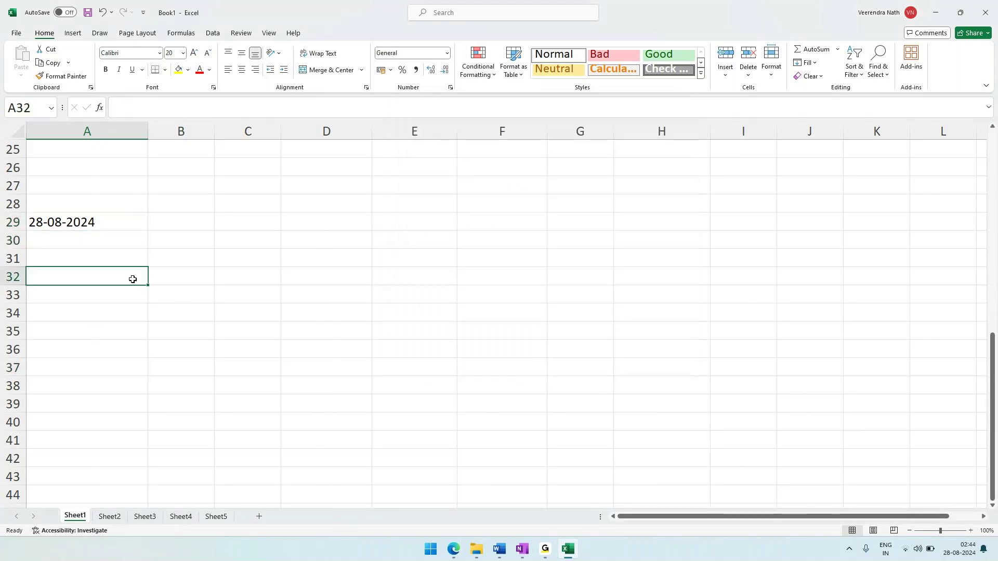
# Set A29's date format to the English (India) locale with the type "Wednesday, 14 March, 2012".
pyautogui.click(64, 218)
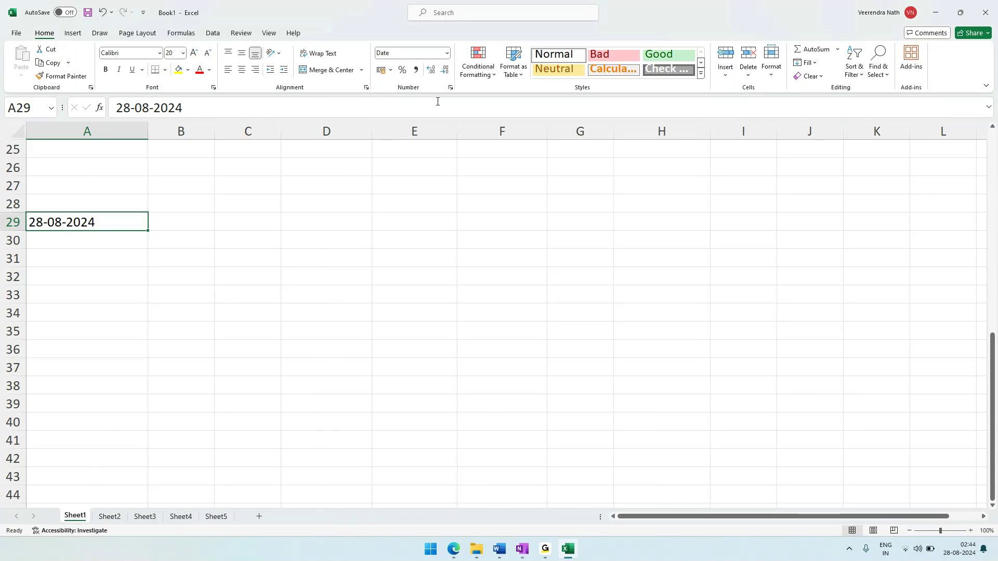
pyautogui.click(450, 88)
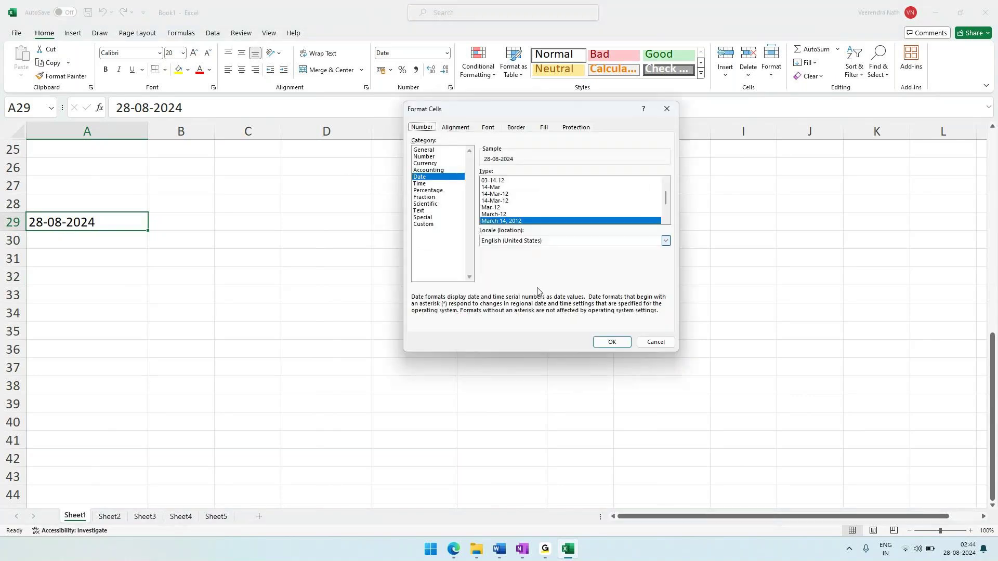
pyautogui.click(533, 243)
pyautogui.scroll(4, 535, 254)
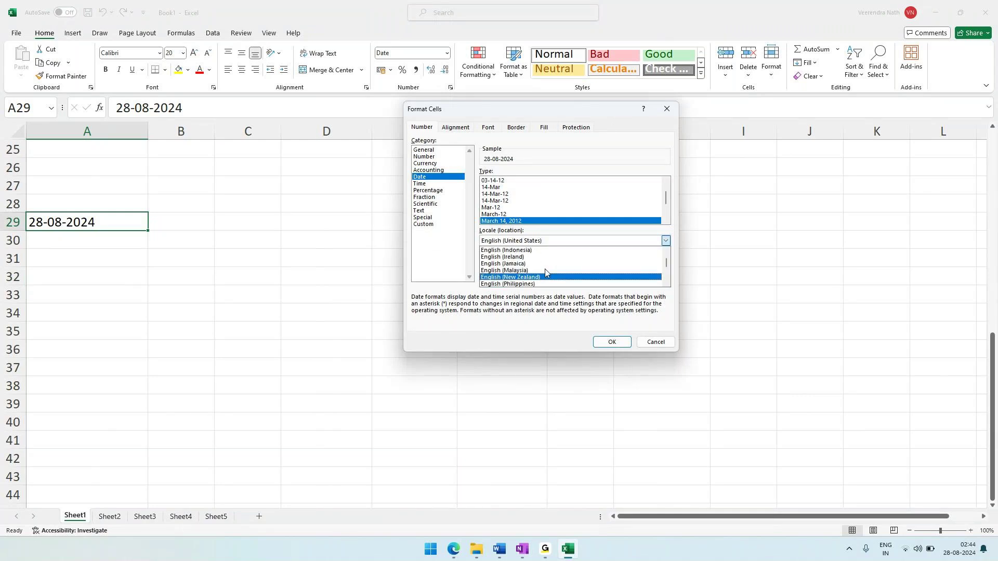
pyautogui.scroll(1, 517, 258)
pyautogui.click(514, 257)
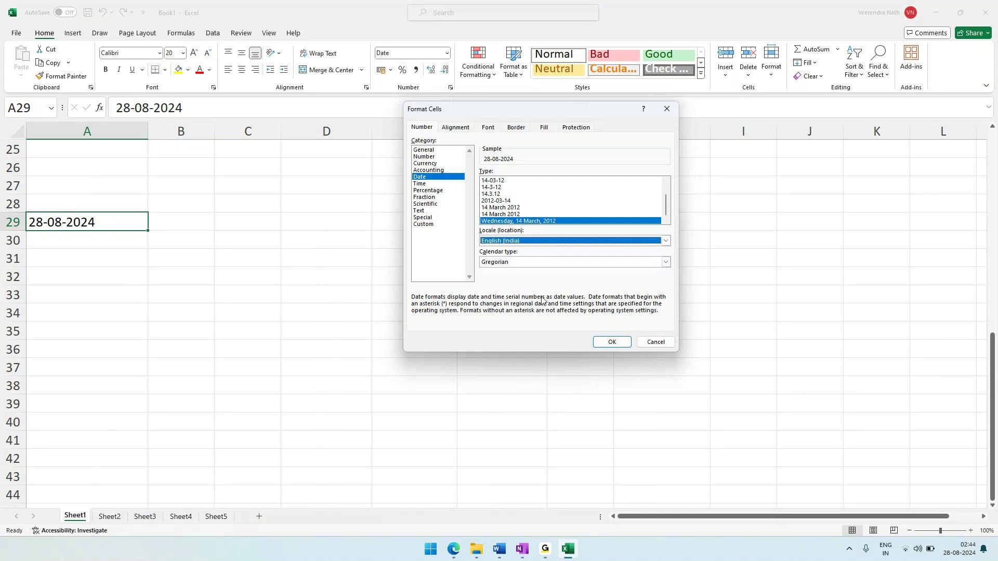
pyautogui.click(616, 341)
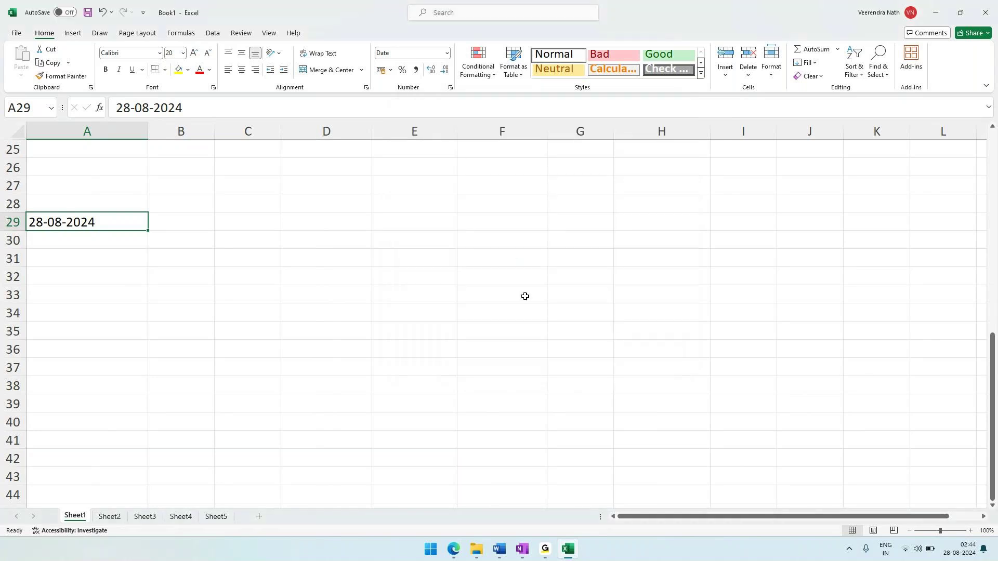
pyautogui.click(333, 224)
pyautogui.moveTo(96, 150); pyautogui.dragTo(95, 207)
pyautogui.click(86, 273)
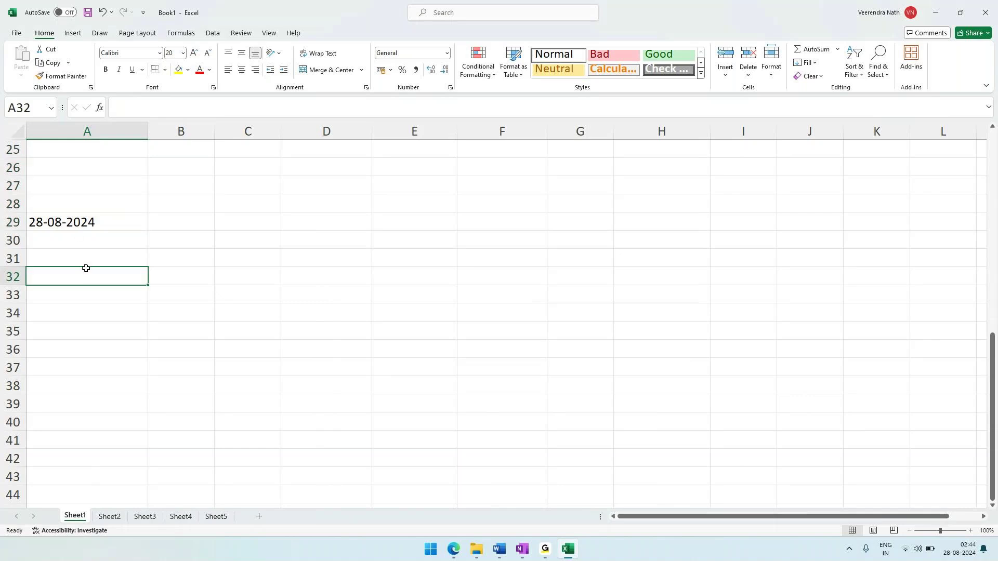
# Clear the date from cell A29 and set the number format of cell A30 to Date.
pyautogui.click(81, 224)
pyautogui.press('Delete')
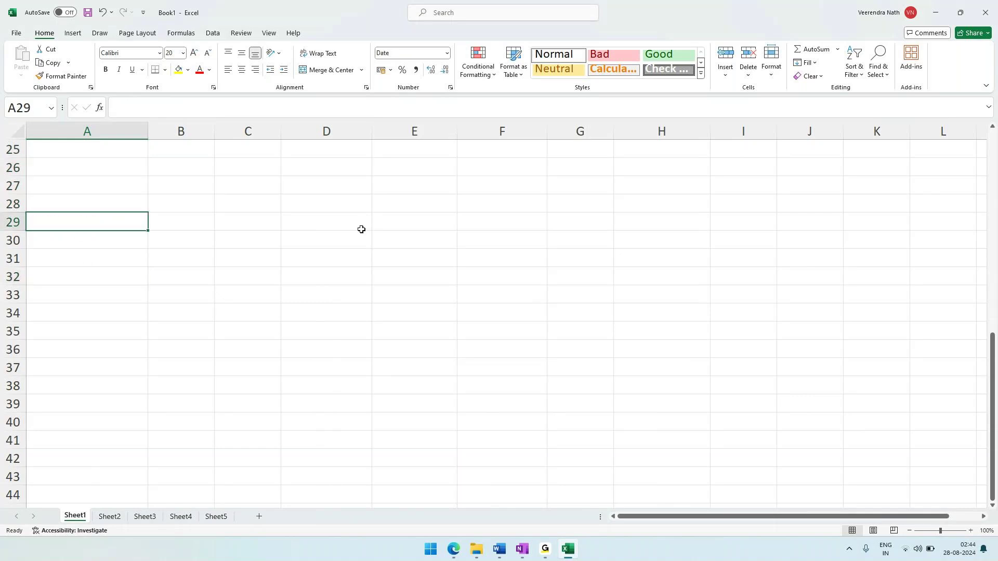
pyautogui.click(451, 280)
pyautogui.click(141, 243)
pyautogui.click(428, 54)
pyautogui.write('Date')
pyautogui.press('Tab')
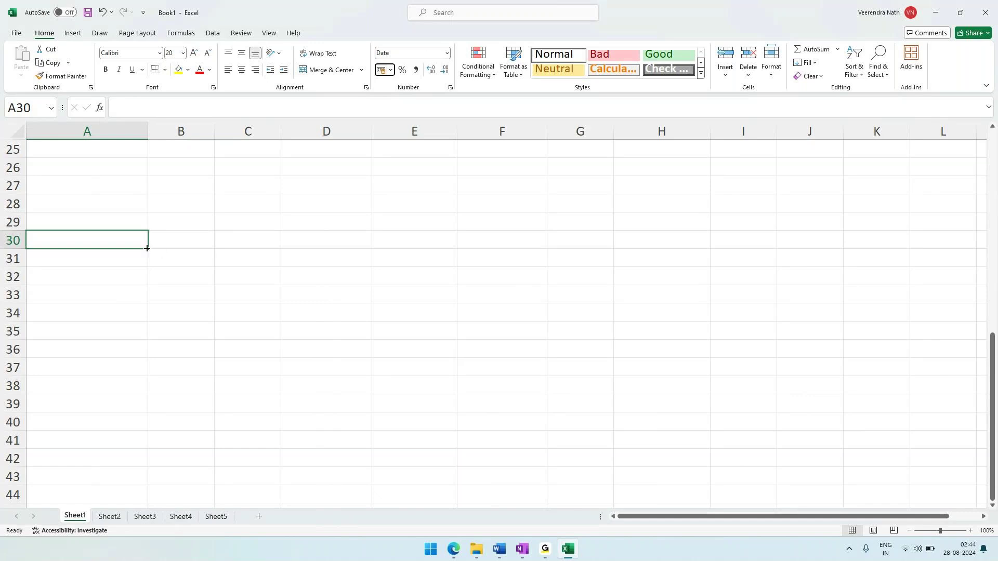
# Enter the date 28-08-24 in cell A30 and convert its two-digit year to 19XX.
pyautogui.click(100, 240)
pyautogui.write('28-08-24')
pyautogui.press('Return')
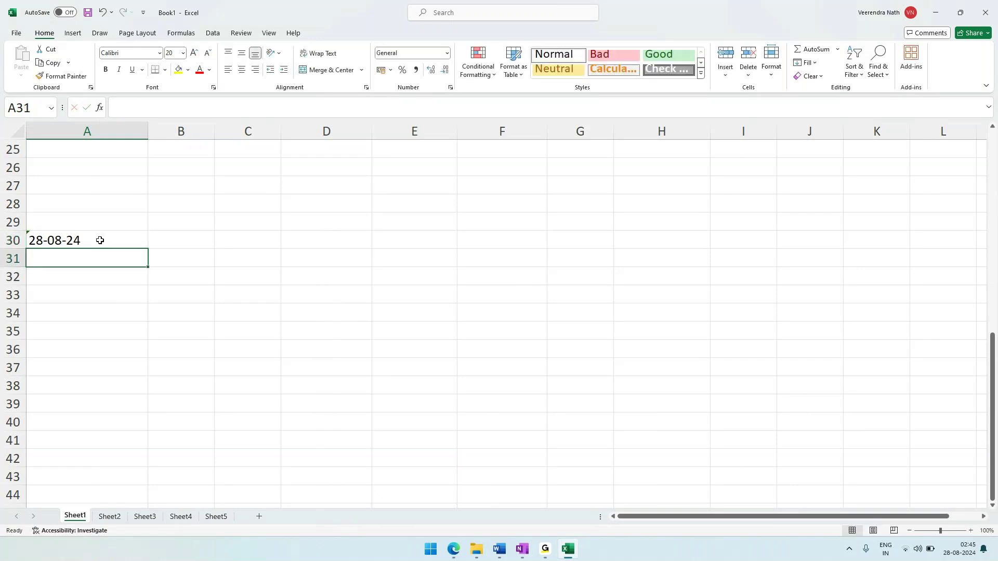
pyautogui.click(96, 242)
pyautogui.click(154, 237)
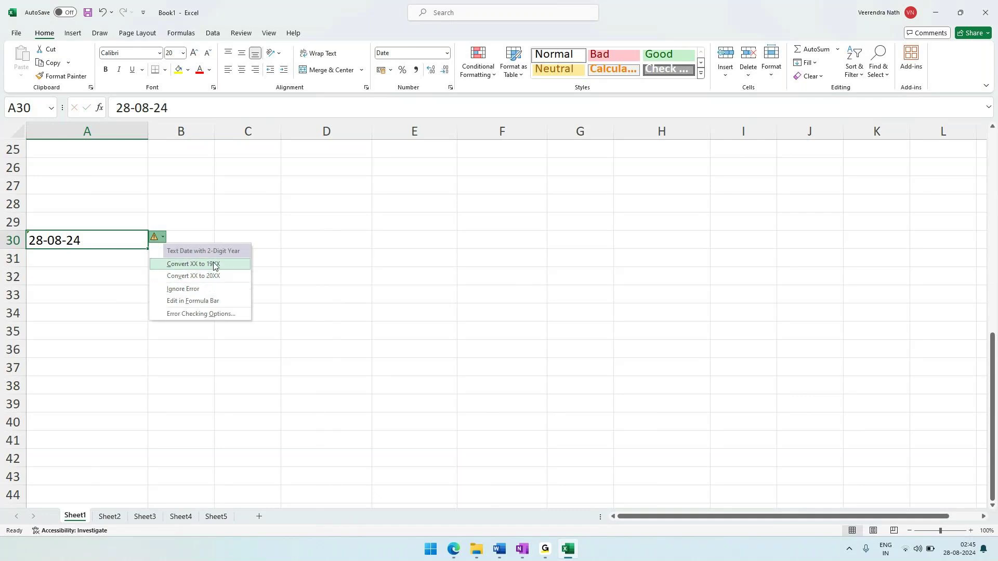
pyautogui.click(214, 264)
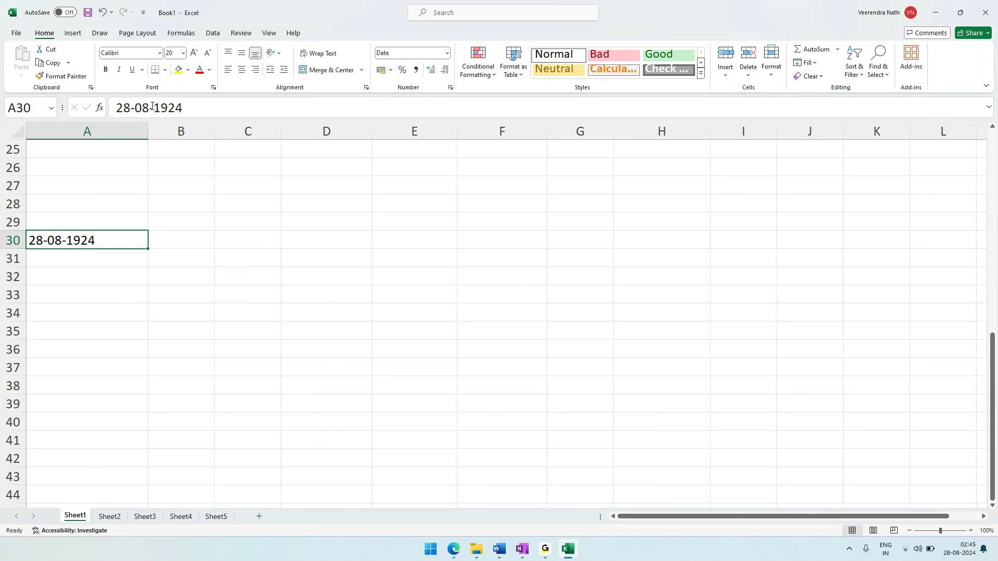
# Correct the year of the date in A30 to 2024.
pyautogui.moveTo(168, 107); pyautogui.dragTo(154, 107)
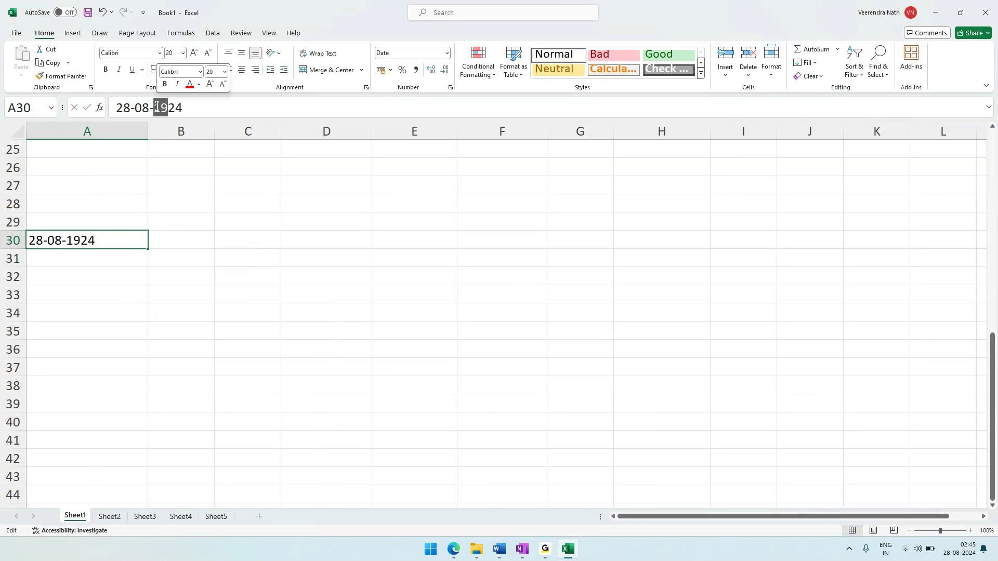
pyautogui.write('202')
pyautogui.press('BackSpace')
pyautogui.press('Return')
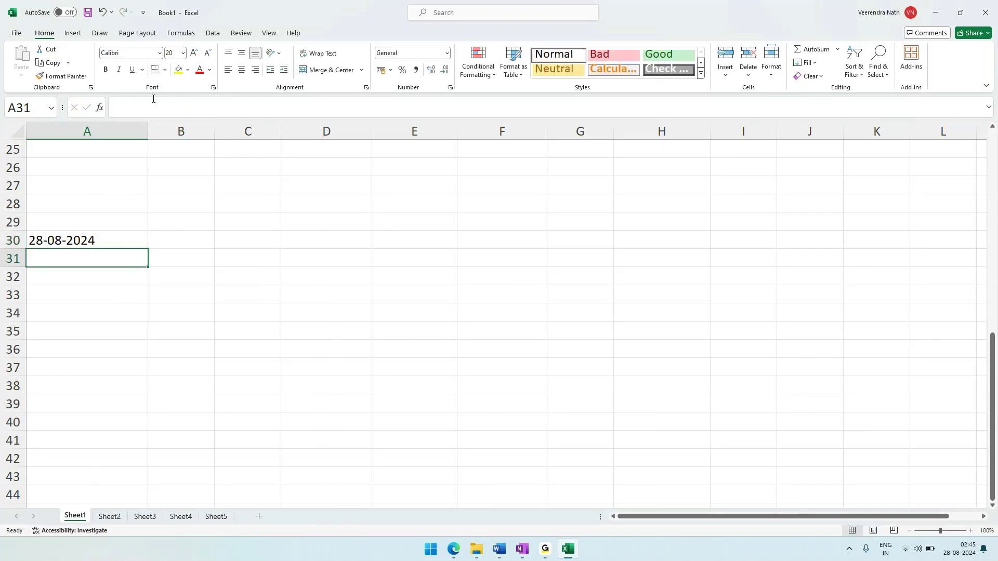
# Switch to the Word notes and examine which characters the Date & Time Functions section uses for entering dates and times.
pyautogui.click(499, 548)
pyautogui.scroll(-3, 329, 380)
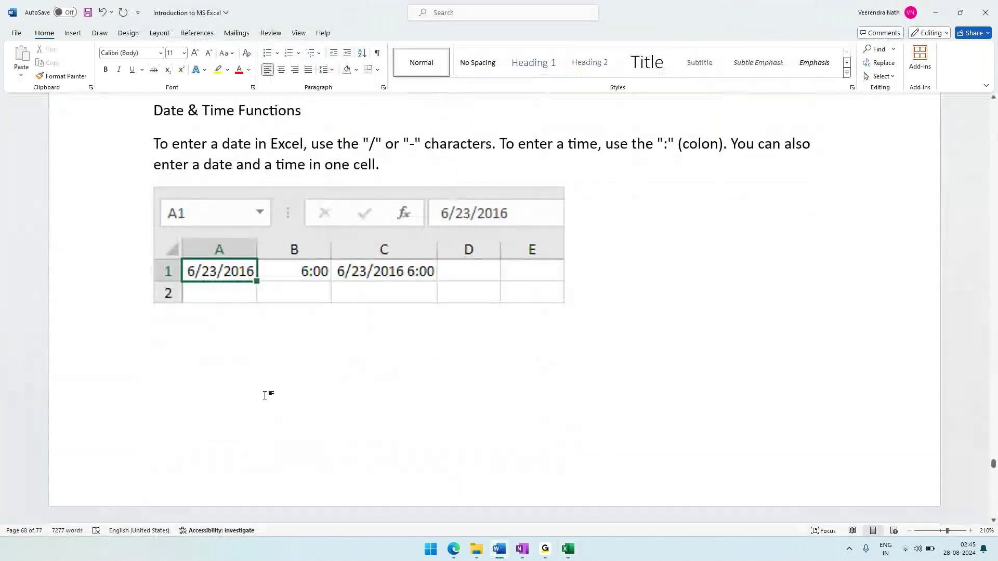
pyautogui.moveTo(369, 142); pyautogui.dragTo(378, 140)
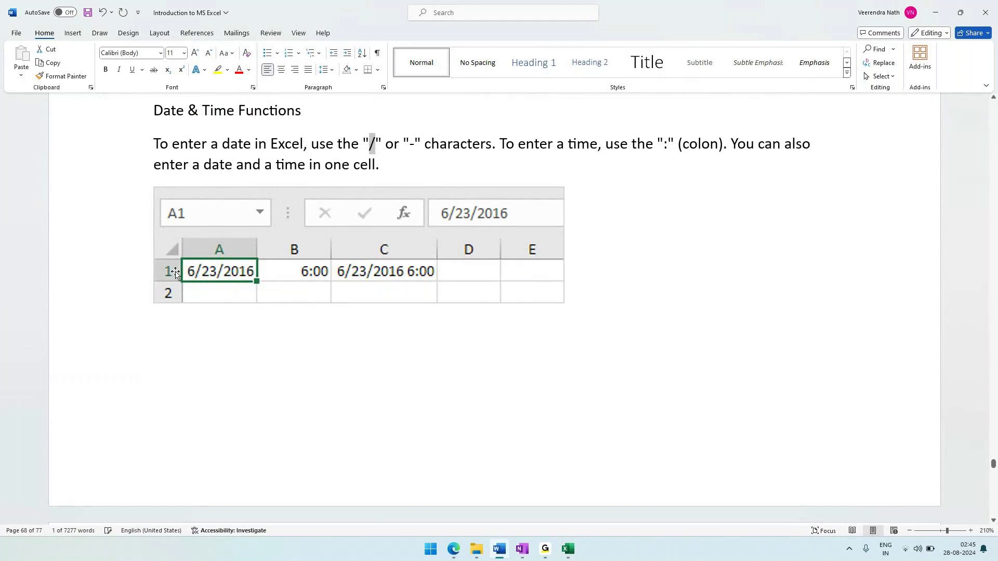
pyautogui.click(411, 143)
pyautogui.moveTo(411, 142); pyautogui.dragTo(416, 143)
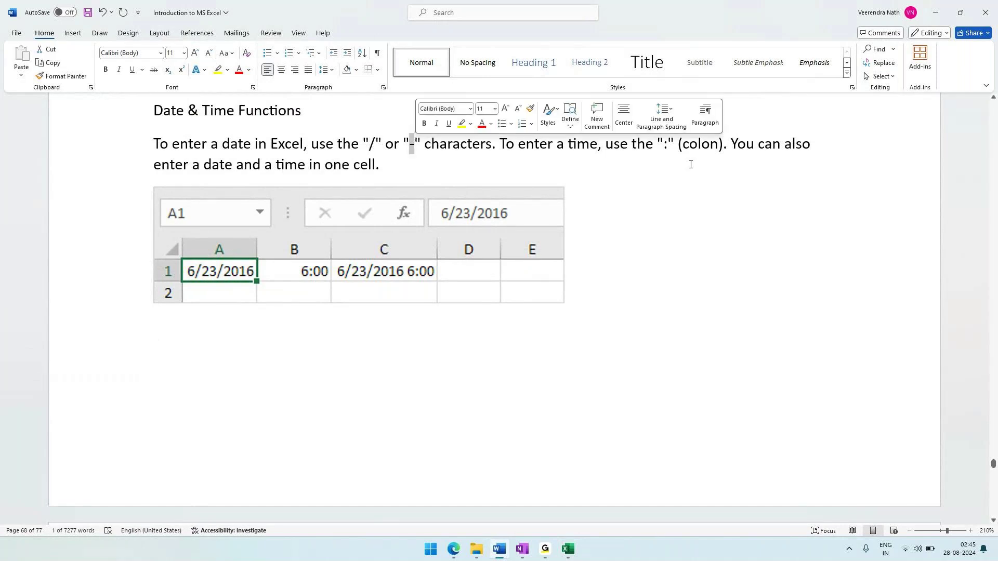
pyautogui.scroll(-1, 690, 164)
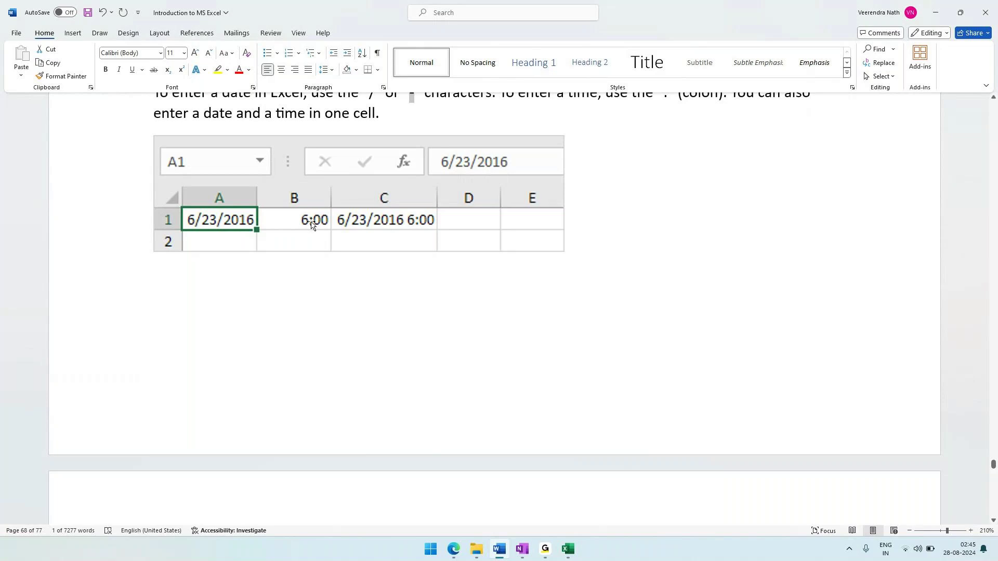
pyautogui.scroll(1, 382, 259)
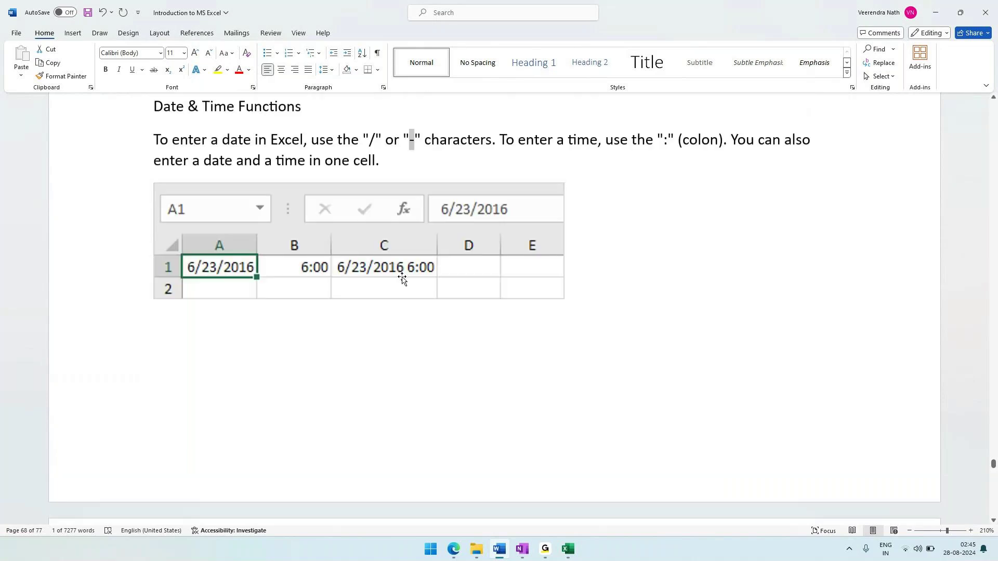
pyautogui.click(348, 271)
# Read the Date and Time Formats section of the notes, including how dates and times are stored as numbers.
pyautogui.scroll(-10, 362, 367)
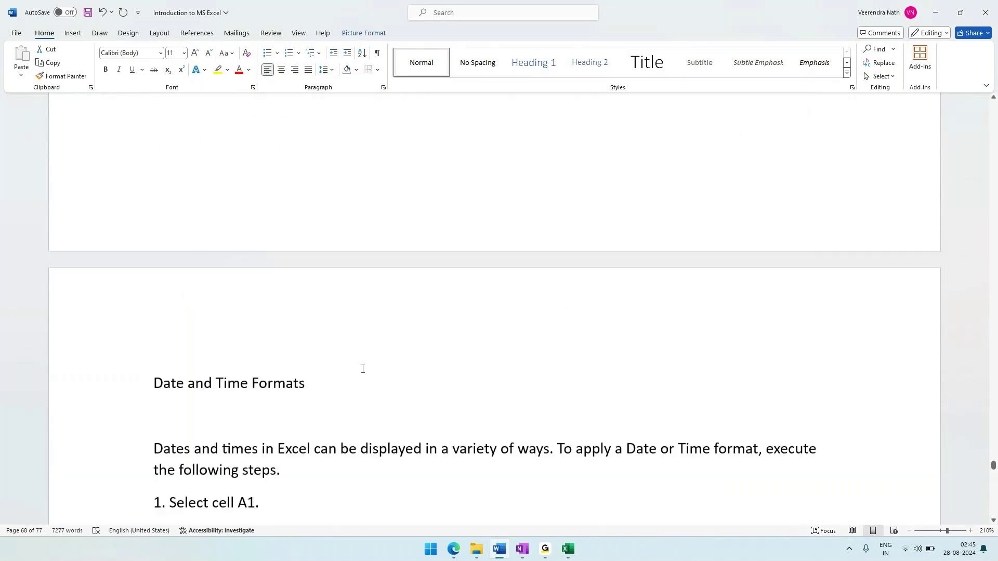
pyautogui.scroll(-6, 362, 370)
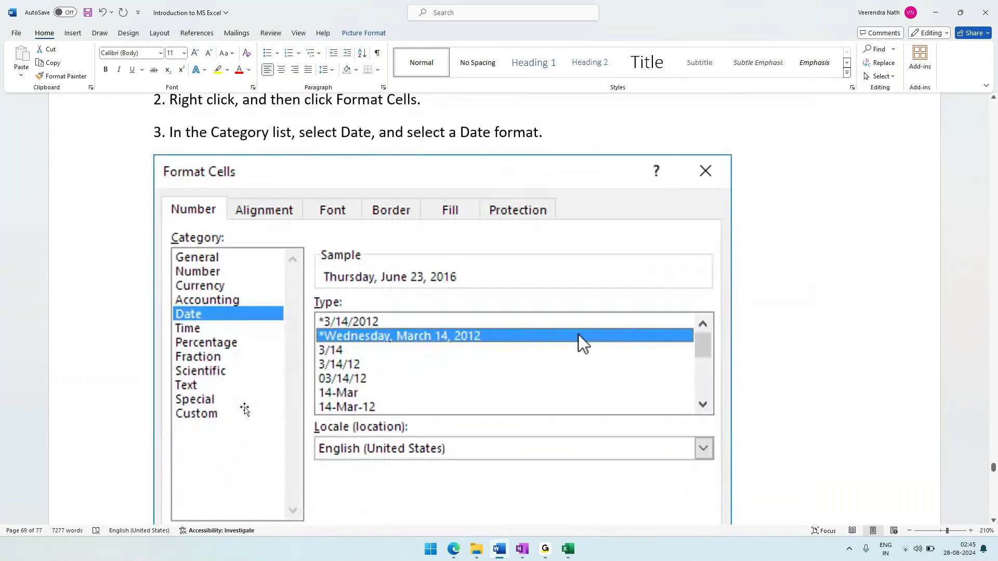
pyautogui.scroll(-9, 245, 410)
pyautogui.scroll(-6, 381, 355)
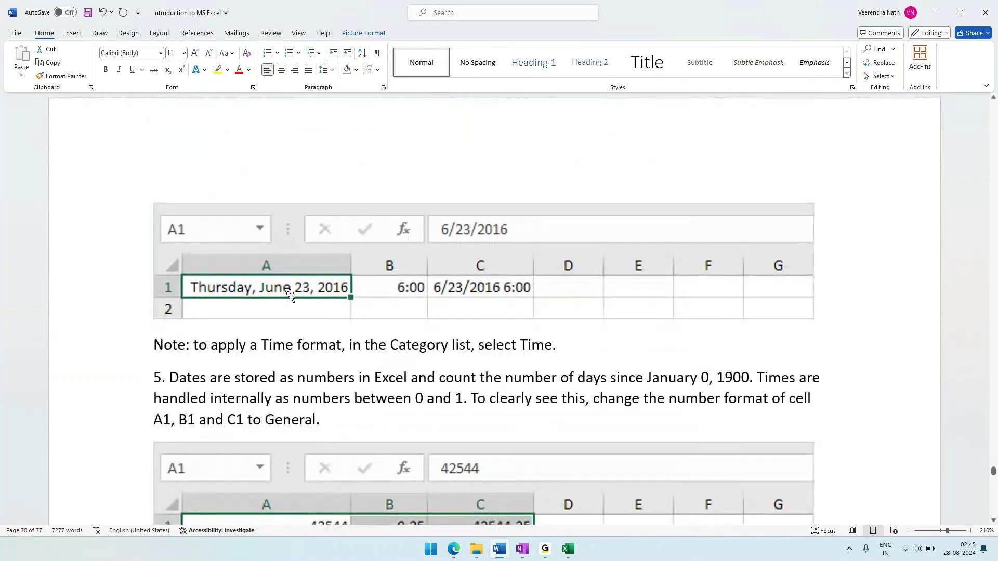
pyautogui.scroll(-2, 283, 301)
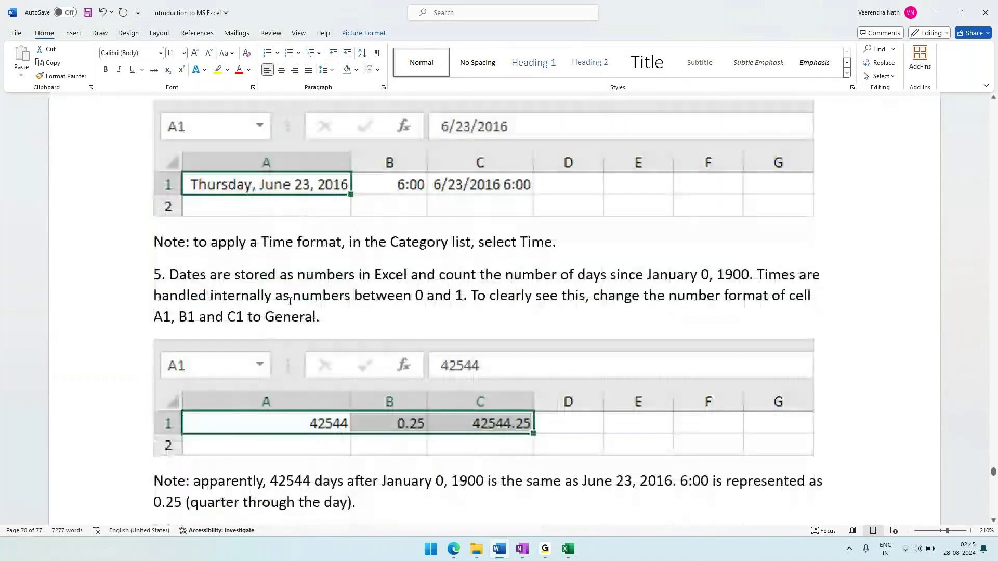
pyautogui.scroll(-1, 287, 295)
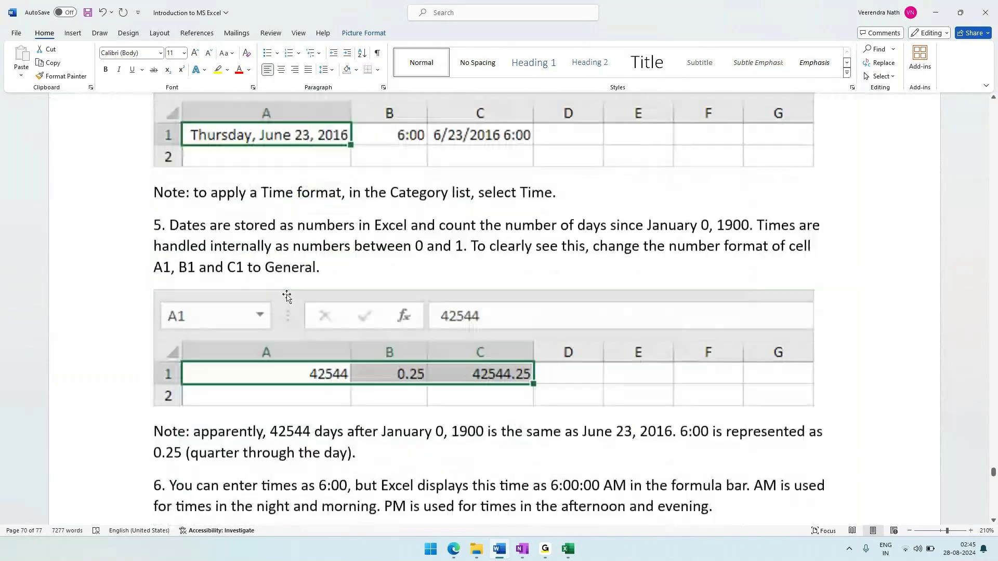
pyautogui.scroll(-14, 287, 297)
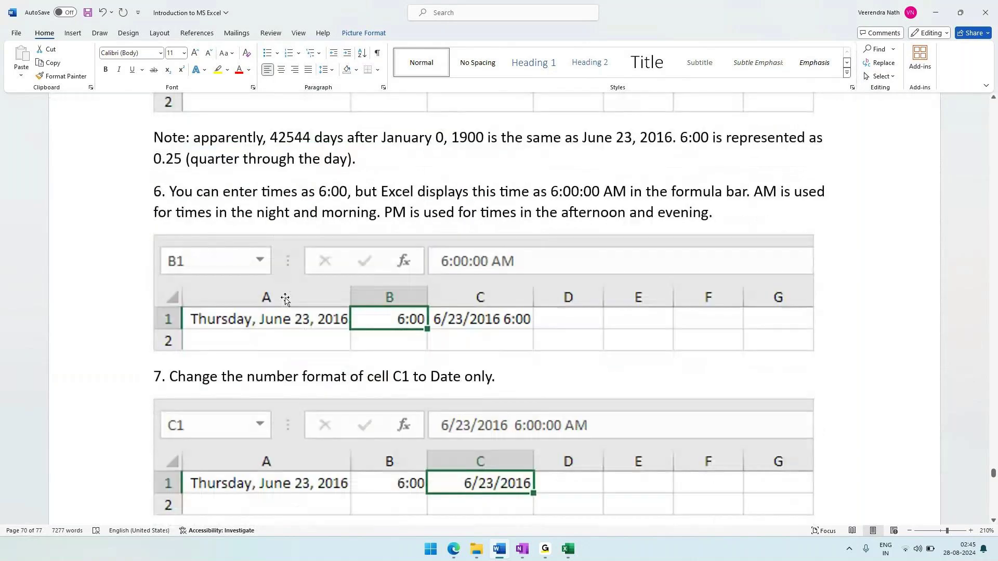
# Examine the notes on the YEAR function and the Date Function examples for adding years, months and days.
pyautogui.scroll(-1, 286, 297)
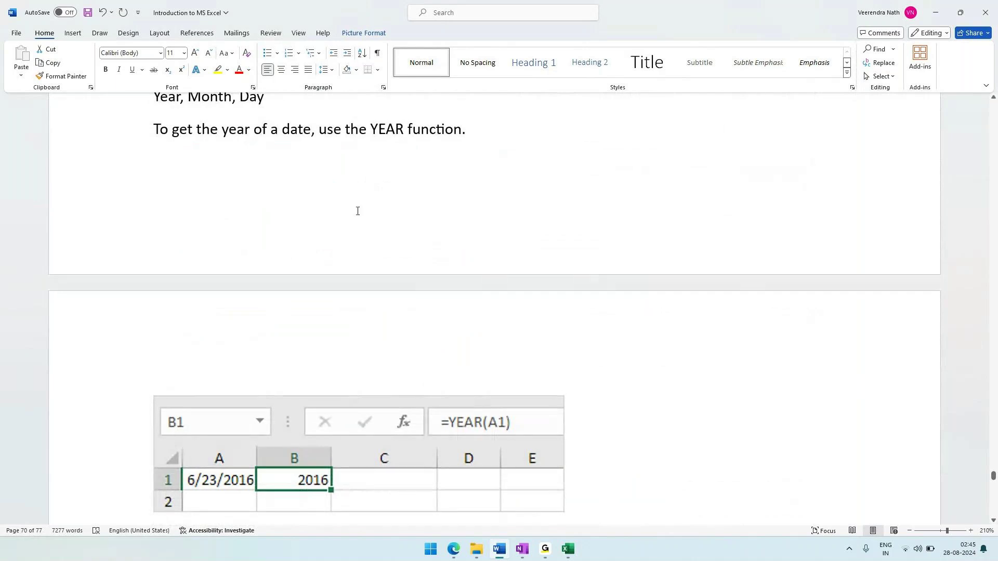
pyautogui.scroll(1, 358, 210)
pyautogui.moveTo(370, 182); pyautogui.dragTo(463, 179)
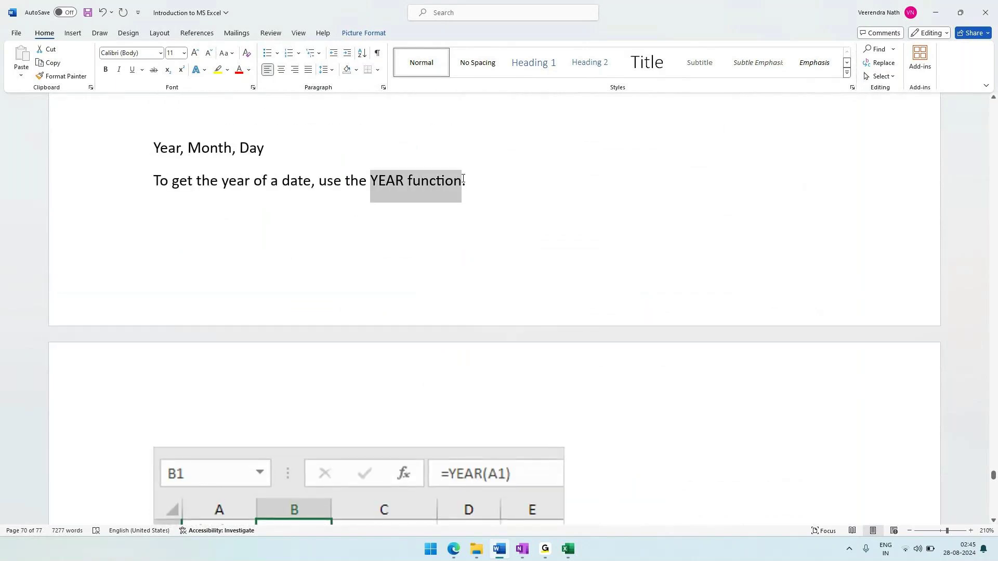
pyautogui.scroll(-2, 439, 346)
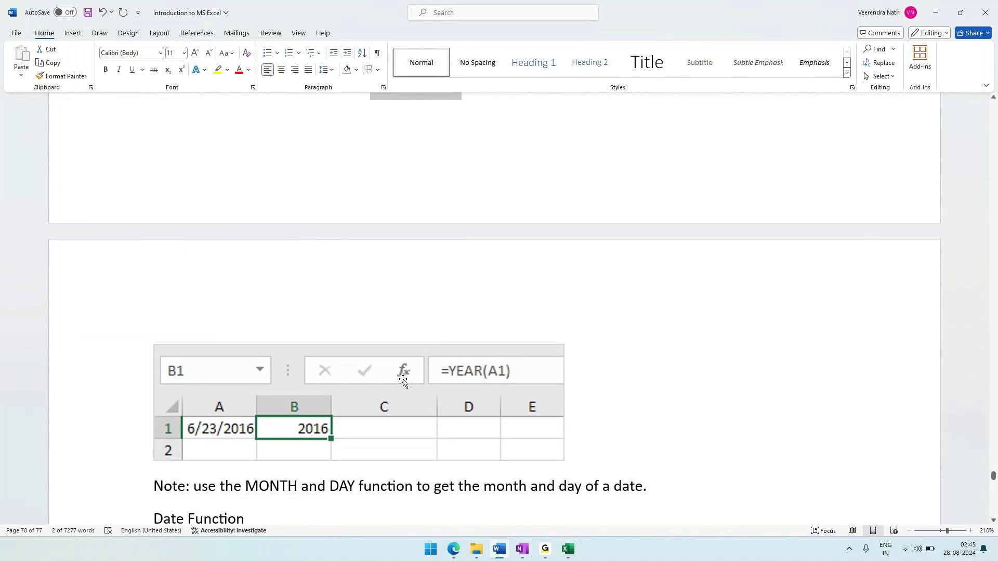
pyautogui.scroll(-4, 403, 381)
pyautogui.scroll(-4, 280, 446)
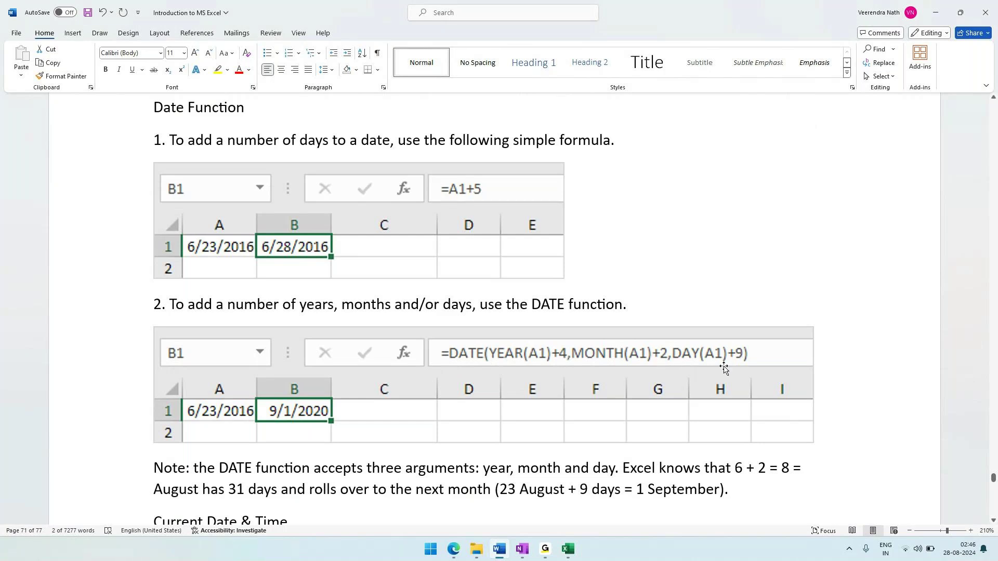
pyautogui.scroll(1, 507, 439)
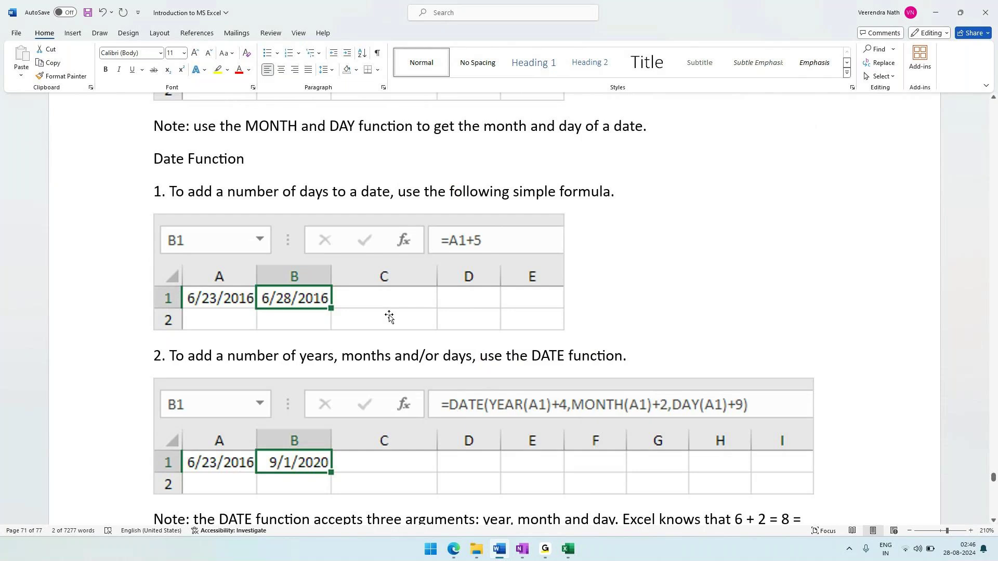
pyautogui.scroll(-1, 364, 336)
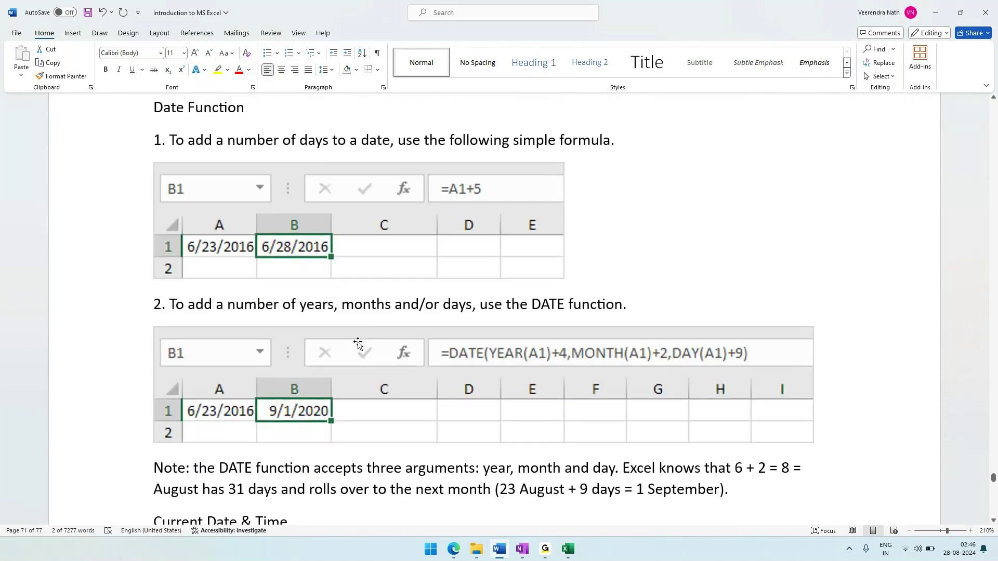
pyautogui.scroll(-1, 384, 395)
pyautogui.scroll(1, 402, 413)
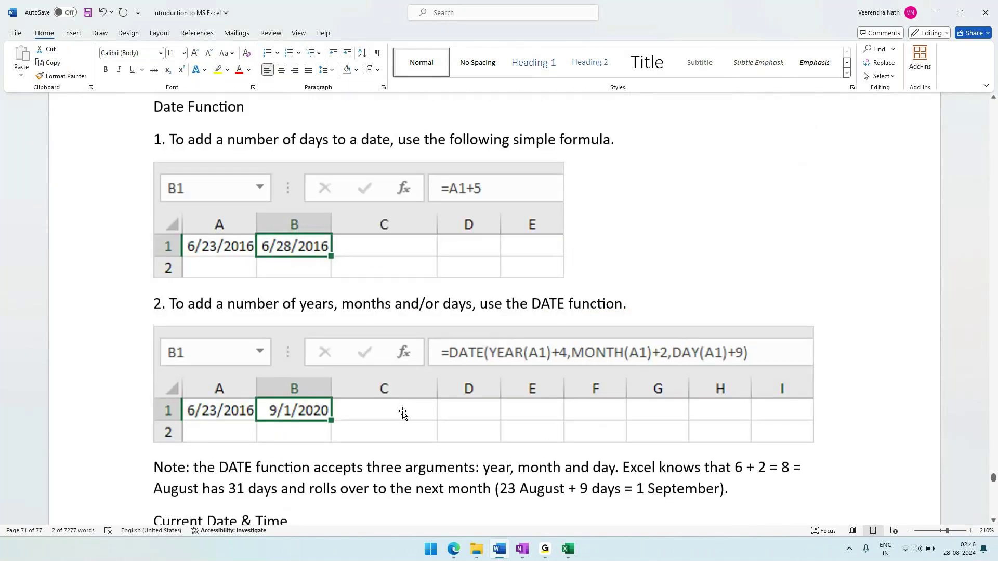
# Switch to the Excel workbook and start a DATE formula in cell B30.
pyautogui.moveTo(569, 552)
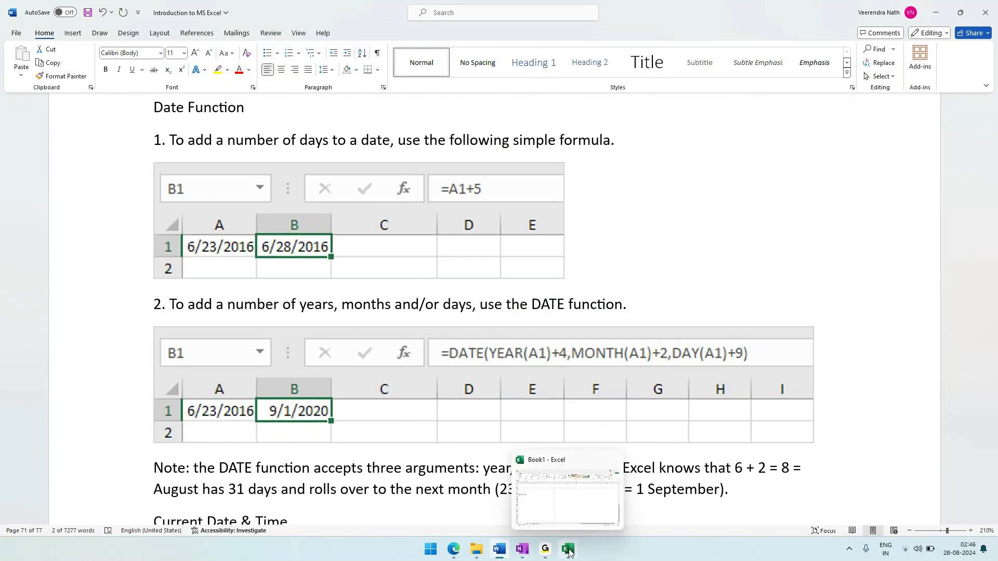
pyautogui.click(569, 552)
pyautogui.click(152, 243)
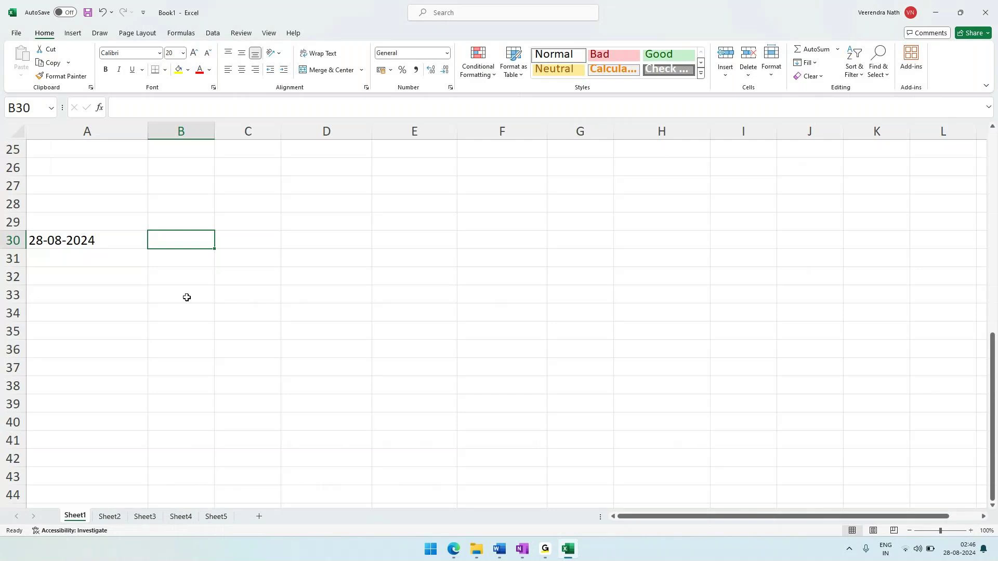
pyautogui.click(136, 245)
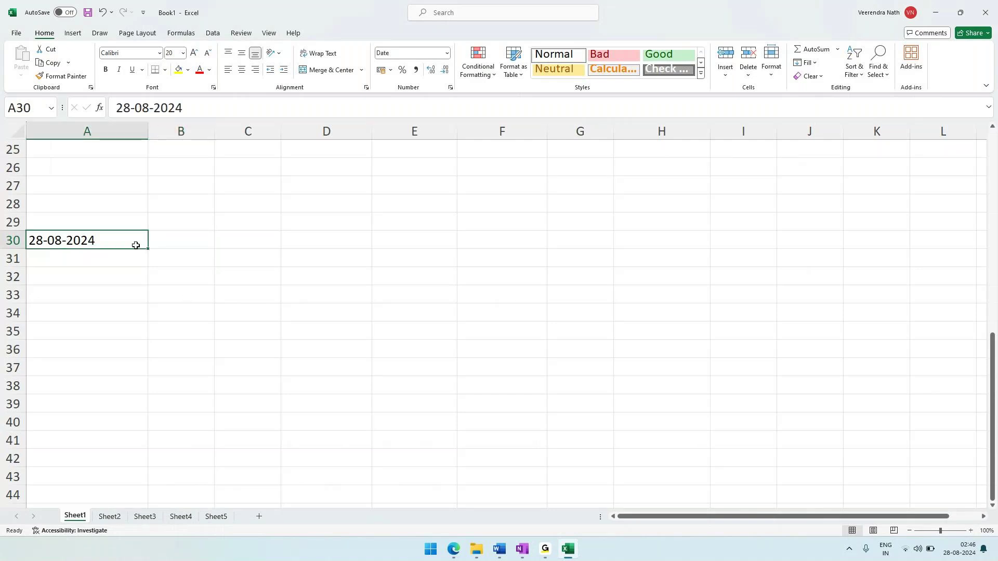
pyautogui.click(159, 240)
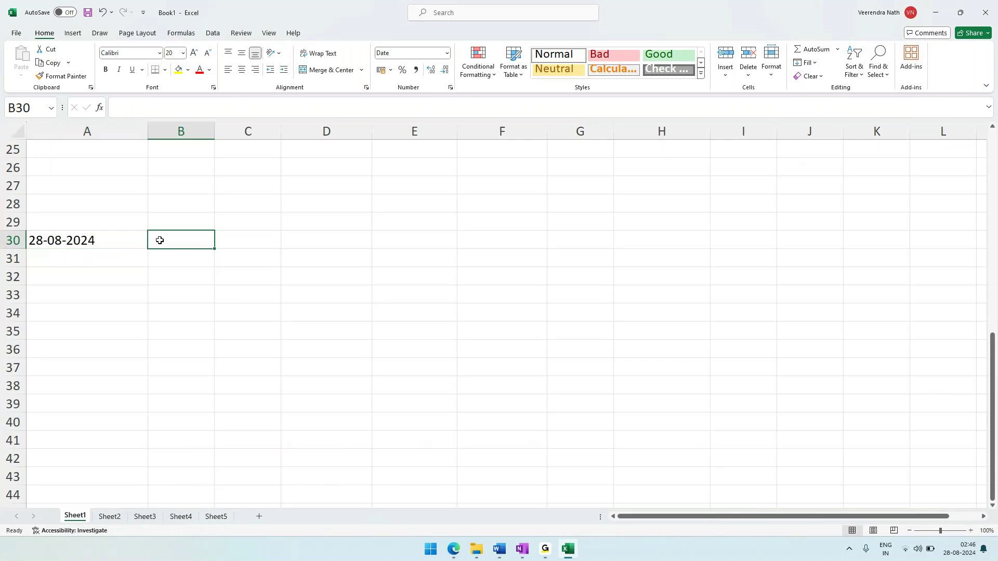
pyautogui.write('=Dat')
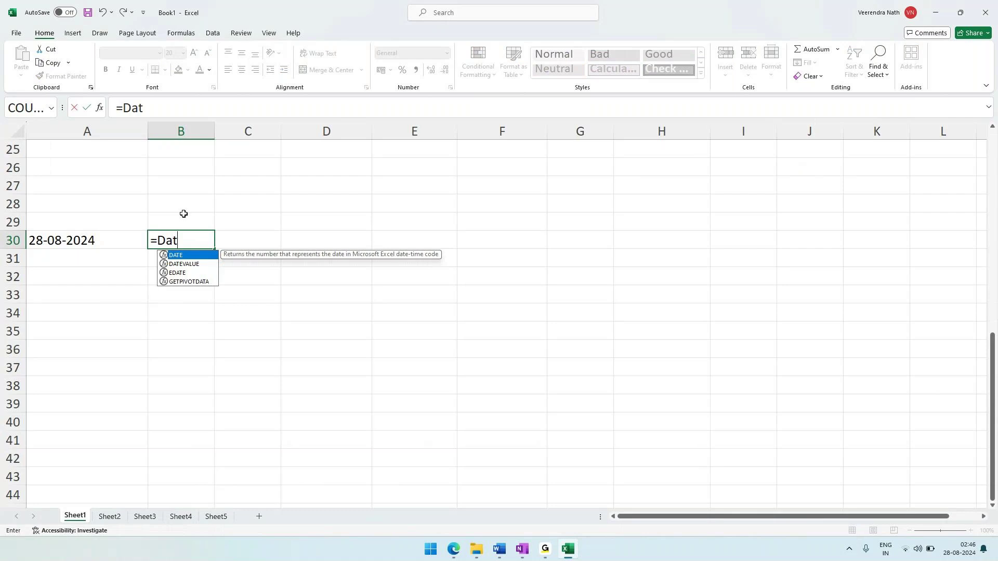
pyautogui.write('e(')
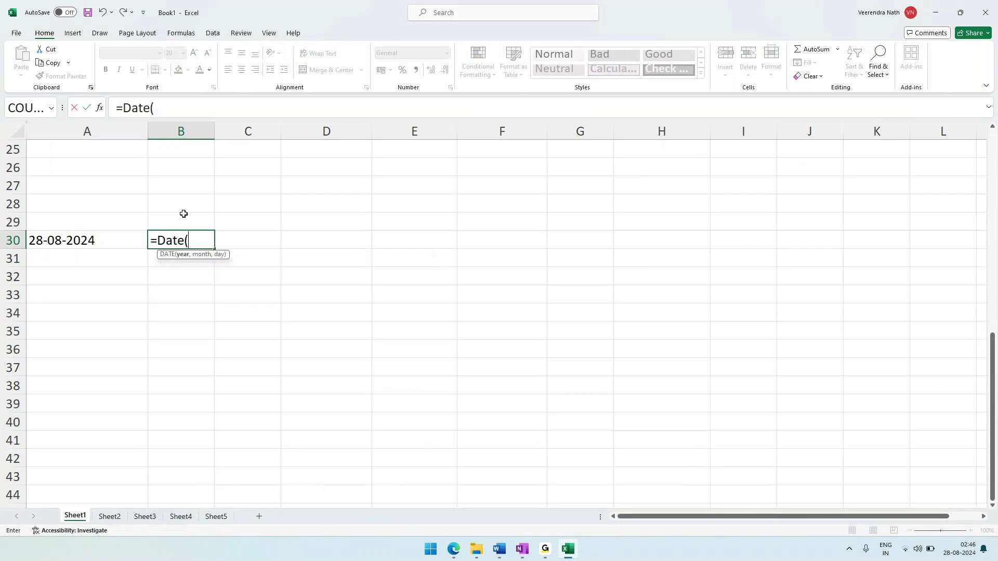
# Add year(A30) +4 as the year argument of the DATE formula in B30, close it and try to enter it.
pyautogui.click(201, 241)
pyautogui.write('year*')
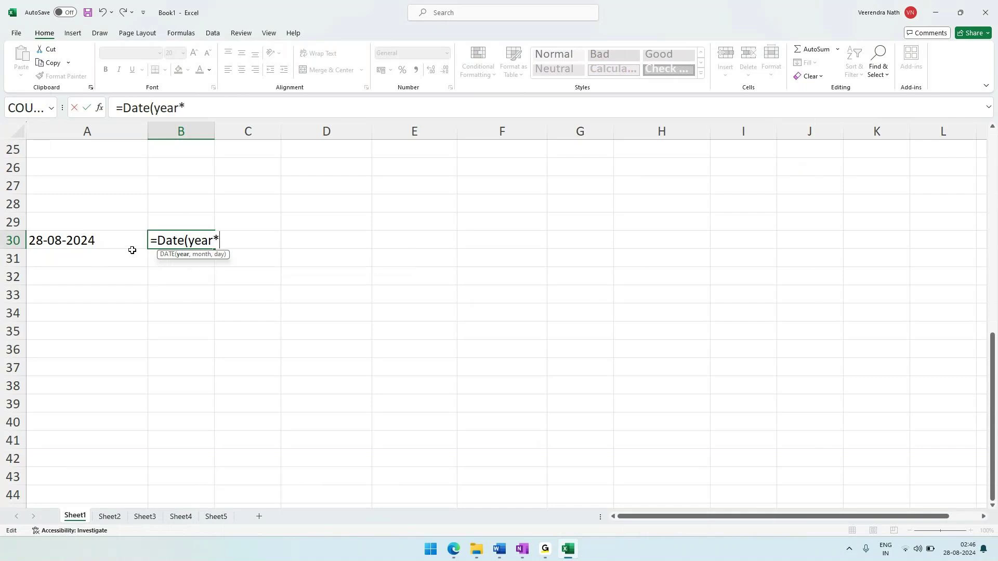
pyautogui.press('BackSpace')
pyautogui.write('(')
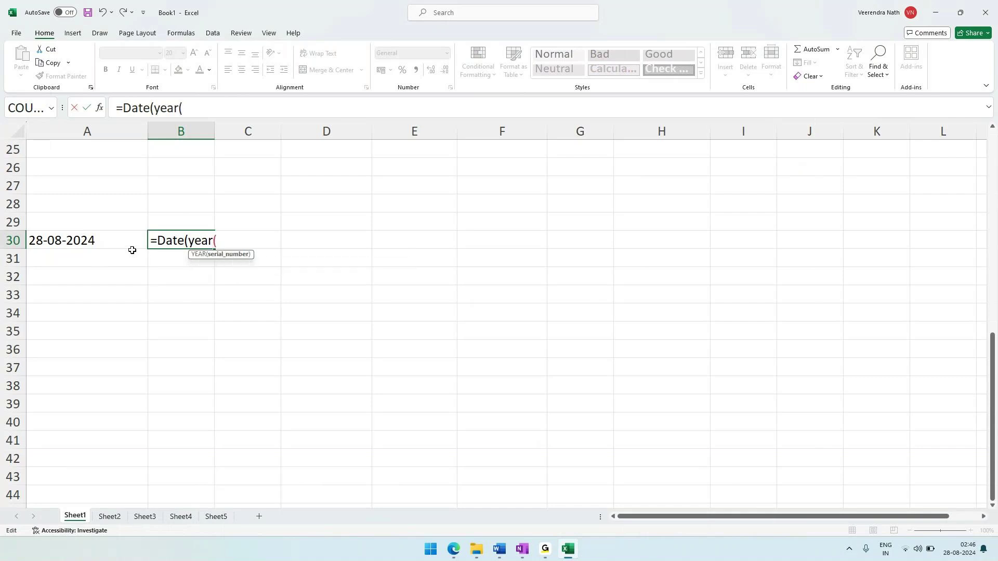
pyautogui.click(94, 240)
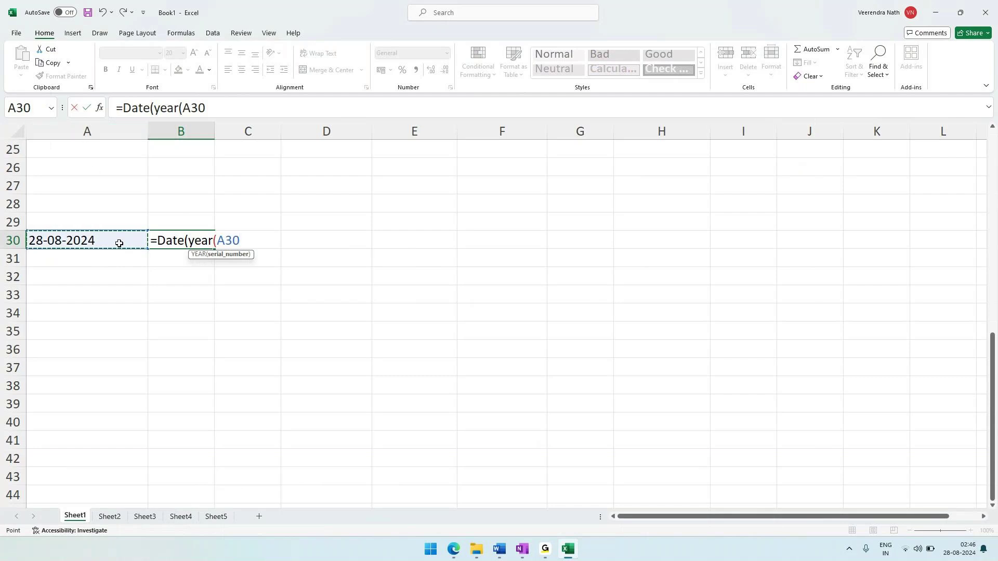
pyautogui.write(') +4')
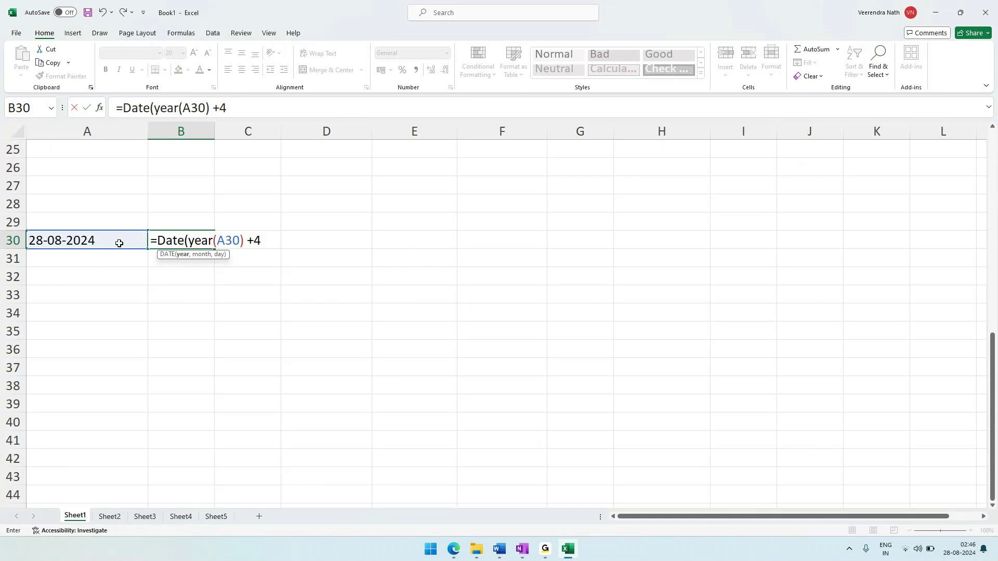
pyautogui.write(')')
pyautogui.press('Return')
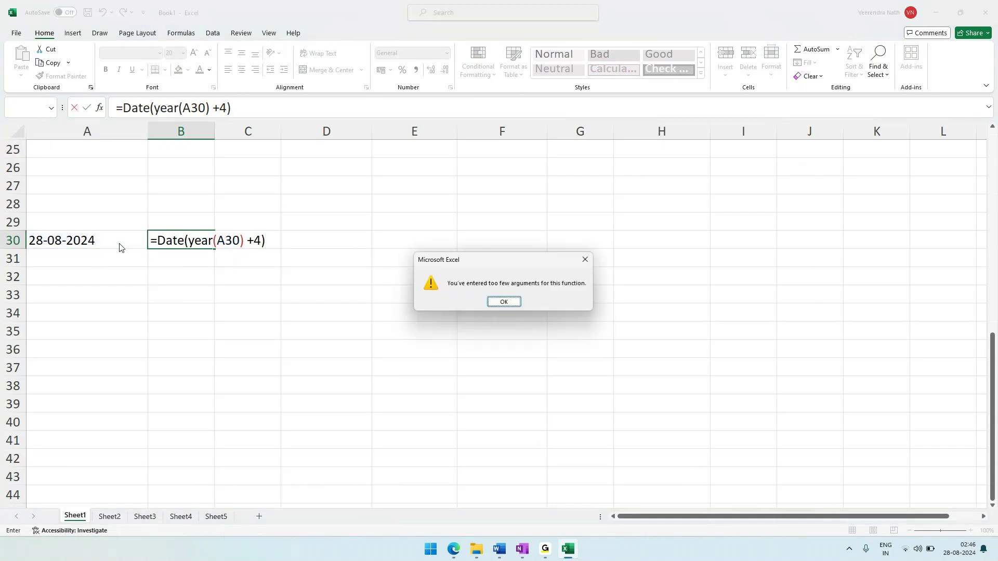
# Try to enter the B30 formula with an extra closing parenthesis and with +4 moved inside the YEAR function.
pyautogui.click(585, 259)
pyautogui.click(274, 240)
pyautogui.write(')')
pyautogui.press('Return')
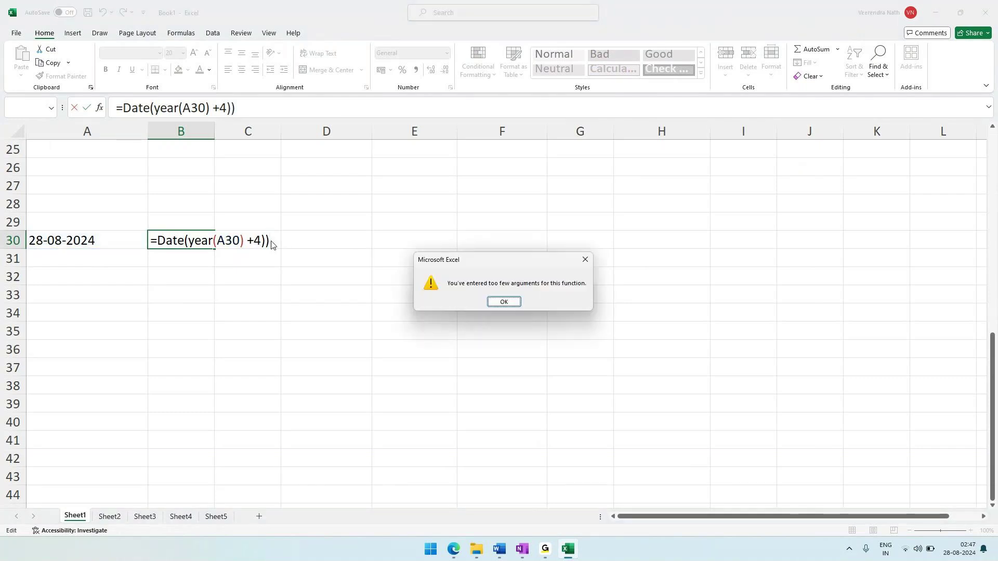
pyautogui.click(512, 303)
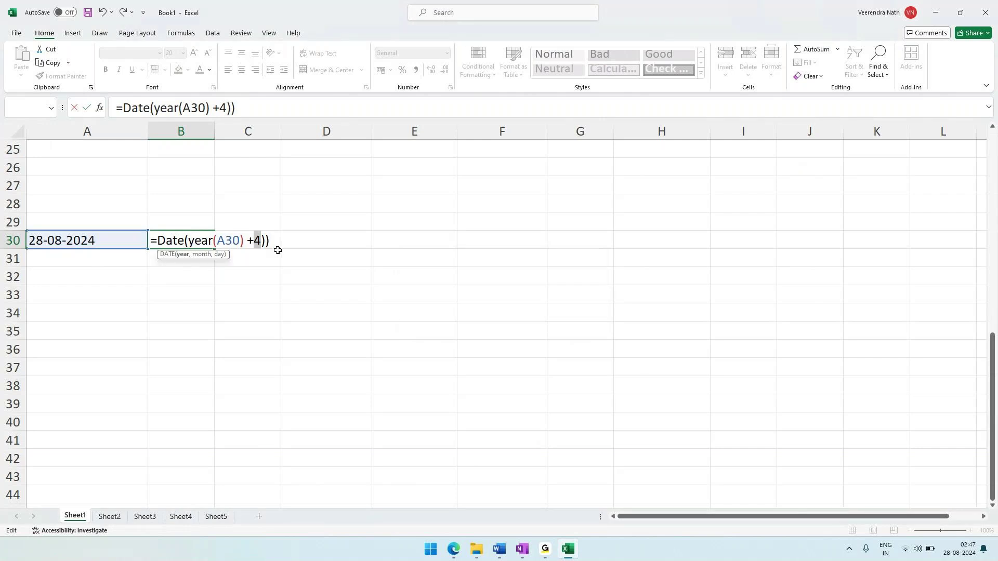
pyautogui.click(240, 240)
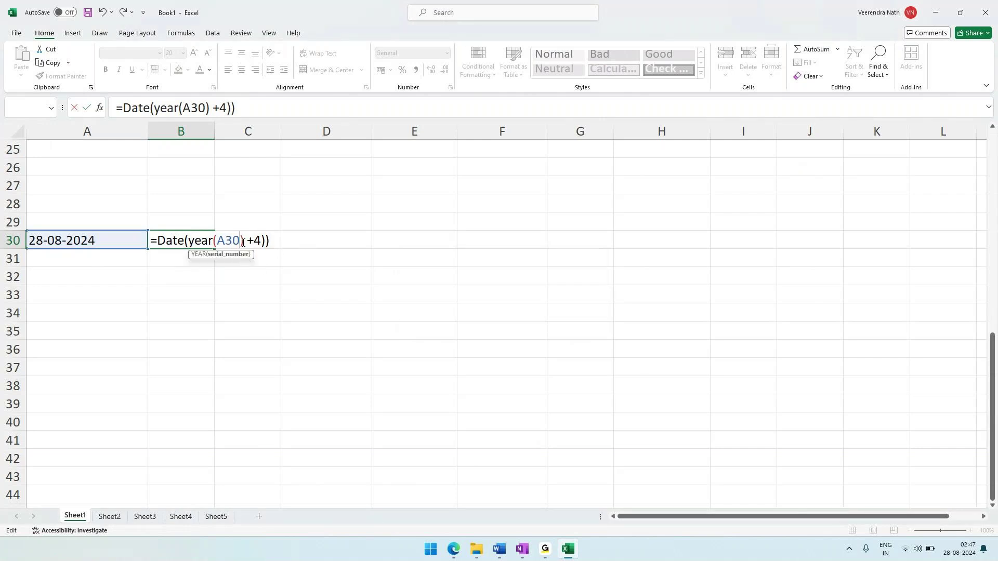
pyautogui.press('Delete')
pyautogui.press('Return')
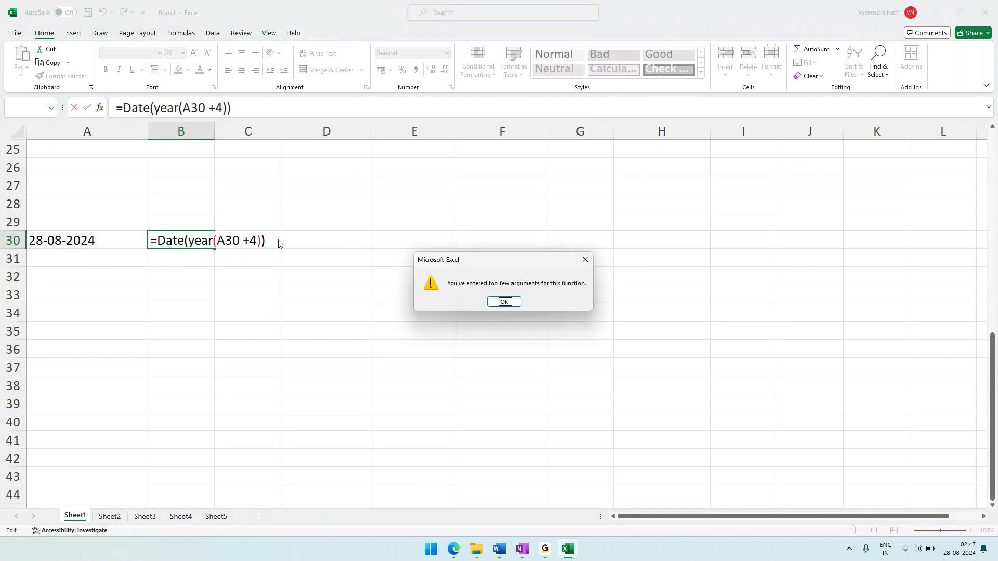
pyautogui.click(504, 302)
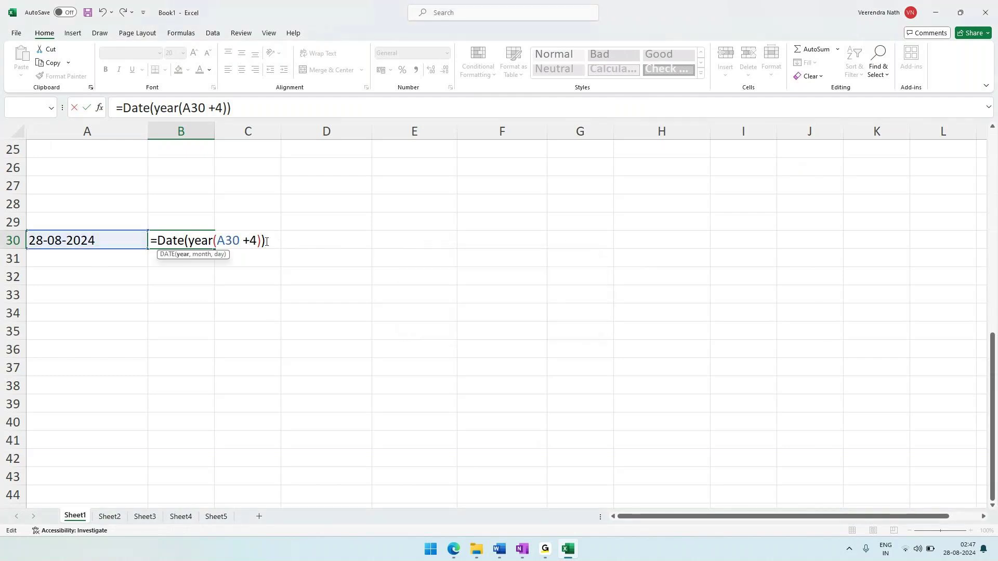
# Add month(a30) as the month argument in the B30 formula and begin a DAY function for the day argument.
pyautogui.write(',m')
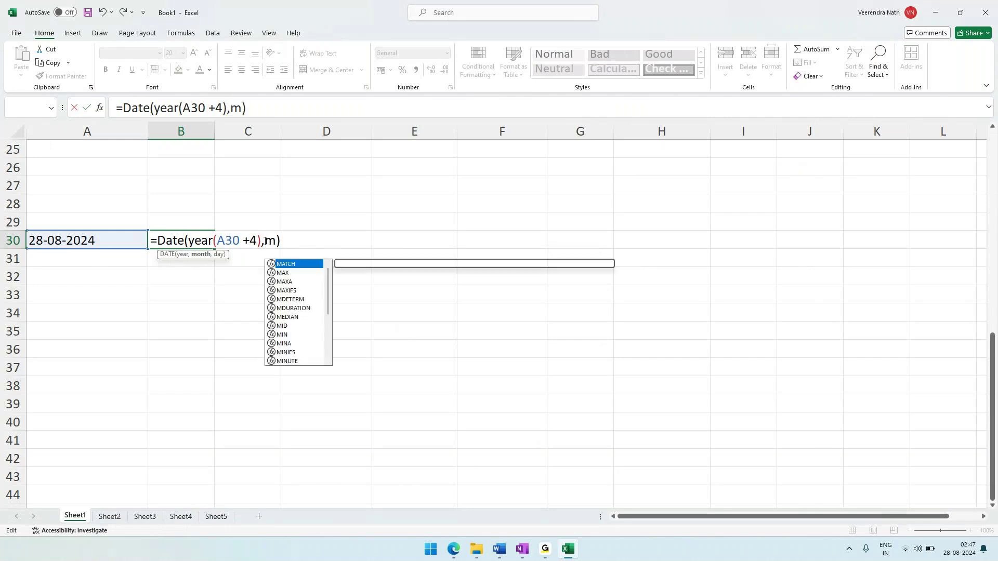
pyautogui.write('ont')
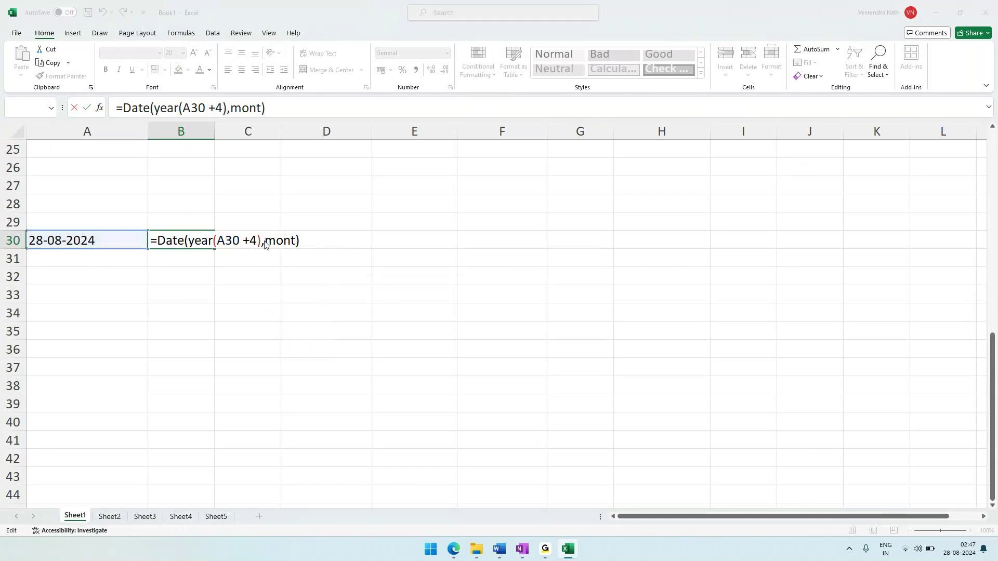
pyautogui.press('Return')
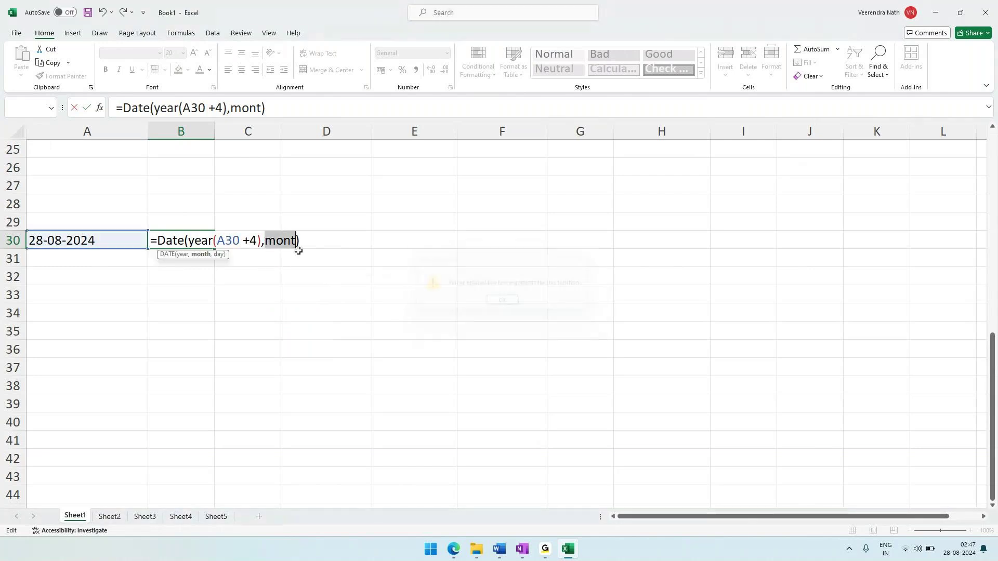
pyautogui.click(296, 240)
pyautogui.write('h*')
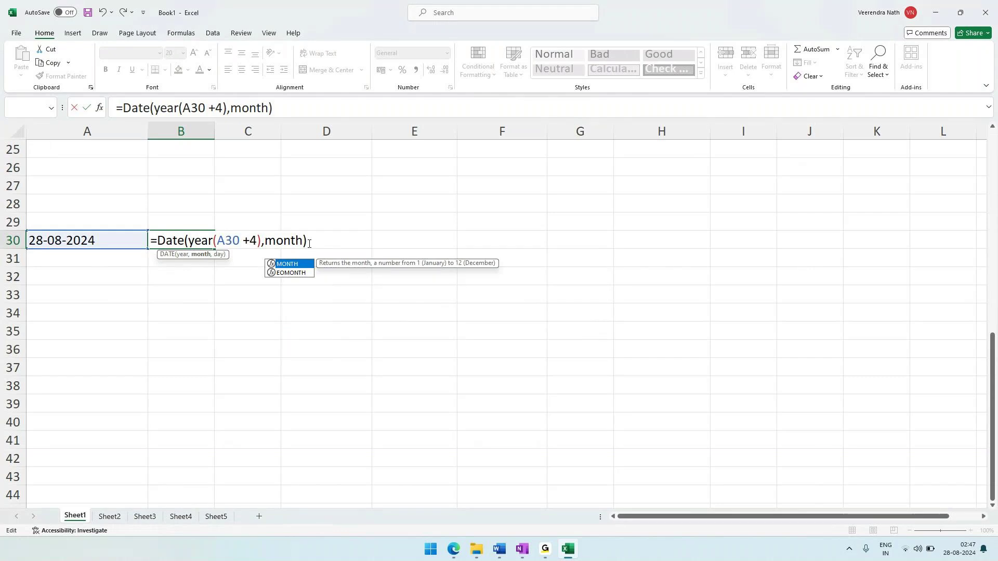
pyautogui.press('BackSpace')
pyautogui.write('(a30')
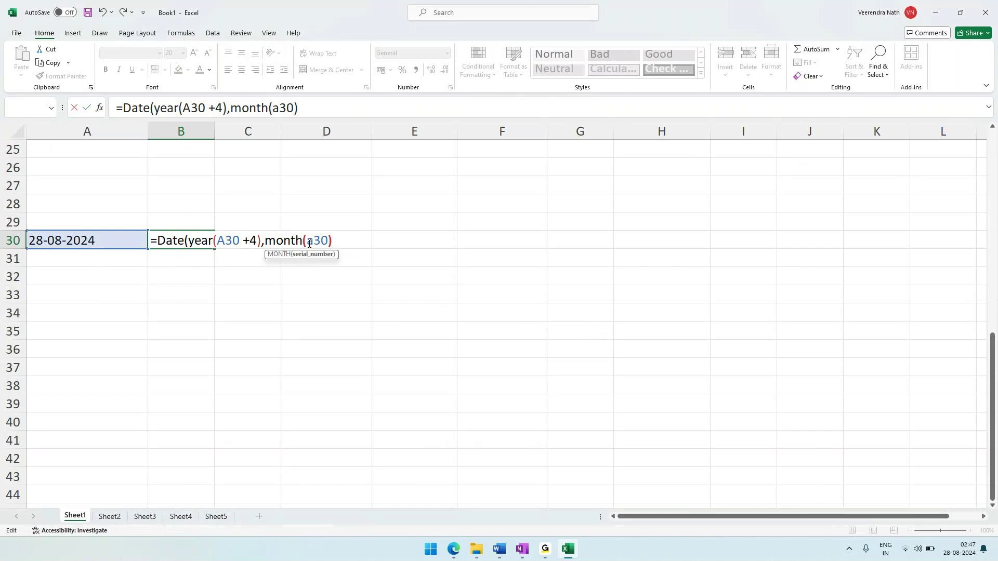
pyautogui.write('),')
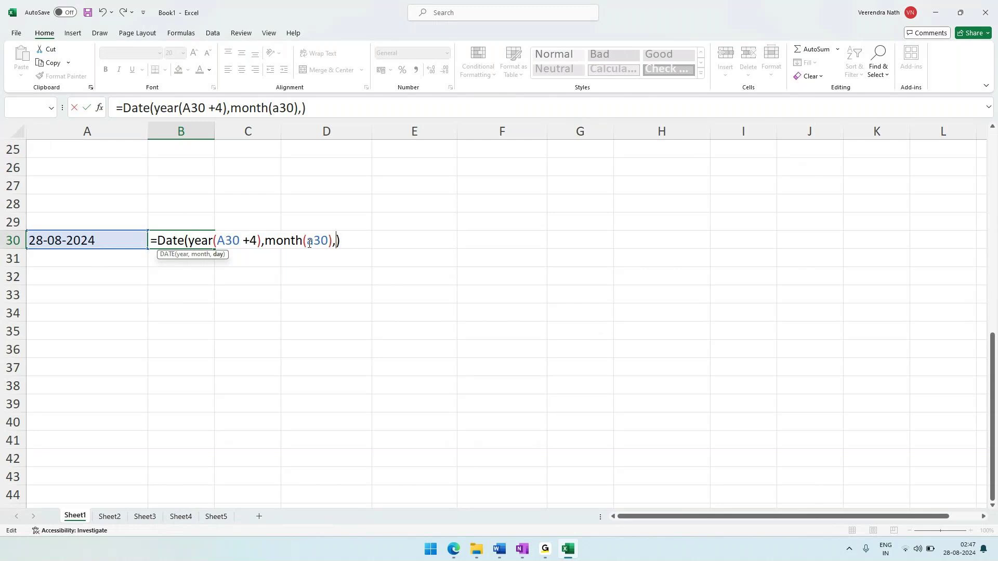
pyautogui.write('day')
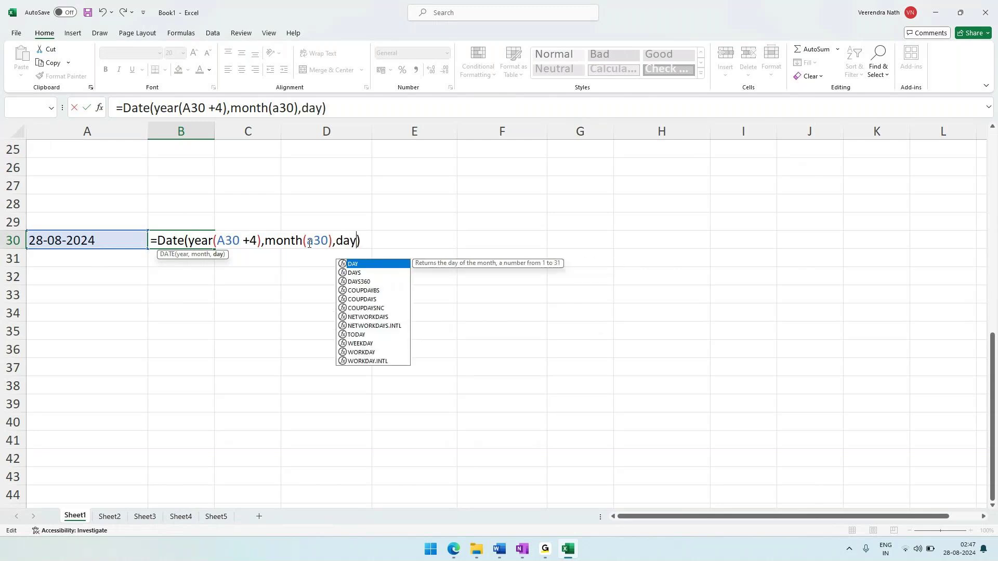
pyautogui.write('(')
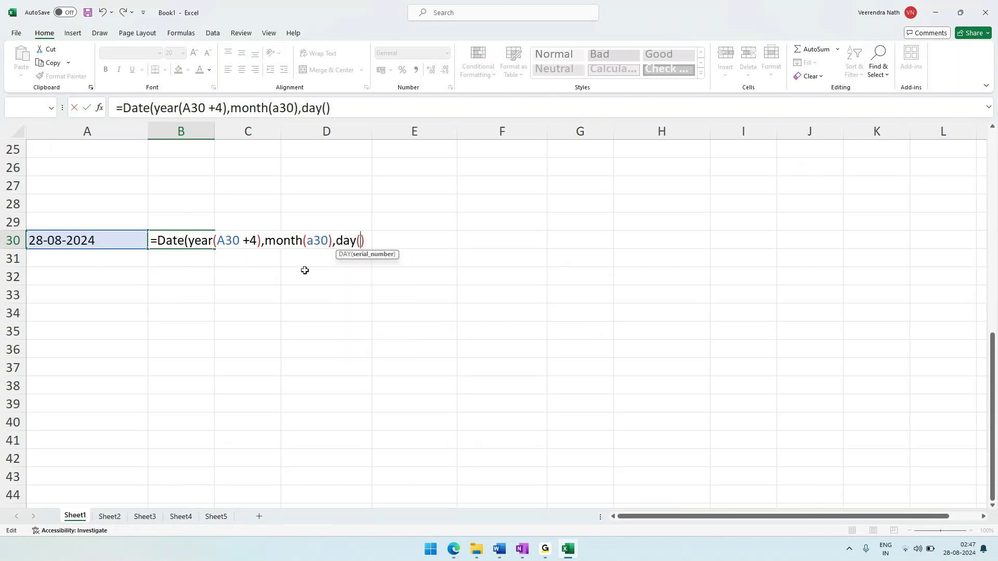
# Check the DATE example in the Word notes and enter the B30 formula in Excel as =Date(year(A30) +4,month(a30),day(a30)).
pyautogui.hotkey('alt', 'Tab')
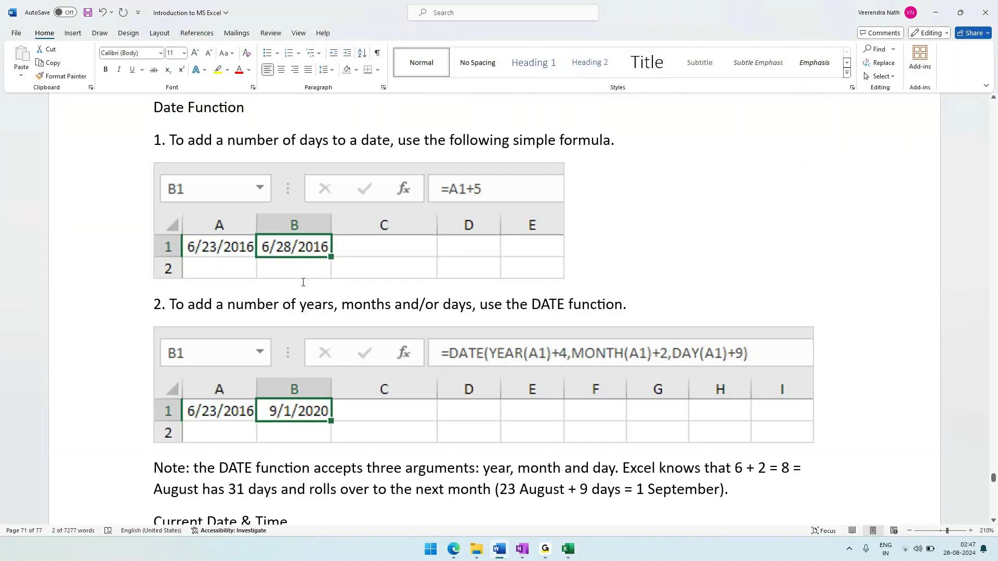
pyautogui.hotkey('alt', 'Tab')
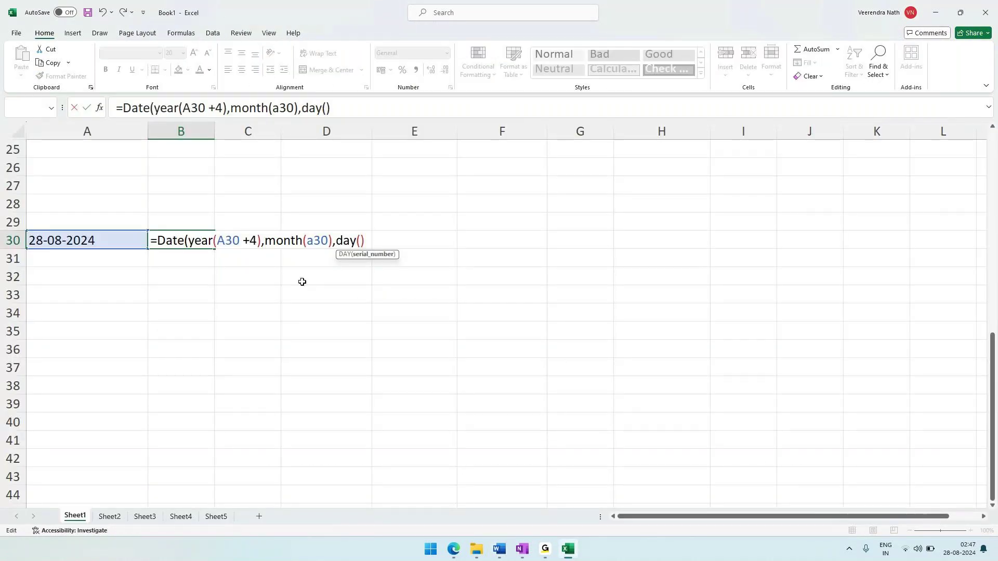
pyautogui.hotkey('alt', 'Tab')
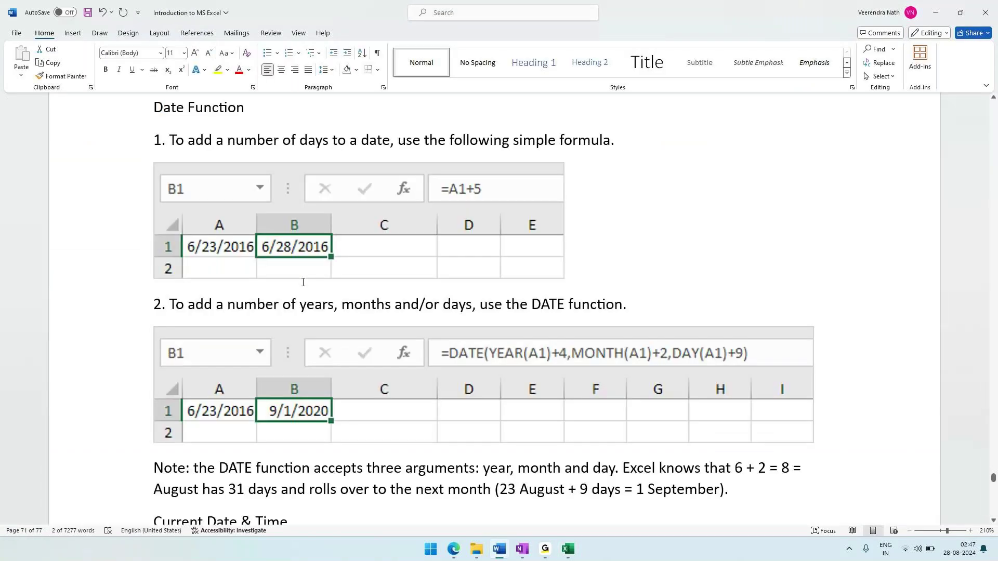
pyautogui.hotkey('alt', 'Tab')
pyautogui.click(242, 240)
pyautogui.write(') +4),month(a30),day()')
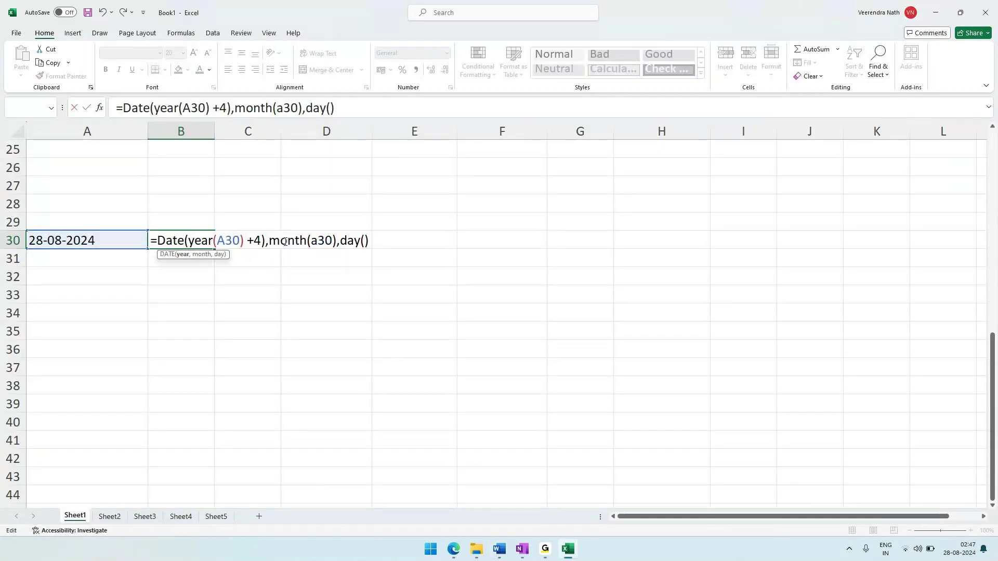
pyautogui.click(267, 241)
pyautogui.press('BackSpace')
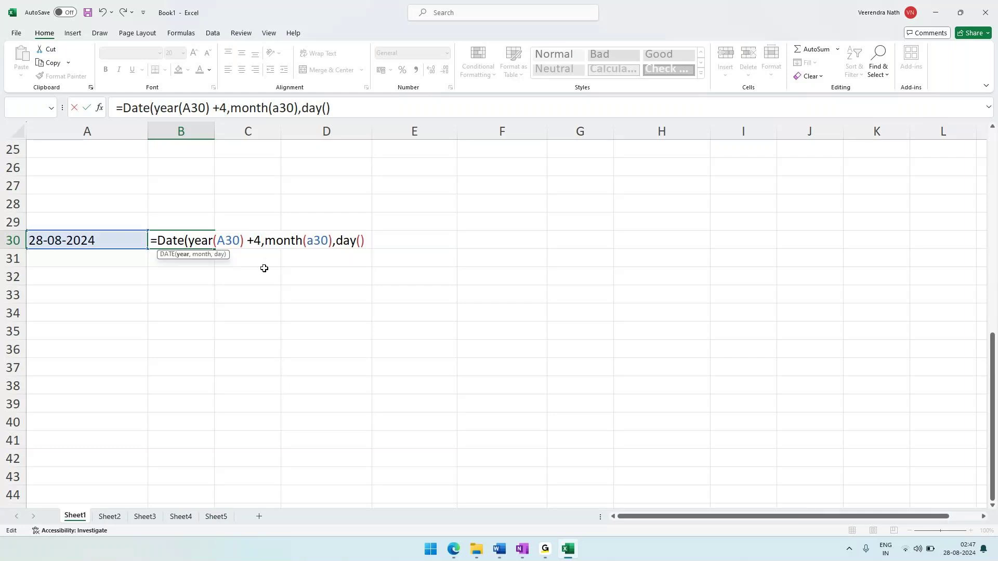
pyautogui.click(359, 243)
pyautogui.write('a30)')
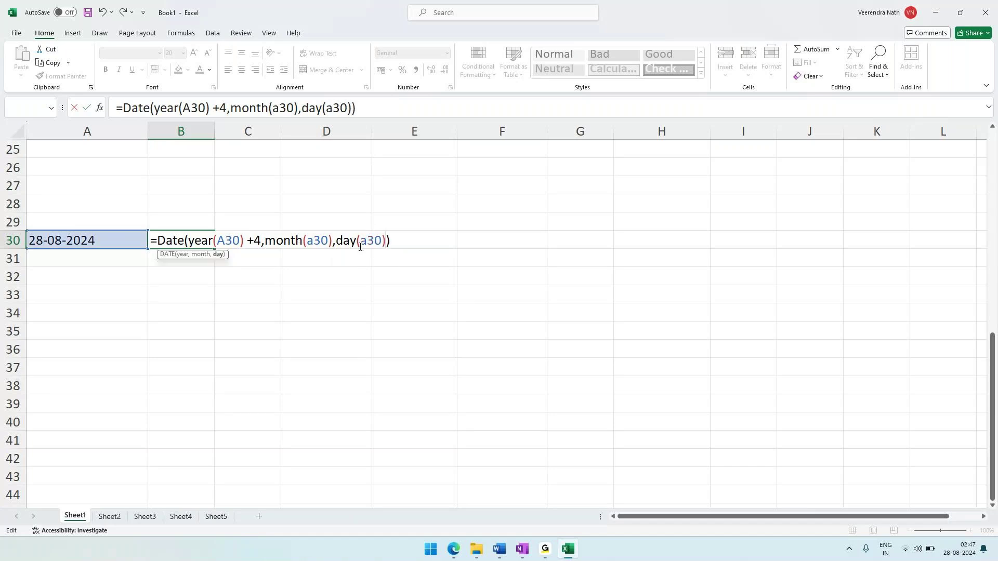
pyautogui.press('Return')
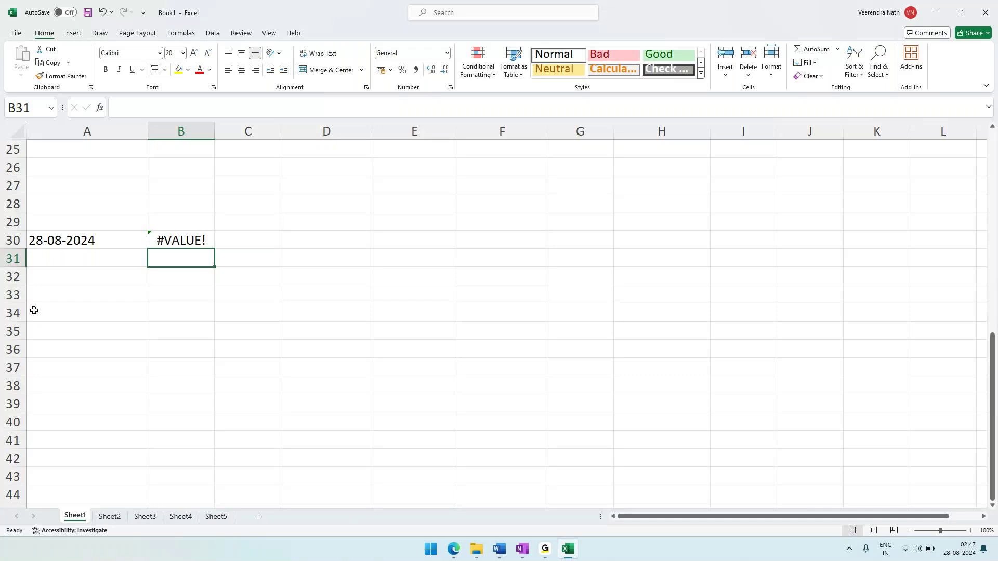
# Compare the B30 formula with the DATE example in the Word notes and look at the cell's error-checking options in Excel.
pyautogui.click(176, 240)
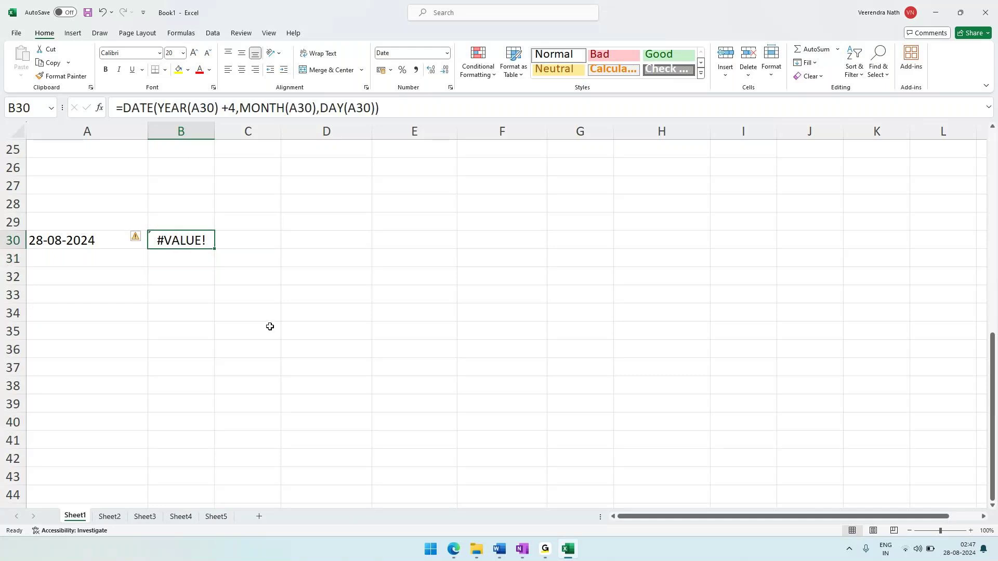
pyautogui.hotkey('alt', 'Tab')
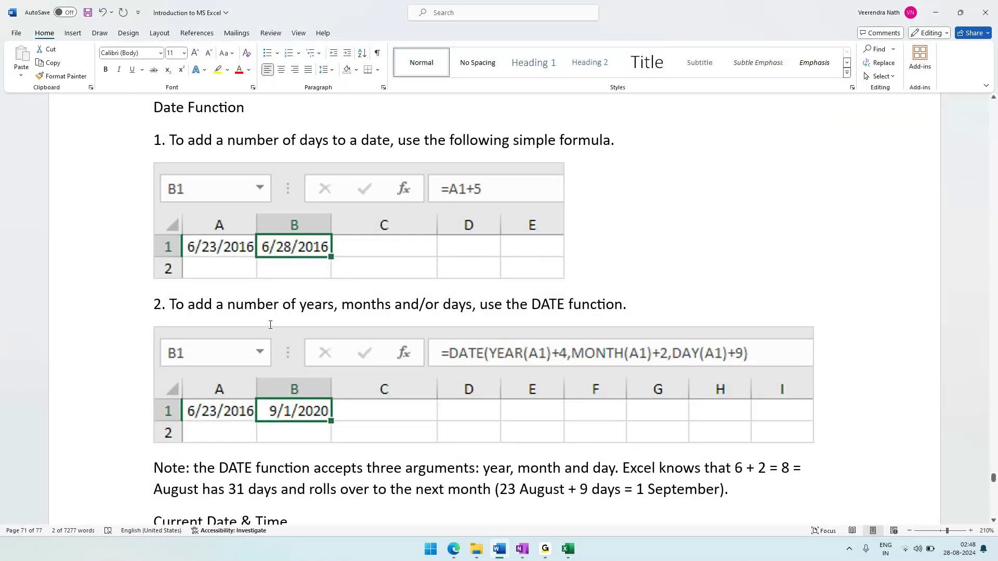
pyautogui.hotkey('alt', 'Tab')
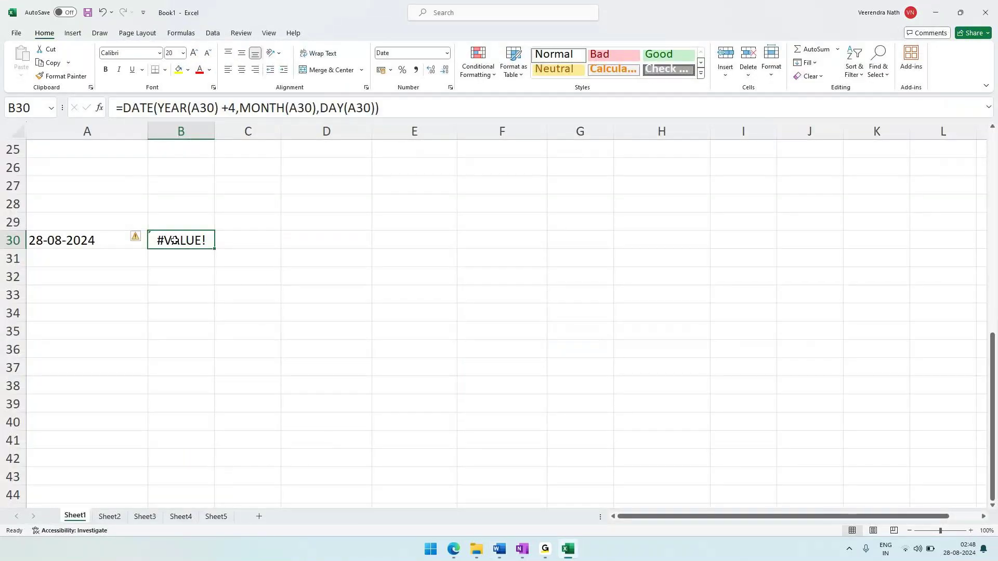
pyautogui.click(135, 239)
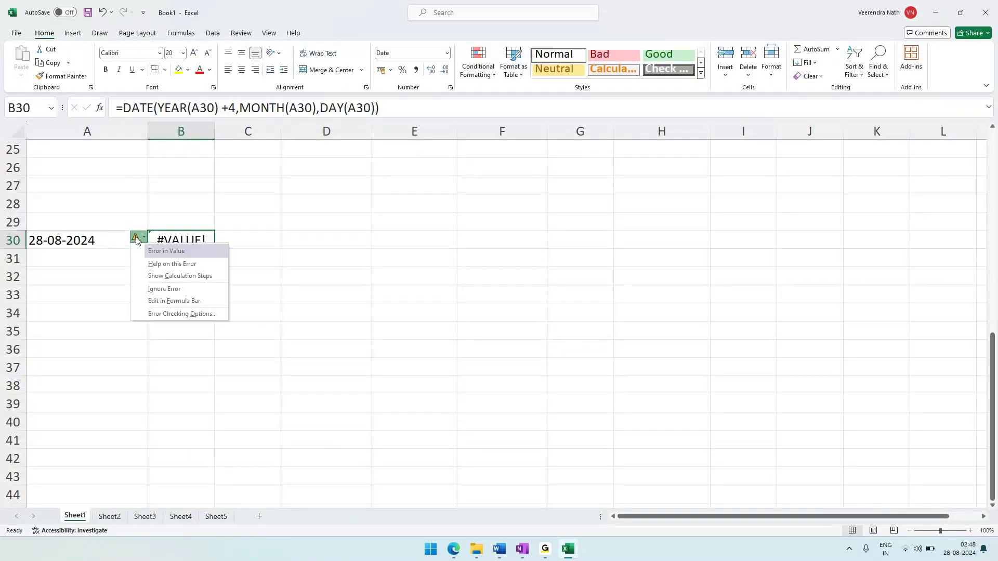
pyautogui.click(178, 331)
pyautogui.click(178, 222)
pyautogui.click(178, 241)
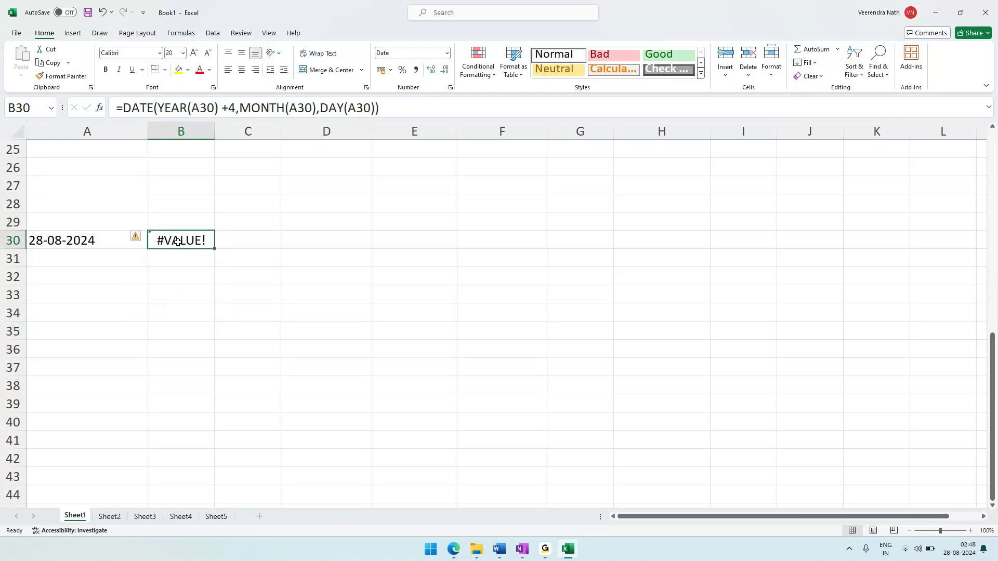
# Replace the hyphens in the A30 date with slashes, giving 28/08/2024, and recheck the formula cell B30.
pyautogui.click(72, 240)
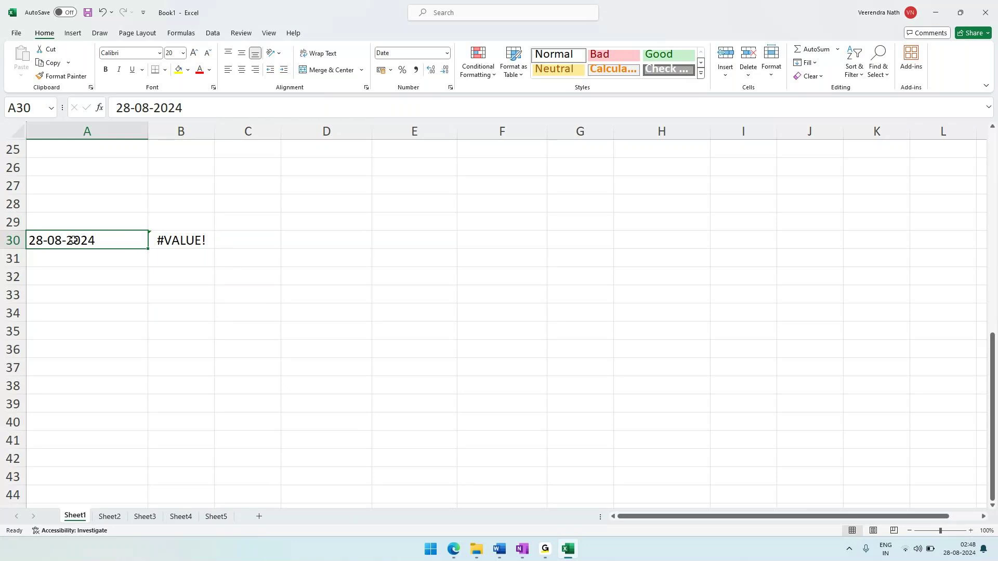
pyautogui.click(133, 107)
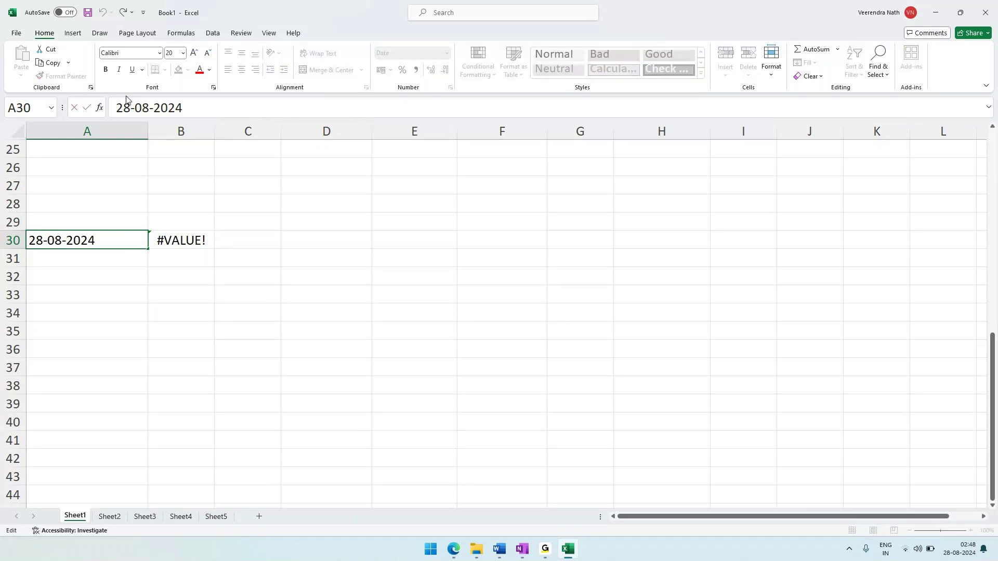
pyautogui.press('BackSpace')
pyautogui.write('/')
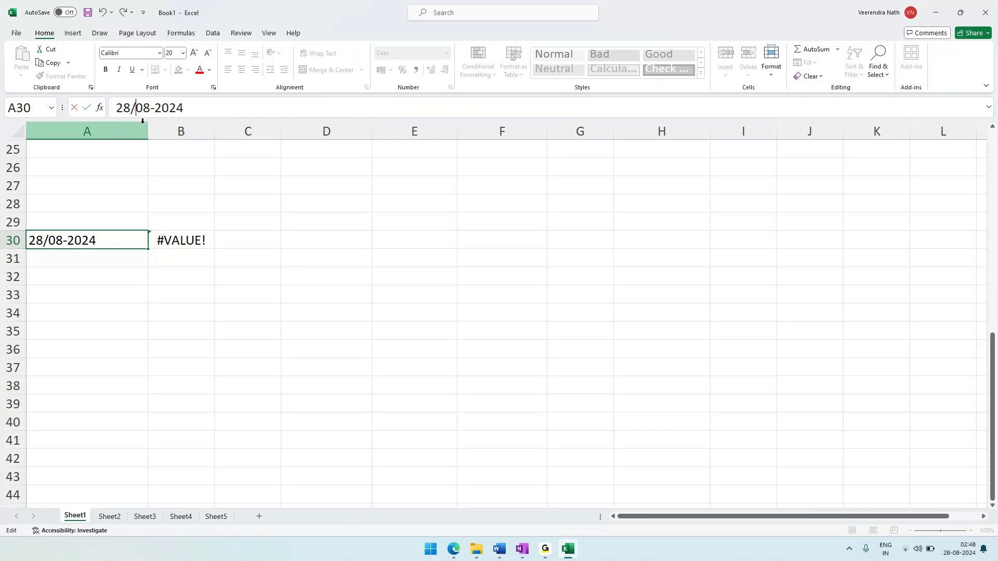
pyautogui.click(153, 108)
pyautogui.press('BackSpace')
pyautogui.write('/')
pyautogui.press('Return')
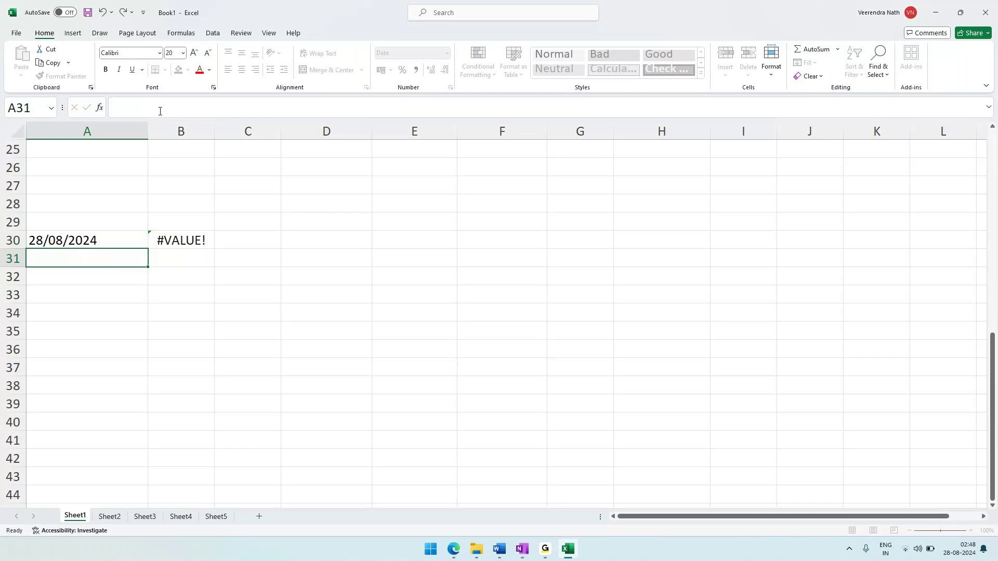
pyautogui.click(178, 240)
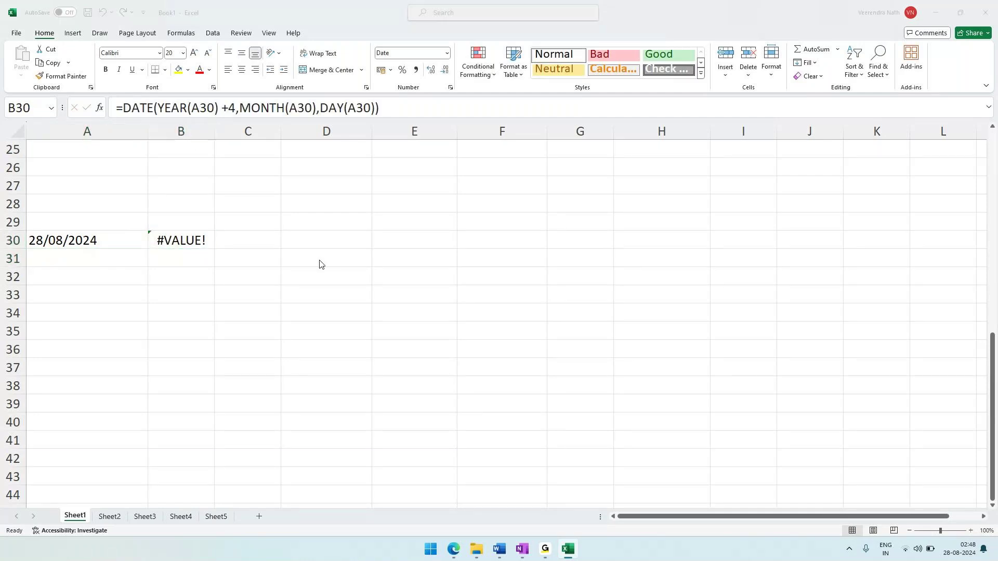
# Compare the B30 formula in Excel with the DATE example and its note on the three arguments in the Word notes.
pyautogui.hotkey('alt', 'Tab')
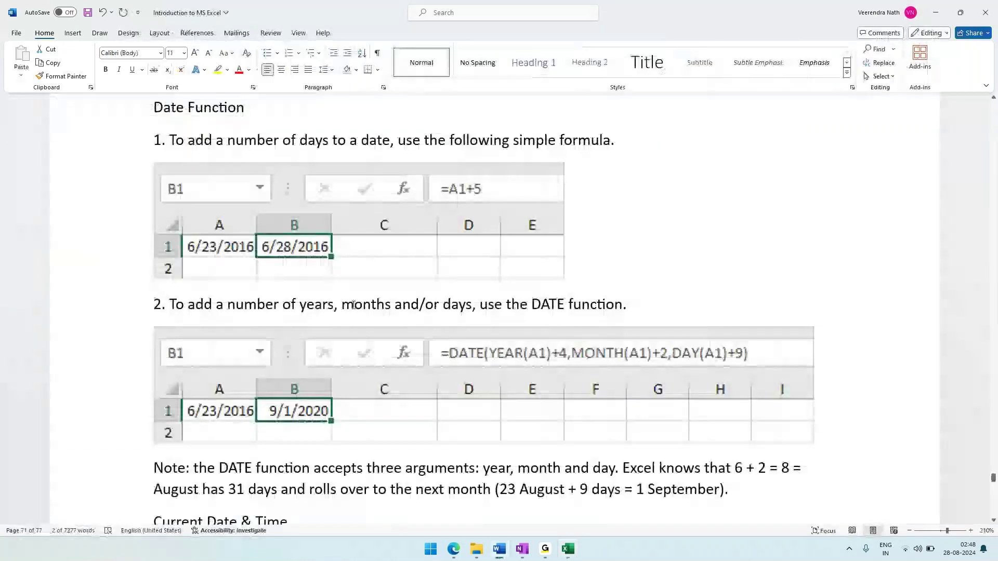
pyautogui.press('alt')
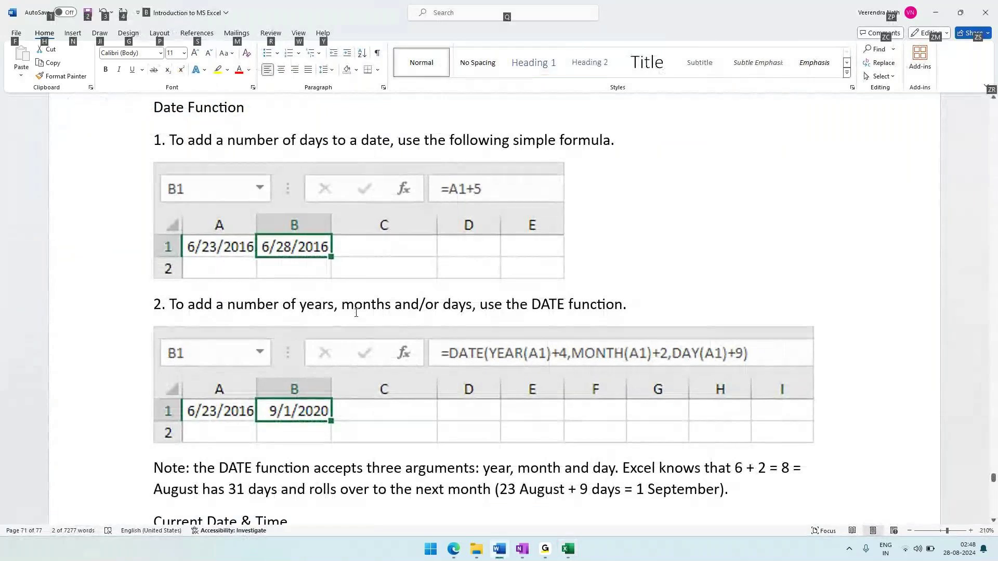
pyautogui.hotkey('alt', 'Tab')
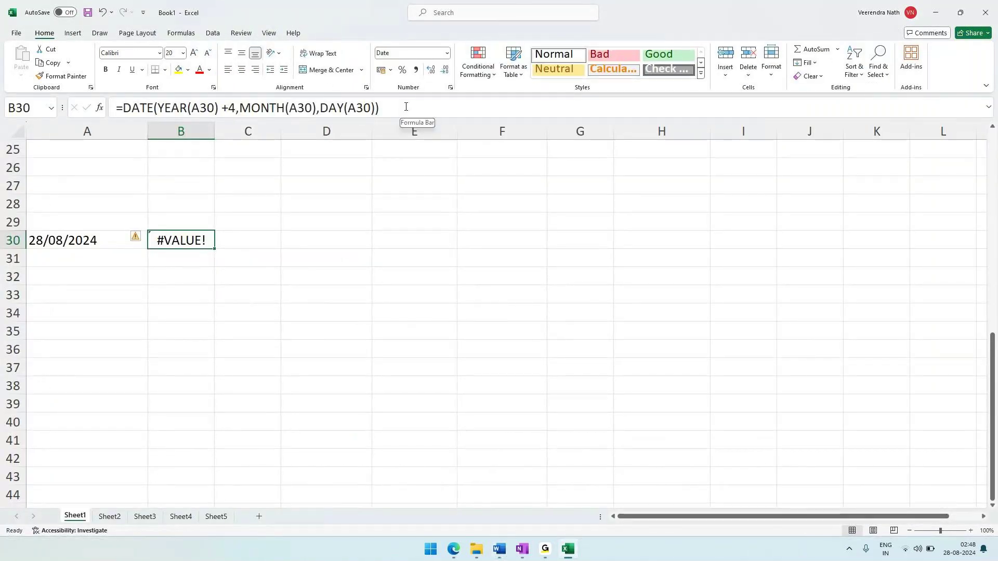
pyautogui.hotkey('alt', 'Tab')
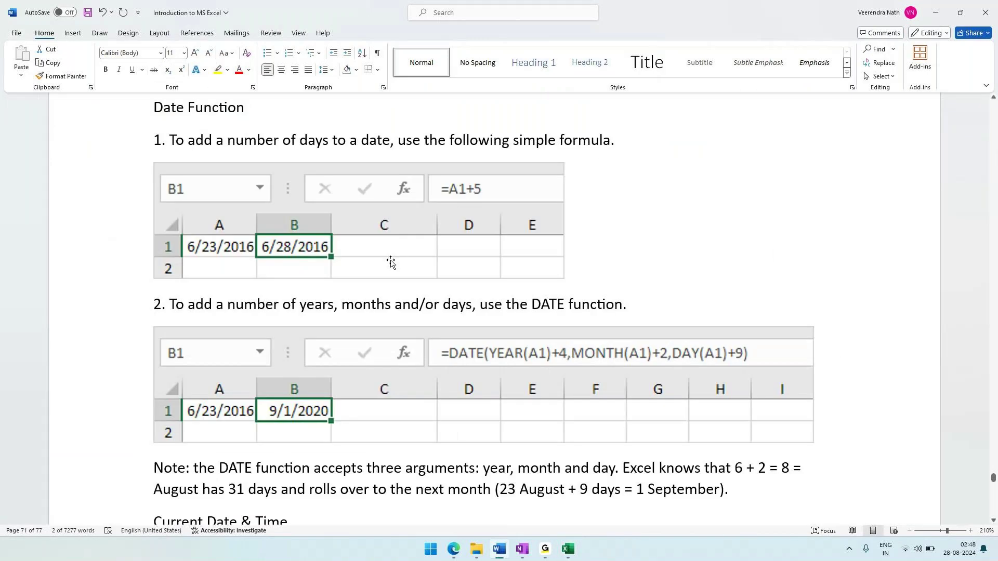
pyautogui.scroll(-4, 391, 263)
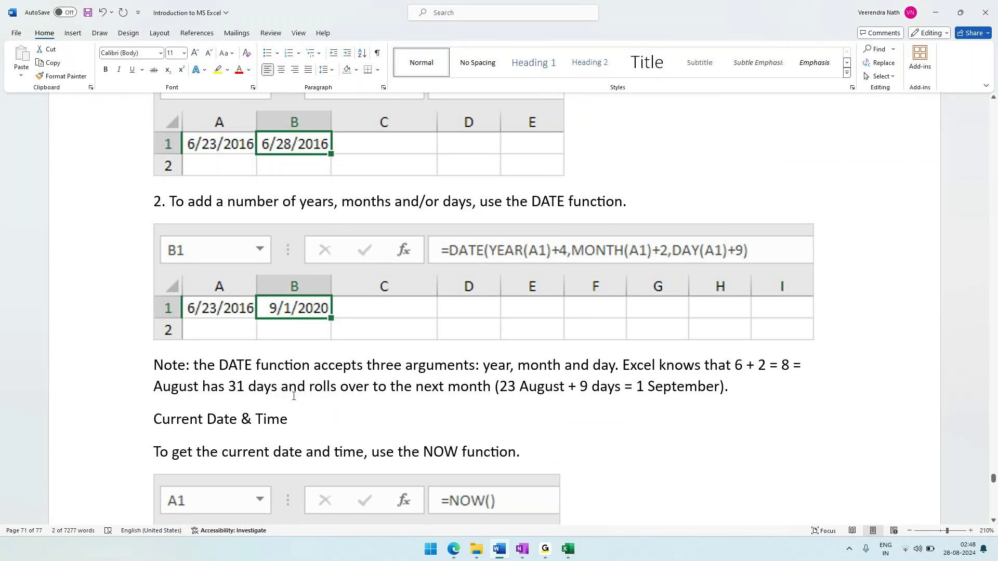
# In Excel, rewrite the A30 date in month/day/year order as 08/28/2024 and recheck the formula cell B30.
pyautogui.hotkey('alt', 'Tab')
pyautogui.click(42, 242)
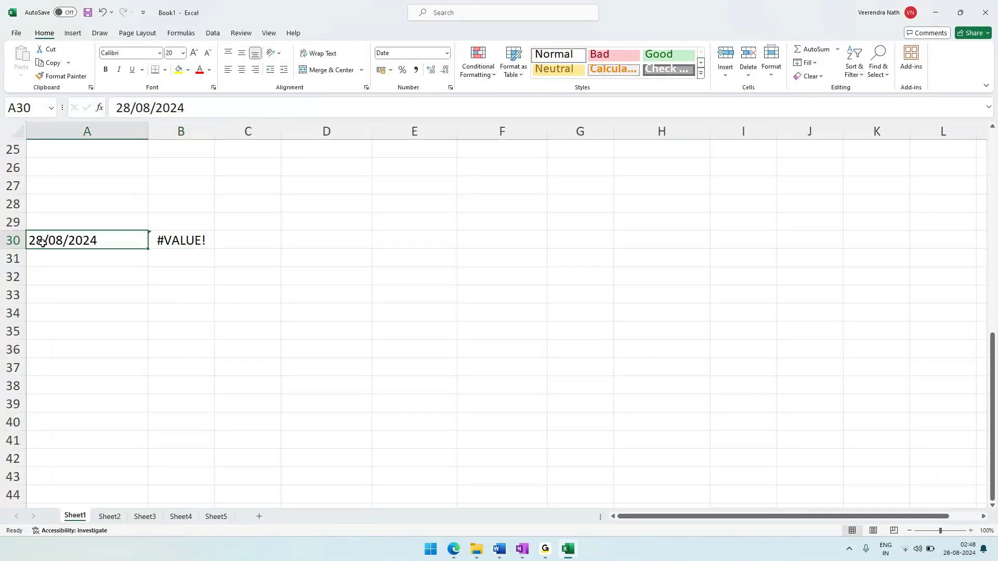
pyautogui.doubleClick(43, 242)
pyautogui.press('BackSpace')
pyautogui.press('BackSpace')
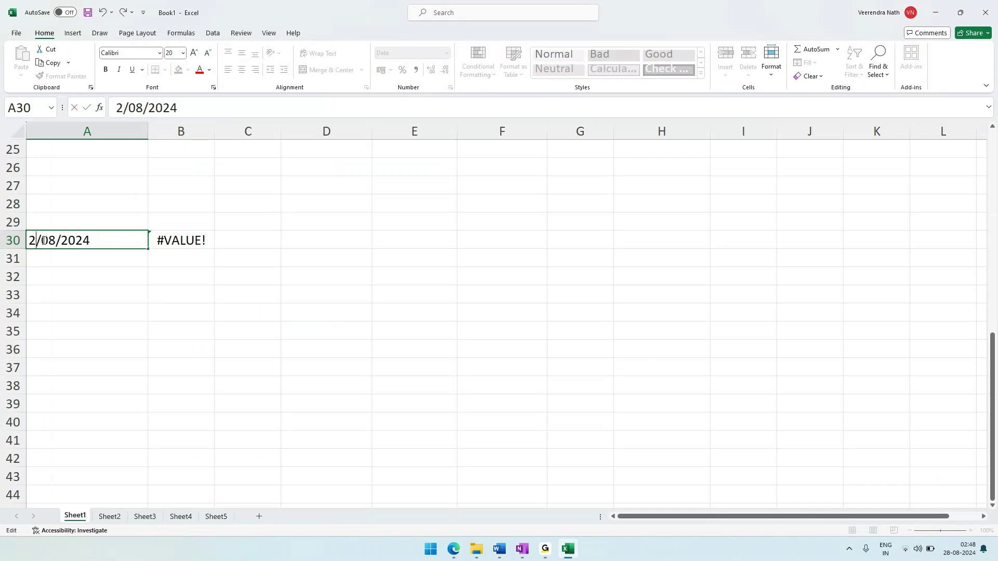
pyautogui.write('08')
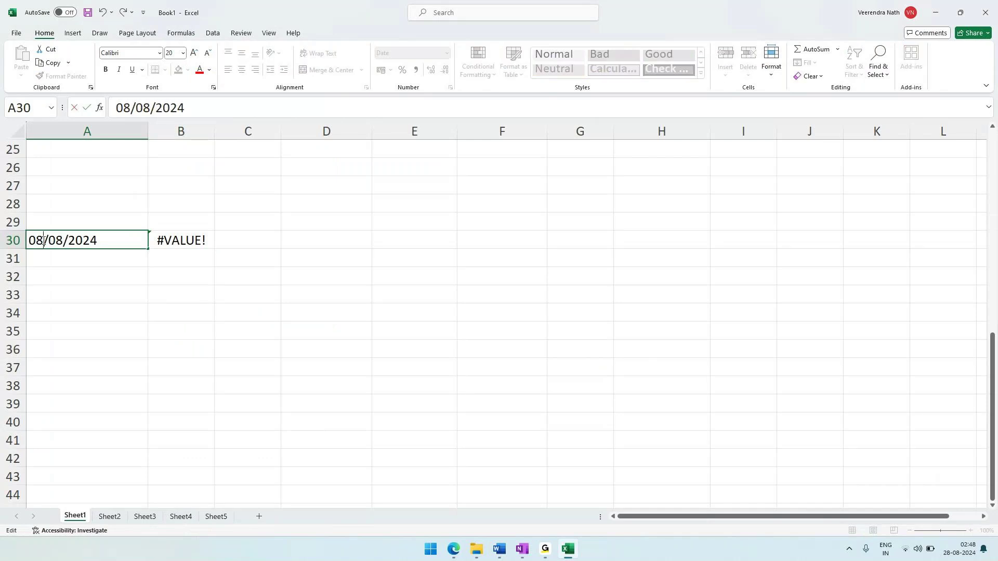
pyautogui.doubleClick(63, 243)
pyautogui.write('28')
pyautogui.press('Return')
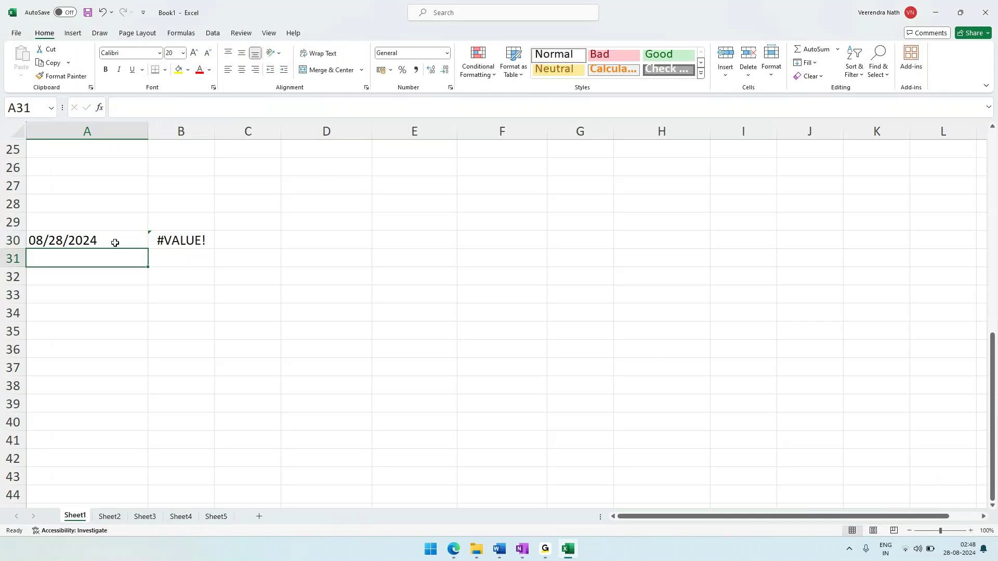
pyautogui.click(169, 236)
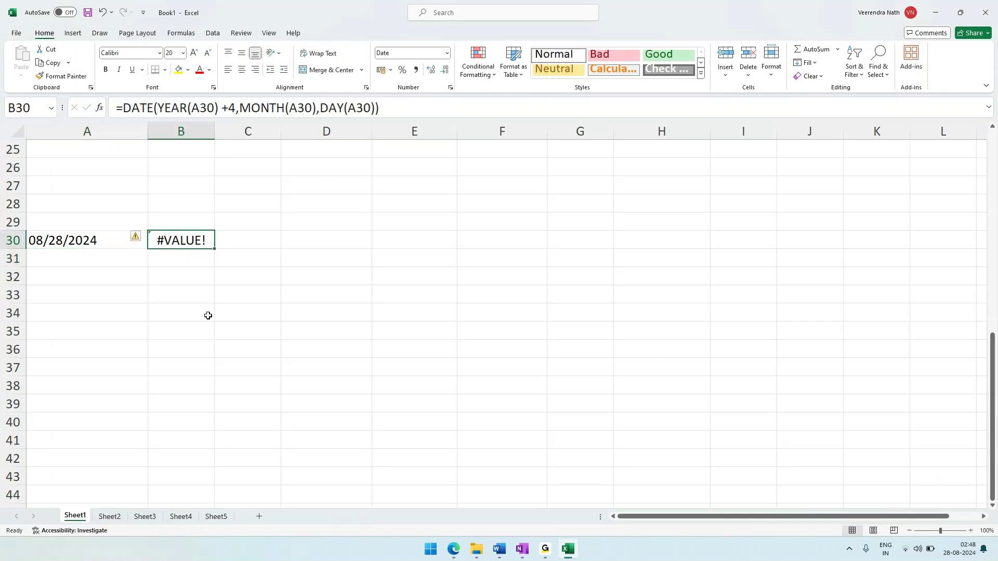
pyautogui.hotkey('alt', 'Tab')
pyautogui.hotkey('alt', 'Tab')
pyautogui.click(138, 238)
pyautogui.click(172, 244)
pyautogui.click(117, 239)
pyautogui.press('Down')
pyautogui.press('Down')
# Clear the date in A30 and the DATE formula in B30.
pyautogui.click(120, 238)
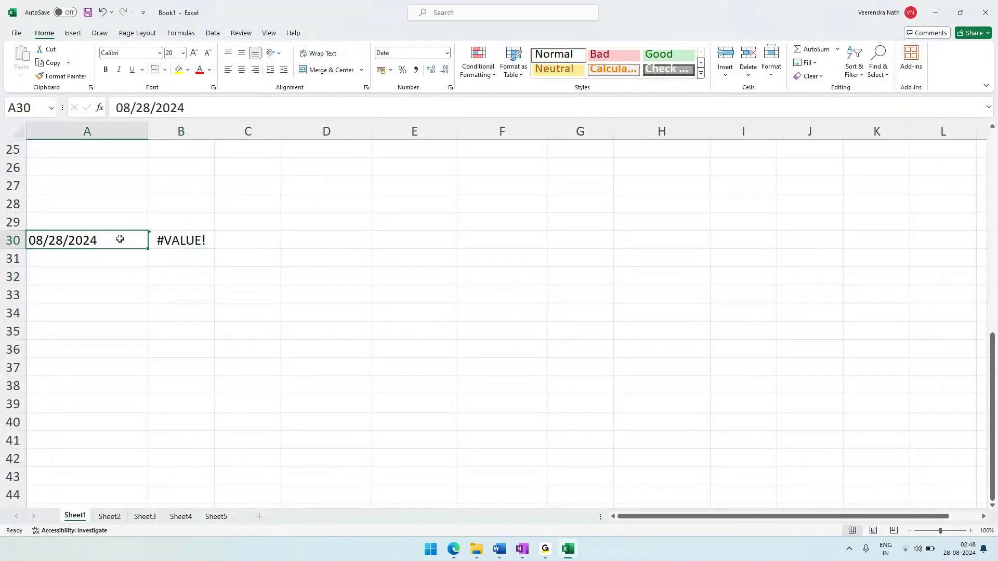
pyautogui.press('Delete')
pyautogui.click(187, 240)
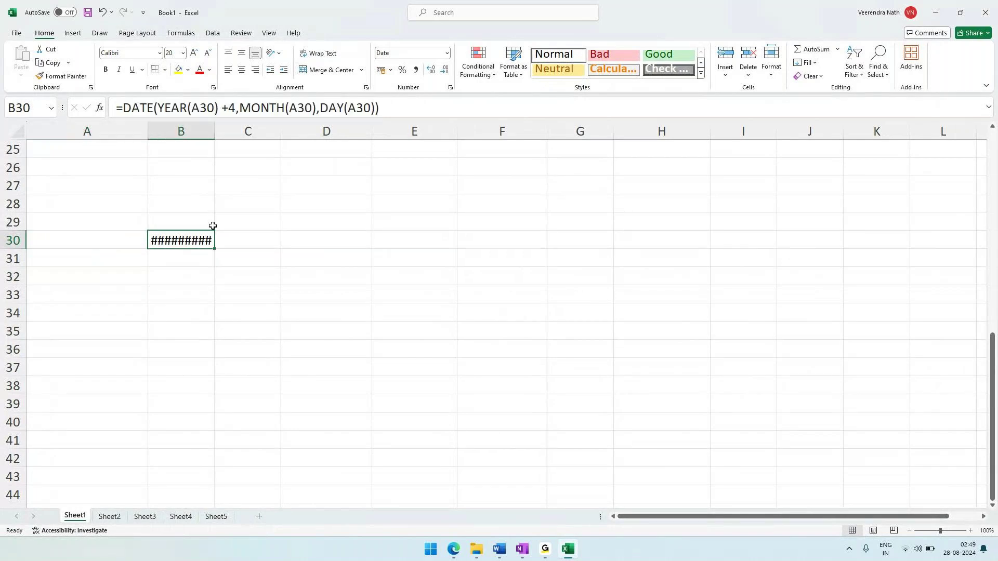
pyautogui.press('Delete')
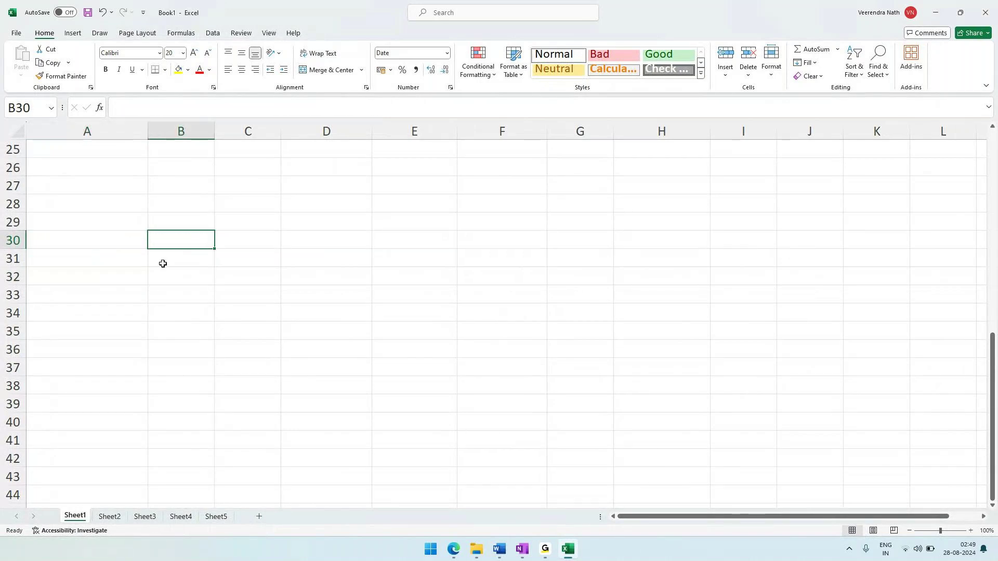
pyautogui.press('Left')
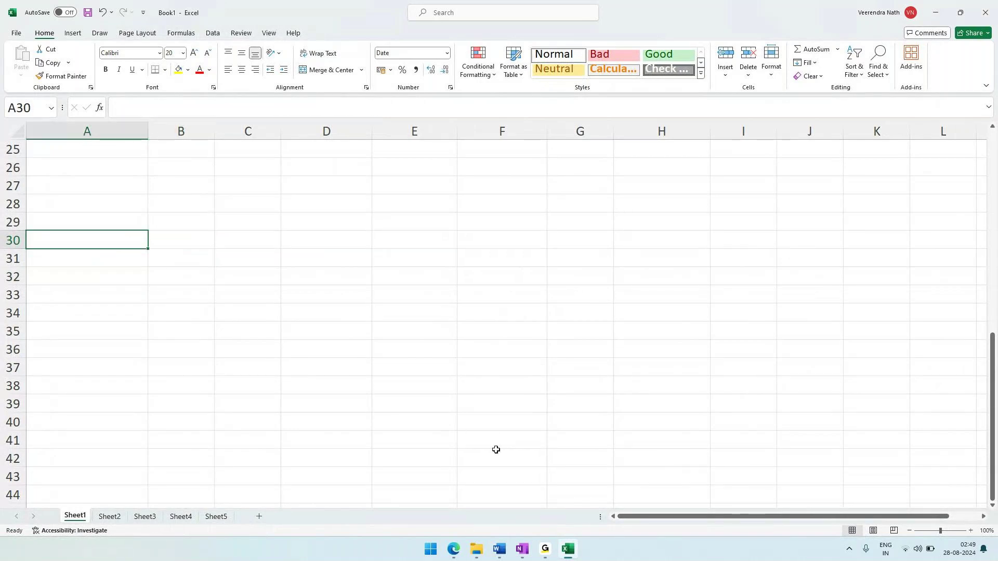
# Look up the NOW function under Current Date & Time in the Word notes and enter =Now() in cell A30 in Excel.
pyautogui.click(499, 548)
pyautogui.scroll(-4, 386, 358)
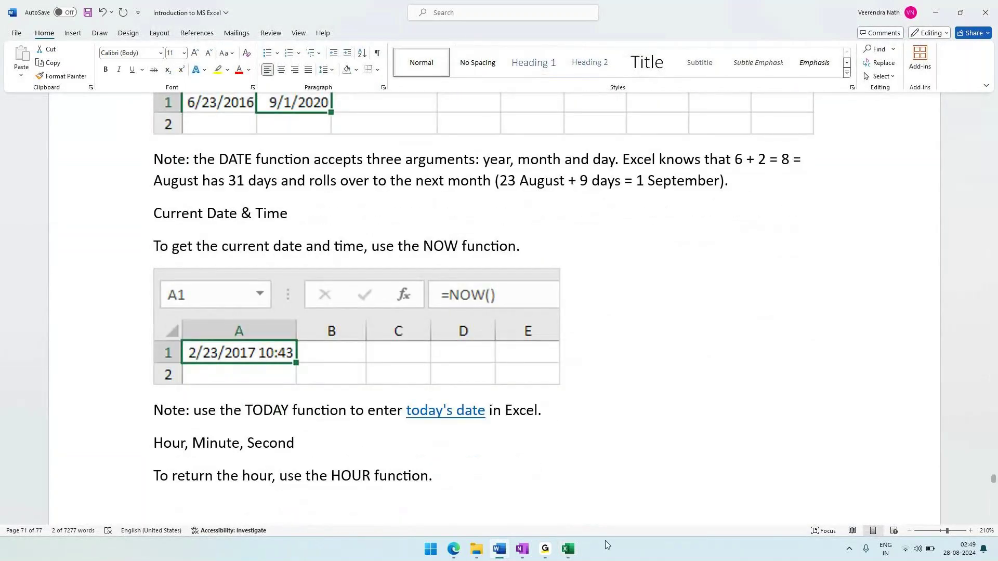
pyautogui.click(567, 549)
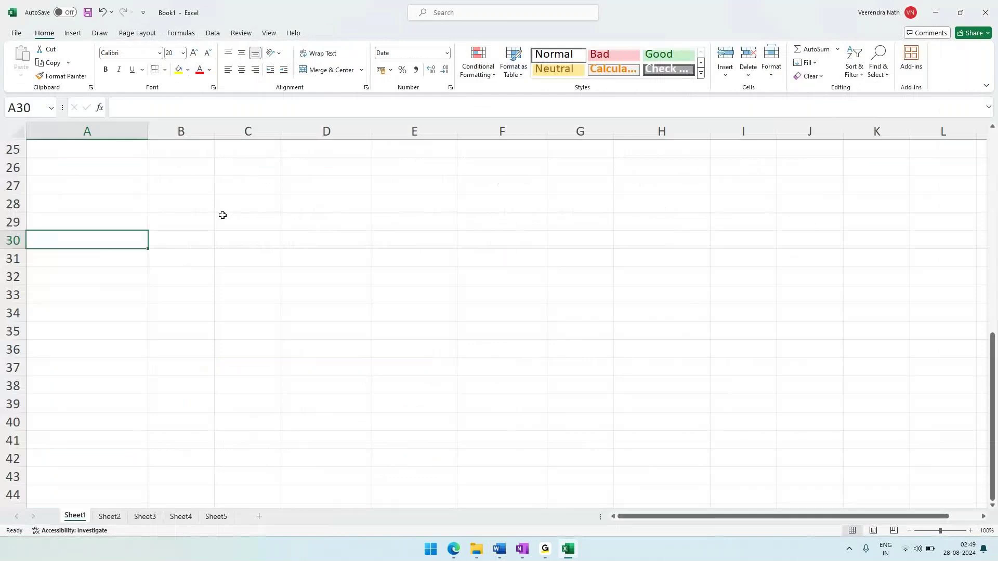
pyautogui.click(157, 101)
pyautogui.write('=Now')
pyautogui.press('BackSpace')
pyautogui.write('w')
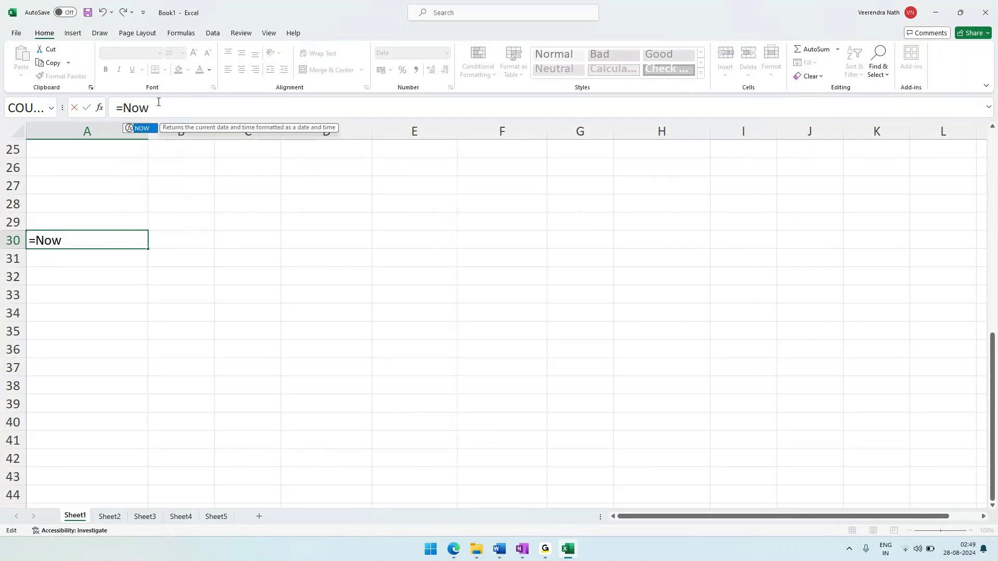
pyautogui.write('()')
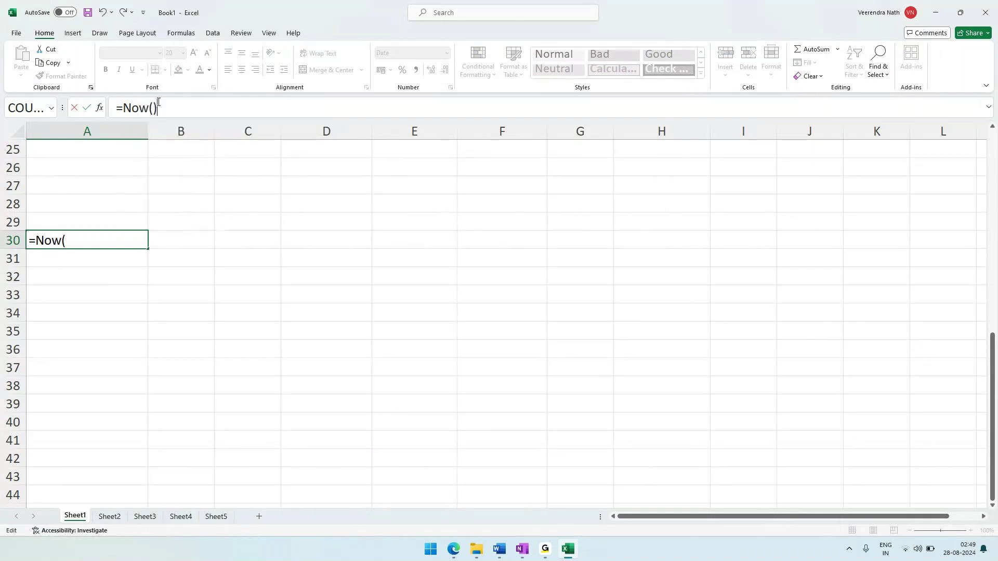
pyautogui.press('Return')
pyautogui.click(133, 237)
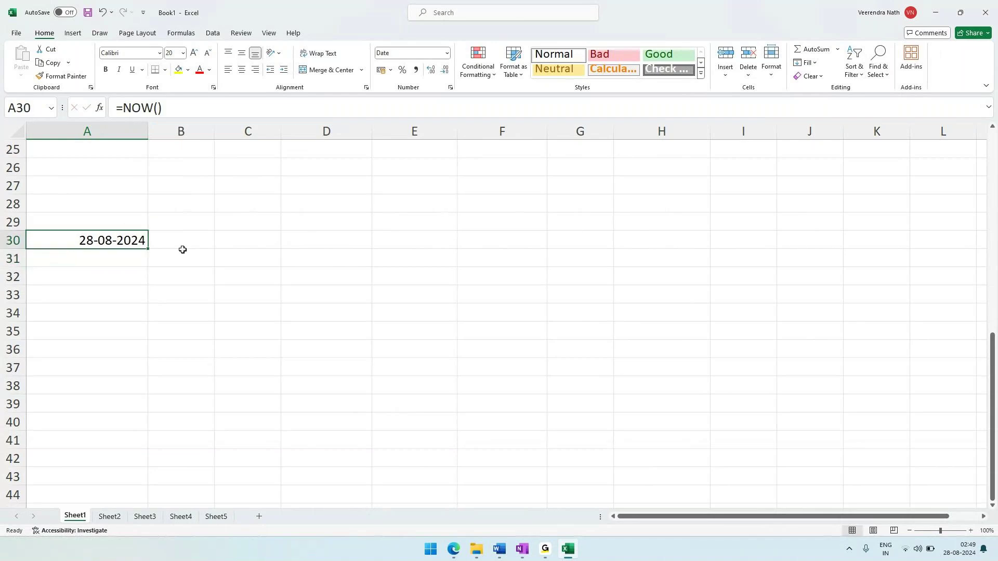
# Begin a DATE formula in B30 with year(a30) as the year argument and month(a30) as the month argument.
pyautogui.click(175, 239)
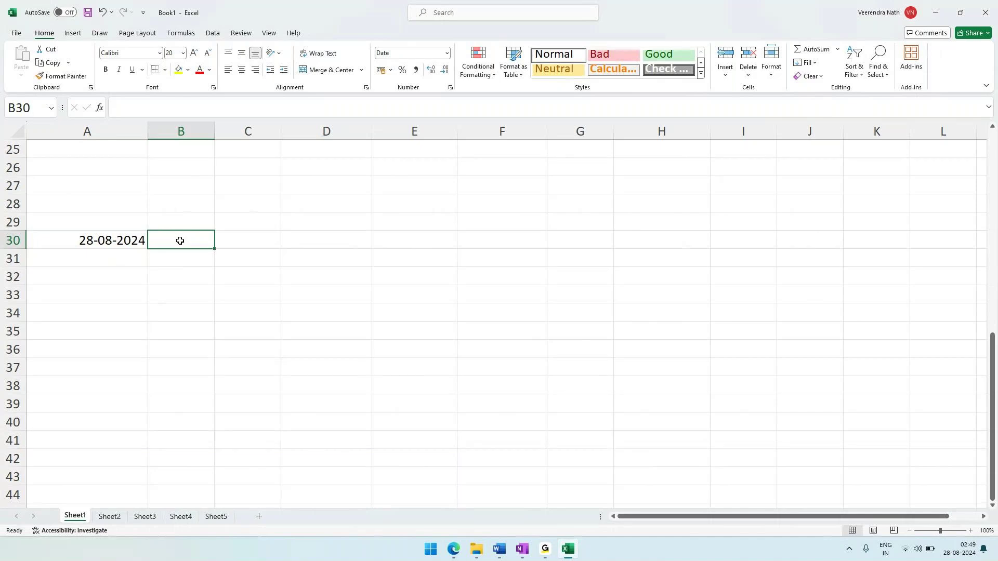
pyautogui.write('=')
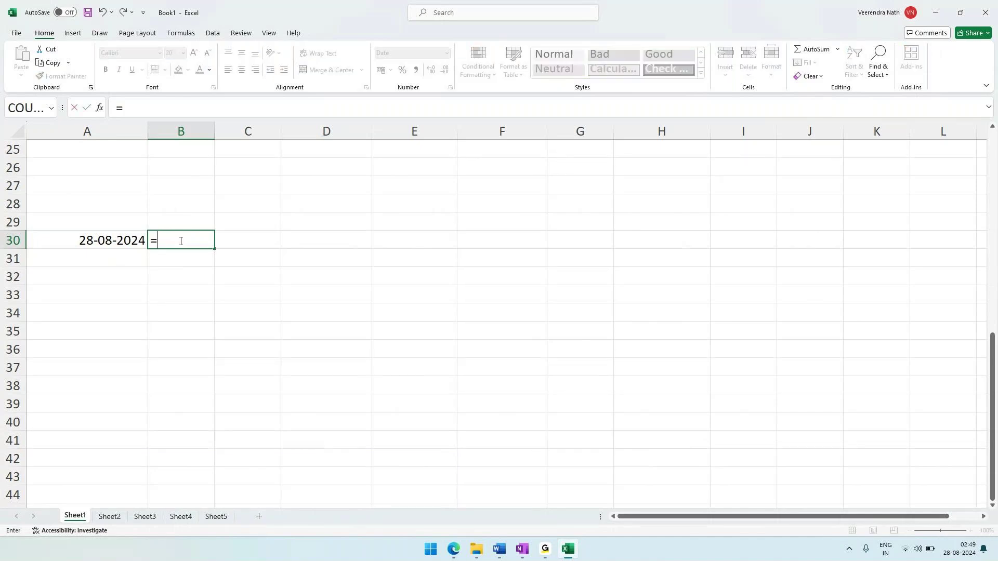
pyautogui.write('date(')
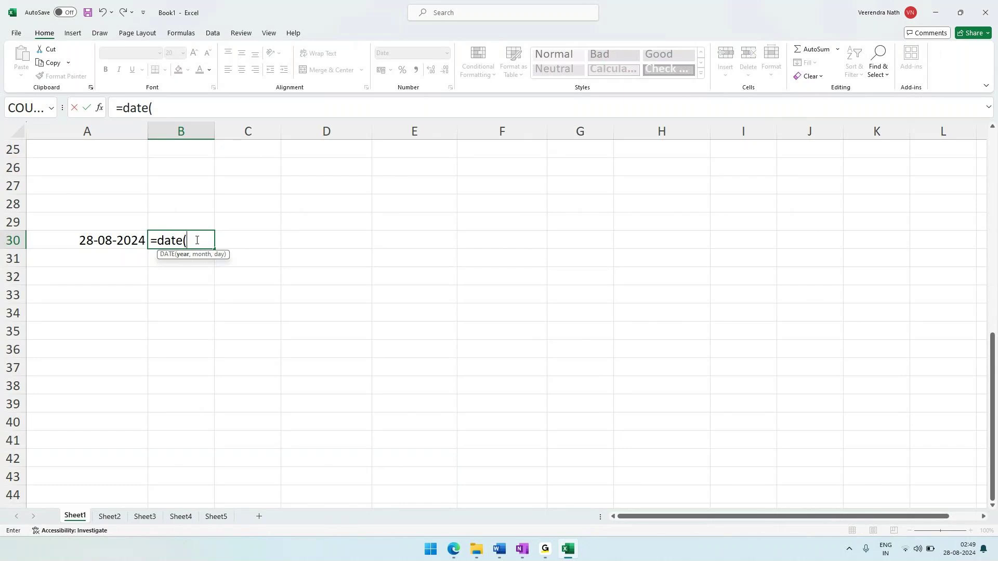
pyautogui.write('year(')
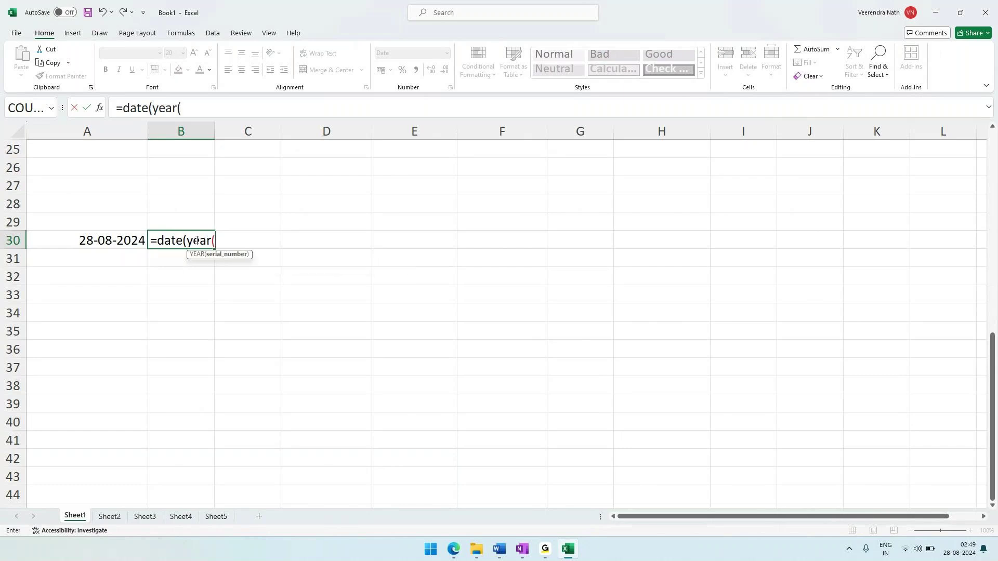
pyautogui.write('a30)')
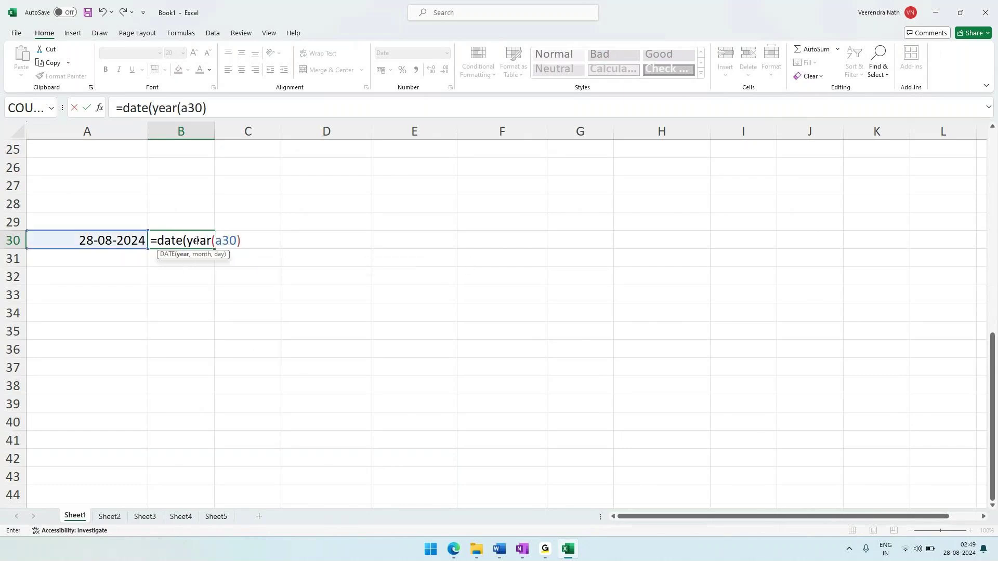
pyautogui.write(',month')
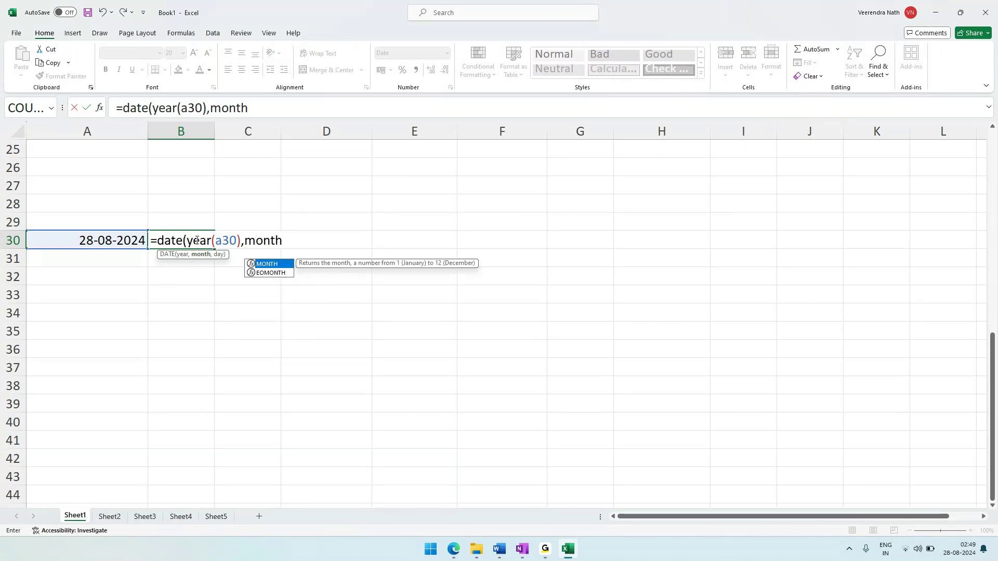
pyautogui.write('(a30')
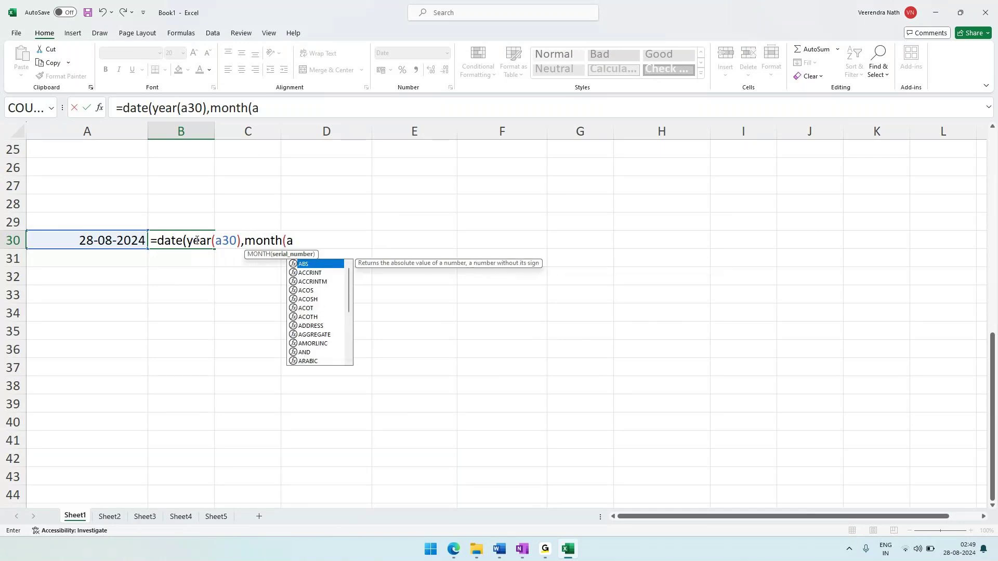
pyautogui.write(')')
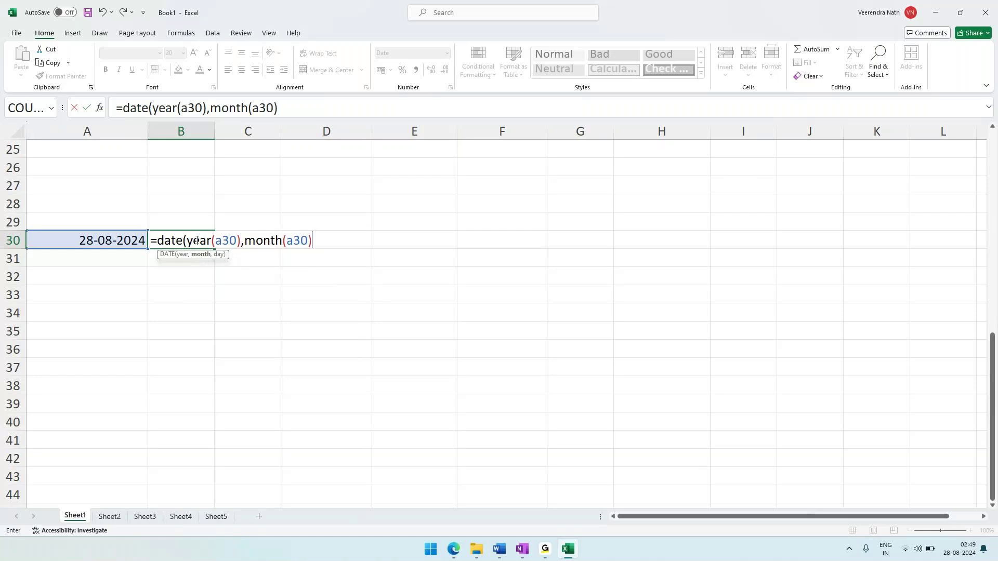
# Complete the B30 formula with day(a30) as the day argument, giving =date(year(a30),month(a30),day(a30)).
pyautogui.write(',')
pyautogui.write('da')
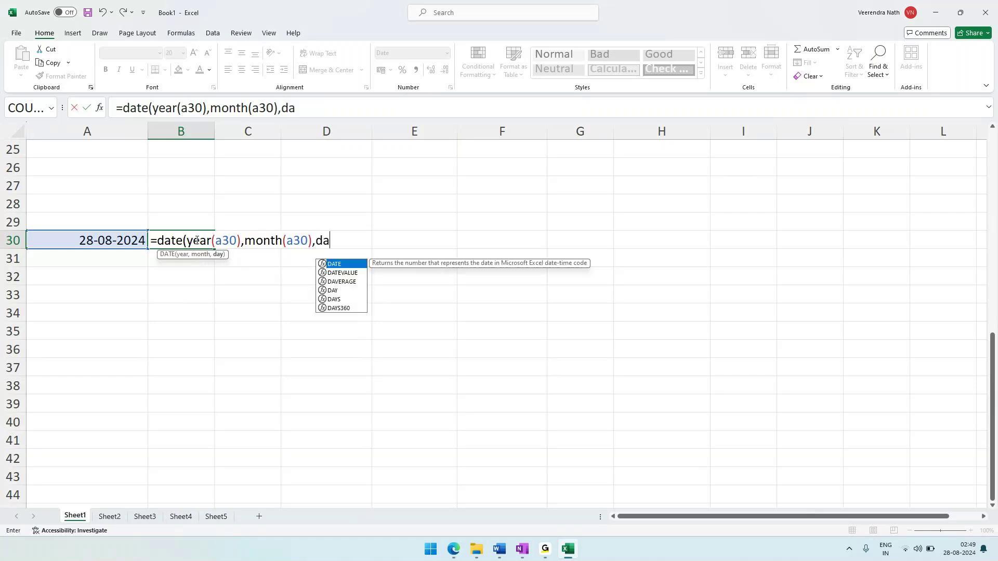
pyautogui.write('y(a')
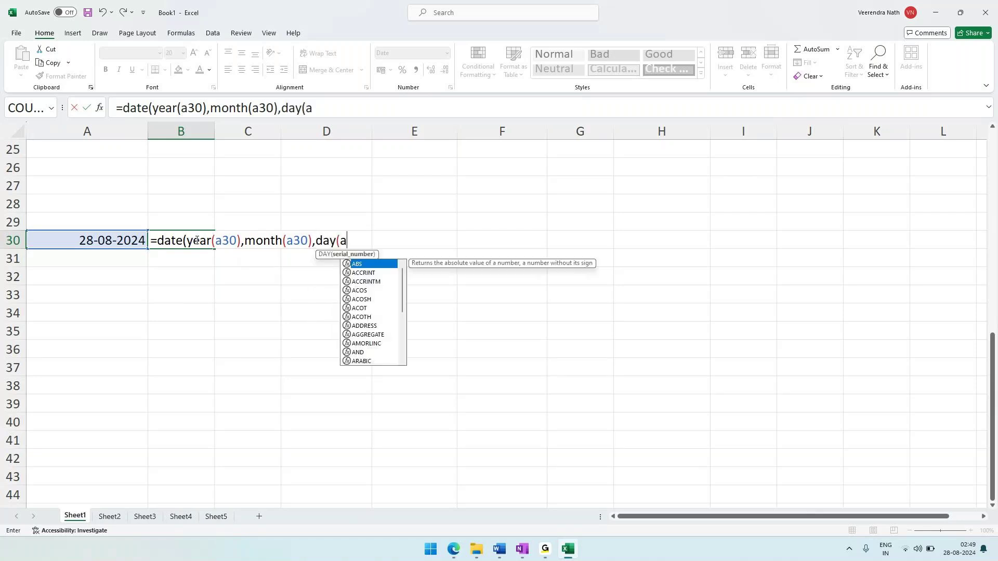
pyautogui.write('30))')
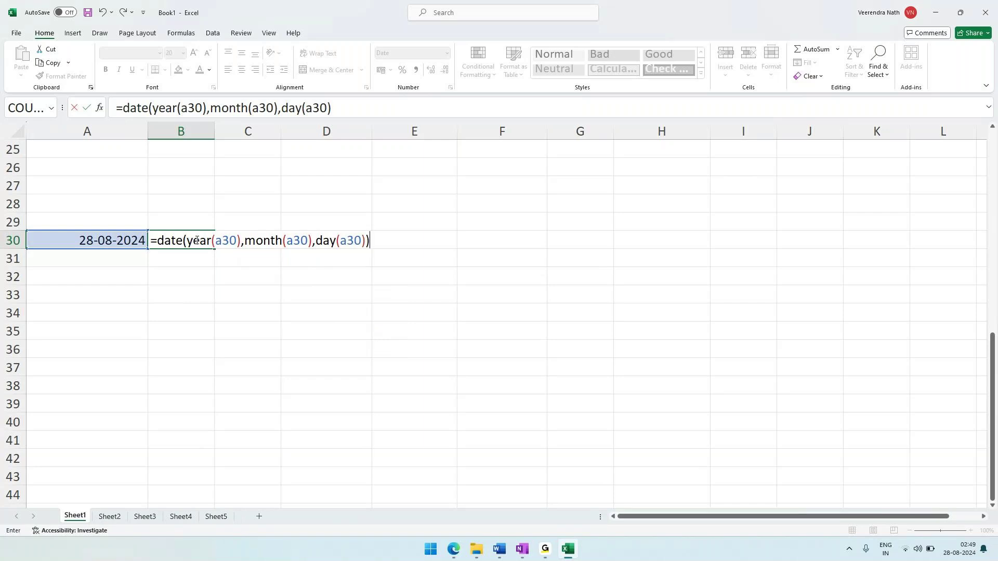
pyautogui.press('Return')
pyautogui.click(196, 240)
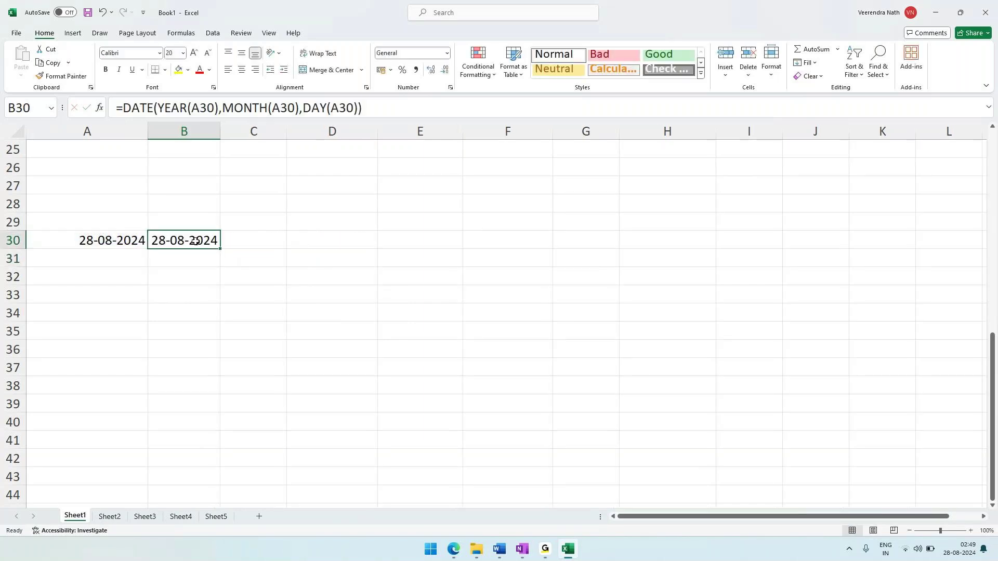
# Add +4 to the year argument of the B30 formula, making it =DATE(YEAR(A30)+4,MONTH(A30),DAY(A30)).
pyautogui.click(215, 108)
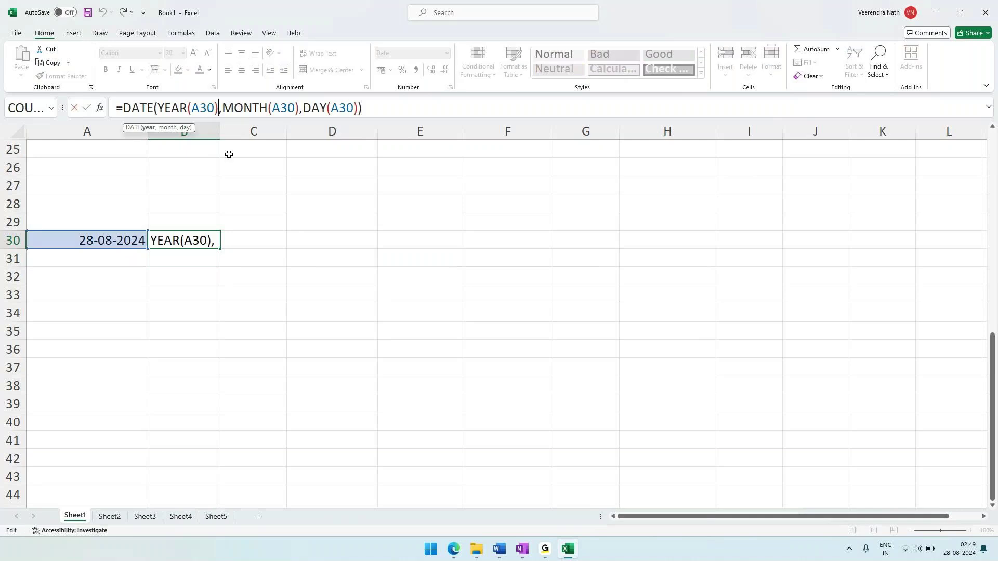
pyautogui.write('+')
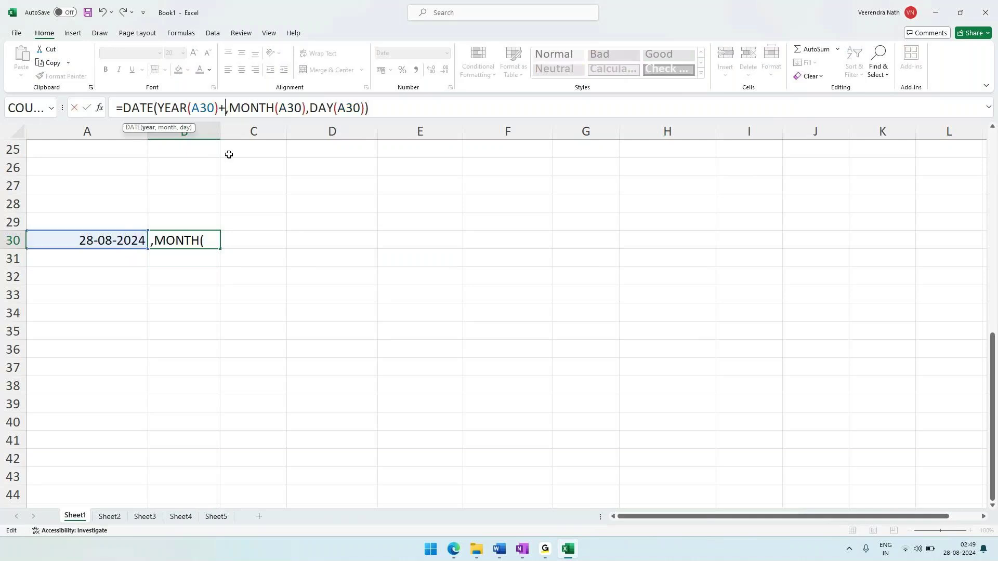
pyautogui.write('4')
pyautogui.press('Return')
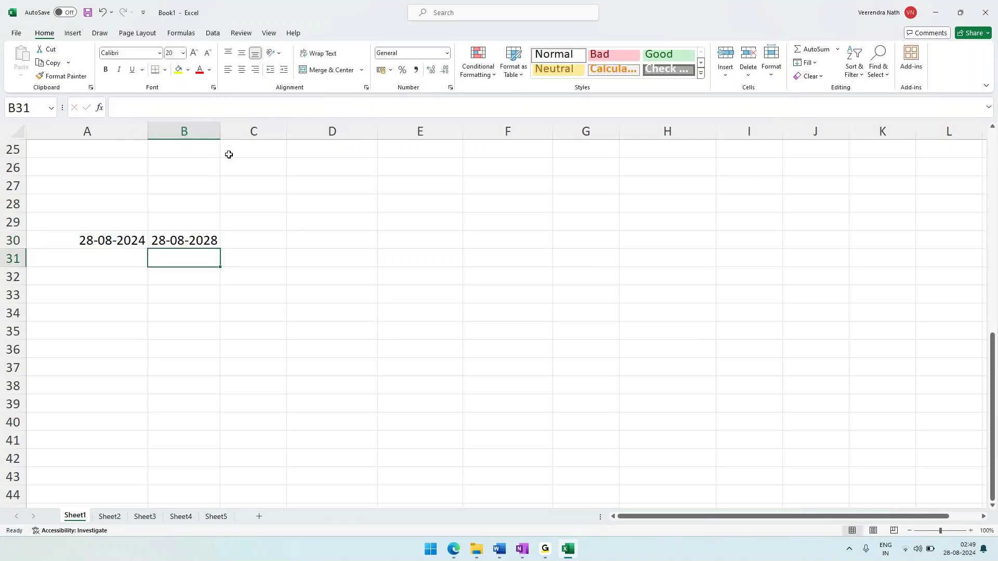
pyautogui.click(177, 247)
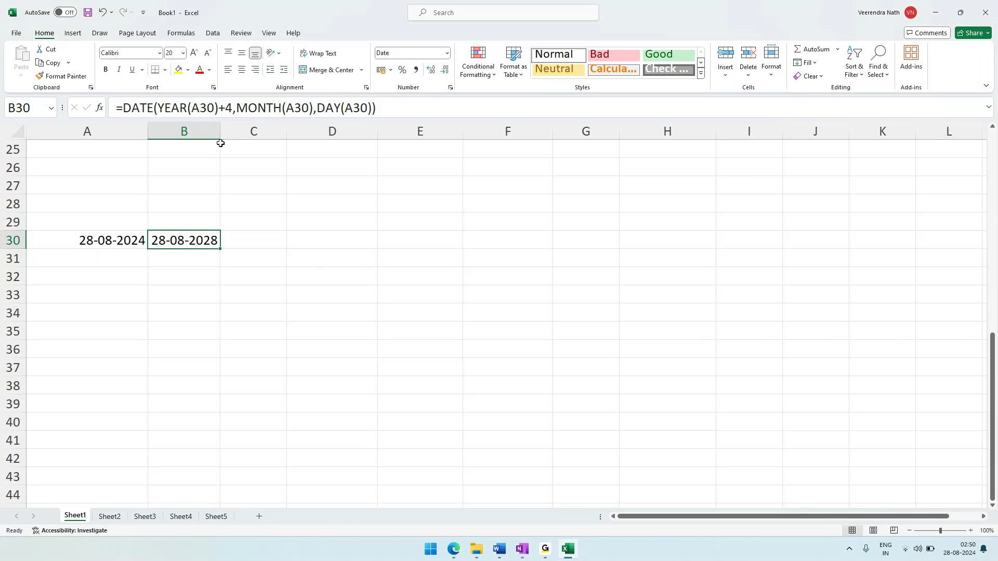
# Add +4 to the month argument of the B30 formula, making it =DATE(YEAR(A30)+4,MONTH(A30)+4,DAY(A30)).
pyautogui.click(313, 108)
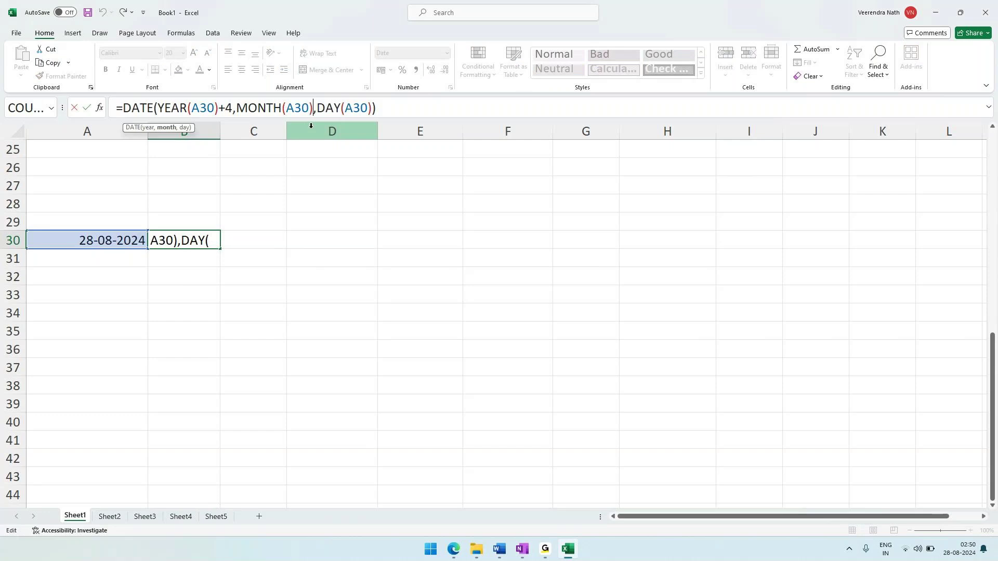
pyautogui.write('+4')
pyautogui.press('Return')
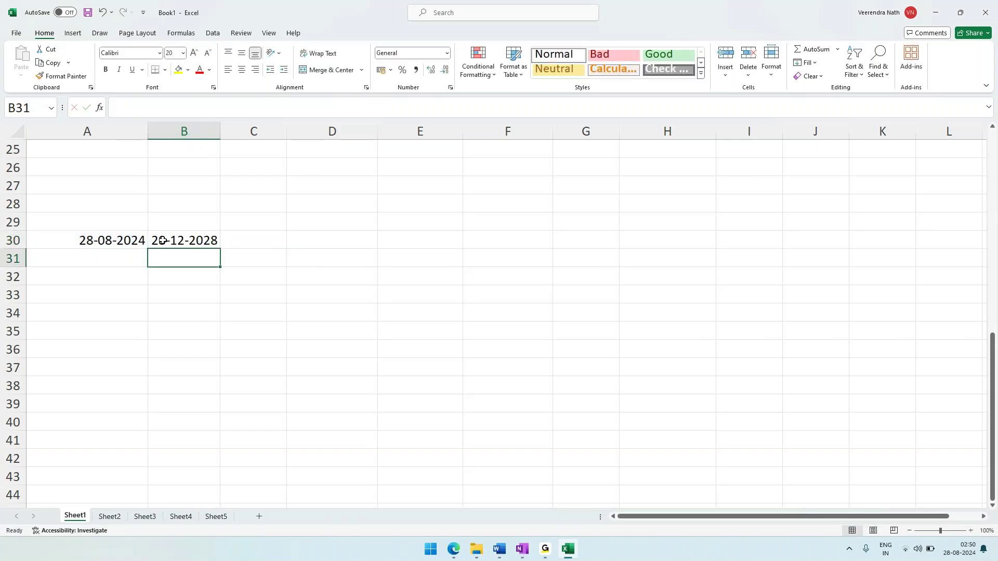
# Add +10 to the day argument of the B30 formula, making it =DATE(YEAR(A30)+4,MONTH(A30)+4,DAY(A30)+10).
pyautogui.click(198, 240)
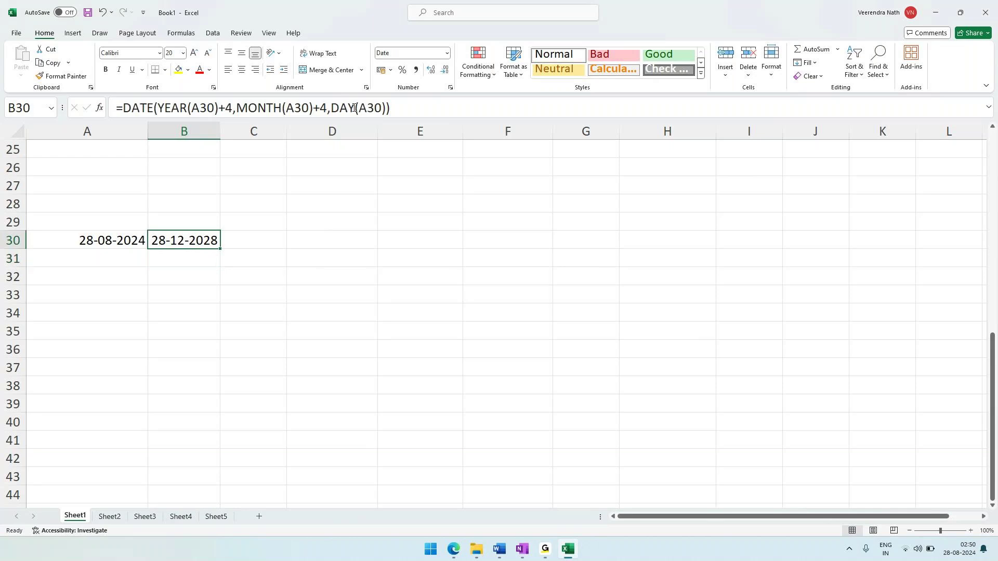
pyautogui.click(385, 108)
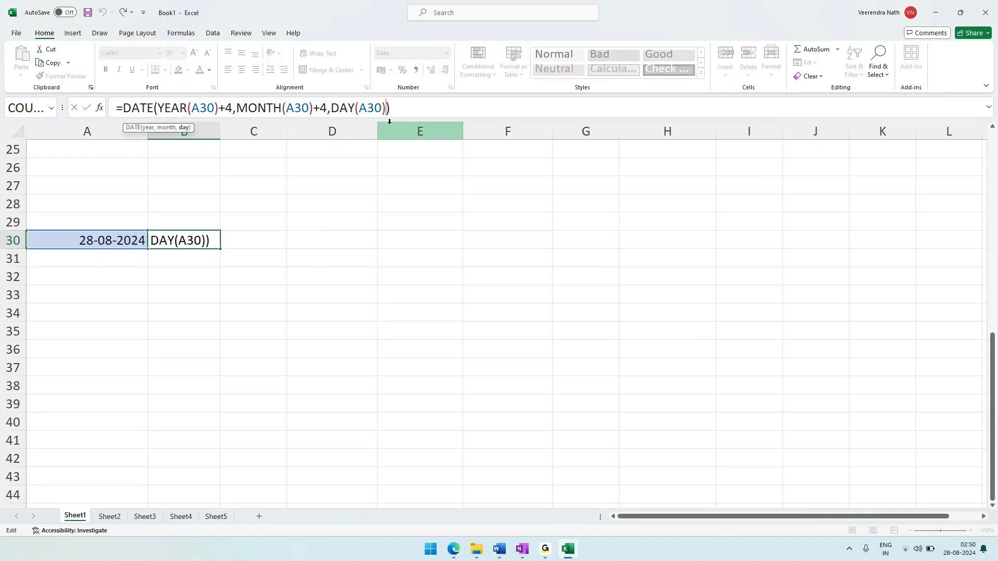
pyautogui.write('+10')
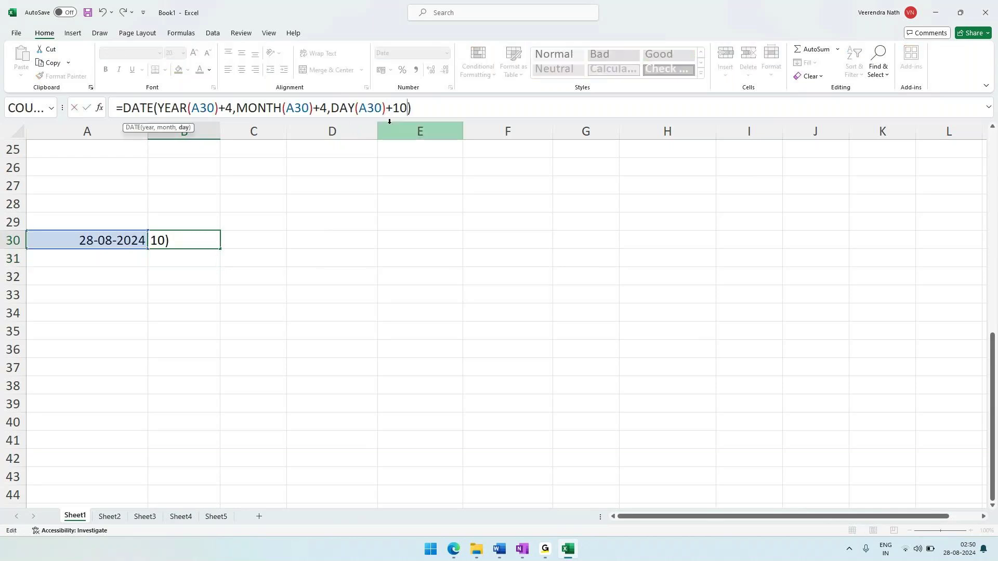
pyautogui.press('Return')
pyautogui.press('Down')
pyautogui.press('Down')
pyautogui.press('Down')
pyautogui.press('Down')
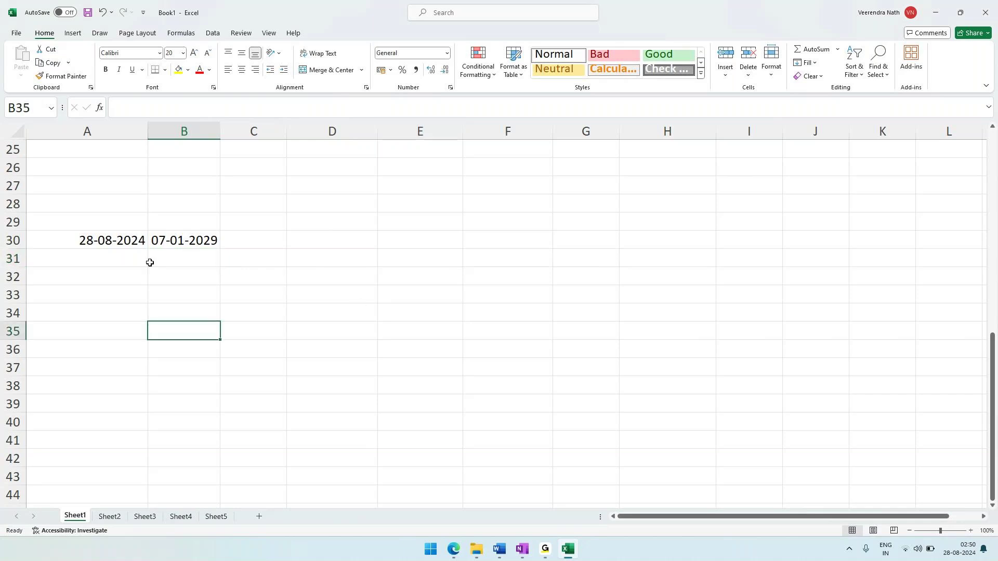
# Examine the calculated date and its formula in B30 against the starting date in A30.
pyautogui.click(178, 238)
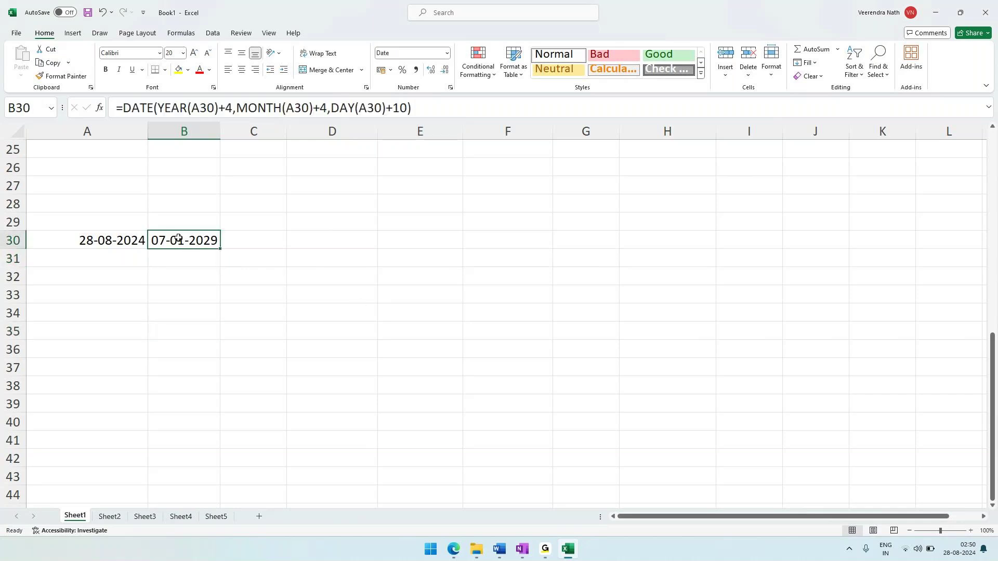
pyautogui.press('Down')
pyautogui.press('Down')
pyautogui.click(167, 240)
pyautogui.click(180, 257)
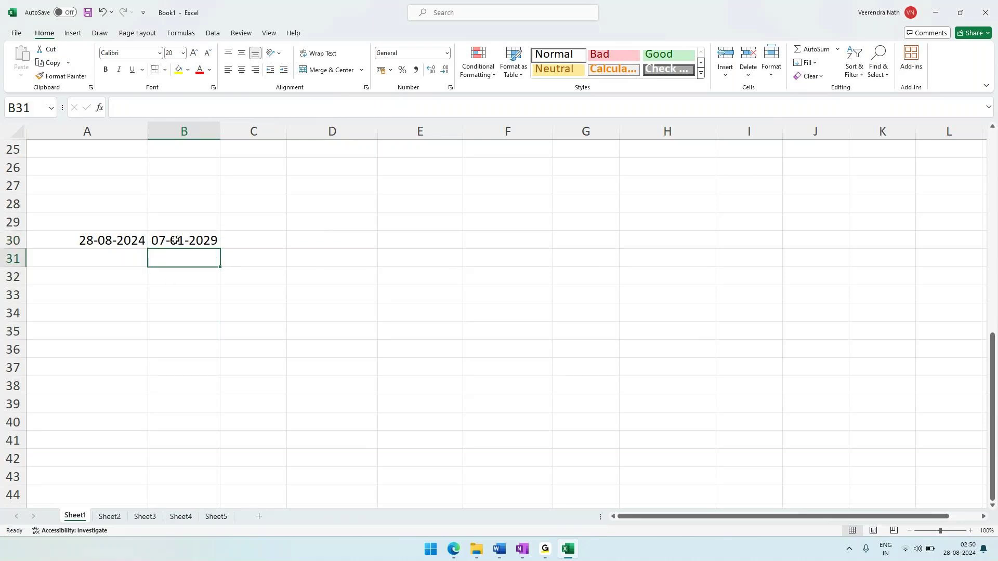
pyautogui.press('Up')
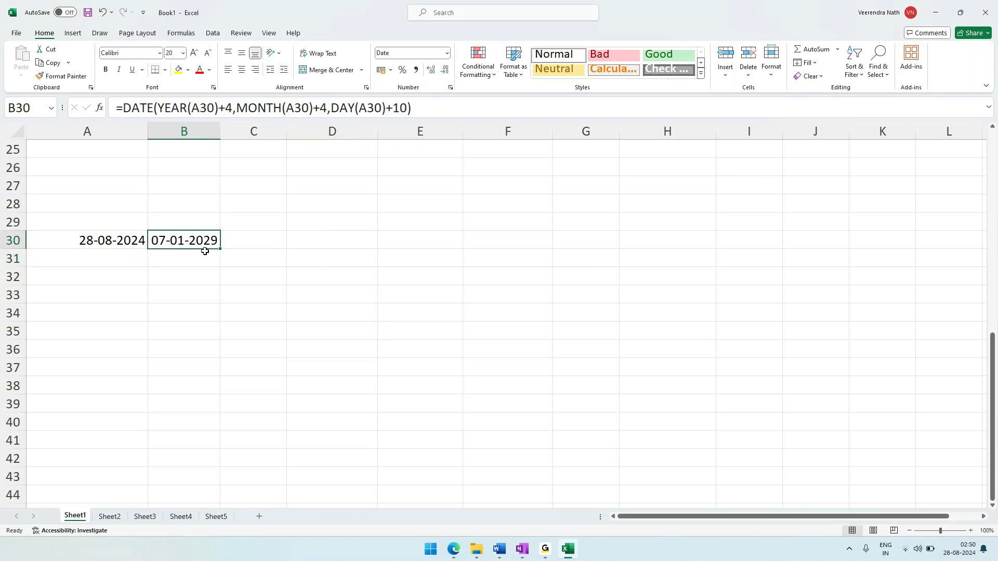
pyautogui.click(178, 251)
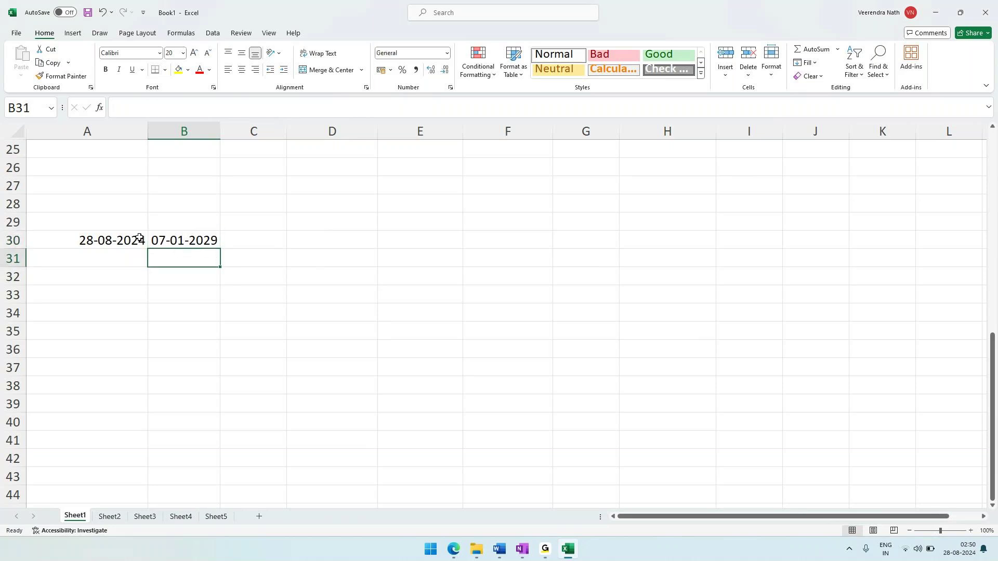
pyautogui.click(199, 239)
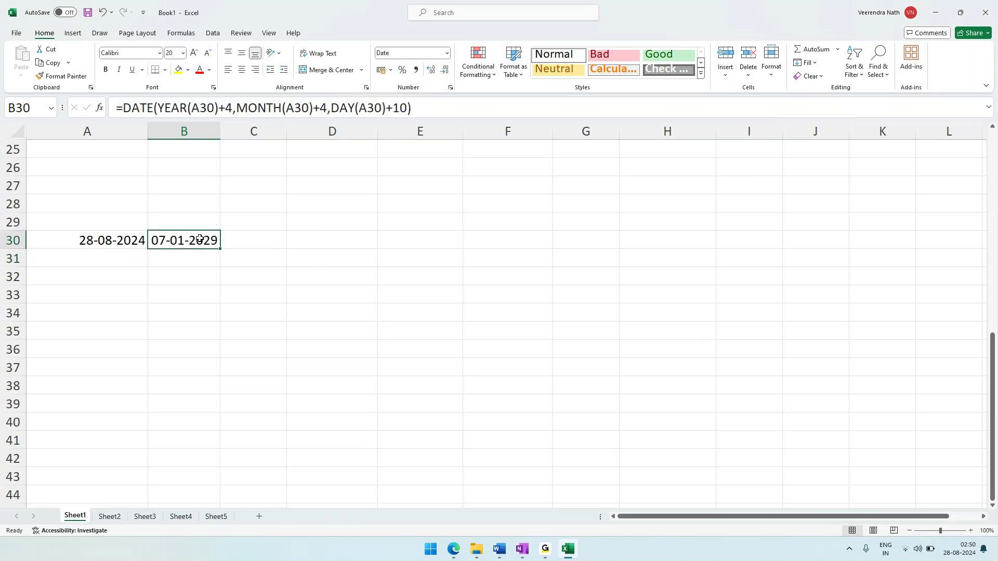
# Switch to the Word notes and look through the Time Function section on to the Join Strings topic under Text Functions.
pyautogui.click(498, 549)
pyautogui.scroll(-5, 278, 383)
pyautogui.scroll(-10, 92, 383)
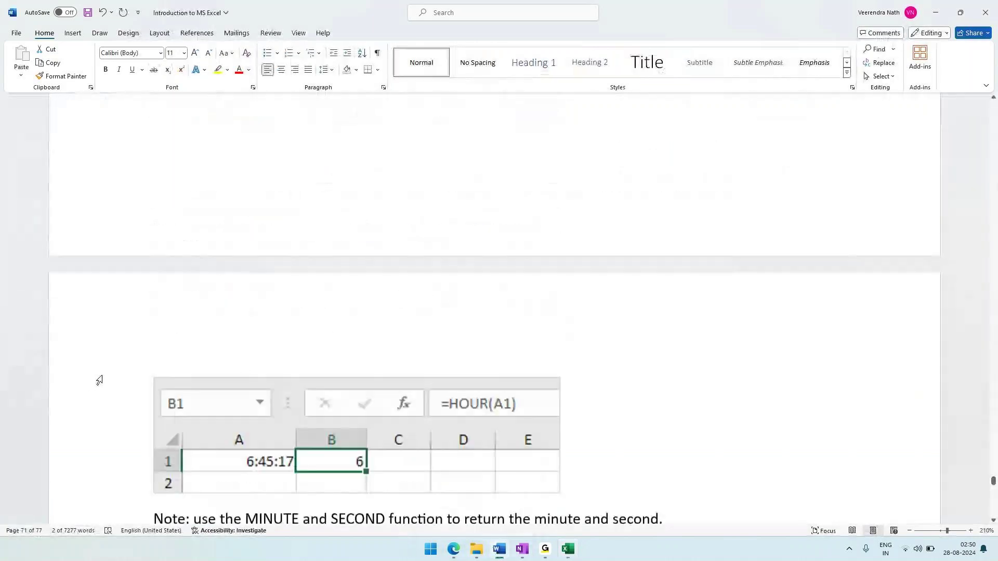
pyautogui.scroll(-2, 102, 377)
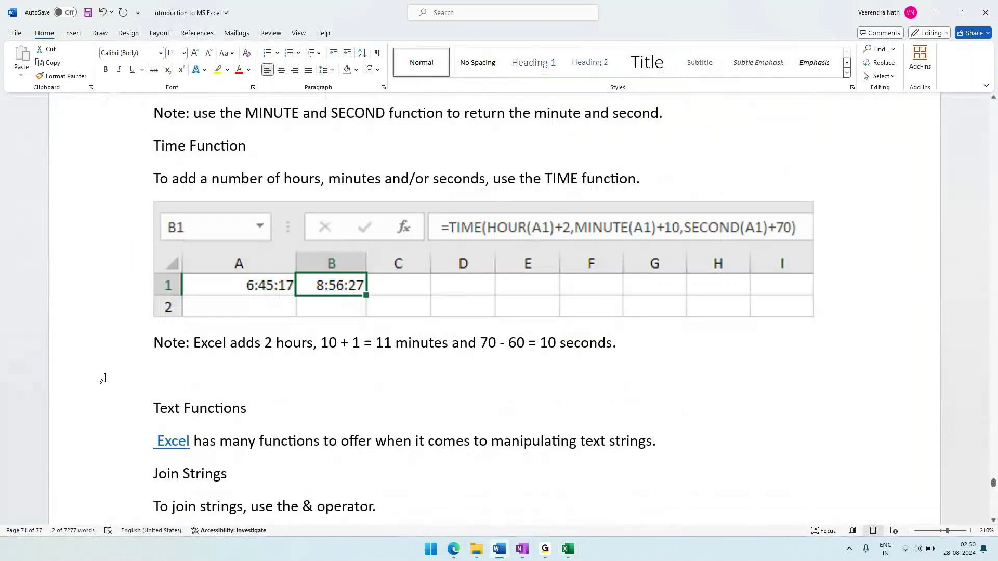
pyautogui.scroll(-2, 101, 376)
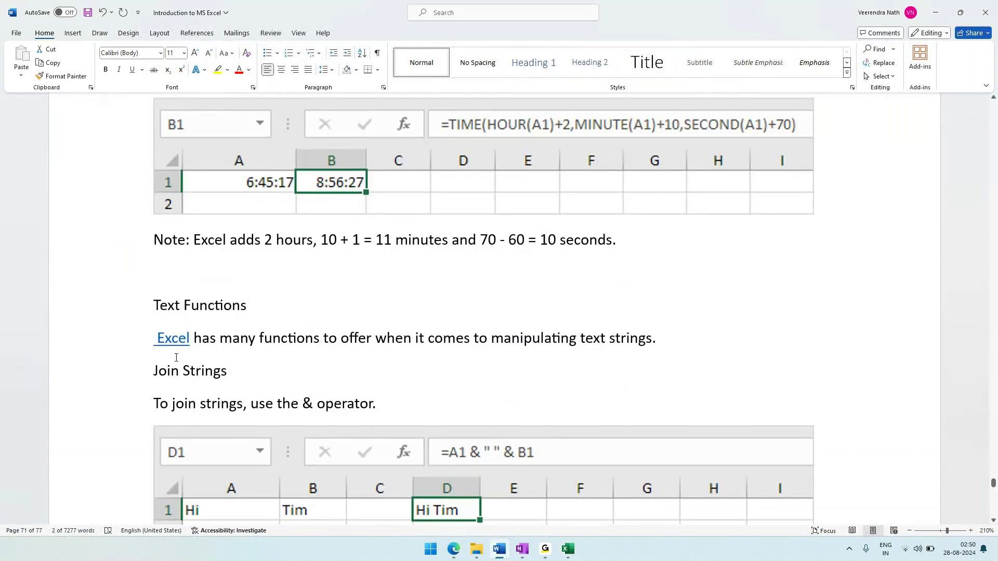
pyautogui.scroll(-2, 176, 358)
pyautogui.scroll(3, 529, 176)
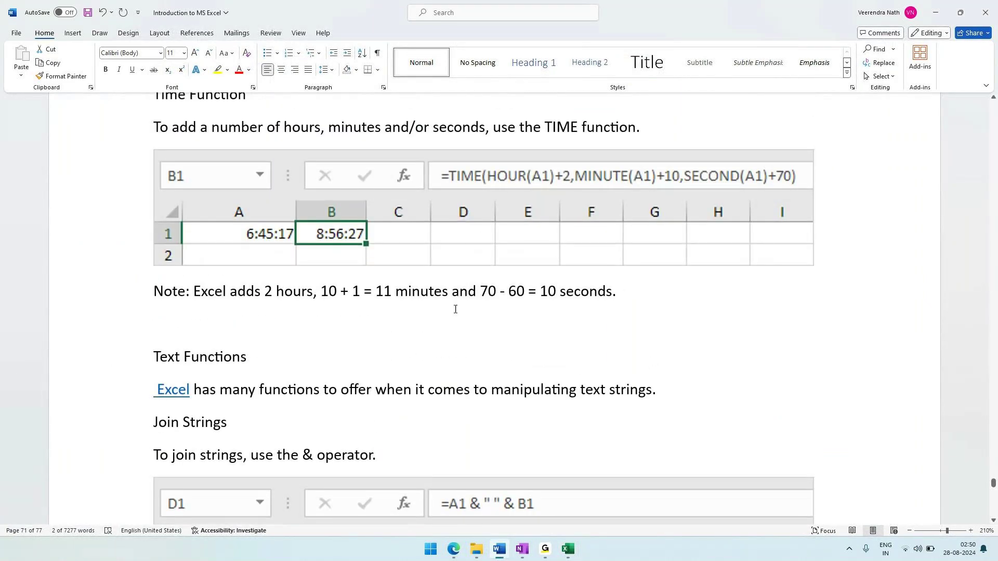
pyautogui.scroll(-2, 452, 309)
pyautogui.scroll(-2, 452, 309)
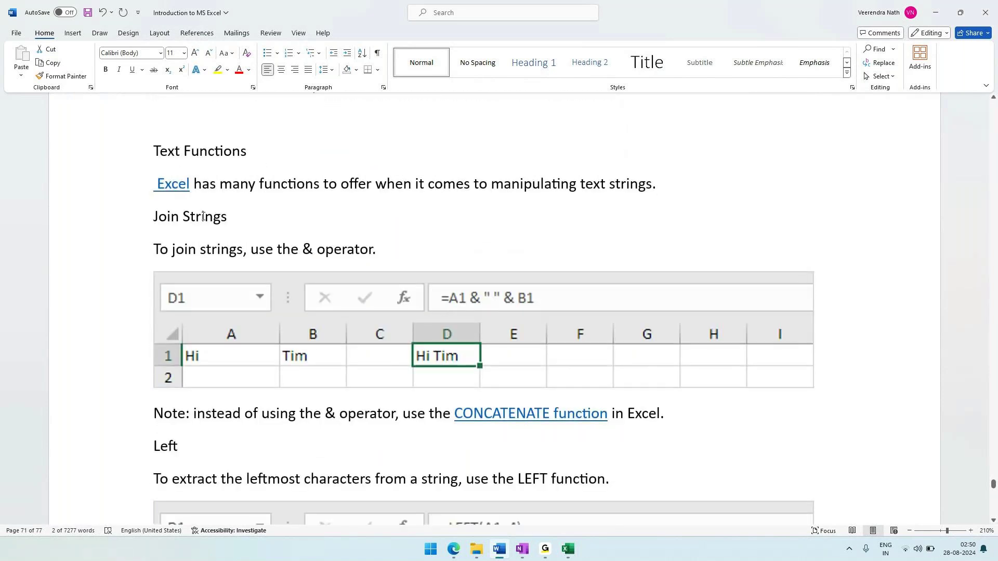
pyautogui.scroll(-1, 304, 225)
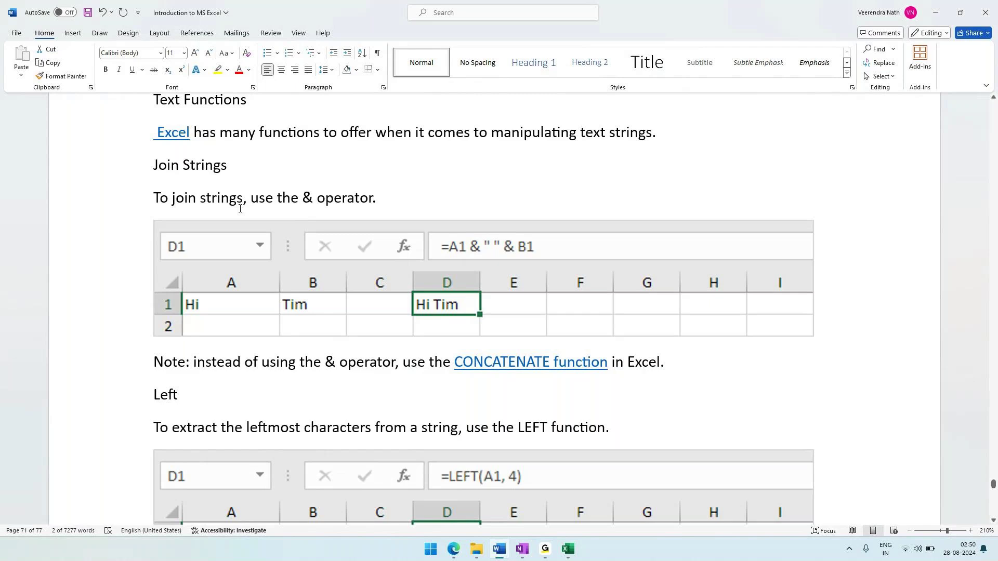
# Highlight the Join Strings heading and the & operator in the instruction for joining strings.
pyautogui.moveTo(154, 167); pyautogui.dragTo(235, 171)
pyautogui.scroll(-1, 237, 270)
pyautogui.moveTo(251, 146); pyautogui.dragTo(376, 147)
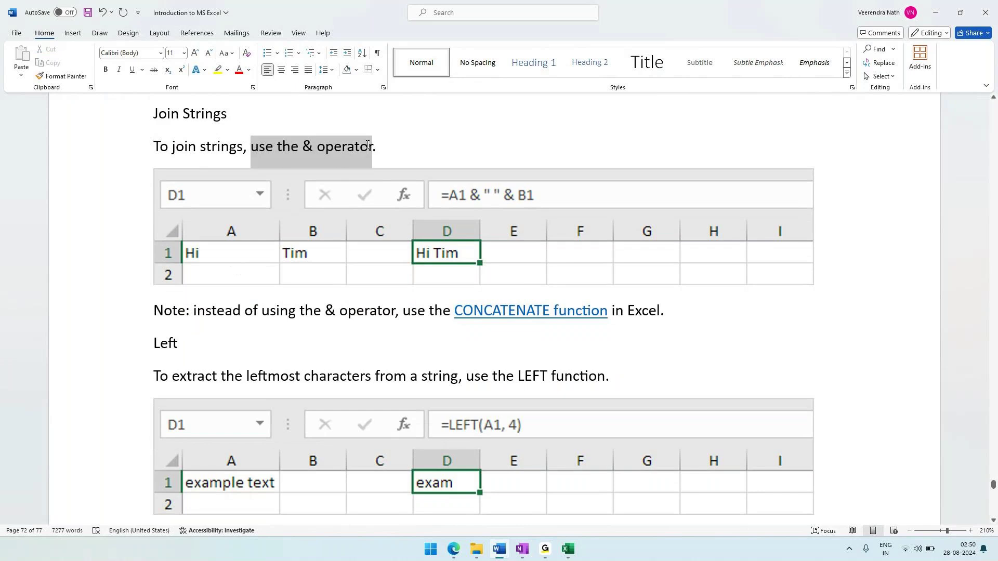
pyautogui.click(318, 148)
pyautogui.doubleClick(305, 146)
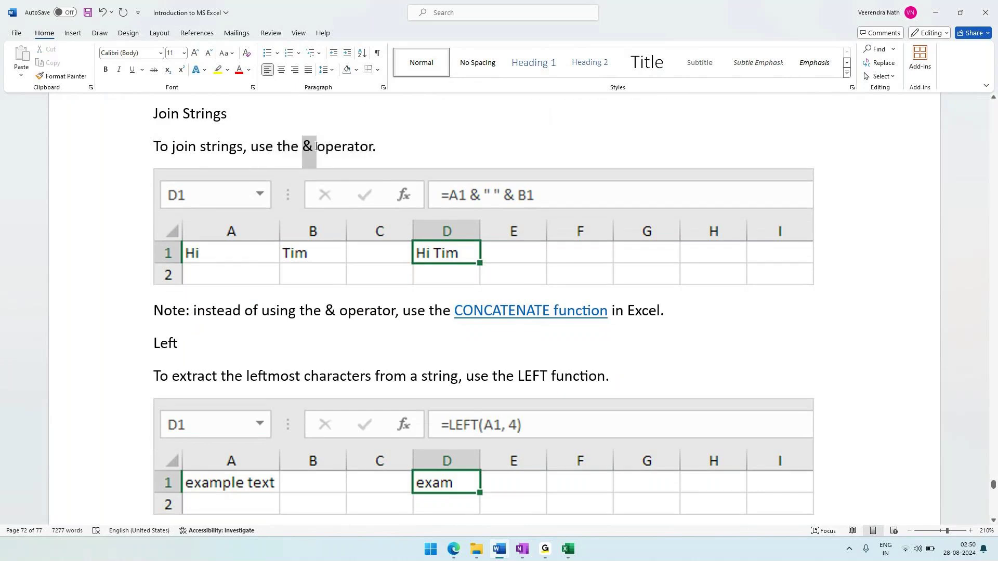
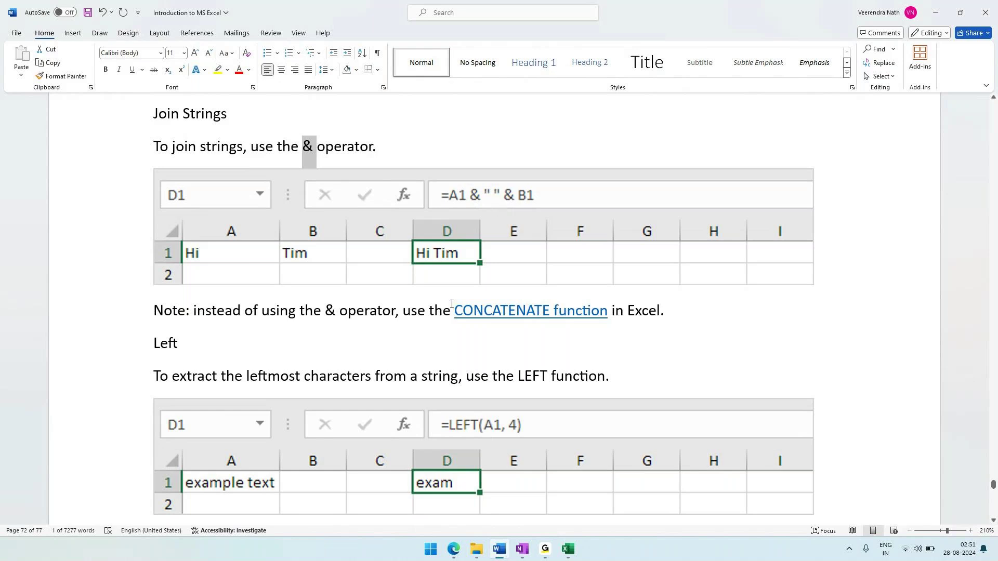
pyautogui.click(314, 148)
pyautogui.doubleClick(312, 148)
pyautogui.click(314, 148)
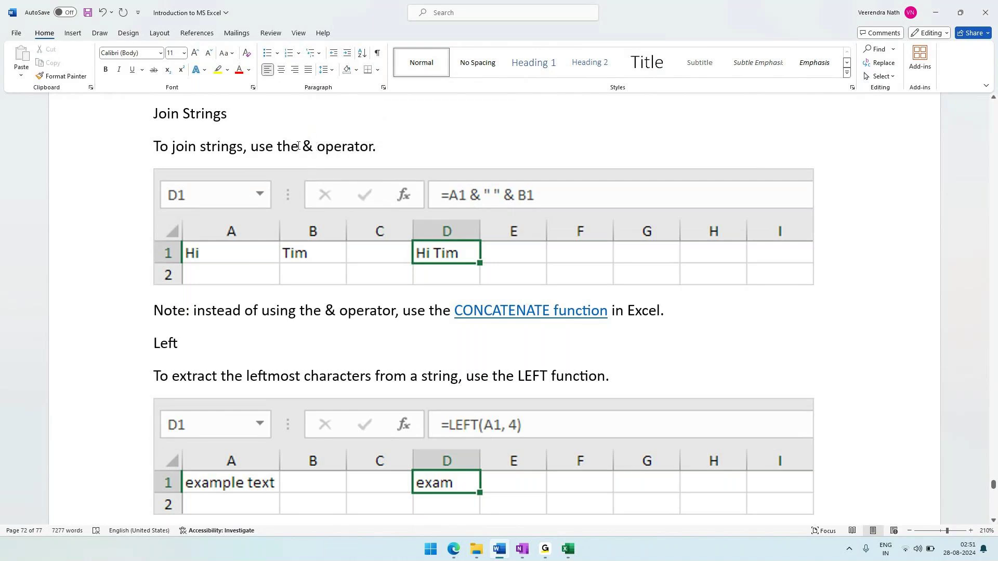
pyautogui.doubleClick(311, 148)
pyautogui.click(312, 147)
pyautogui.doubleClick(311, 148)
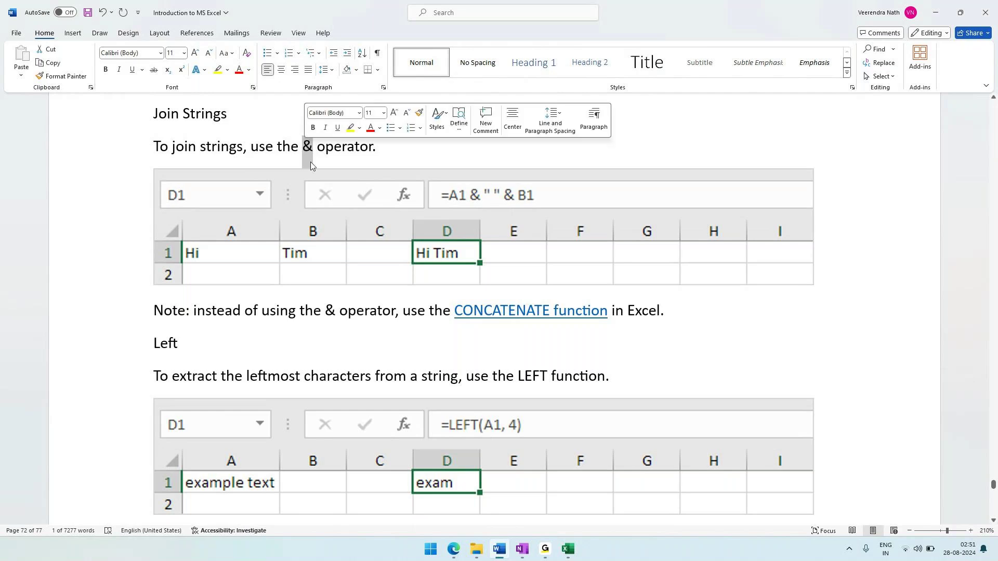
# Switch to Excel and enter Hello in cell A33 and Team in cell B33.
pyautogui.click(568, 549)
pyautogui.click(104, 296)
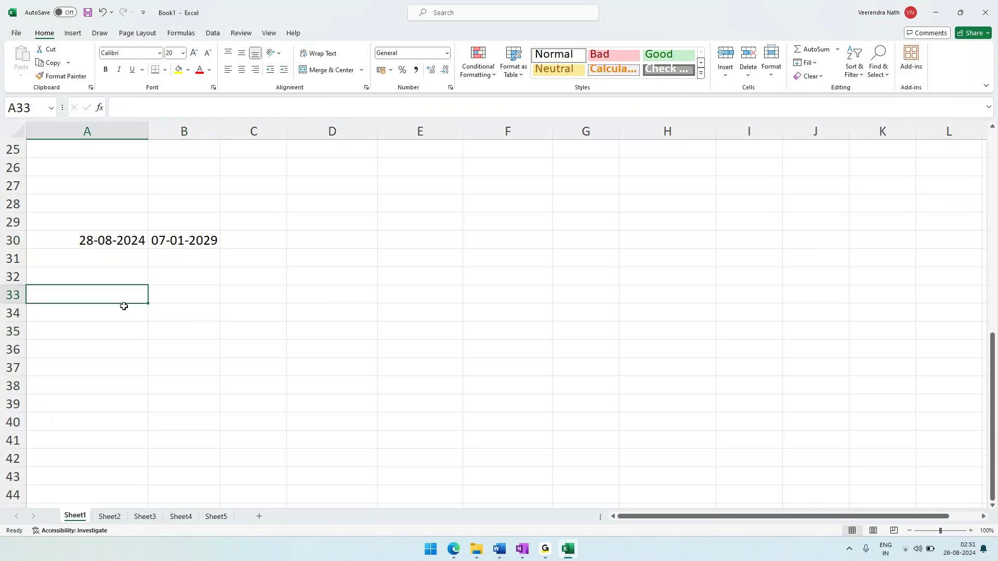
pyautogui.write('Hello')
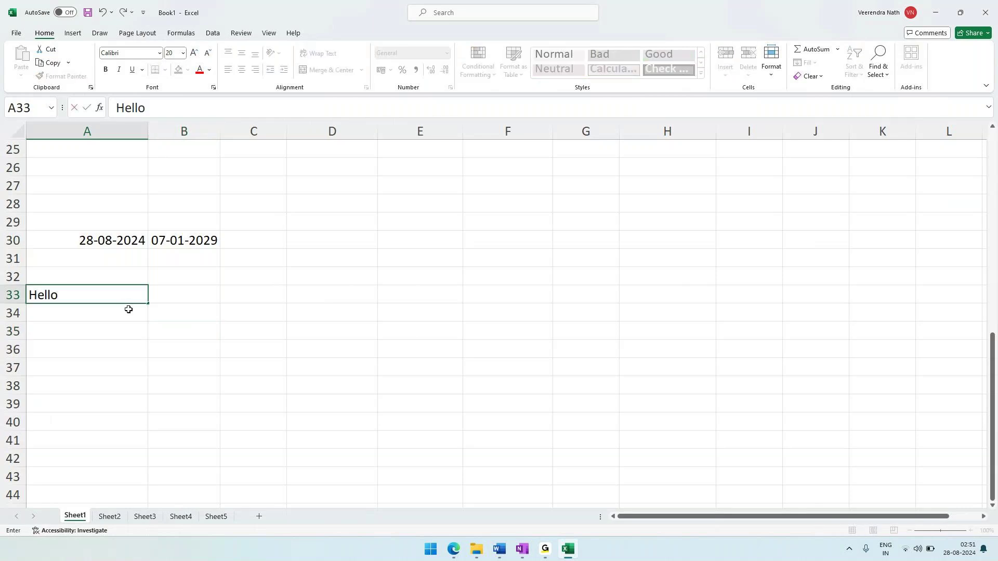
pyautogui.press('Tab')
pyautogui.write('Team')
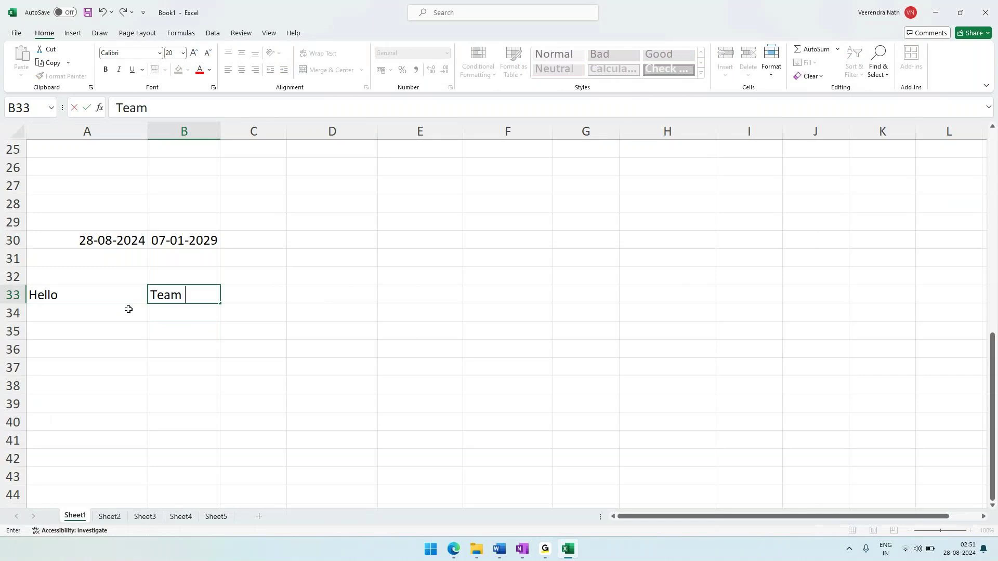
pyautogui.press('Return')
pyautogui.press('Return')
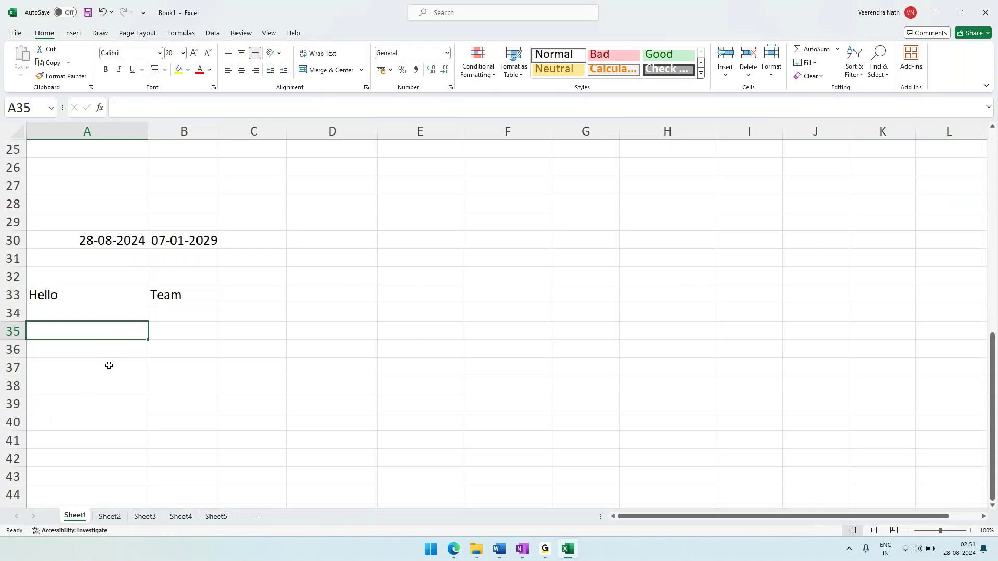
# Join the two words in cell A35 with the formula =A33&B33.
pyautogui.write('=')
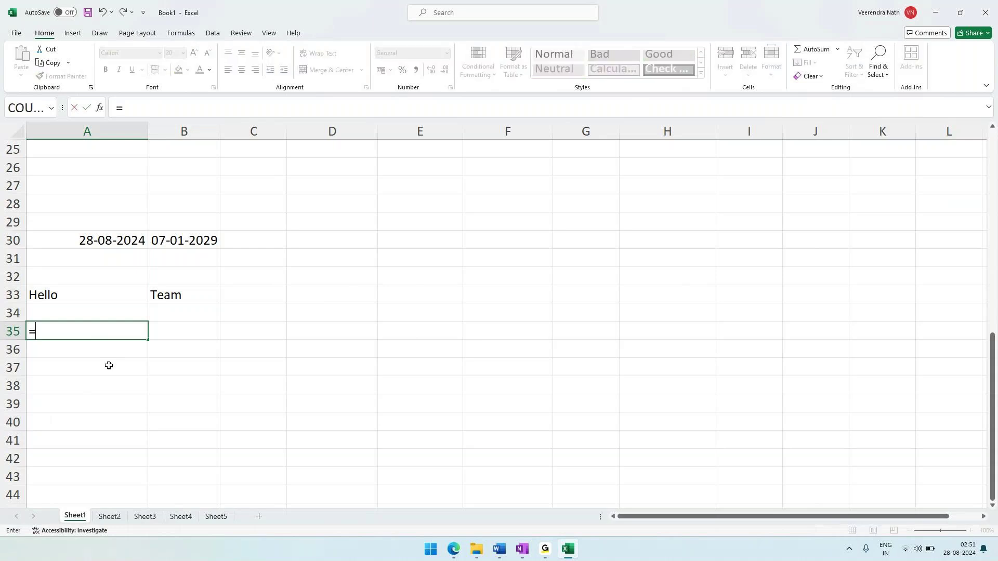
pyautogui.click(68, 300)
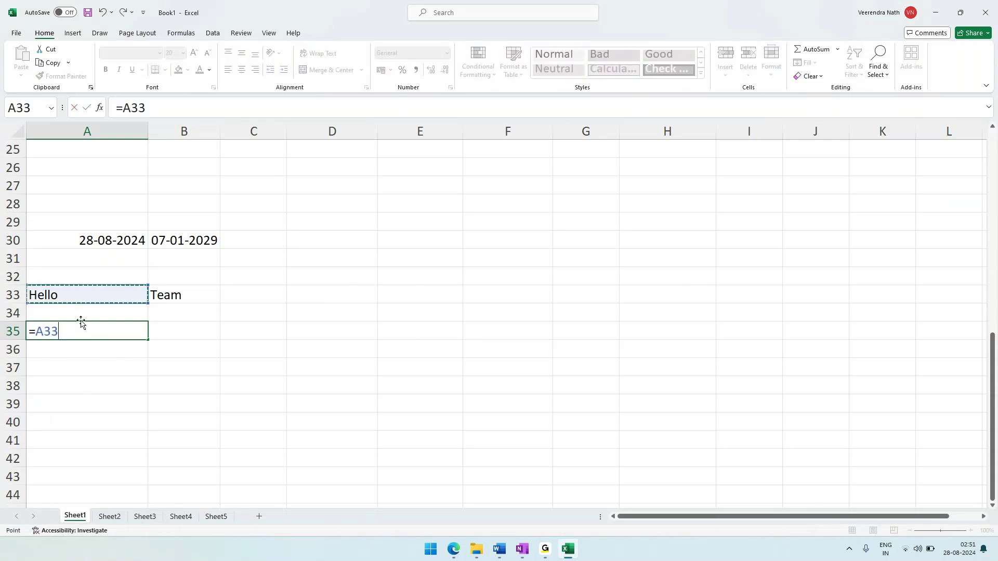
pyautogui.write('&')
pyautogui.click(176, 296)
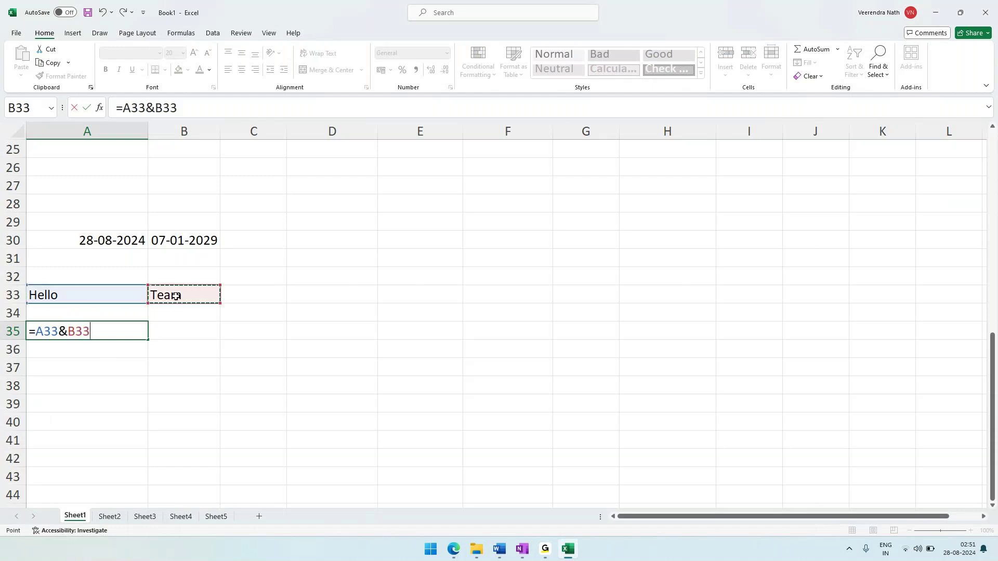
pyautogui.press('Return')
# Try to put a space between the joined words by changing the A35 formula to =A33&' '&B33.
pyautogui.click(103, 332)
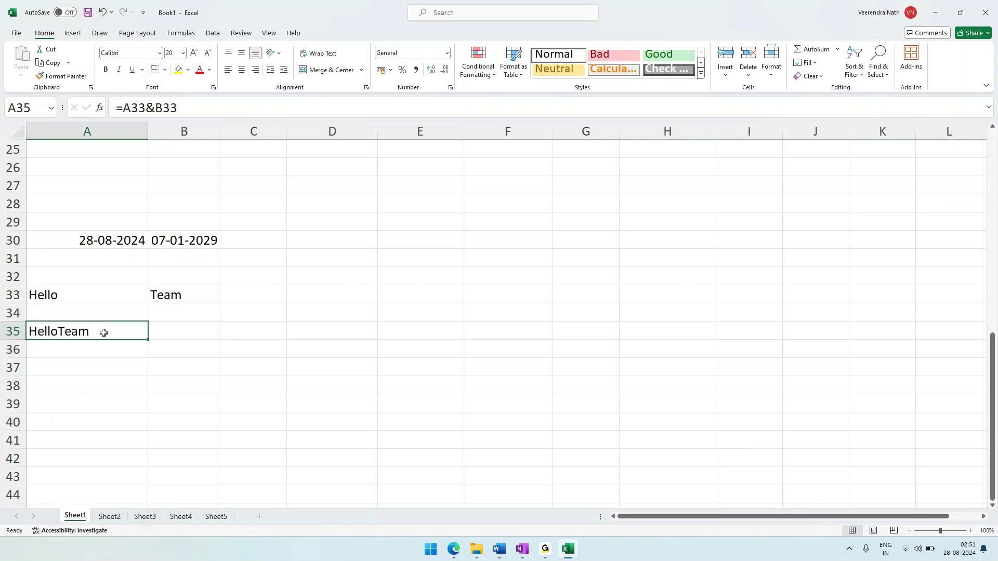
pyautogui.click(154, 108)
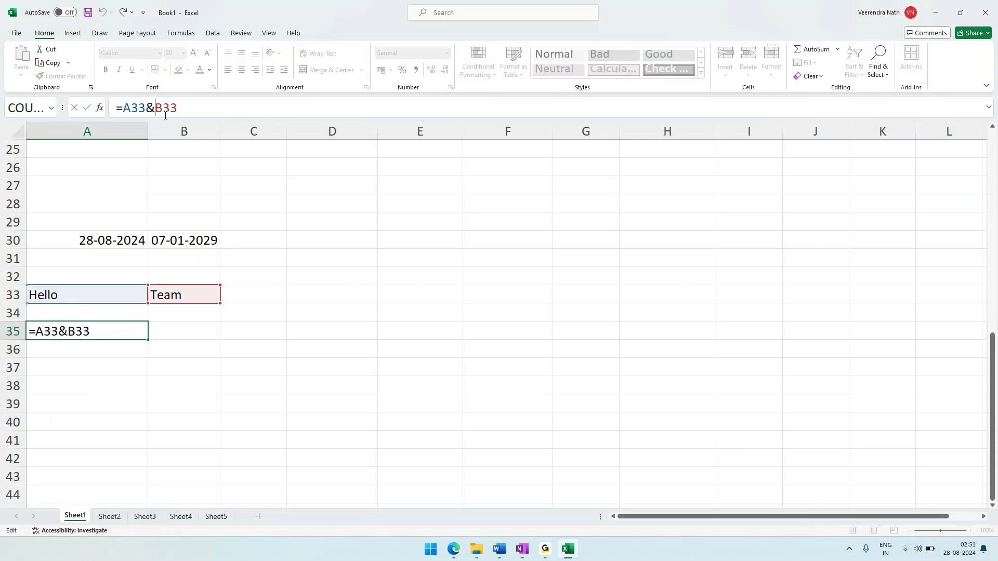
pyautogui.write('&')
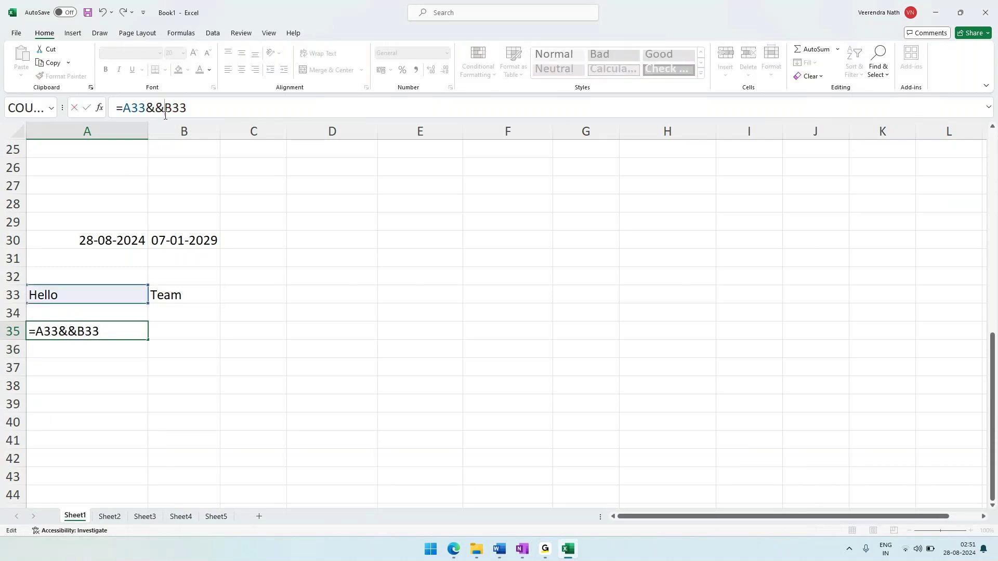
pyautogui.write("' '")
pyautogui.press('Return')
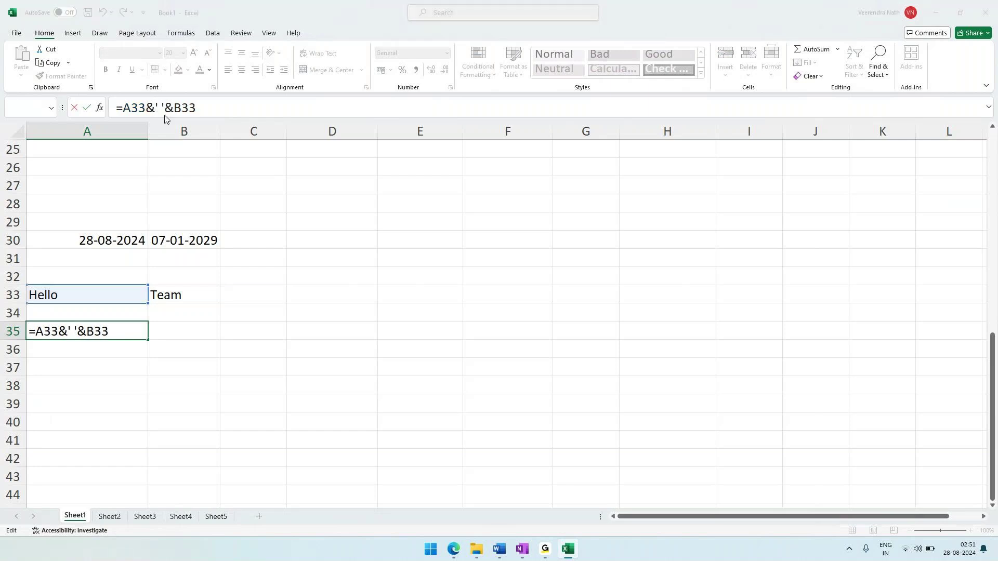
pyautogui.click(482, 329)
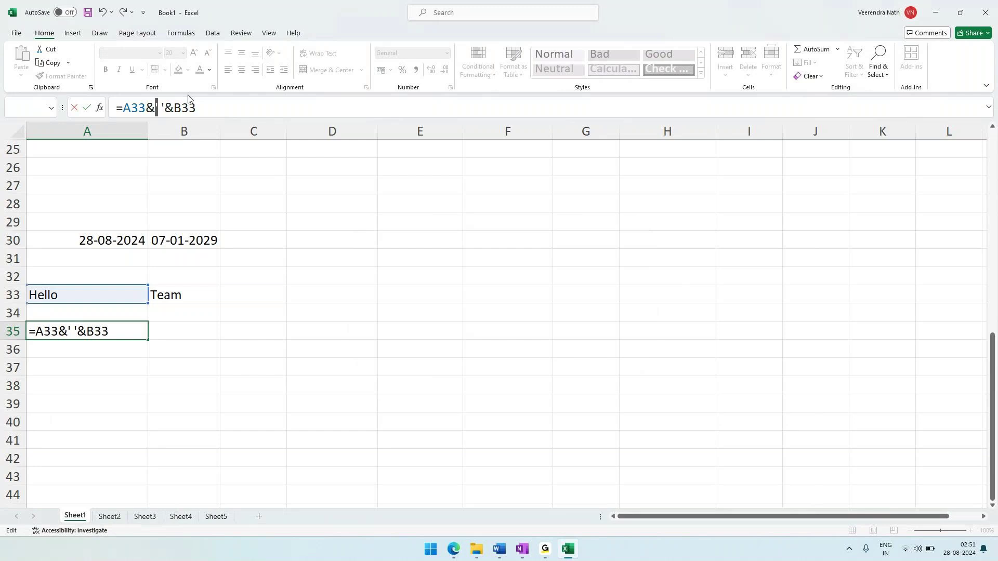
# Correct the cell A35 formula to =A33&" "&B33 so the joined words are separated by a space.
pyautogui.moveTo(164, 108); pyautogui.dragTo(156, 106)
pyautogui.write('"')
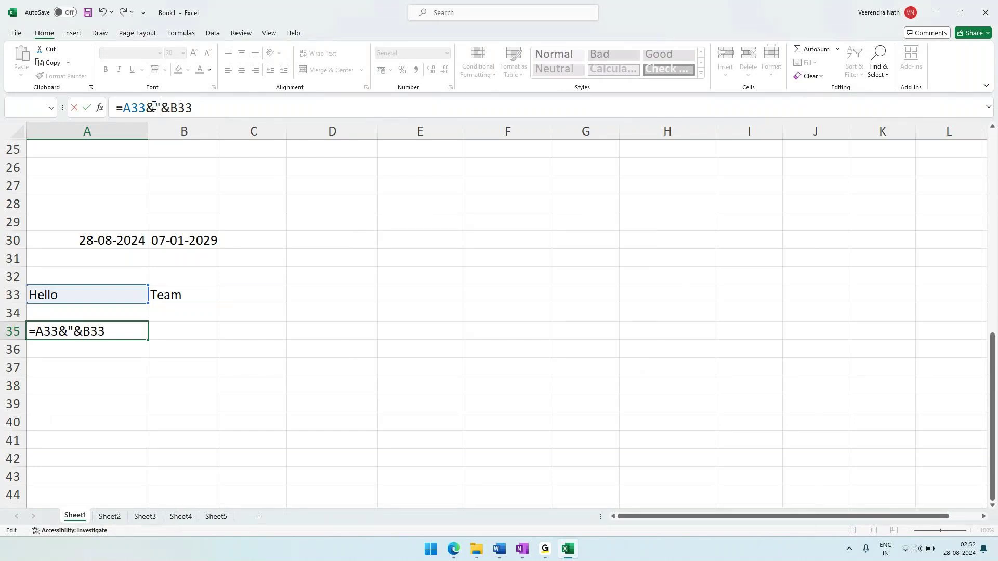
pyautogui.write('"')
pyautogui.hotkey('ctrl', 'Return')
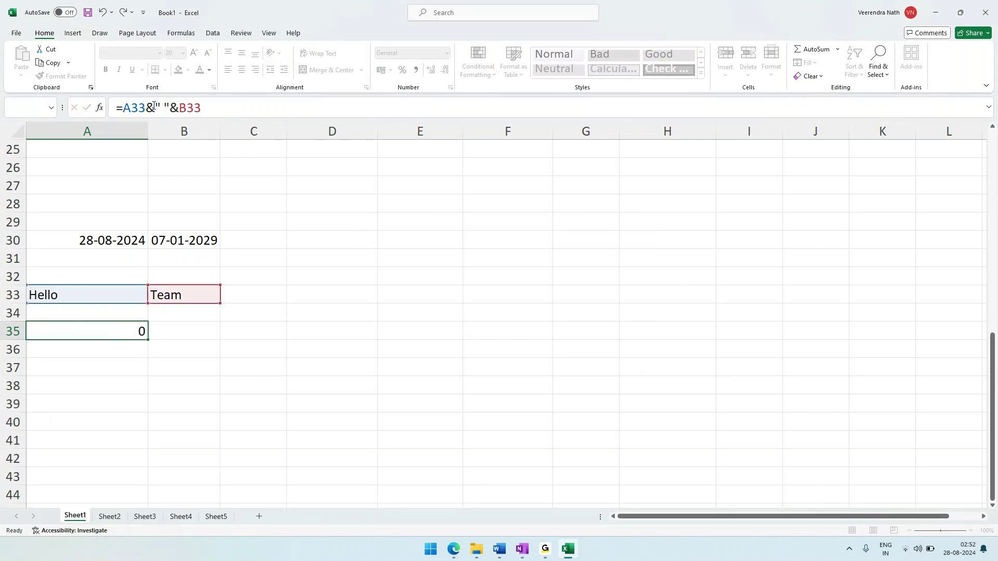
pyautogui.press('Return')
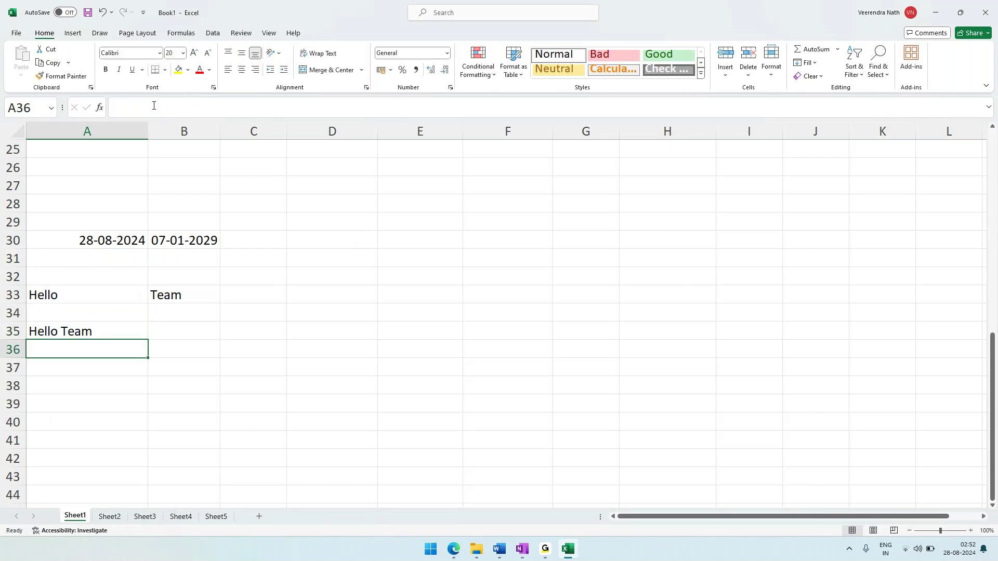
pyautogui.click(106, 329)
# Switch to the Word notes and delete the note about the CONCATENATE function above the Left heading.
pyautogui.hotkey('alt', 'Tab')
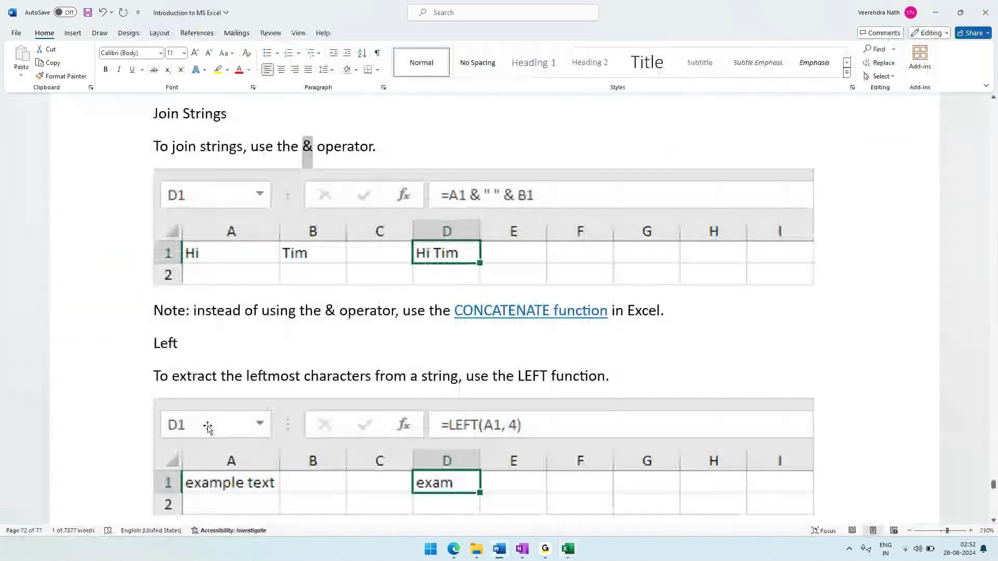
pyautogui.scroll(-3, 208, 426)
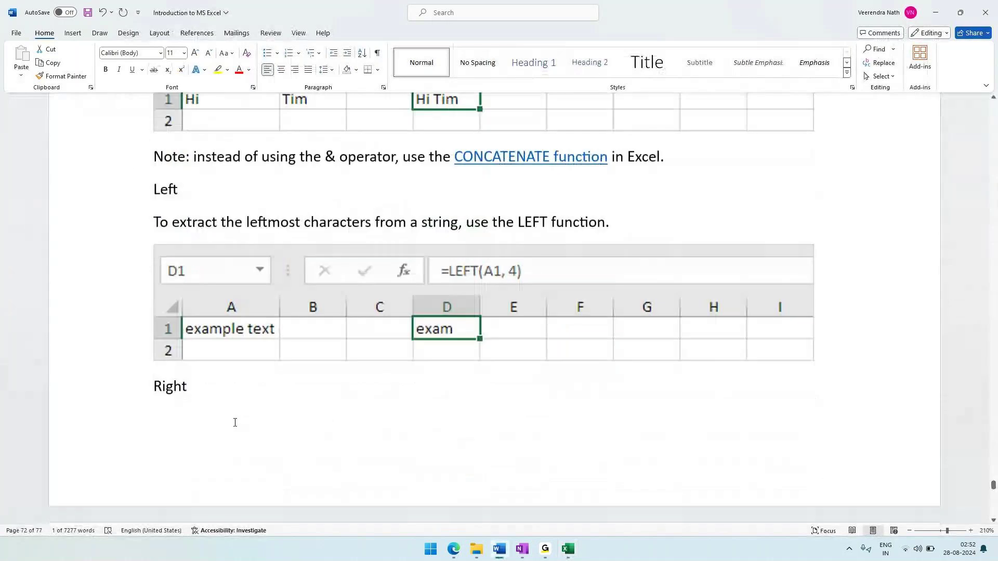
pyautogui.click(154, 156)
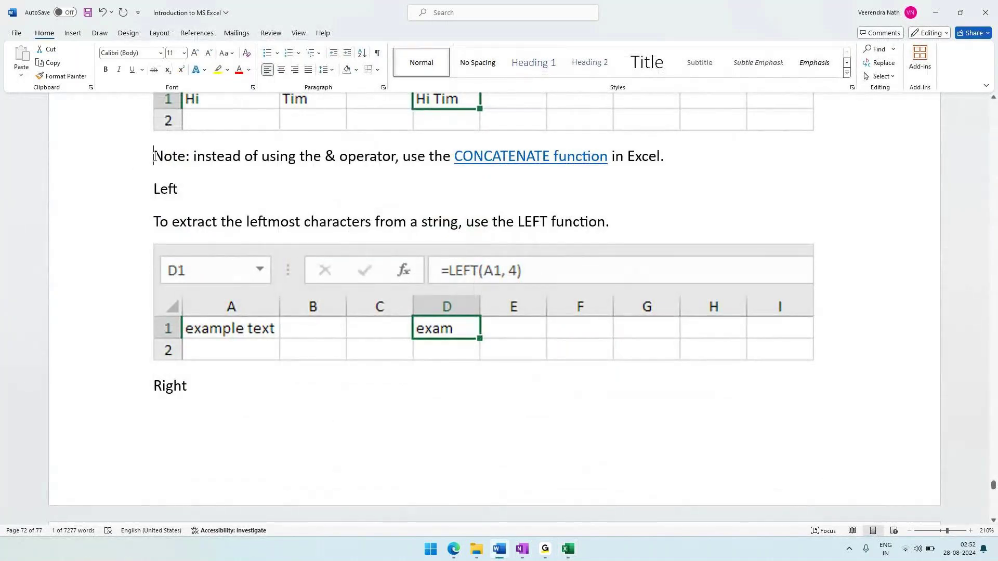
pyautogui.moveTo(668, 156); pyautogui.dragTo(132, 155)
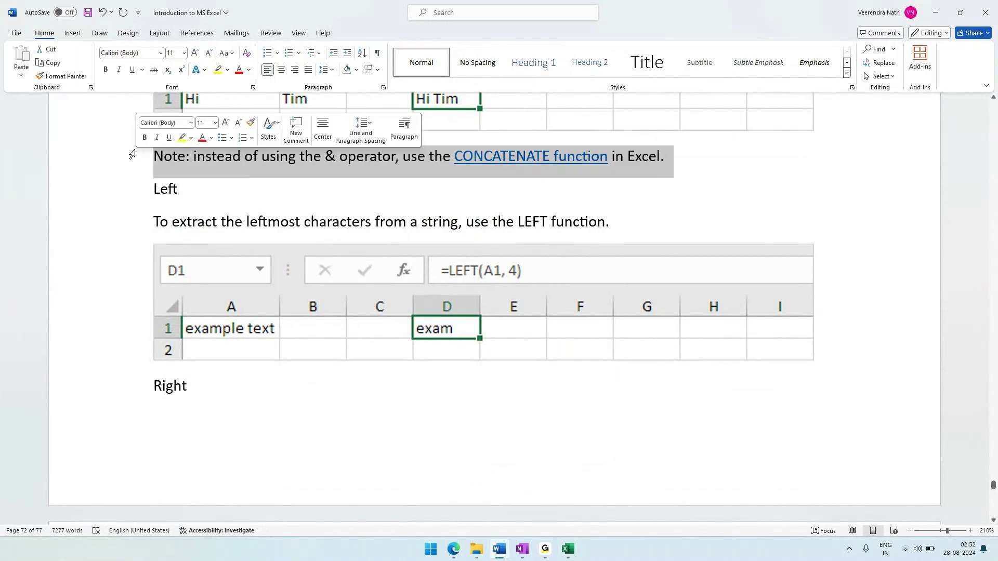
pyautogui.press('Delete')
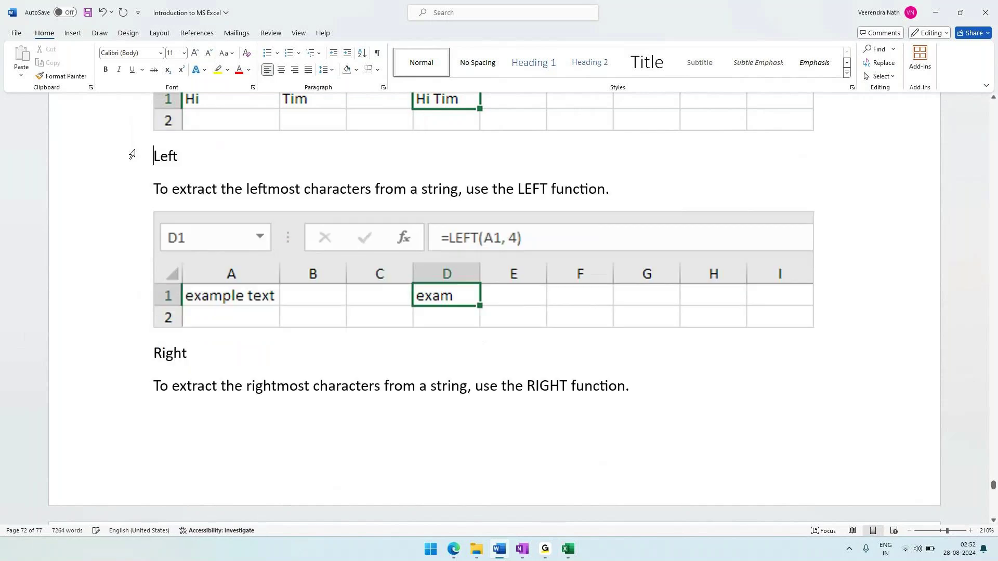
# Switch to Excel and try to begin a CONCATENATE formula in cell A37, entering =con and extending it to =concate.
pyautogui.click(580, 554)
pyautogui.click(116, 364)
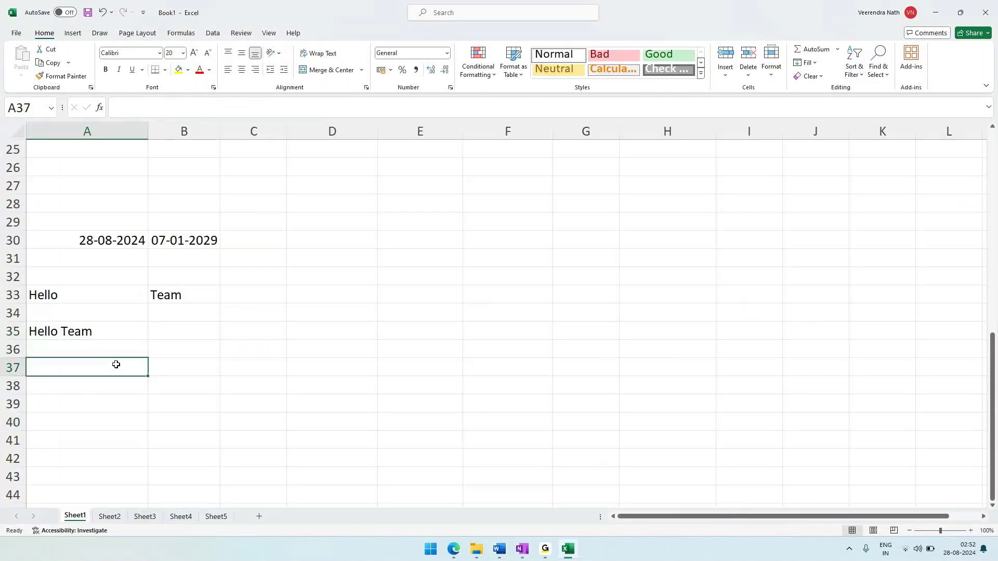
pyautogui.write('=con')
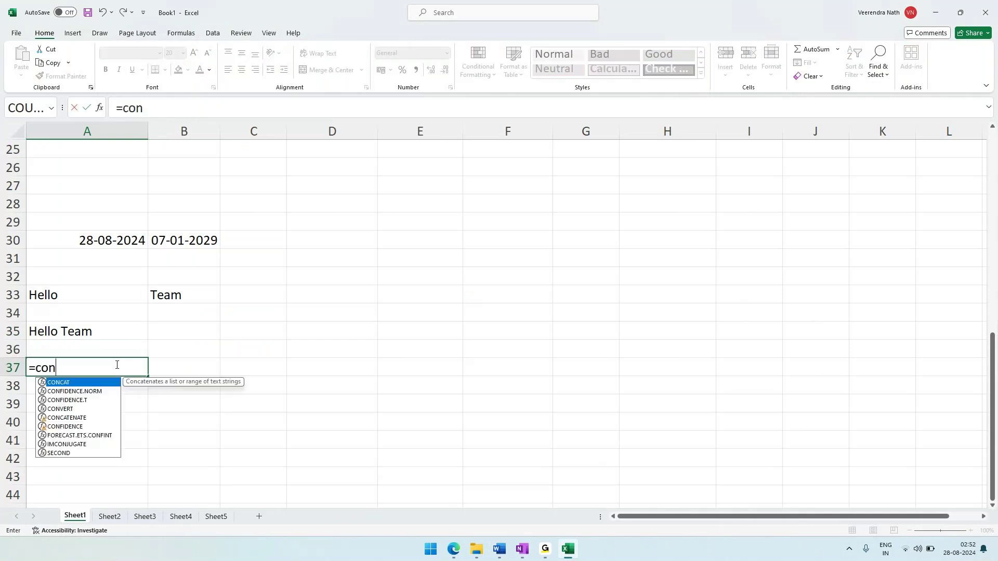
pyautogui.press('Return')
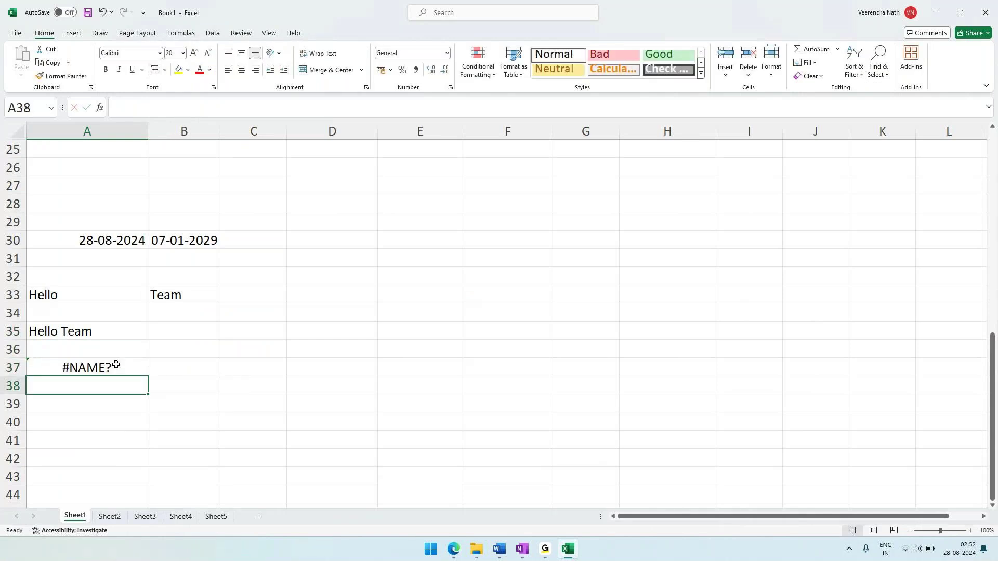
pyautogui.click(121, 366)
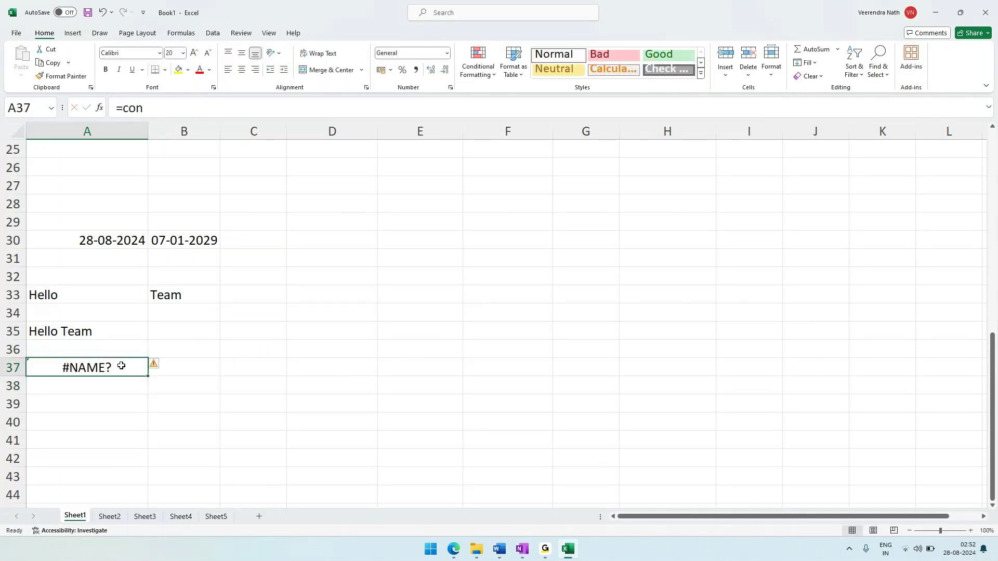
pyautogui.click(172, 109)
pyautogui.write('cate')
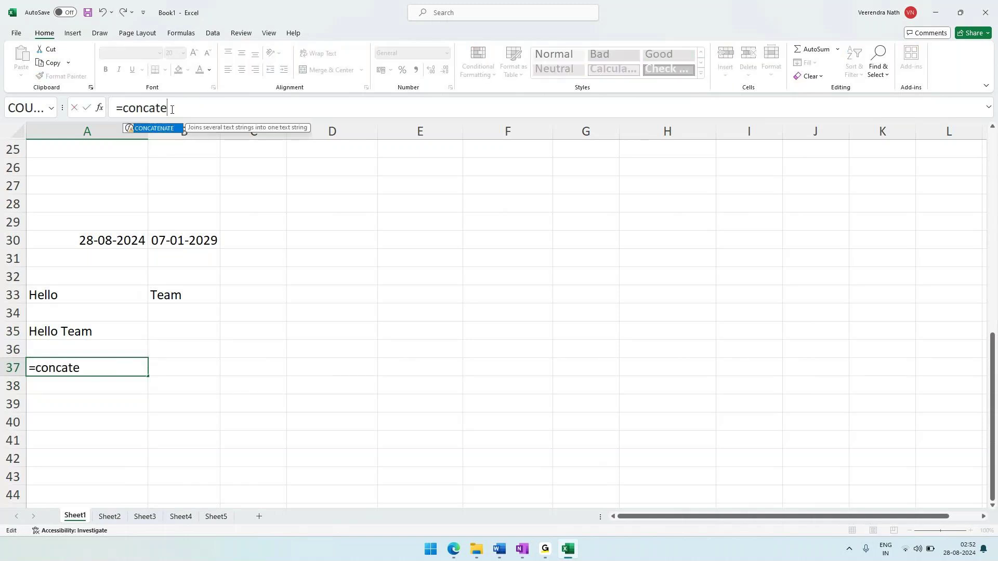
pyautogui.press('Return')
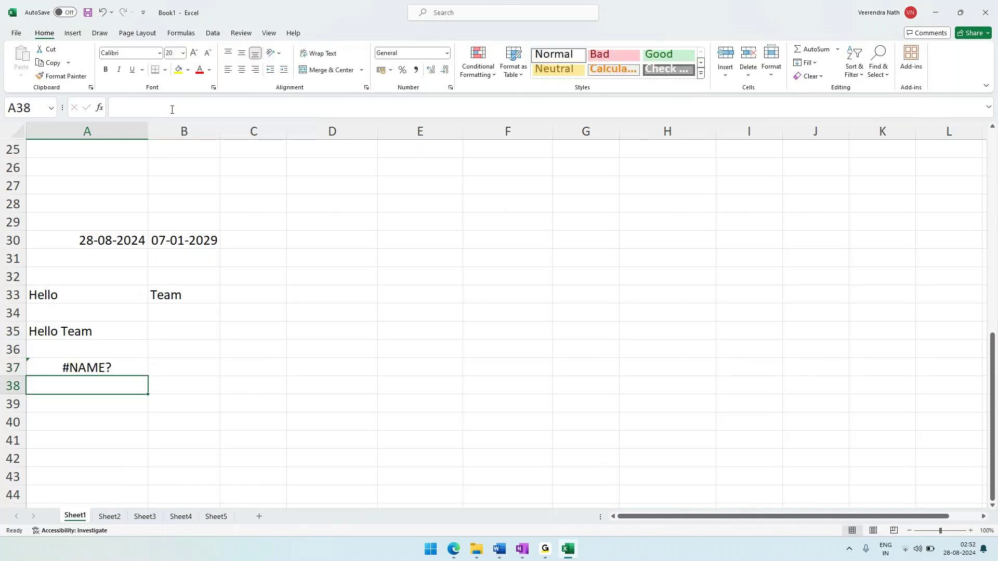
# Complete the cell A37 formula as =concatenate(A33,B33) to join the two words.
pyautogui.click(120, 368)
pyautogui.click(214, 105)
pyautogui.write('na')
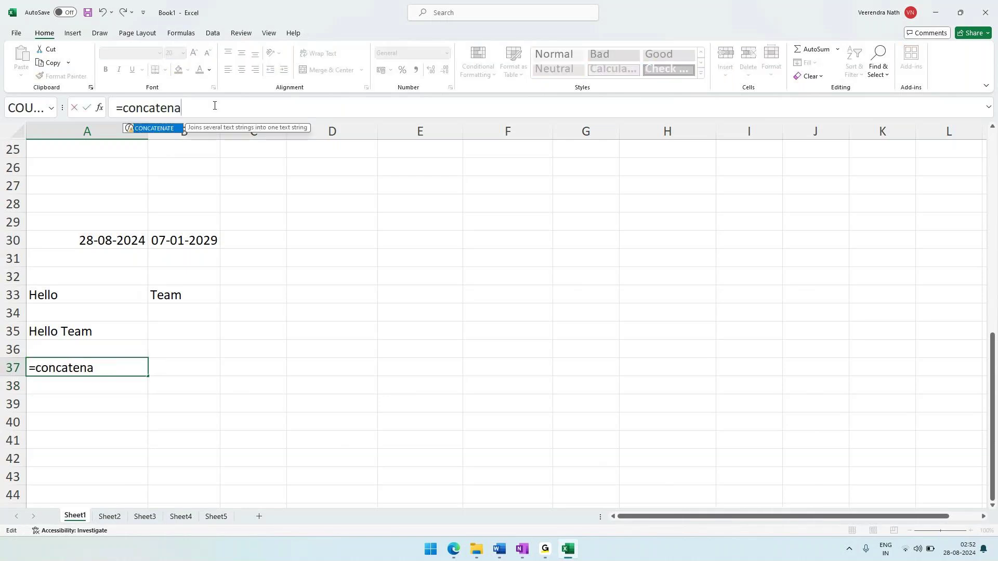
pyautogui.write('te(')
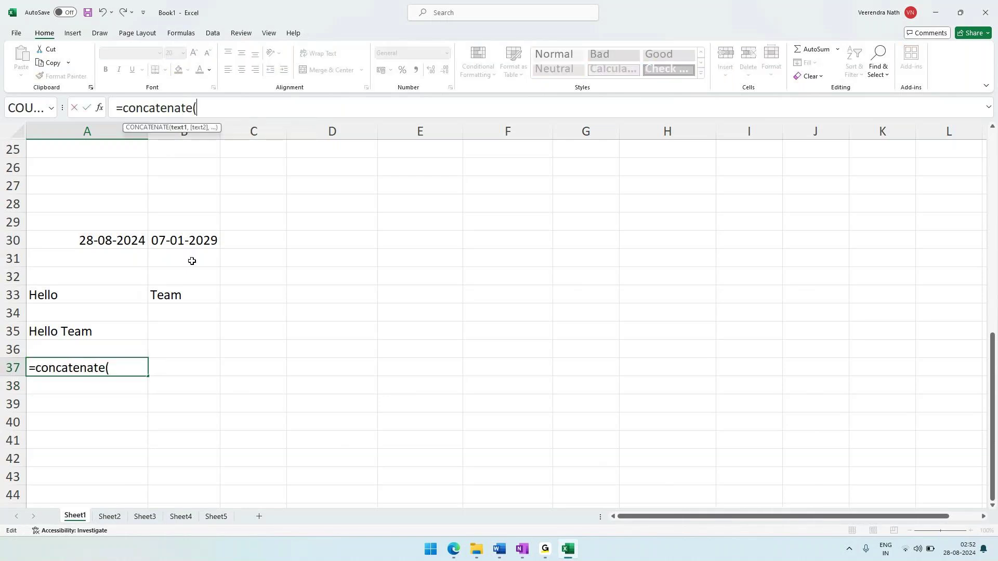
pyautogui.click(74, 296)
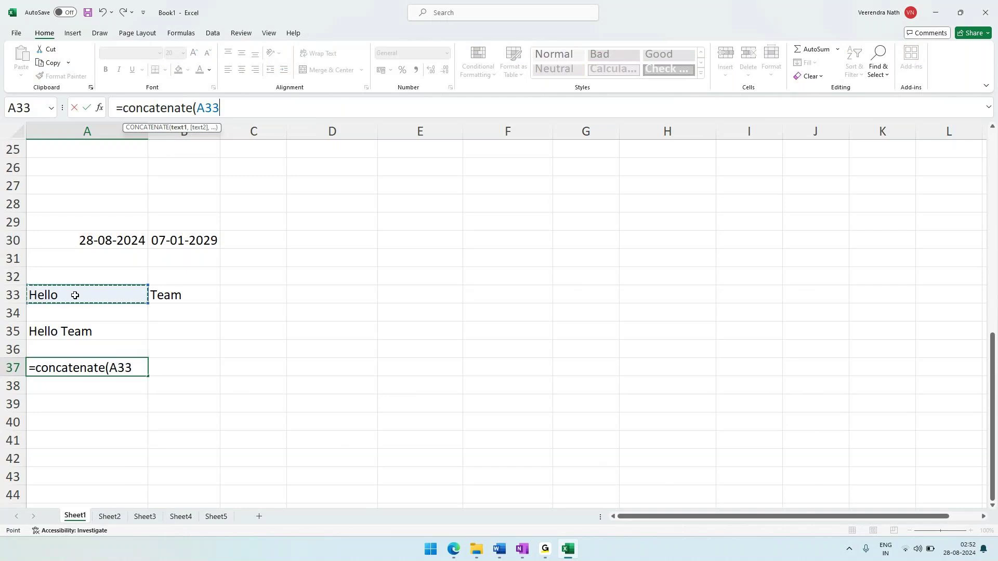
pyautogui.write(',')
pyautogui.click(163, 295)
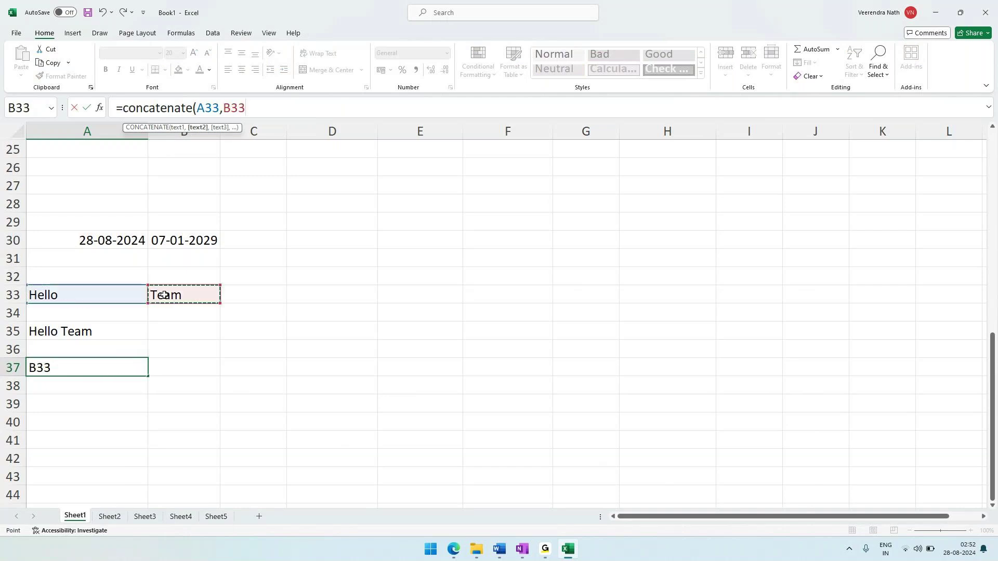
pyautogui.write(')')
pyautogui.press('Return')
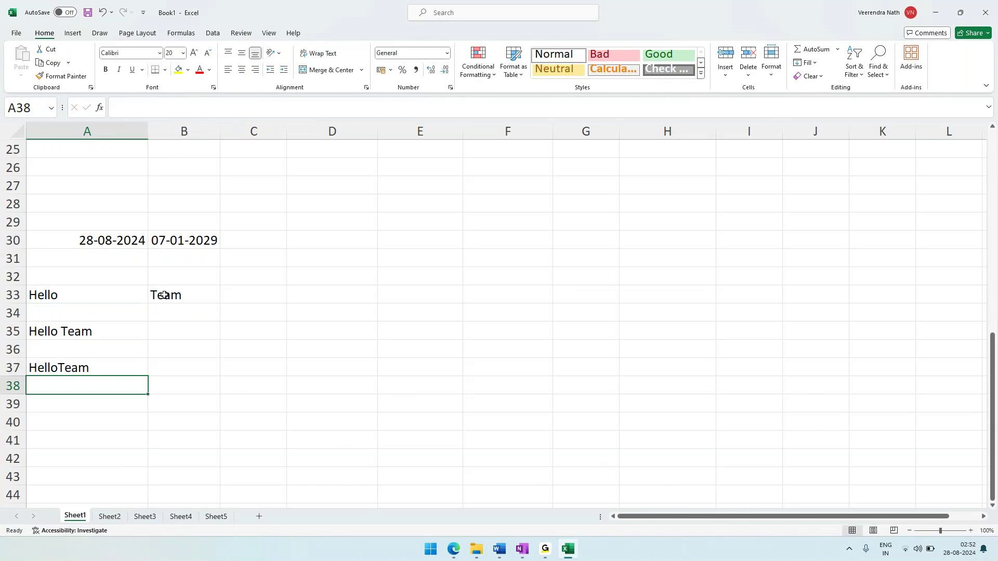
pyautogui.press('Return')
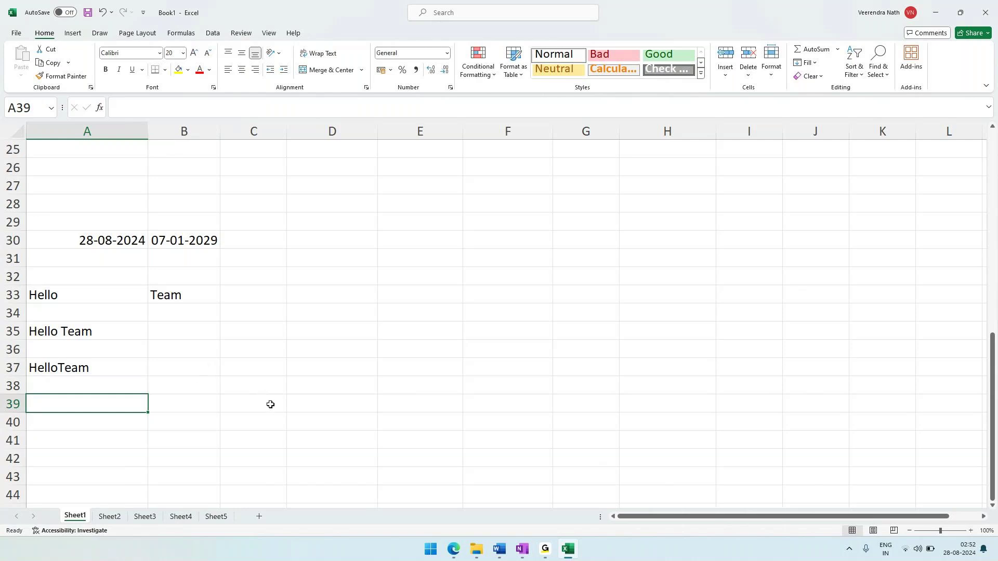
pyautogui.click(545, 551)
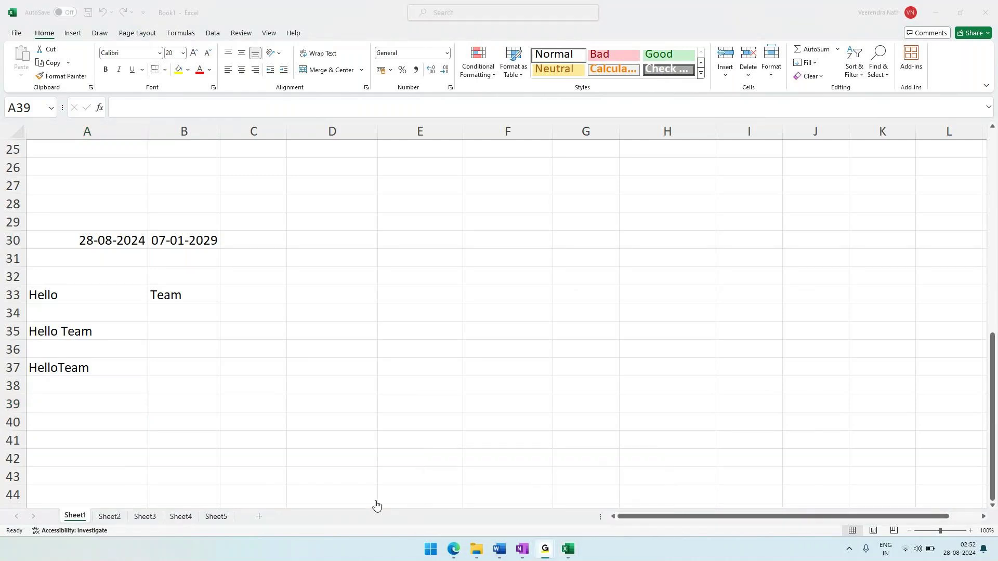
pyautogui.click(939, 11)
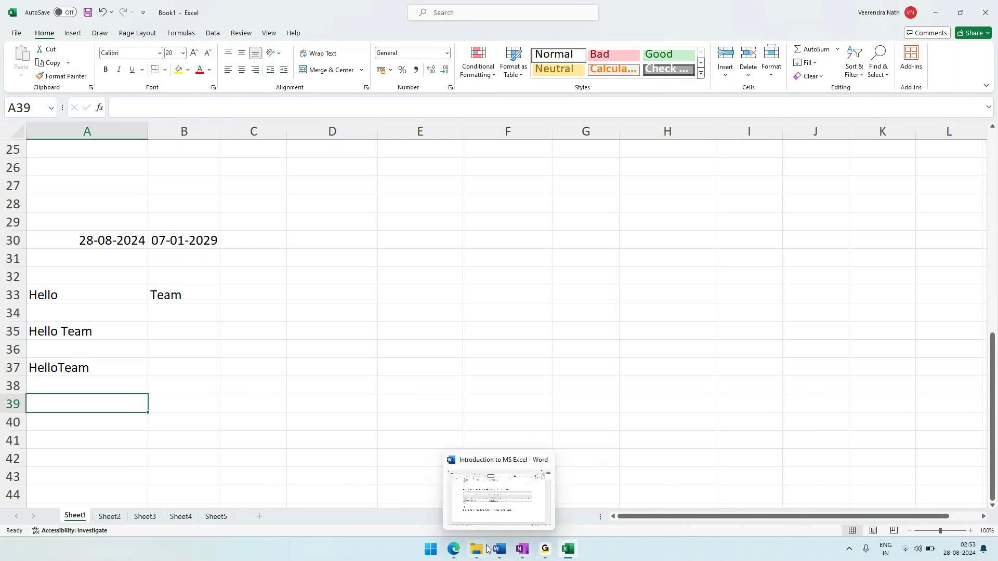
pyautogui.moveTo(545, 549)
pyautogui.click(554, 523)
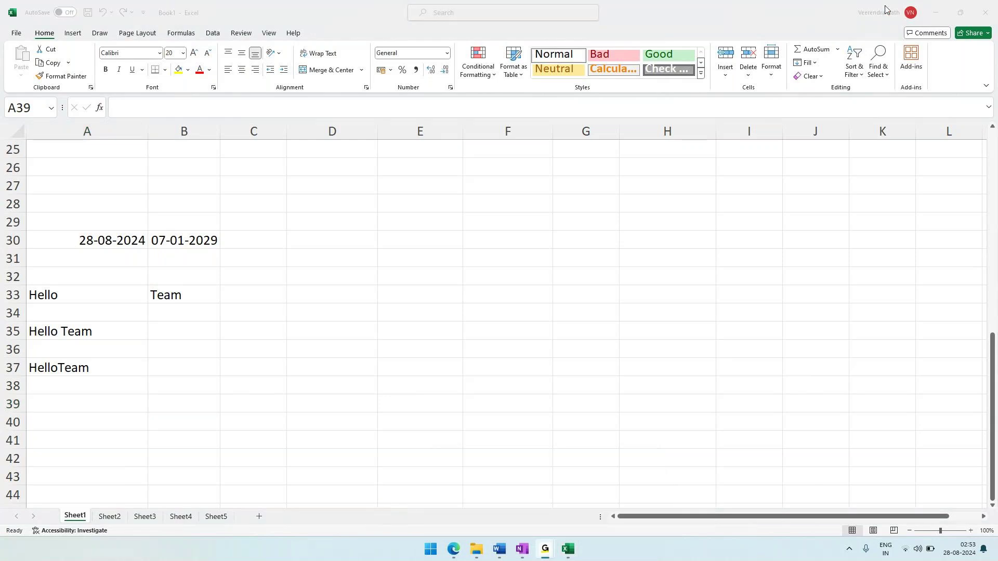
pyautogui.click(938, 12)
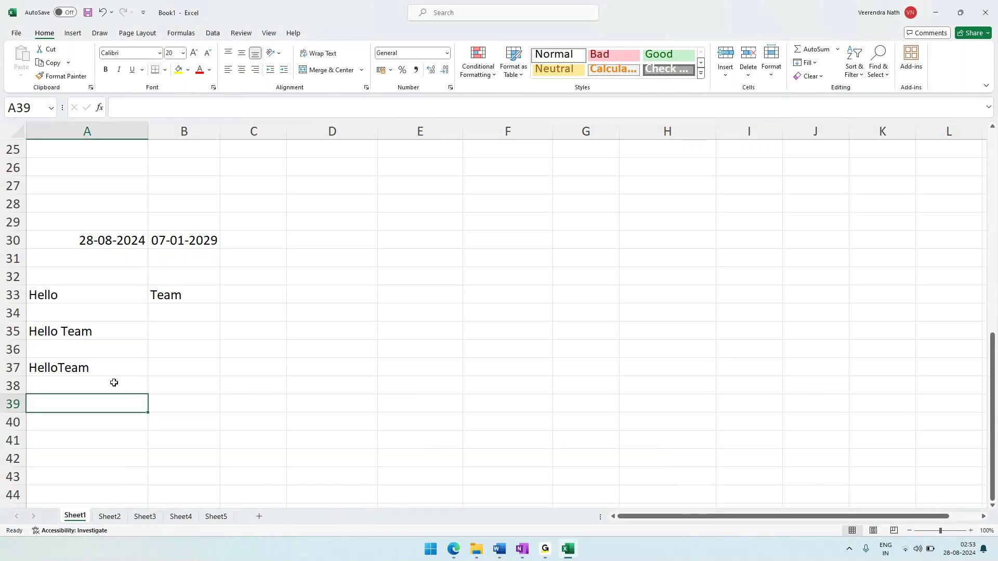
pyautogui.click(454, 549)
pyautogui.click(568, 549)
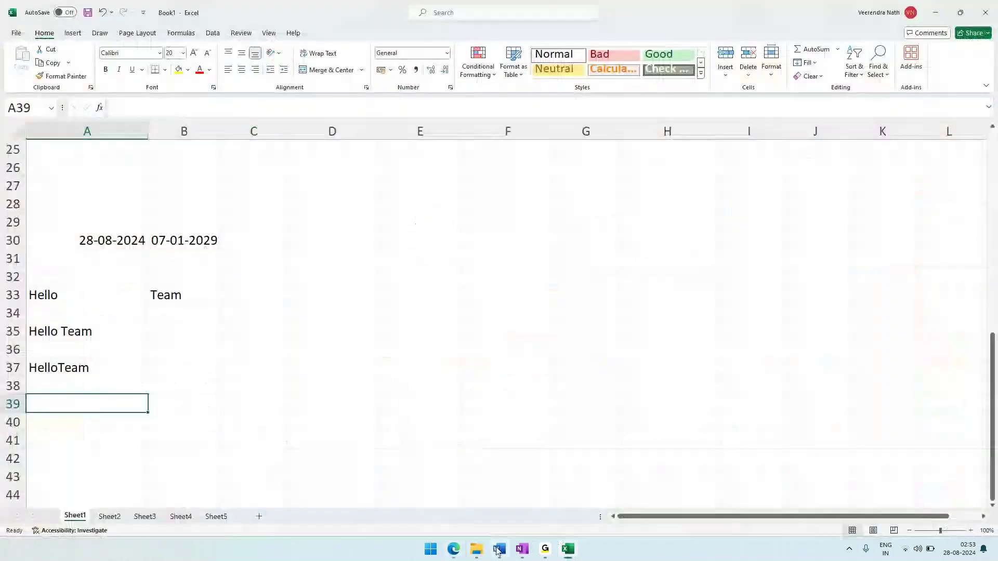
# Switch to the Word notes and review the LEFT, RIGHT and MID examples, highlighting "position 5" in the MID note.
pyautogui.click(499, 550)
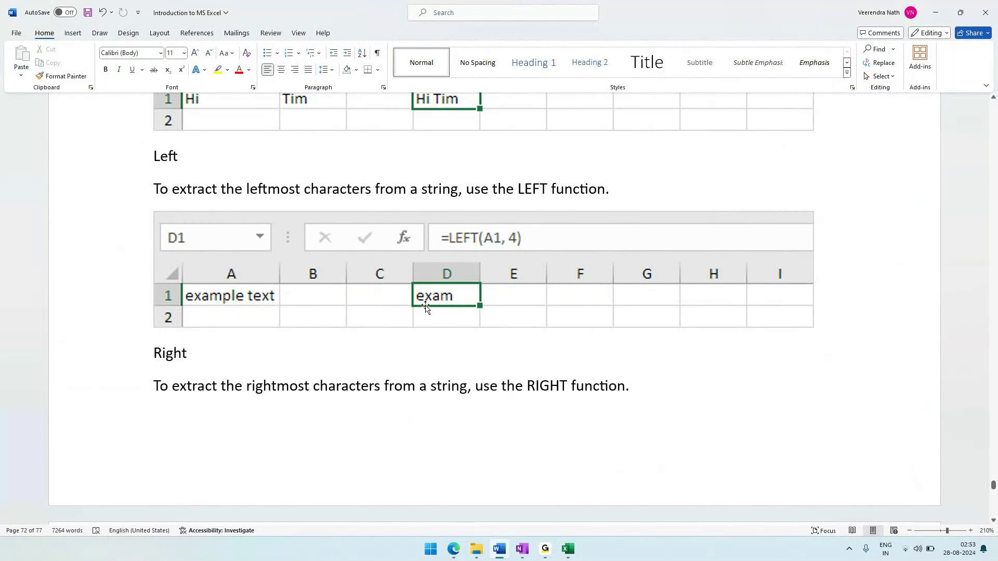
pyautogui.scroll(-5, 368, 324)
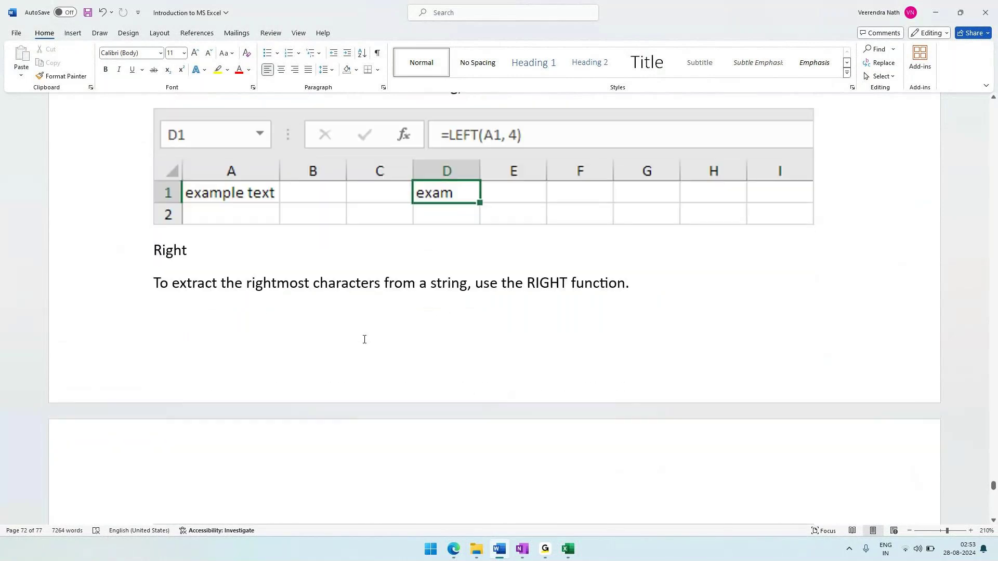
pyautogui.scroll(-4, 344, 344)
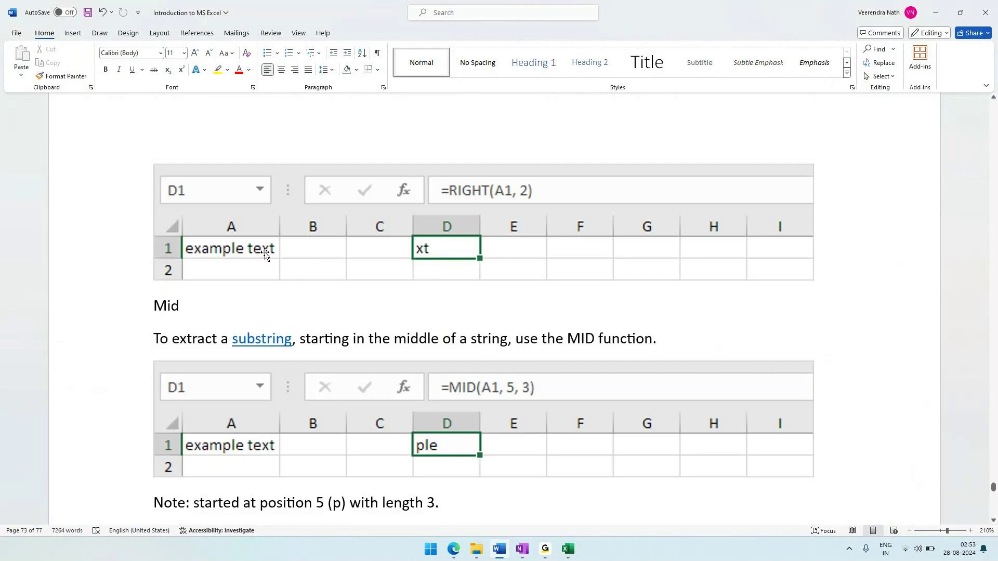
pyautogui.scroll(-2, 262, 257)
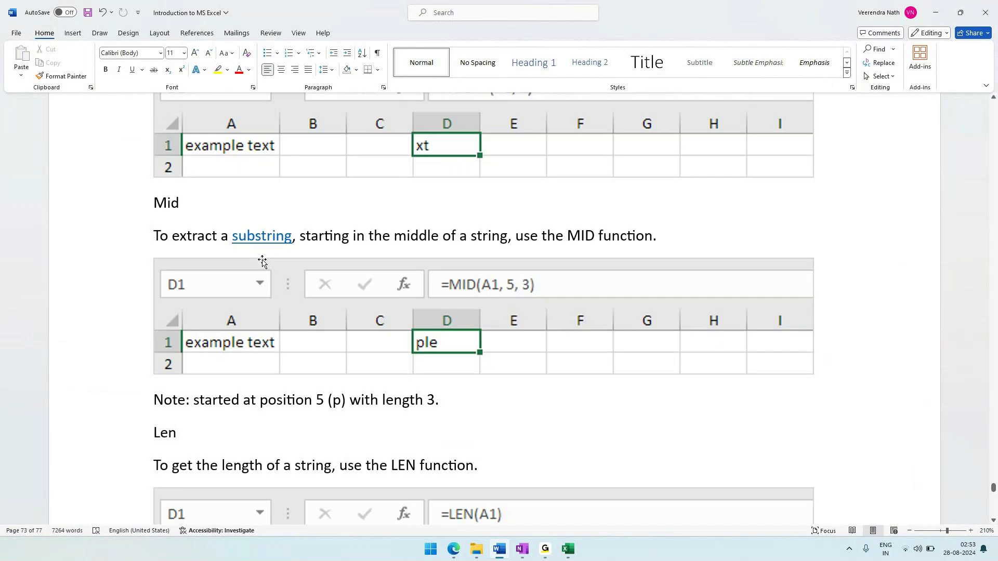
pyautogui.scroll(-2, 424, 425)
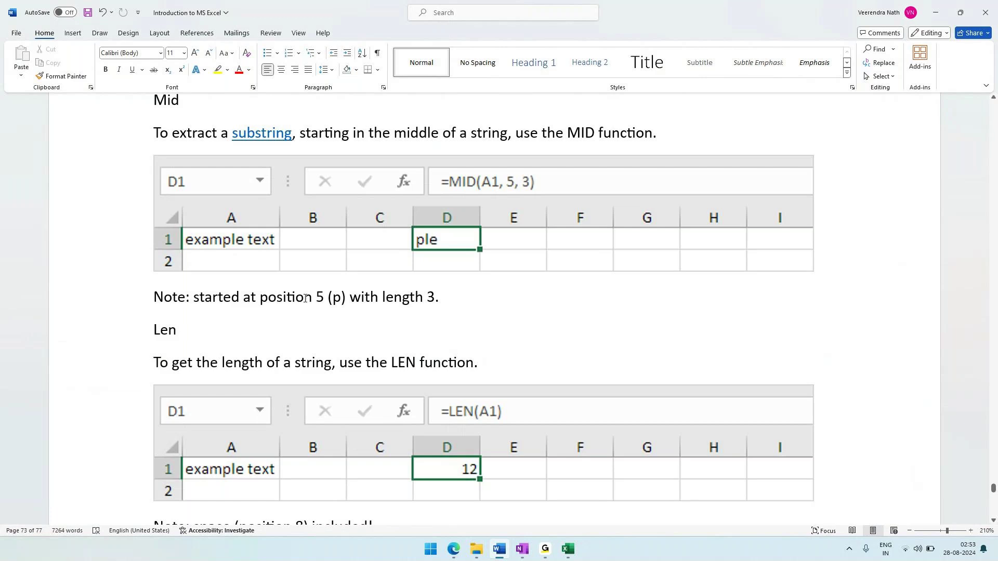
pyautogui.moveTo(259, 297); pyautogui.dragTo(323, 298)
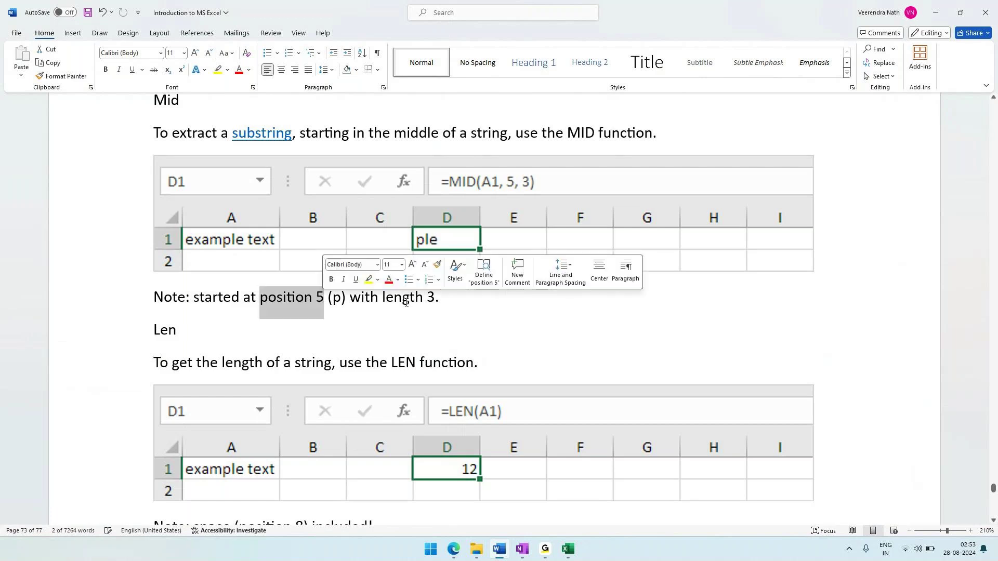
# Review the LEN, FIND and SUBSTITUTE function explanations and their example images in the notes.
pyautogui.scroll(-4, 327, 326)
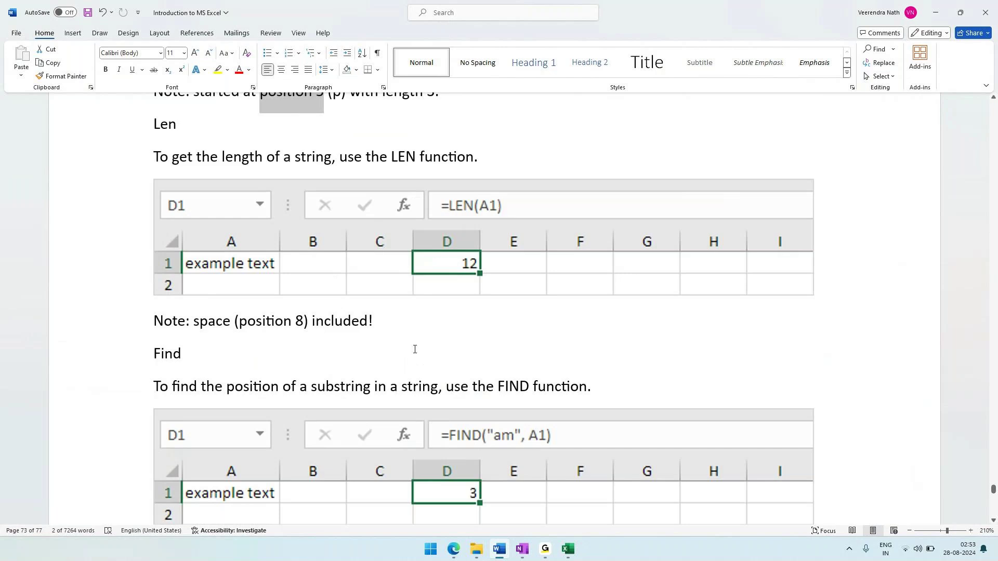
pyautogui.scroll(-2, 414, 351)
pyautogui.scroll(-1, 414, 352)
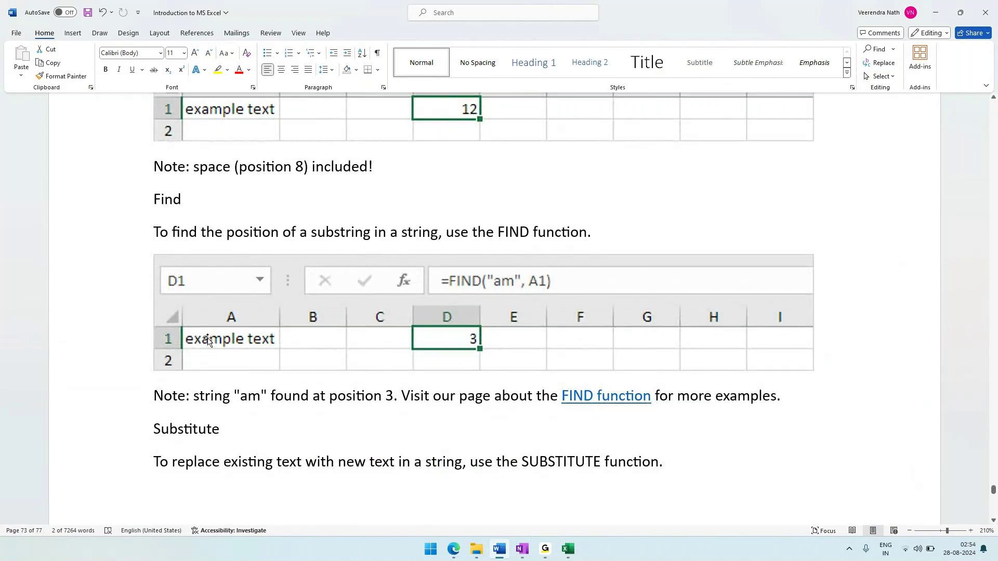
pyautogui.scroll(-5, 202, 369)
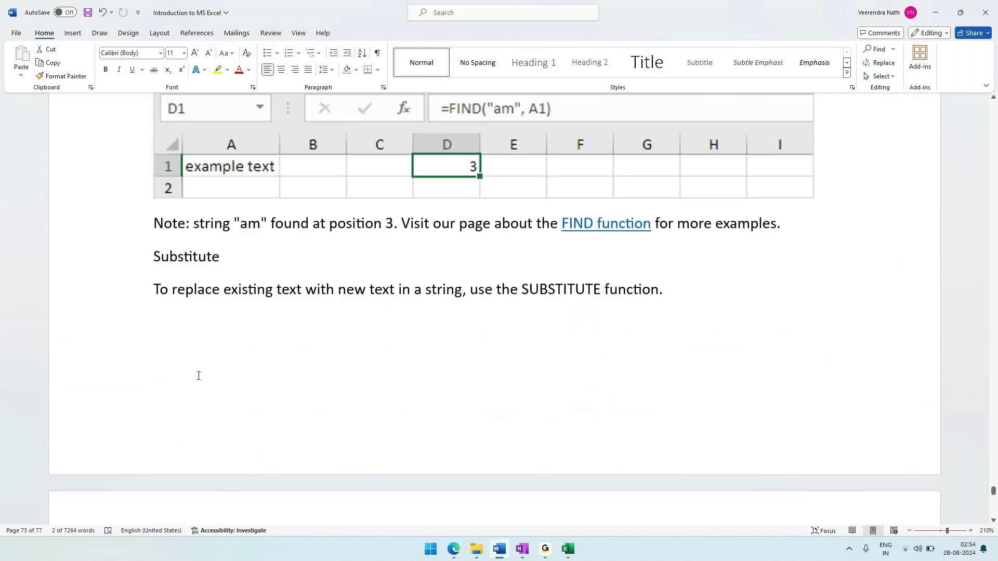
pyautogui.scroll(3, 213, 366)
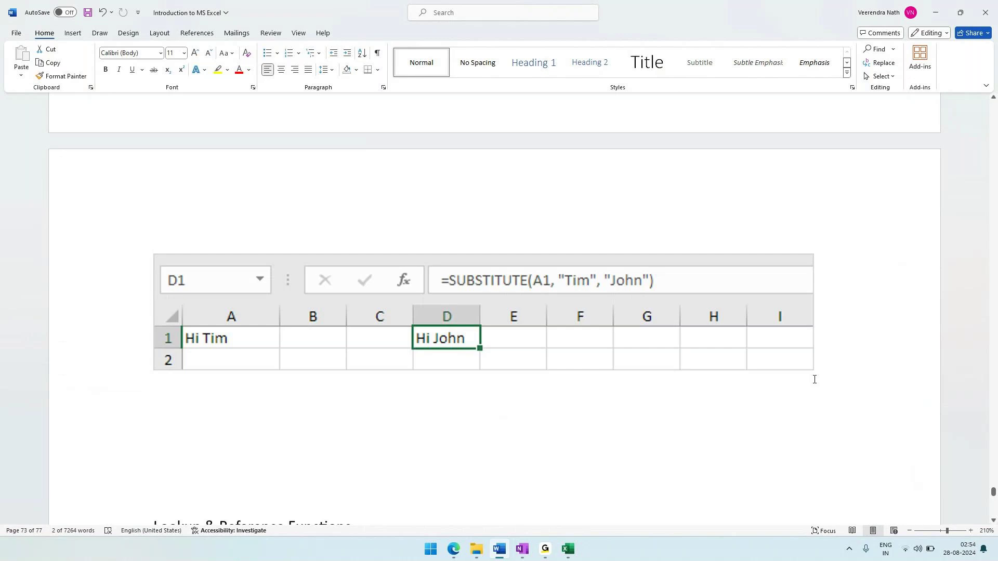
# Copy the notes from the Cell References heading through the SUBSTITUTE example image, selecting upward from the end of that image.
pyautogui.click(858, 379)
pyautogui.scroll(1, 798, 344)
pyautogui.moveTo(371, 80); pyautogui.dragTo(371, 99)
pyautogui.scroll(-5, 846, 435)
pyautogui.click(841, 438)
pyautogui.hotkey('shift', 'Up')
pyautogui.hotkey('shift', 'Up')
pyautogui.hotkey('shift', 'Up')
pyautogui.hotkey('shift', 'Up')
pyautogui.hotkey('shift', 'Up')
pyautogui.hotkey('shift', 'Up')
pyautogui.hotkey('shift', 'Up')
pyautogui.hotkey('shift', 'Up')
pyautogui.hotkey('shift', 'Up')
pyautogui.hotkey('shift', 'Up')
pyautogui.hotkey('shift', 'Up')
pyautogui.hotkey('shift', 'Up')
pyautogui.hotkey('shift', 'Up')
pyautogui.hotkey('shift', 'Up')
pyautogui.hotkey('shift', 'Up')
pyautogui.hotkey('shift', 'Up')
pyautogui.hotkey('shift', 'Up')
pyautogui.hotkey('shift', 'Up')
pyautogui.hotkey('shift', 'Up')
pyautogui.hotkey('shift', 'Up')
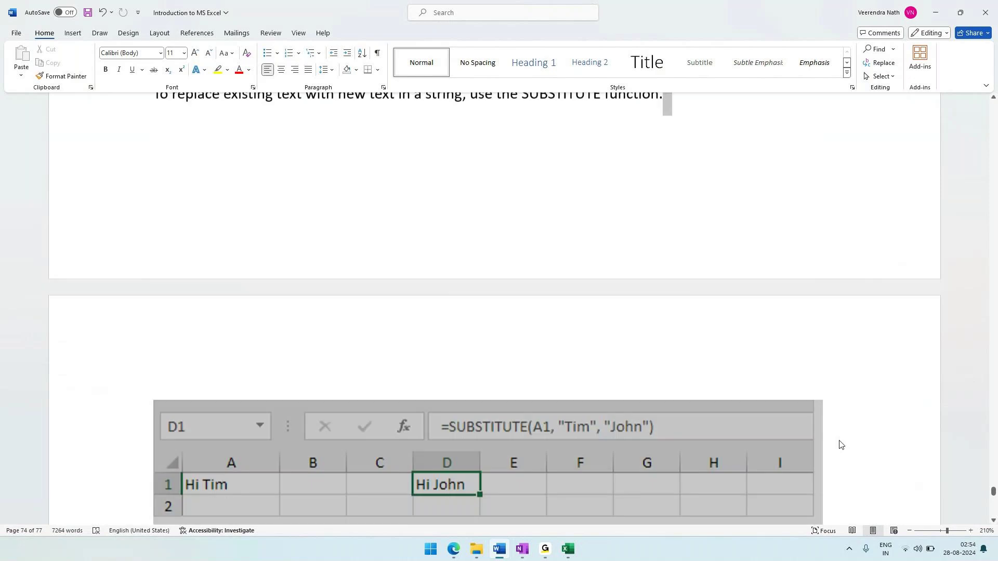
pyautogui.hotkey('shift', 'Up')
pyautogui.hotkey('shift', 'Up')
pyautogui.hotkey('shift', 'Up')
pyautogui.hotkey('shift', 'Up')
pyautogui.hotkey('shift', 'Up')
pyautogui.hotkey('shift', 'Up')
pyautogui.hotkey('shift', 'Up')
pyautogui.hotkey('shift', 'Up')
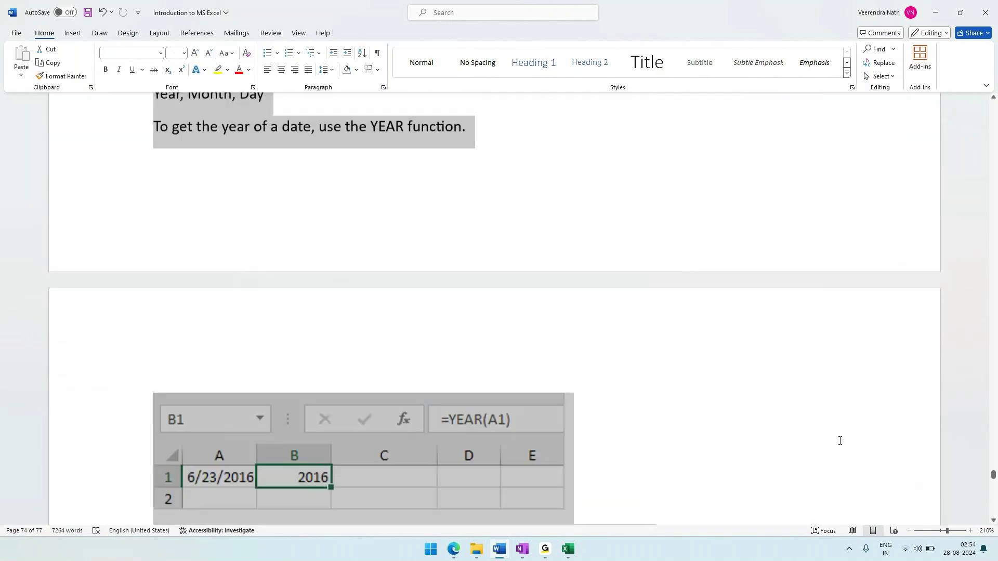
pyautogui.hotkey('shift', 'Up')
pyautogui.hotkey('shift', 'Up')
pyautogui.hotkey('shift', 'Up')
pyautogui.hotkey('shift', 'Up')
pyautogui.hotkey('shift', 'Up')
pyautogui.hotkey('shift', 'Up')
pyautogui.hotkey('shift', 'Up')
pyautogui.hotkey('shift', 'Up')
pyautogui.hotkey('shift', 'Up')
pyautogui.hotkey('shift', 'Up')
pyautogui.hotkey('shift', 'Up')
pyautogui.hotkey('shift', 'Up')
pyautogui.hotkey('shift', 'Up')
pyautogui.hotkey('shift', 'Up')
pyautogui.hotkey('shift', 'Up')
pyautogui.hotkey('shift', 'Up')
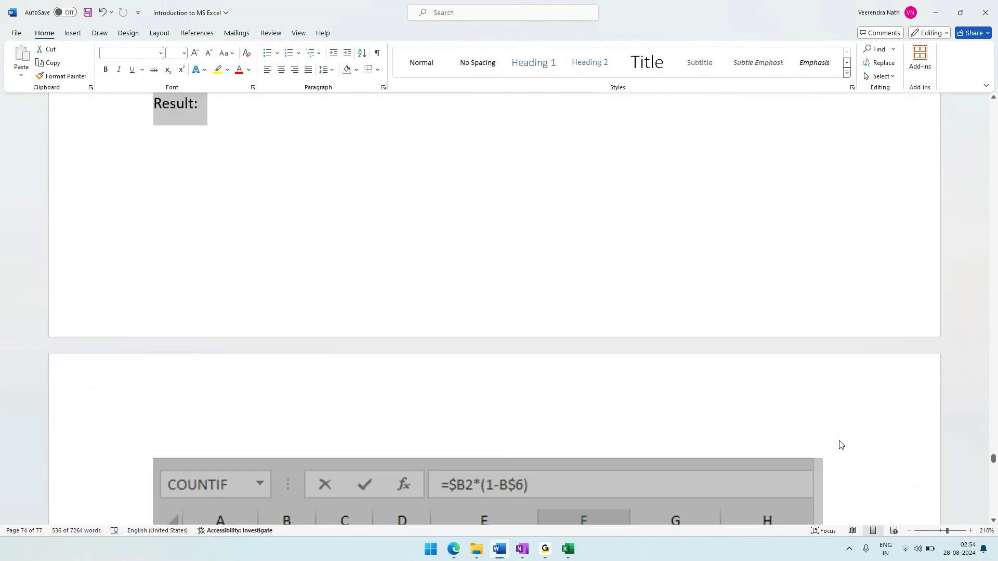
pyautogui.hotkey('shift', 'Up')
pyautogui.hotkey('shift', 'Up')
pyautogui.hotkey('shift', 'Up')
pyautogui.hotkey('shift', 'Up')
pyautogui.hotkey('shift', 'Up')
pyautogui.hotkey('shift', 'Up')
pyautogui.hotkey('shift', 'Up')
pyautogui.hotkey('shift', 'Up')
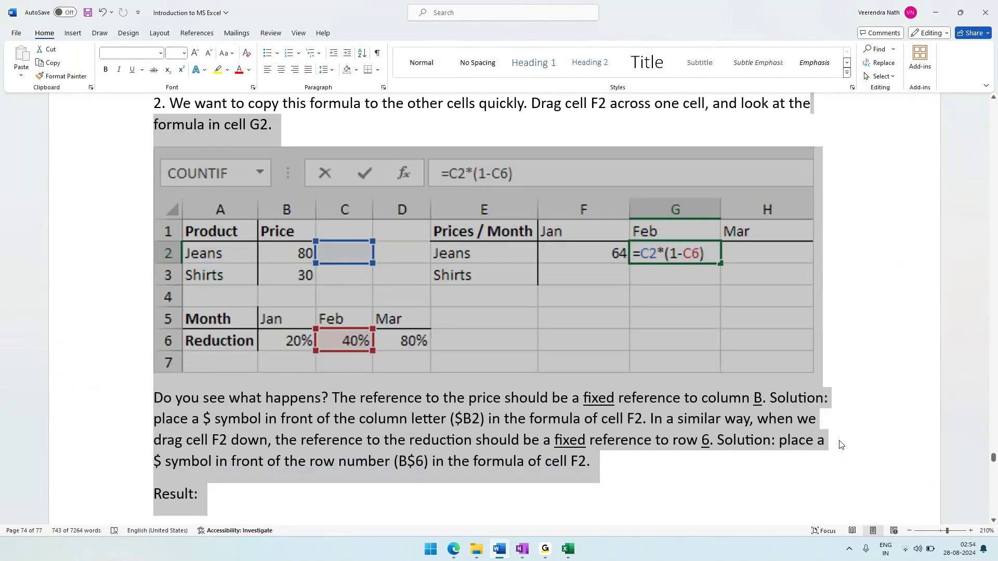
pyautogui.hotkey('shift', 'Up')
pyautogui.hotkey('shift', 'Up')
pyautogui.hotkey('shift', 'Up')
pyautogui.hotkey('shift', 'Up')
pyautogui.hotkey('shift', 'Up')
pyautogui.hotkey('shift', 'Up')
pyautogui.hotkey('shift', 'Up')
pyautogui.hotkey('shift', 'Up')
pyautogui.hotkey('shift', 'Up')
pyautogui.hotkey('shift', 'Up')
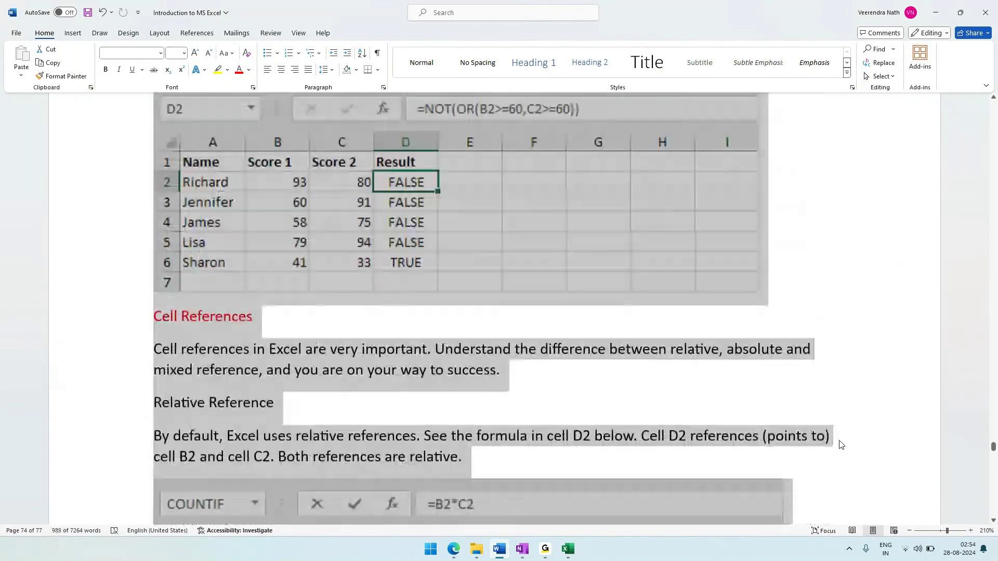
pyautogui.scroll(1, 840, 444)
pyautogui.hotkey('shift', 'Down')
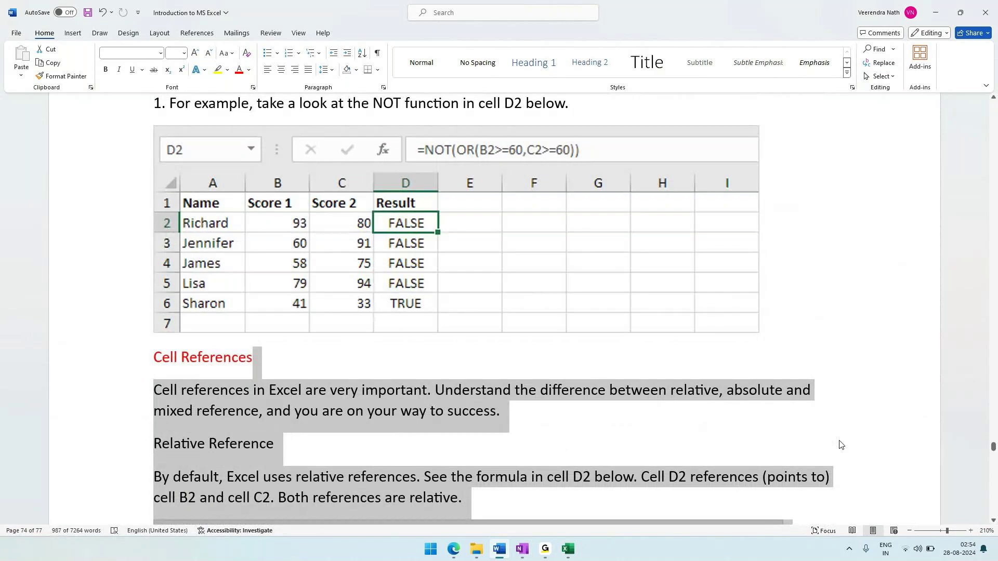
pyautogui.hotkey('shift', 'Up')
pyautogui.hotkey('ctrl', 'c')
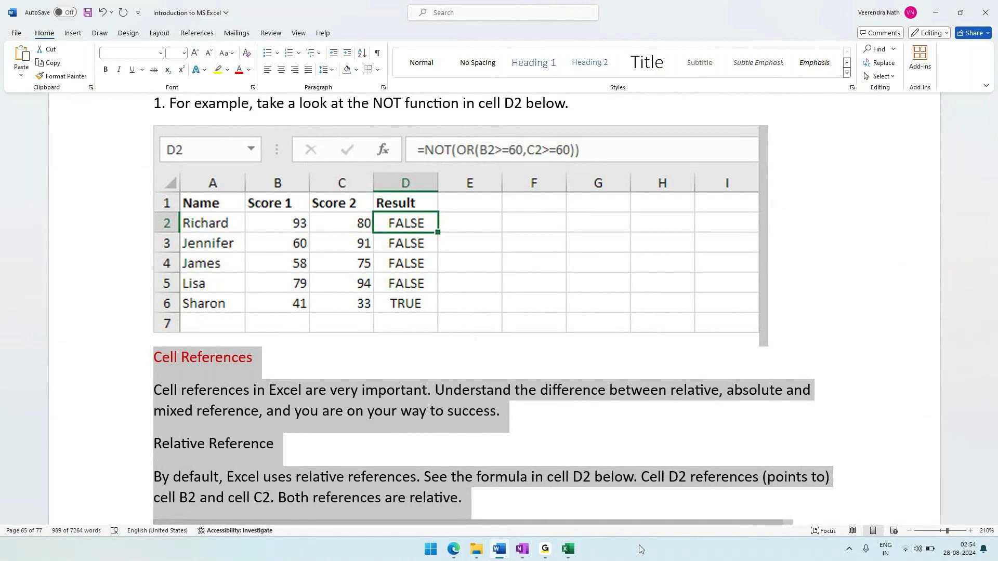
# Switch to the GoTo Meeting window.
pyautogui.moveTo(544, 552)
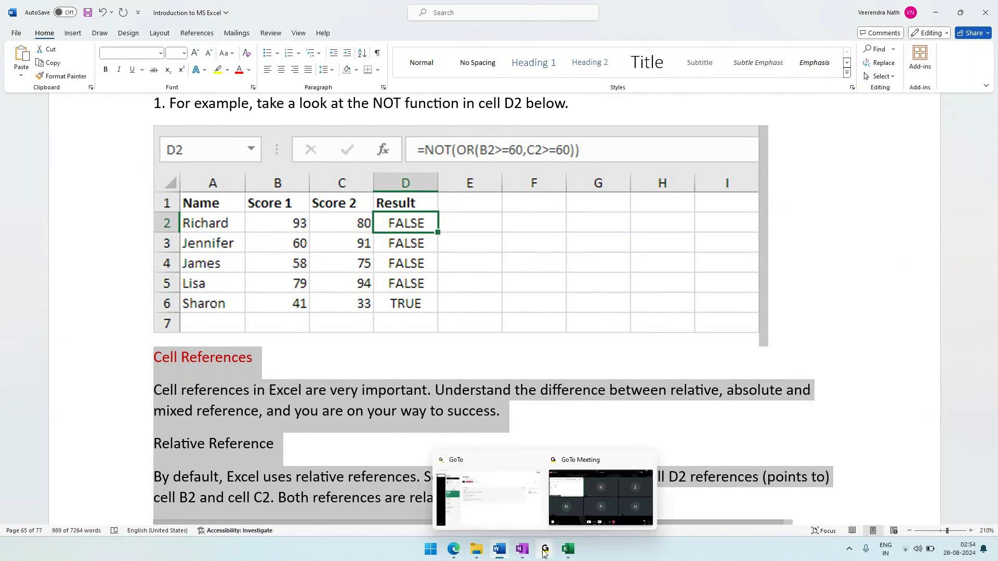
pyautogui.click(567, 509)
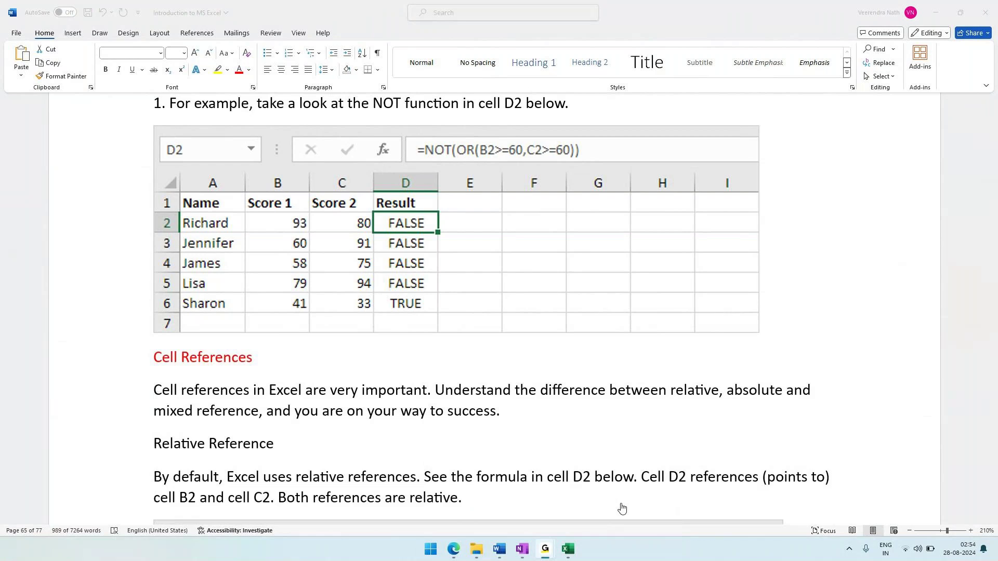